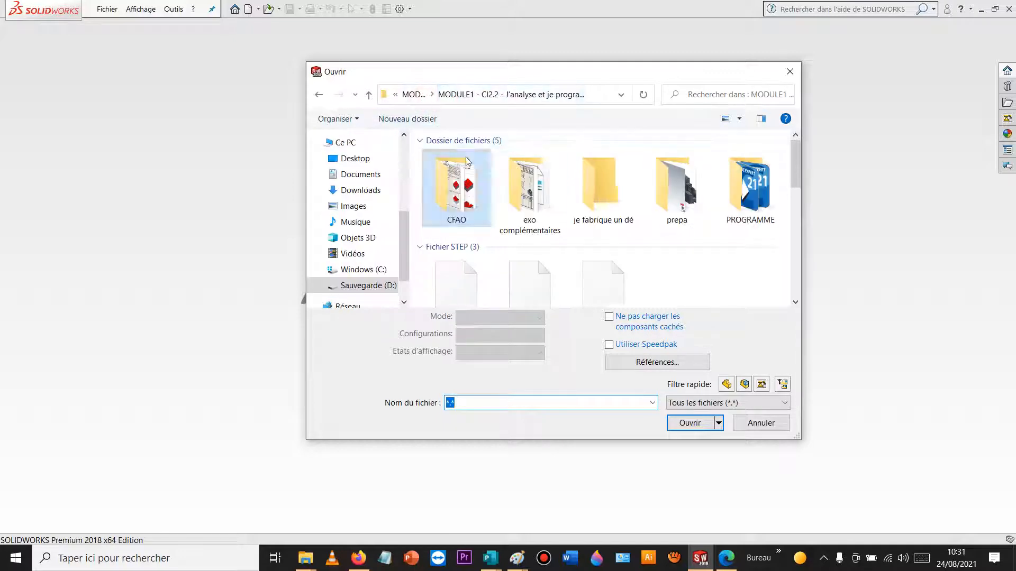
# - Open the drawing nomenclature_de_phase_vierge from the MODULE3 subfolder on creating a milling phase list, accepting the education-version notice
pyautogui.click(421, 96)
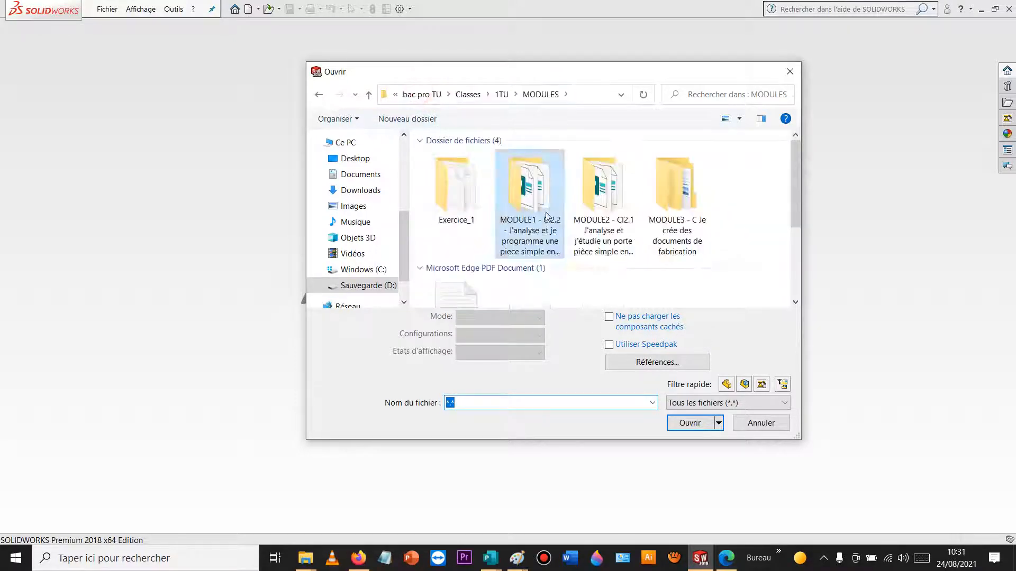
pyautogui.doubleClick(676, 182)
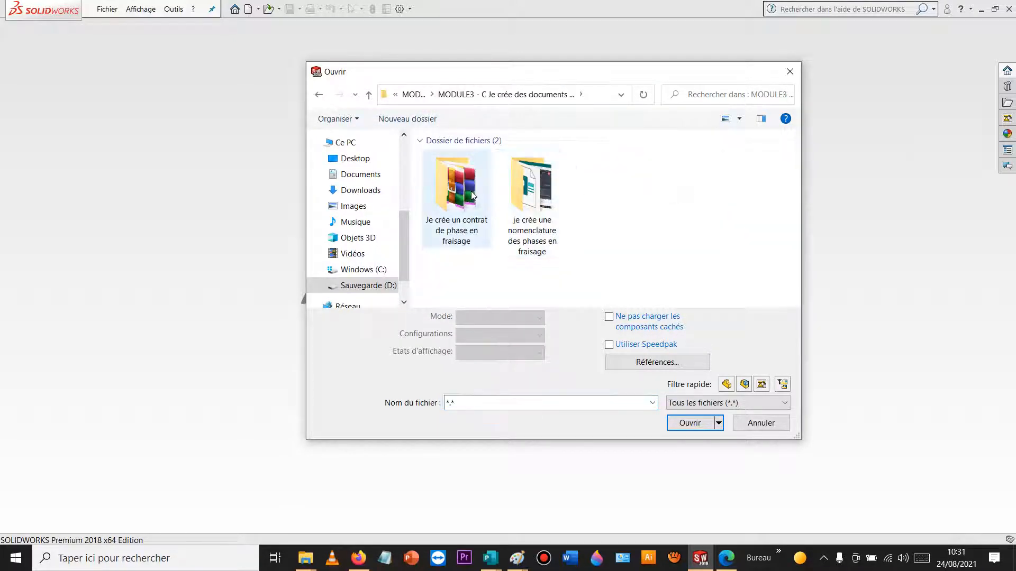
pyautogui.doubleClick(531, 195)
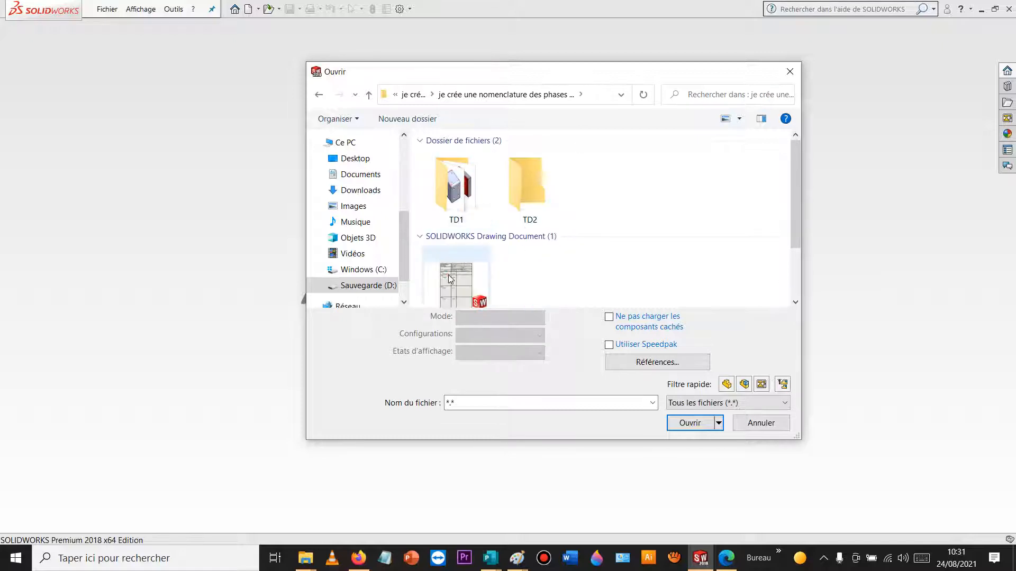
pyautogui.doubleClick(454, 280)
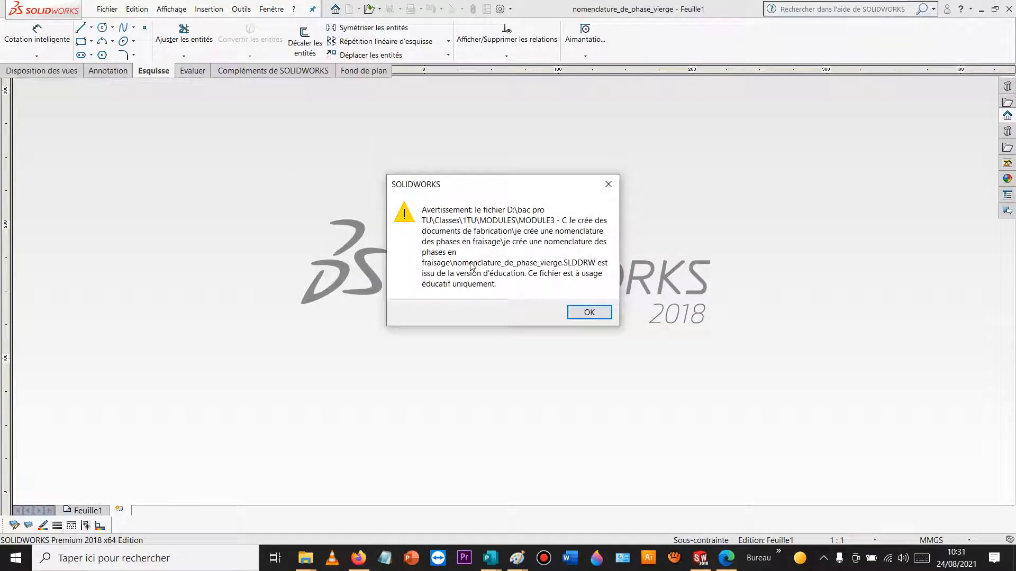
pyautogui.click(579, 311)
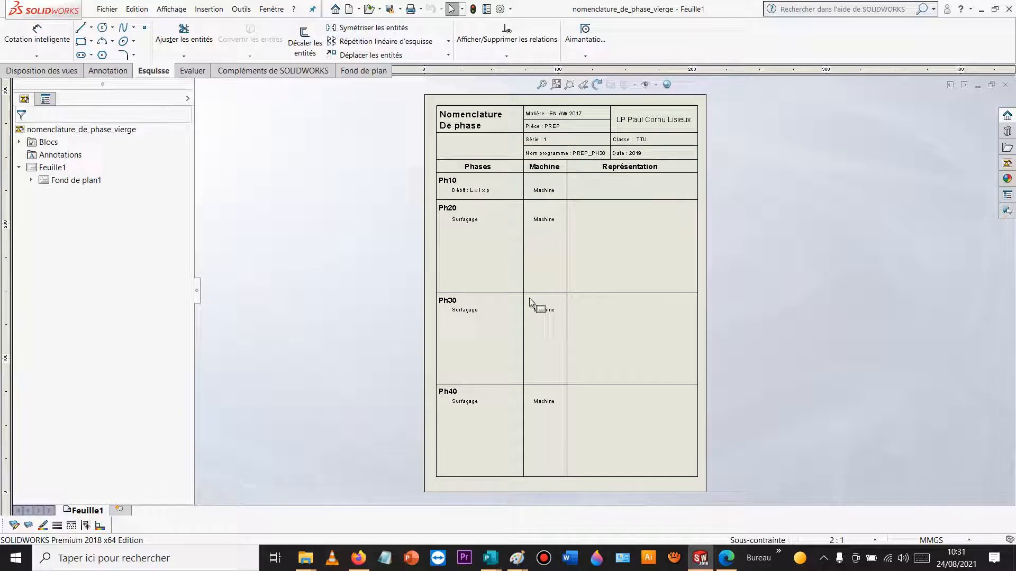
pyautogui.click(332, 273)
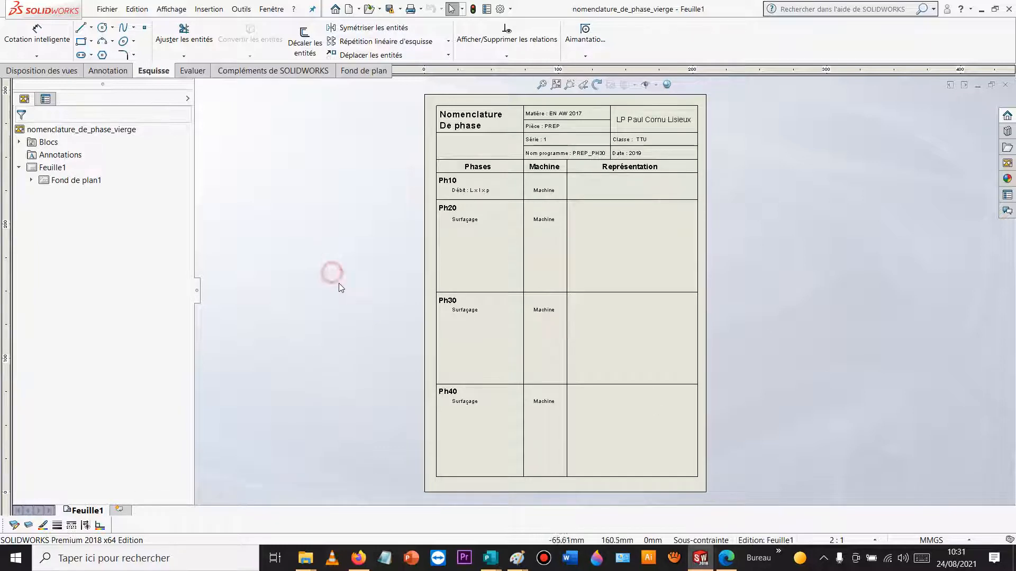
# - Open the part DE_PH20.SLDPRT from the TD1 folder and accept the education-version notice
pyautogui.click(108, 9)
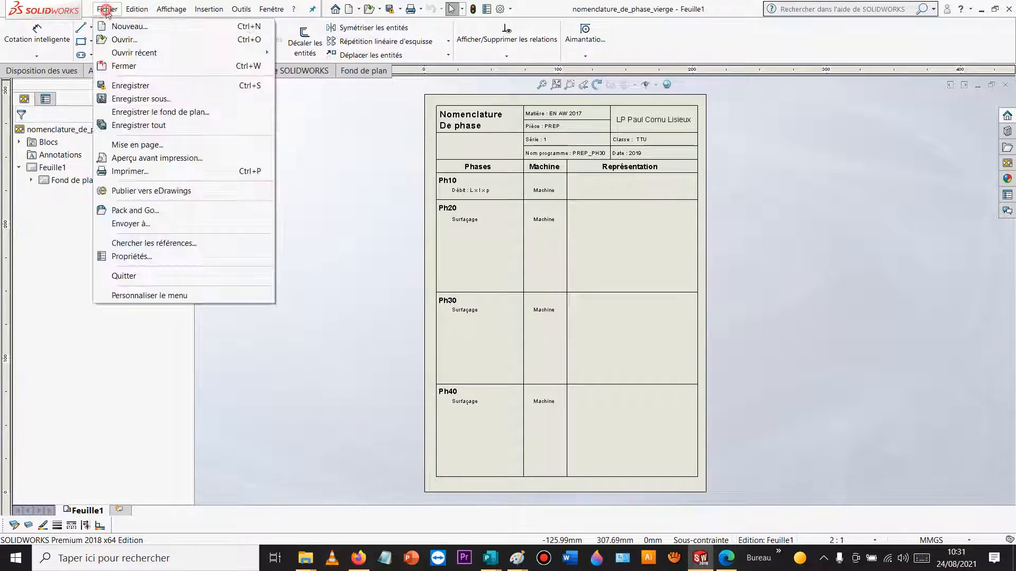
pyautogui.click(129, 36)
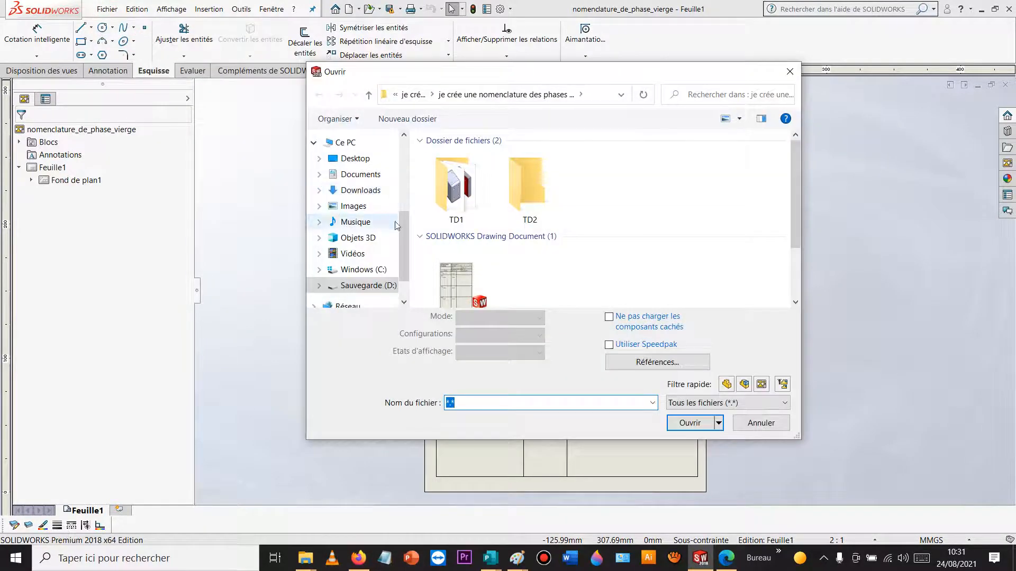
pyautogui.click(466, 196)
pyautogui.doubleClick(467, 196)
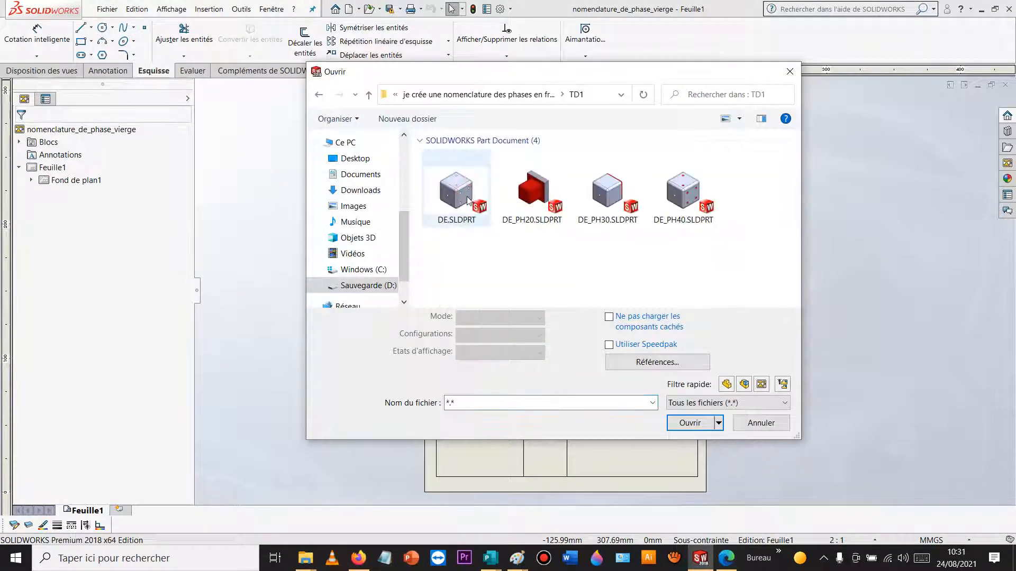
pyautogui.doubleClick(532, 194)
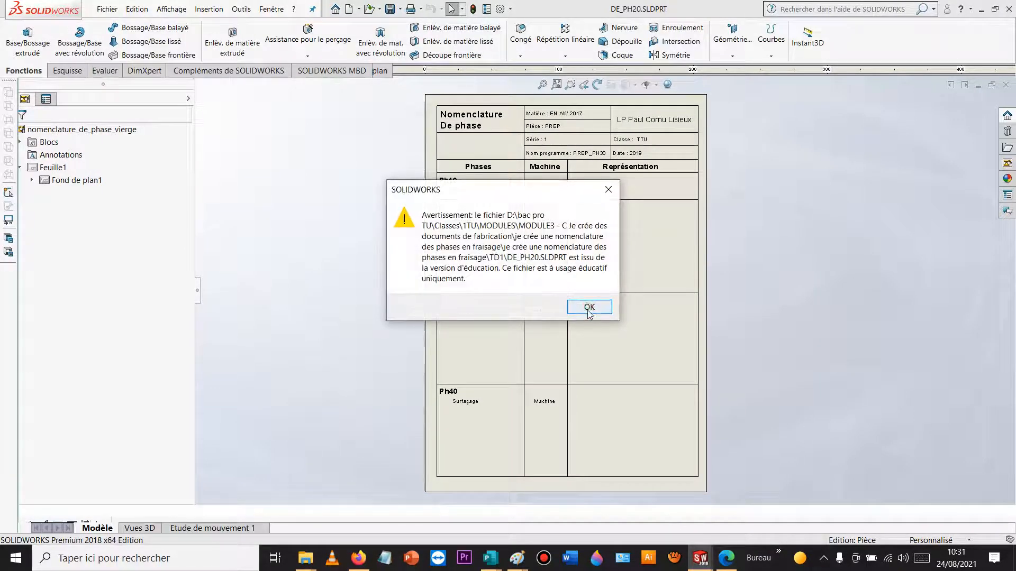
pyautogui.click(589, 310)
# - Open the part DE.SLDPRT from the TD1 folder and accept the education-version notice
pyautogui.click(106, 9)
pyautogui.click(121, 36)
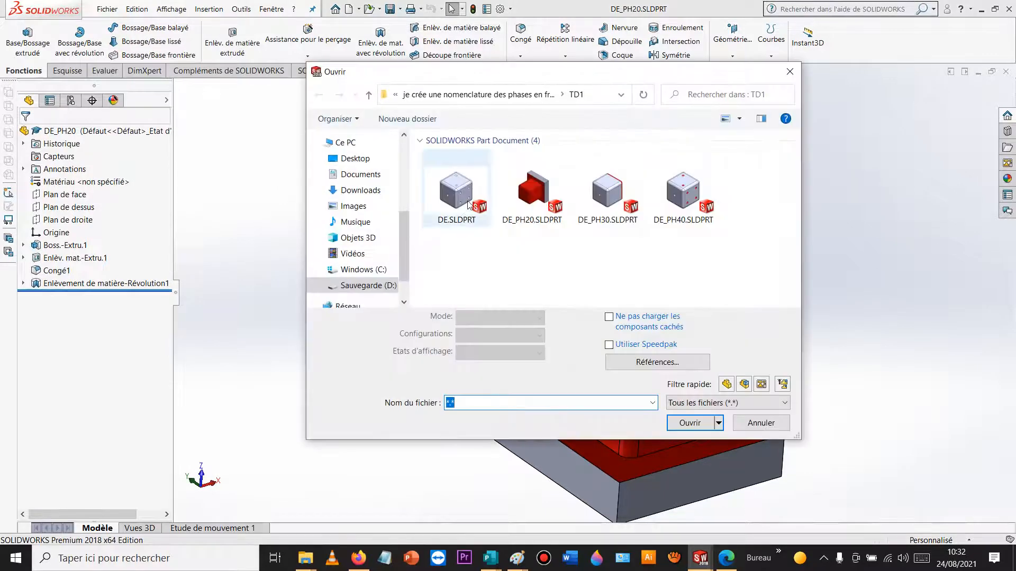
pyautogui.doubleClick(462, 206)
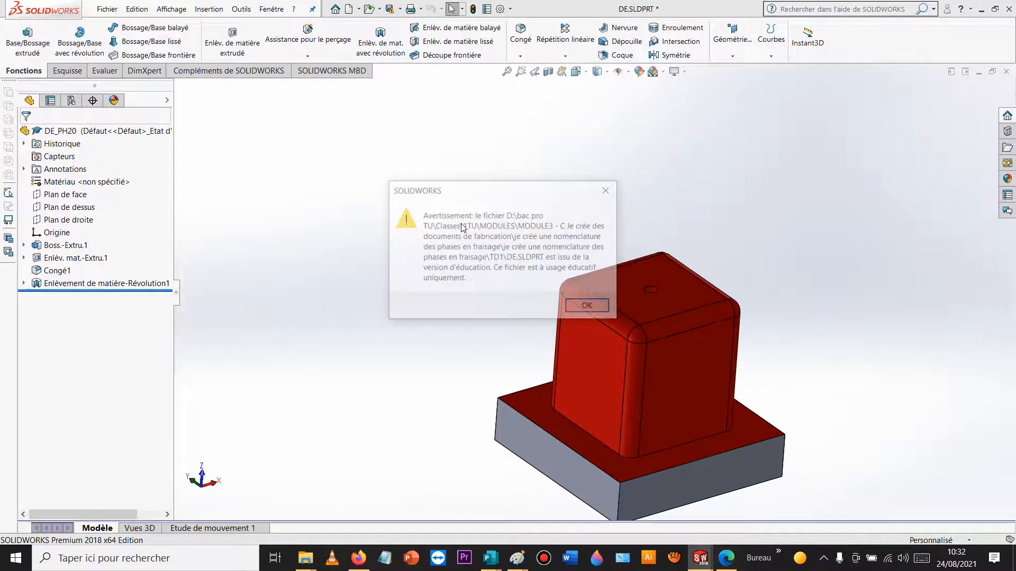
pyautogui.click(592, 308)
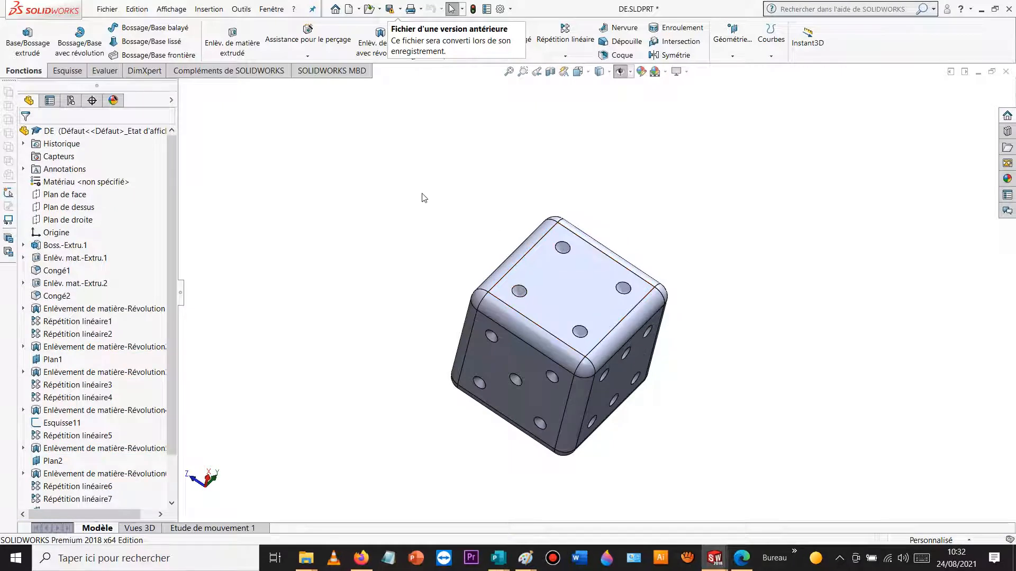
# - Switch to the DE_PH20 part and apply a plain white background scene
pyautogui.click(271, 9)
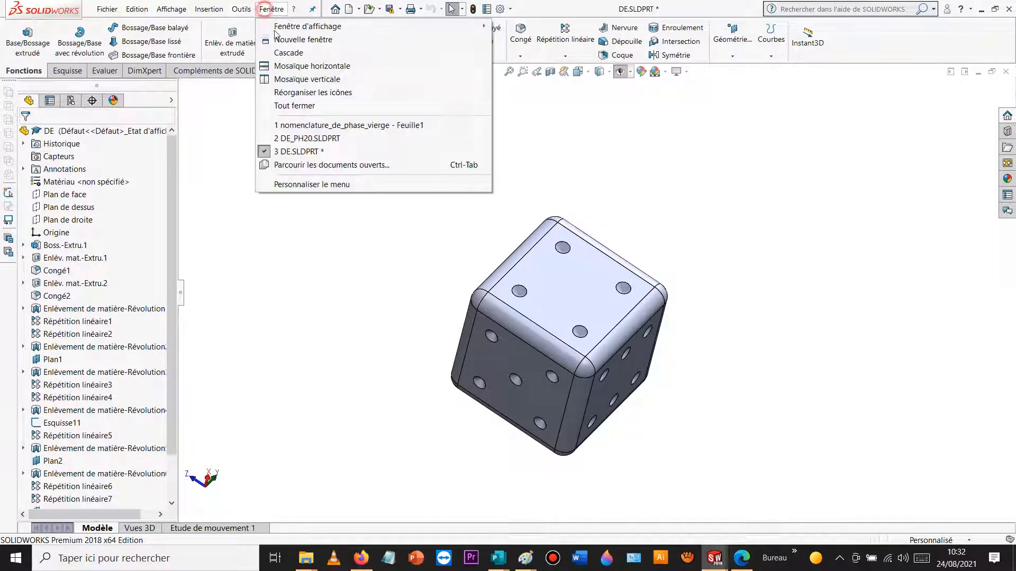
pyautogui.click(303, 138)
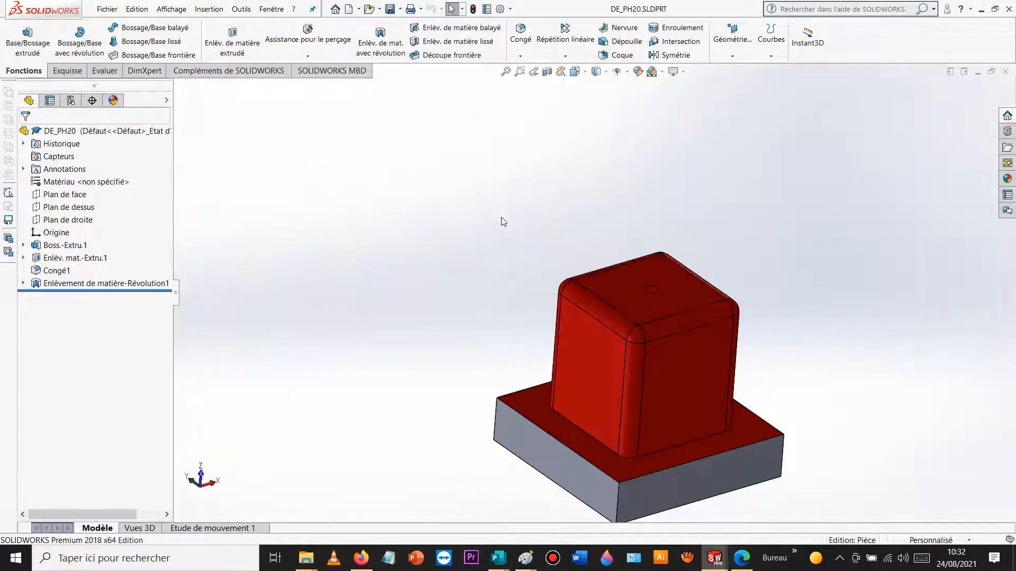
pyautogui.scroll(4, 608, 336)
pyautogui.scroll(-3, 608, 339)
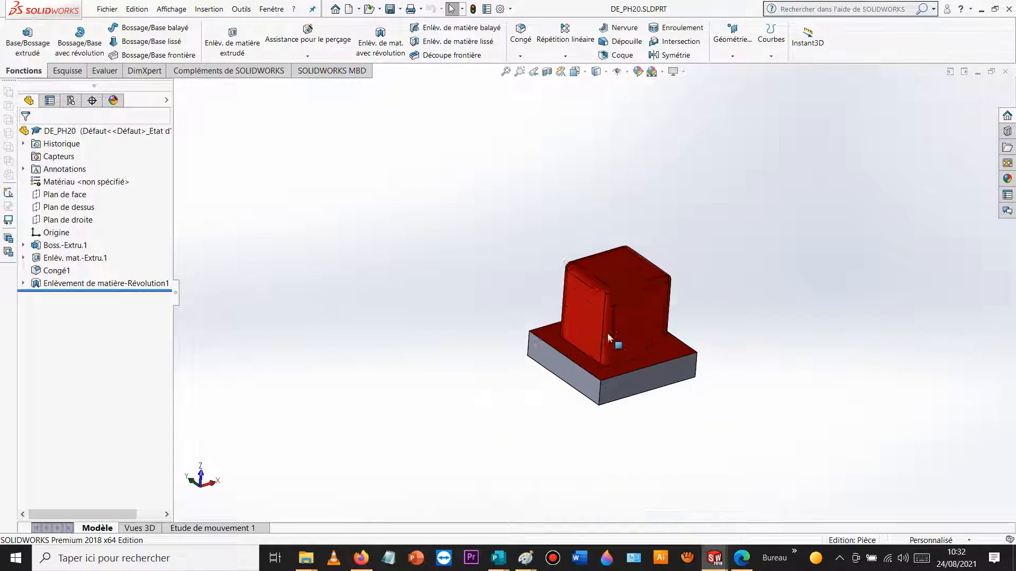
pyautogui.click(662, 72)
pyautogui.click(678, 98)
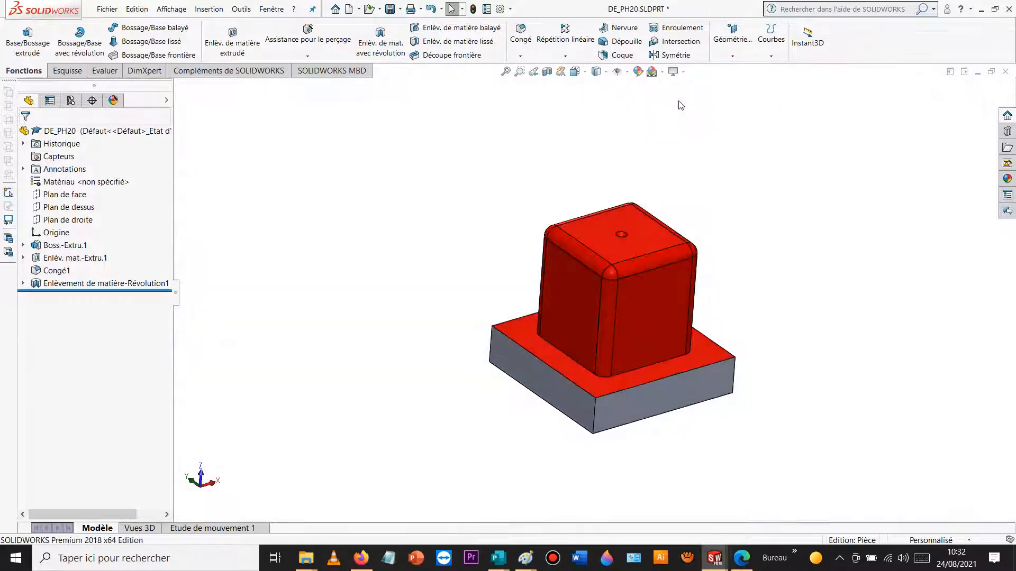
pyautogui.click(683, 72)
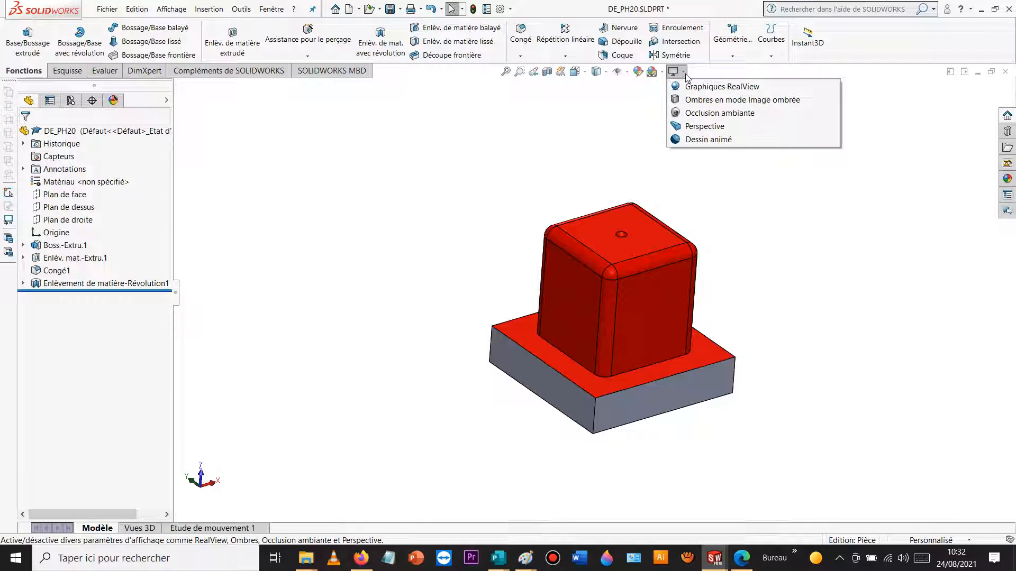
pyautogui.click(815, 198)
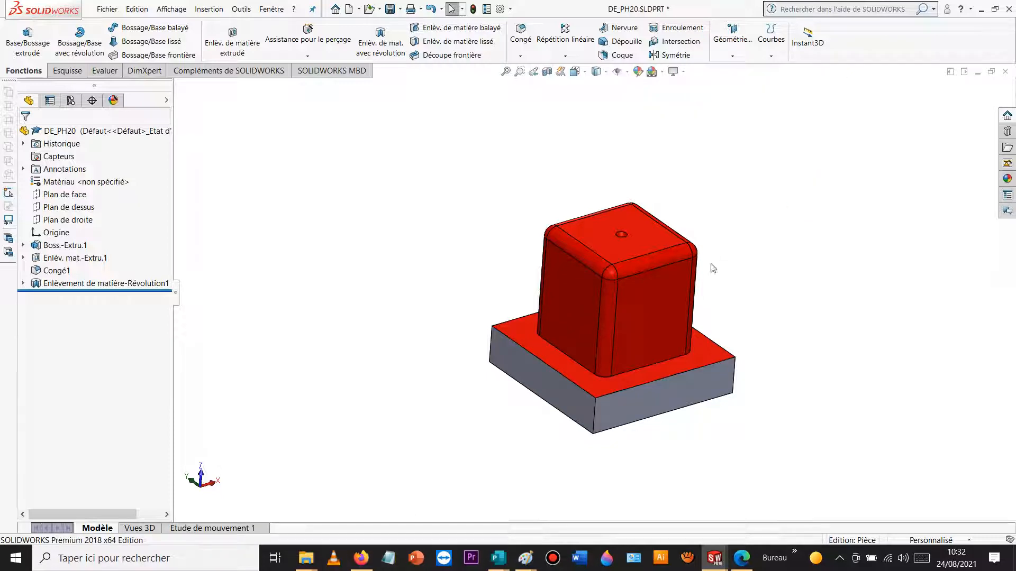
# - Orient the DE_PH20 part in a smaller isometric-like view and save it as the Tif image DE_PH20.TIF in the TD1 folder
pyautogui.scroll(3, 725, 285)
pyautogui.moveTo(710, 295); pyautogui.dragTo(678, 315, button='middle')
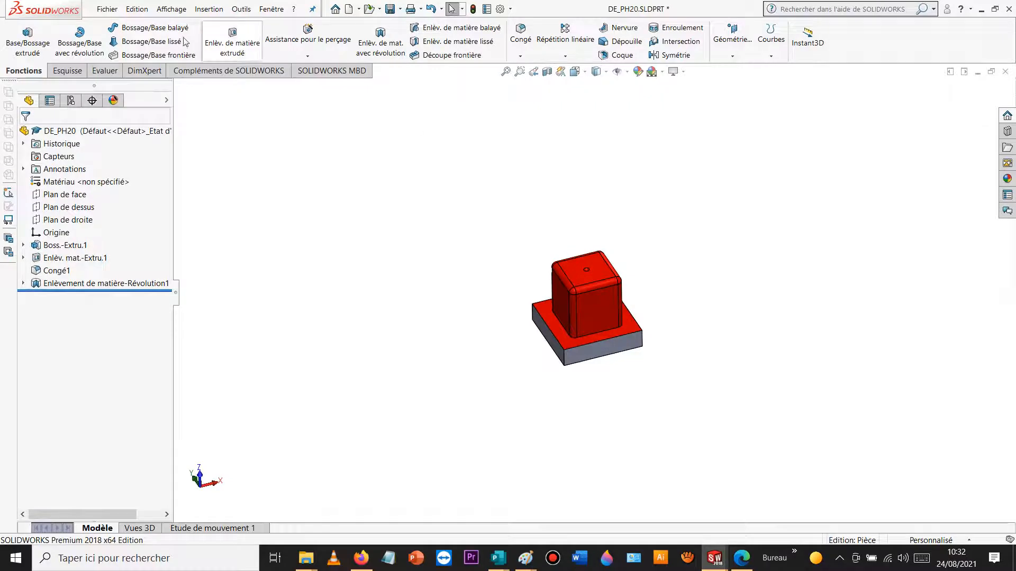
pyautogui.click(107, 9)
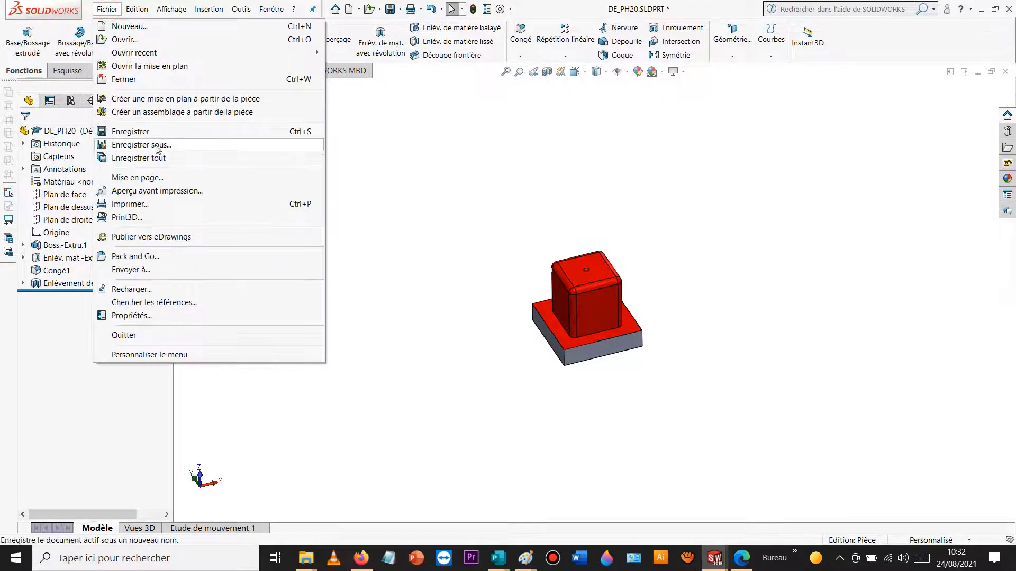
pyautogui.click(260, 131)
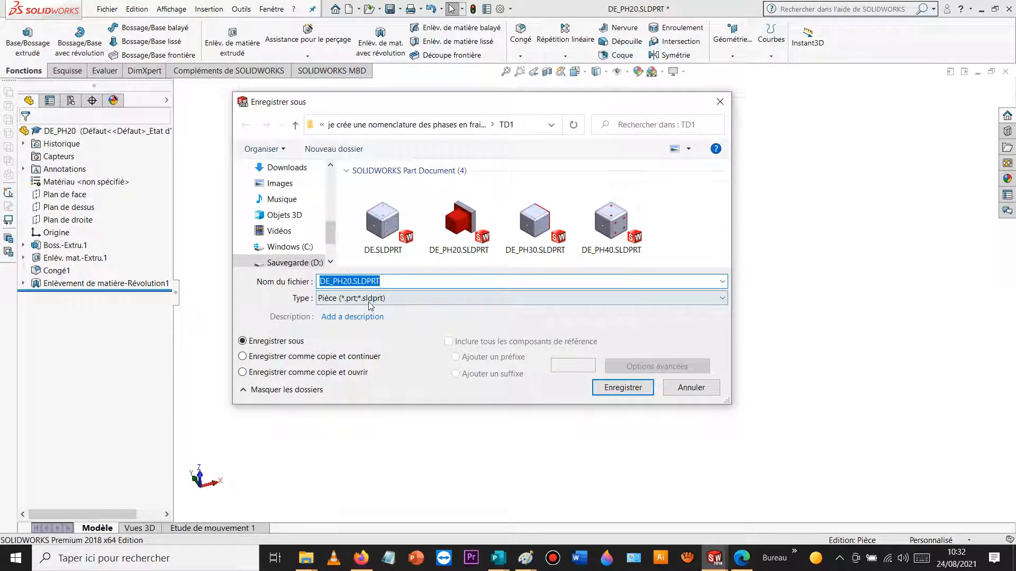
pyautogui.click(370, 299)
pyautogui.scroll(-1, 365, 316)
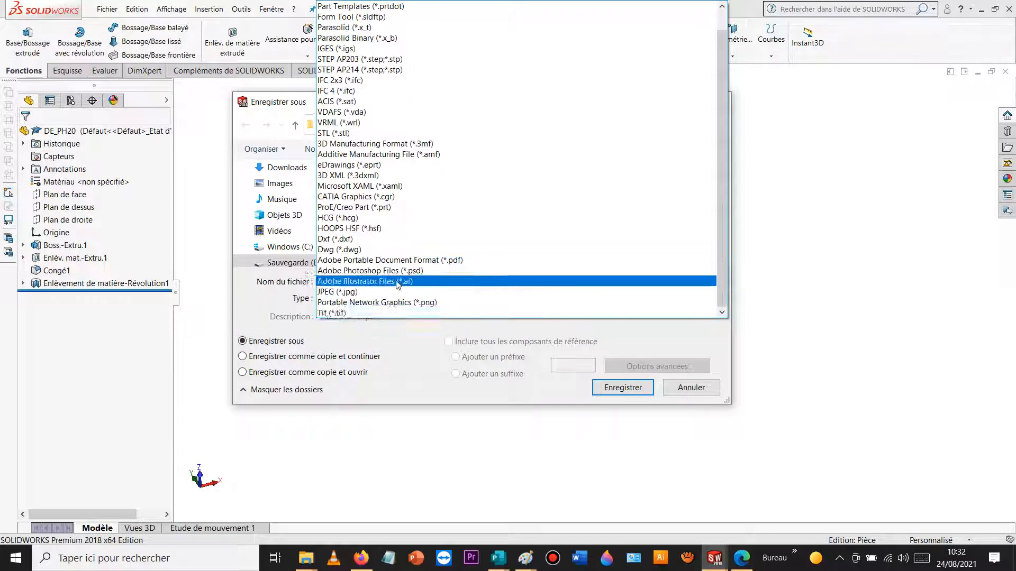
pyautogui.click(376, 312)
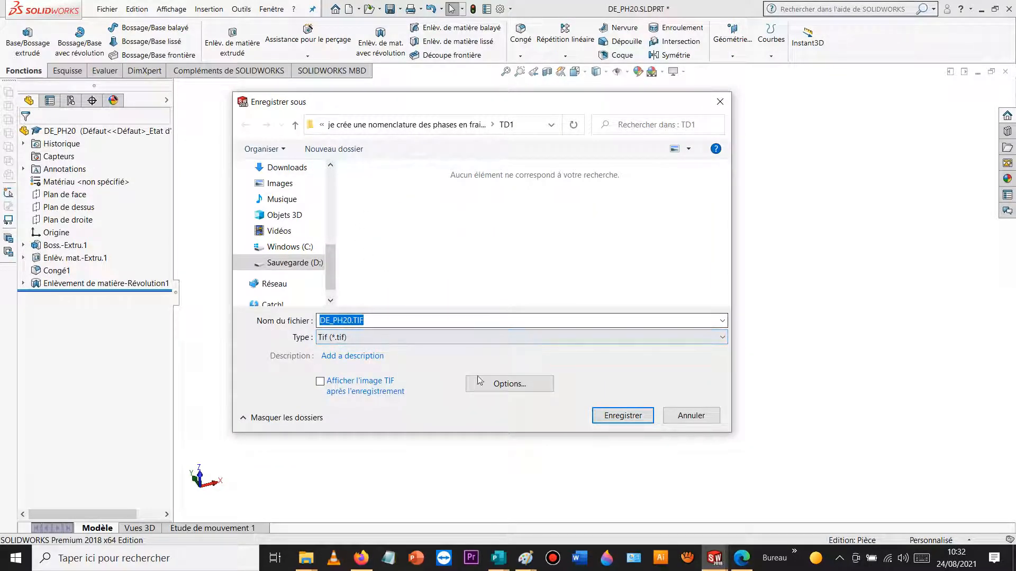
pyautogui.click(611, 415)
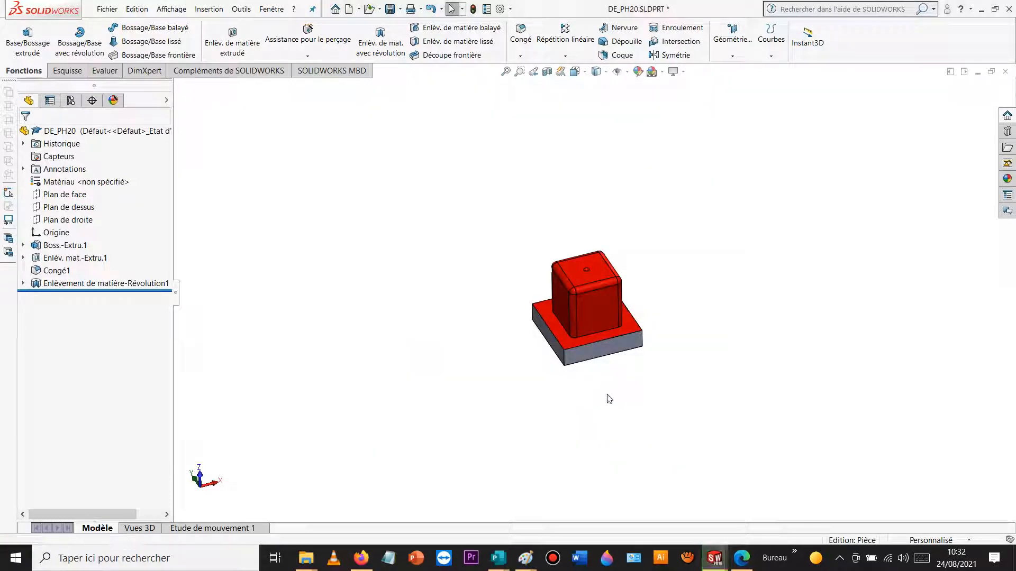
# - Switch to the DE part, turn the die so its six-dot face is on top, and select all six dimples
pyautogui.click(271, 9)
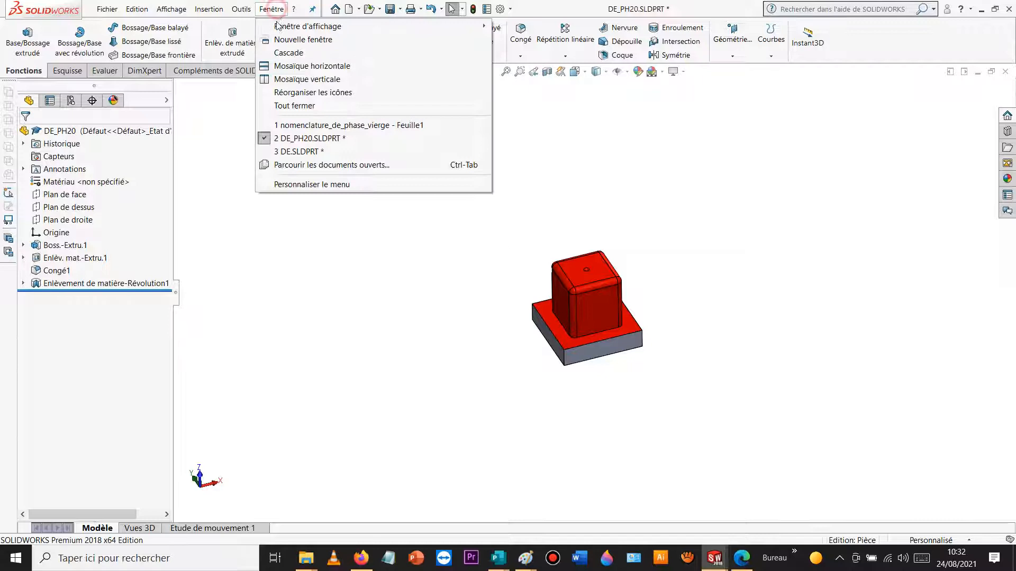
pyautogui.click(312, 152)
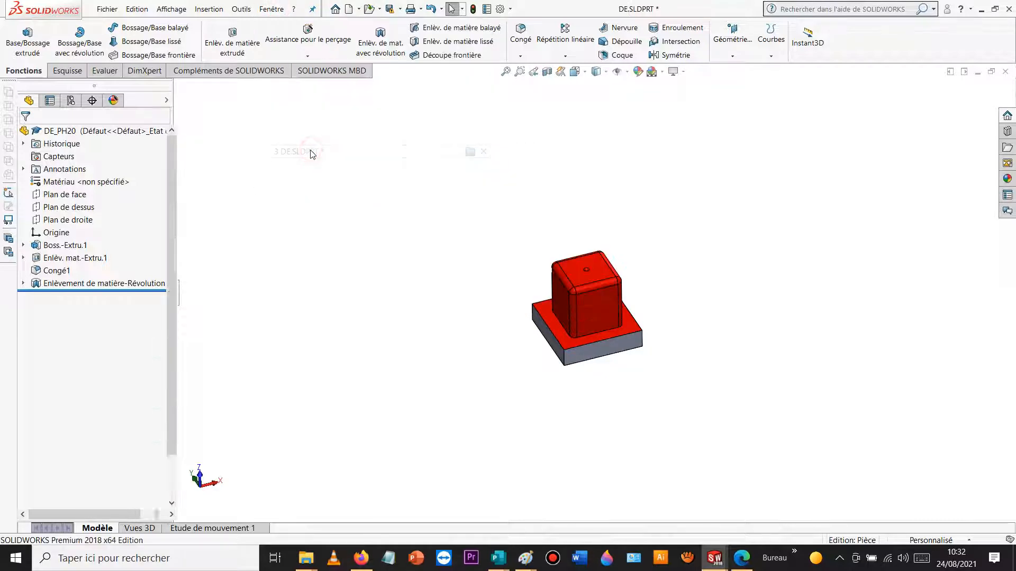
pyautogui.moveTo(573, 173); pyautogui.dragTo(468, 136, button='middle')
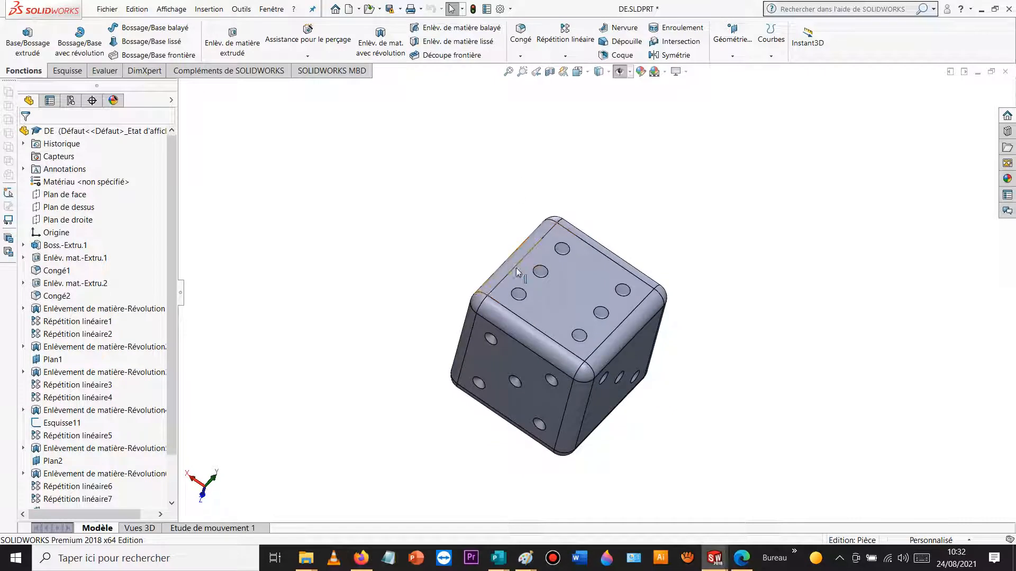
pyautogui.click(561, 251)
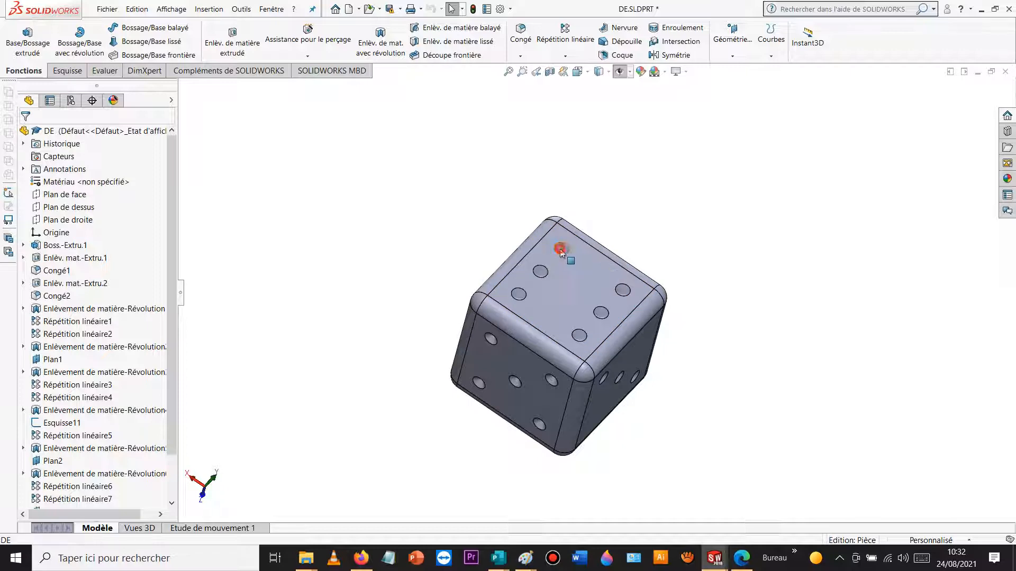
pyautogui.scroll(-5, 554, 275)
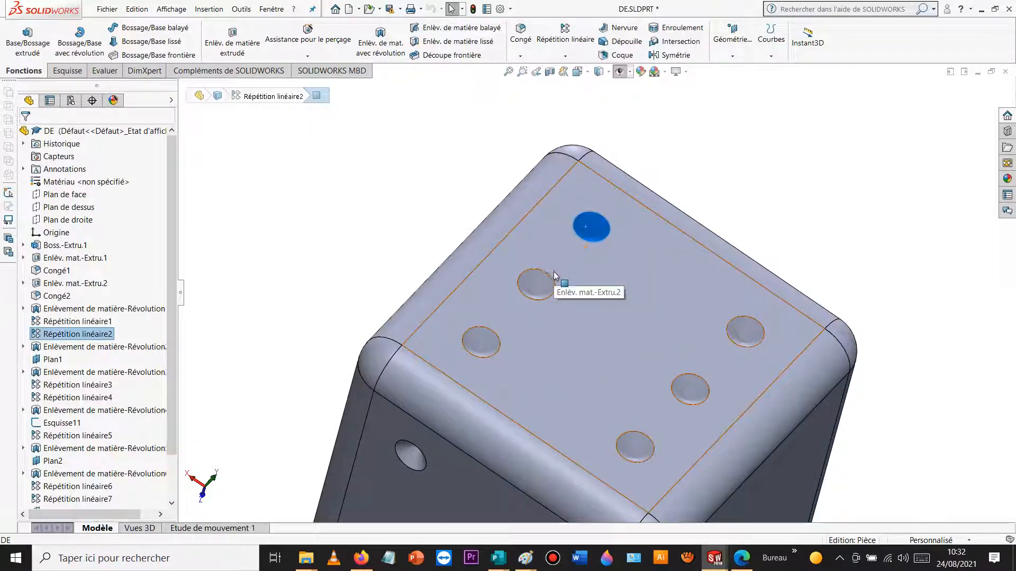
pyautogui.keyDown('ctrl'); pyautogui.click(536, 284); pyautogui.keyUp('ctrl')
pyautogui.keyDown('ctrl'); pyautogui.click(481, 343); pyautogui.keyUp('ctrl')
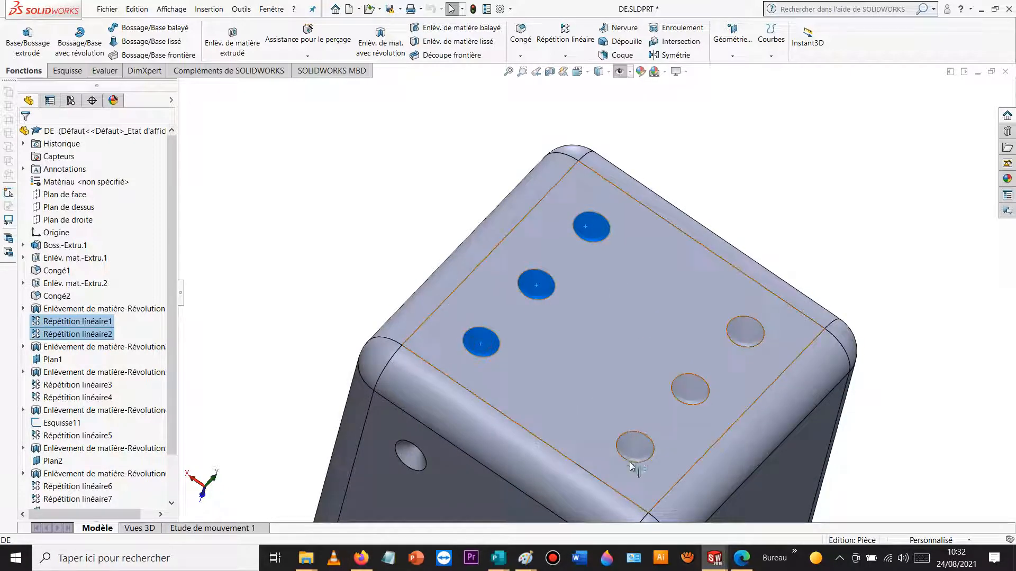
pyautogui.keyDown('ctrl'); pyautogui.click(635, 447); pyautogui.keyUp('ctrl')
pyautogui.keyDown('ctrl'); pyautogui.click(694, 394); pyautogui.keyUp('ctrl')
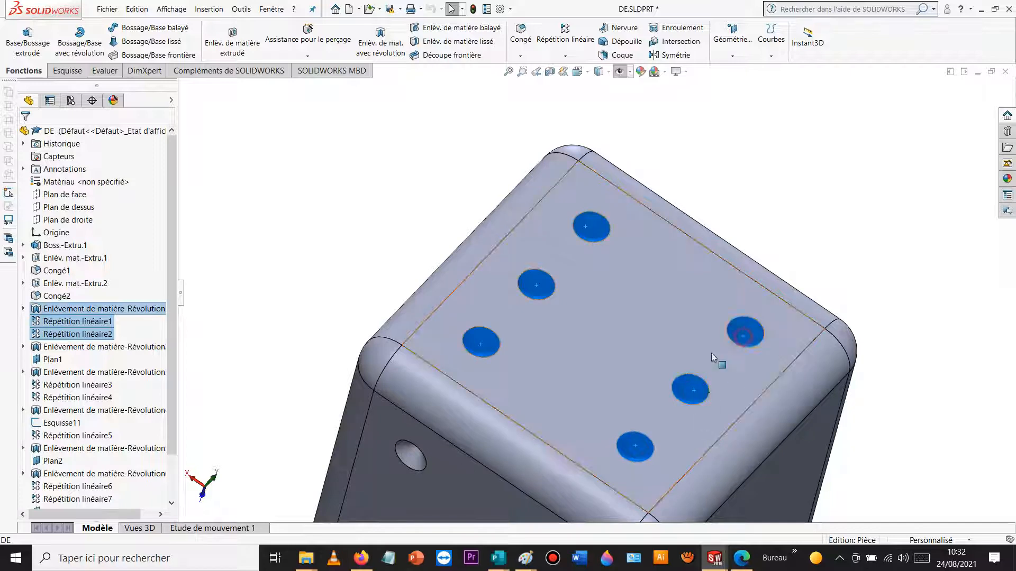
# - Add the flat six-dot face and all its surrounding edge and corner fillets to the dimple selection
pyautogui.keyDown('ctrl'); pyautogui.click(653, 333); pyautogui.keyUp('ctrl')
pyautogui.keyDown('ctrl'); pyautogui.click(499, 430); pyautogui.keyUp('ctrl')
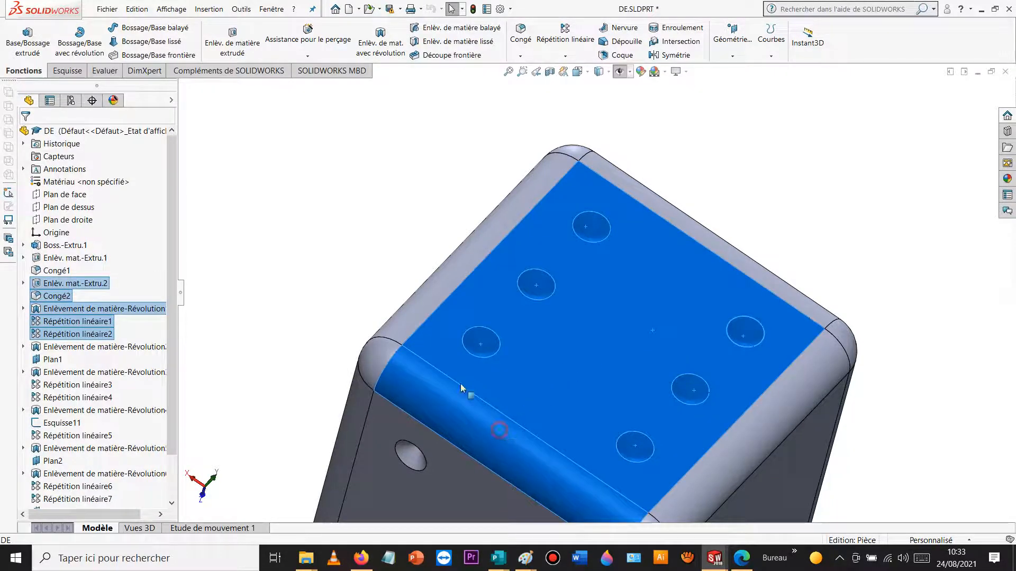
pyautogui.keyDown('ctrl'); pyautogui.click(433, 300); pyautogui.keyUp('ctrl')
pyautogui.keyDown('ctrl'); pyautogui.click(369, 364); pyautogui.keyUp('ctrl')
pyautogui.keyDown('ctrl'); pyautogui.click(699, 229); pyautogui.keyUp('ctrl')
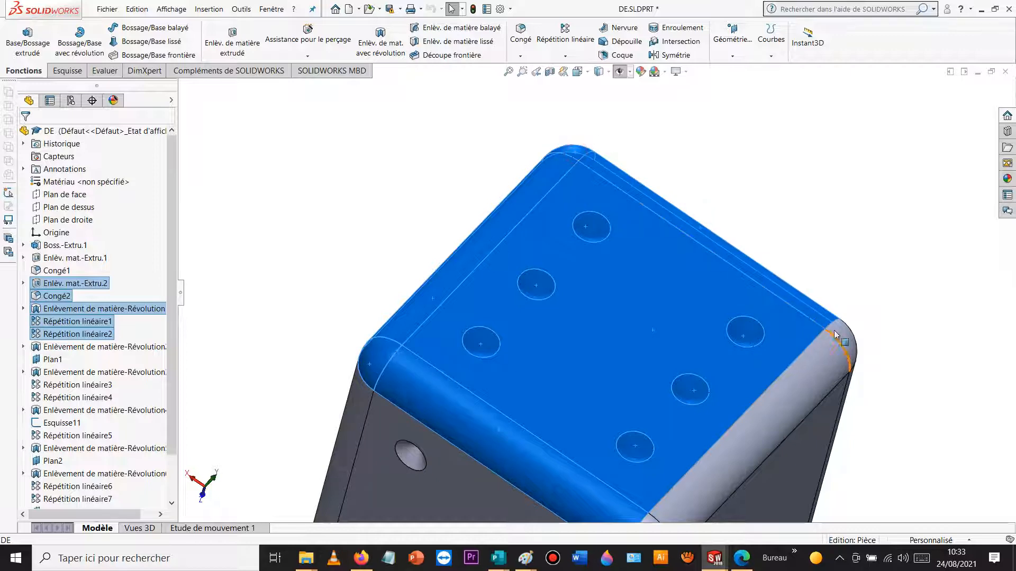
pyautogui.keyDown('ctrl'); pyautogui.click(812, 376); pyautogui.keyUp('ctrl')
pyautogui.keyDown('ctrl'); pyautogui.click(649, 521); pyautogui.keyUp('ctrl')
pyautogui.scroll(3, 690, 429)
pyautogui.scroll(-3, 582, 297)
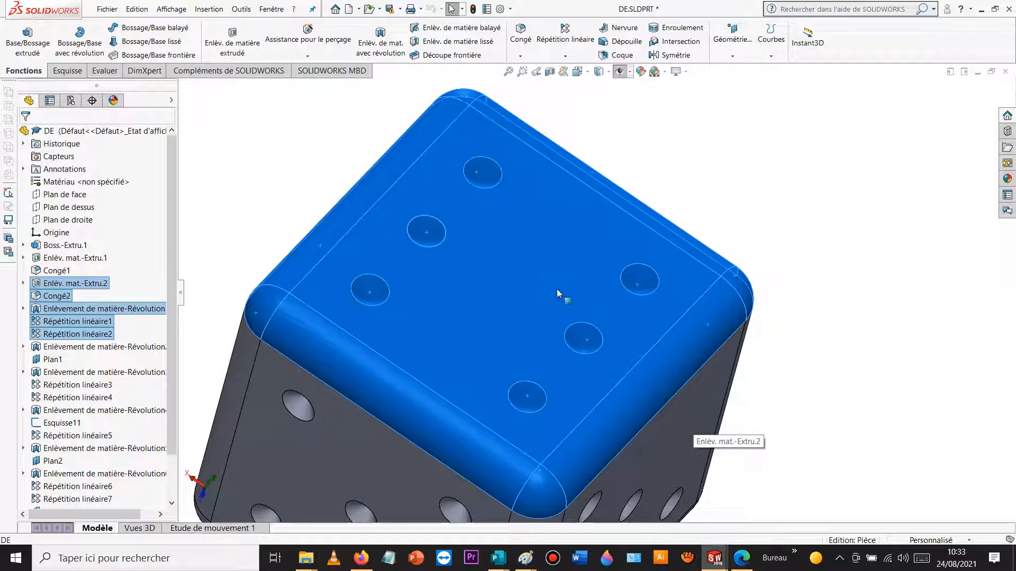
# - Colour the selected faces, fillets and dimples red, and fit the whole die in a smaller view
pyautogui.rightClick(557, 289)
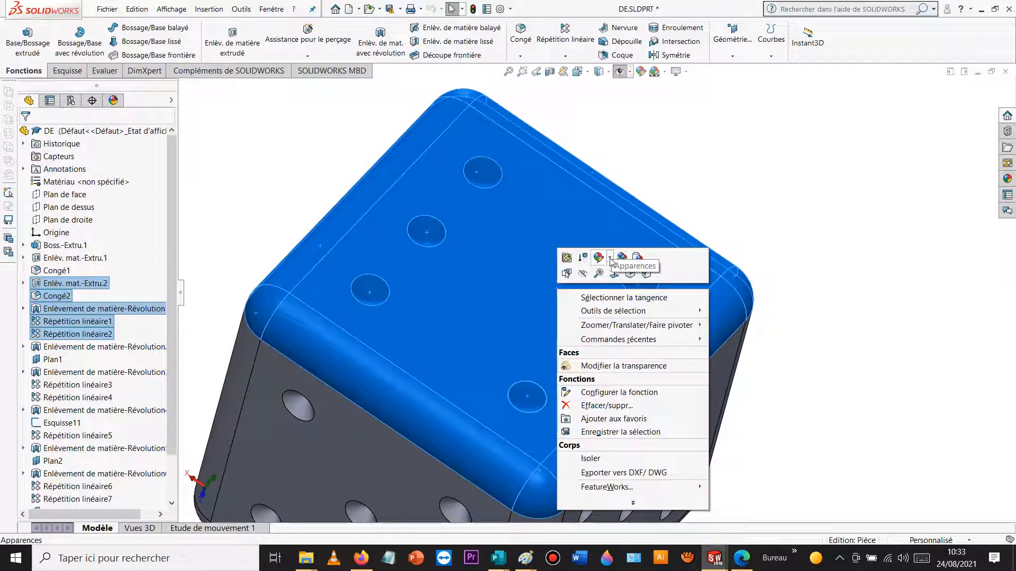
pyautogui.click(610, 258)
pyautogui.click(615, 284)
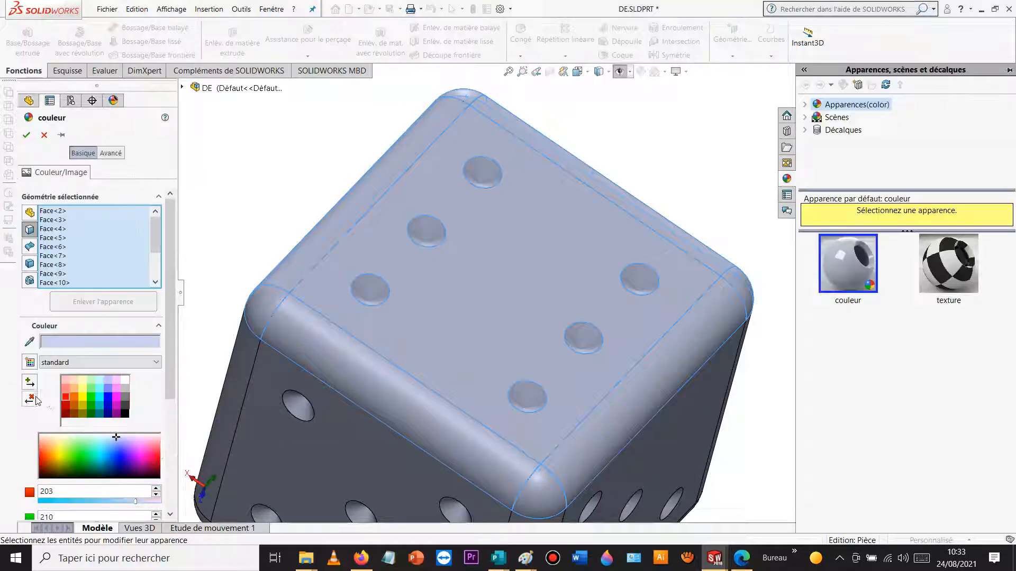
pyautogui.click(64, 398)
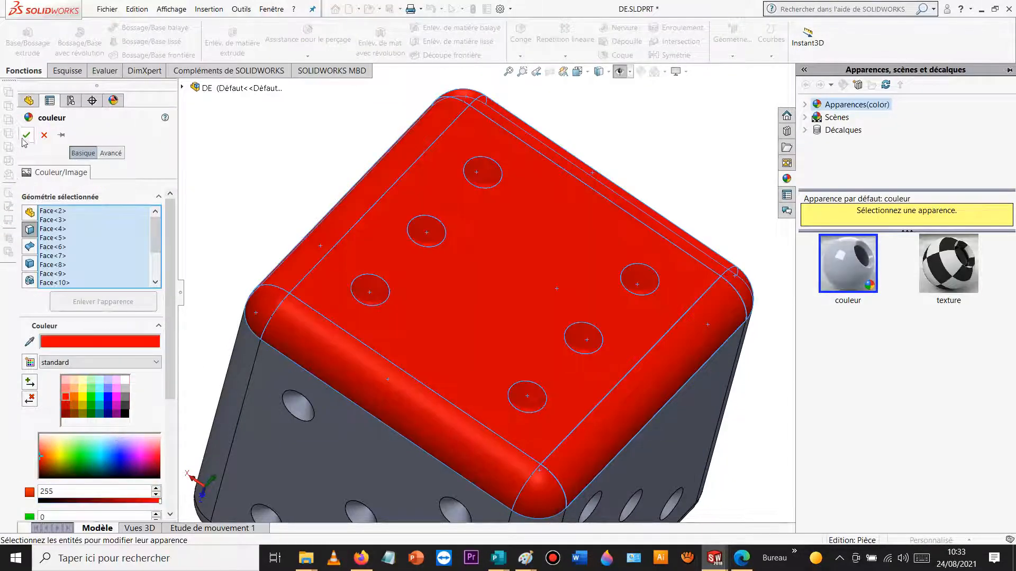
pyautogui.click(23, 139)
pyautogui.scroll(5, 332, 231)
pyautogui.scroll(-2, 664, 337)
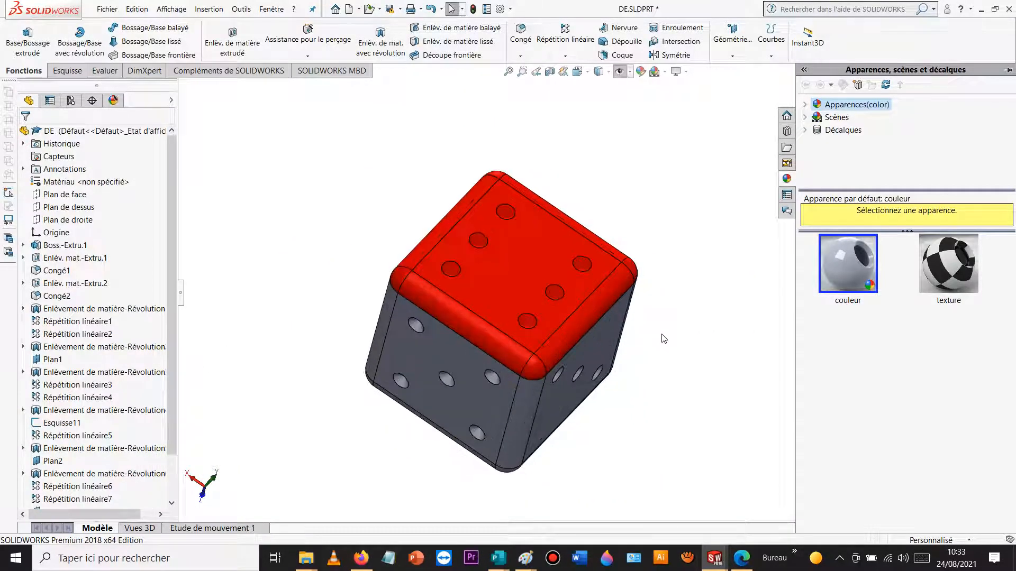
# - Save the red-topped die view as the Tif image DE_PH30.TIF in the TD1 folder
pyautogui.click(107, 9)
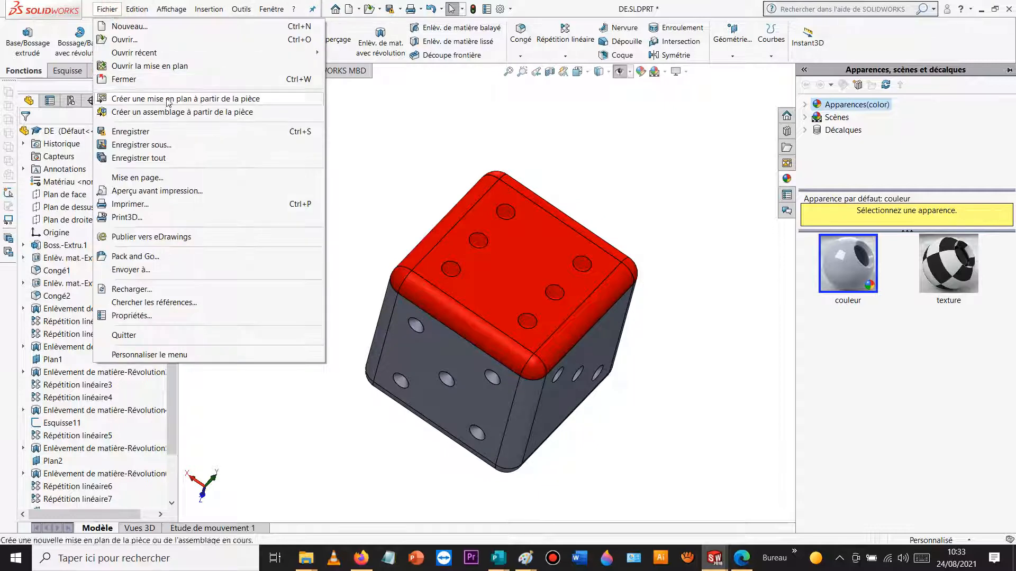
pyautogui.click(137, 144)
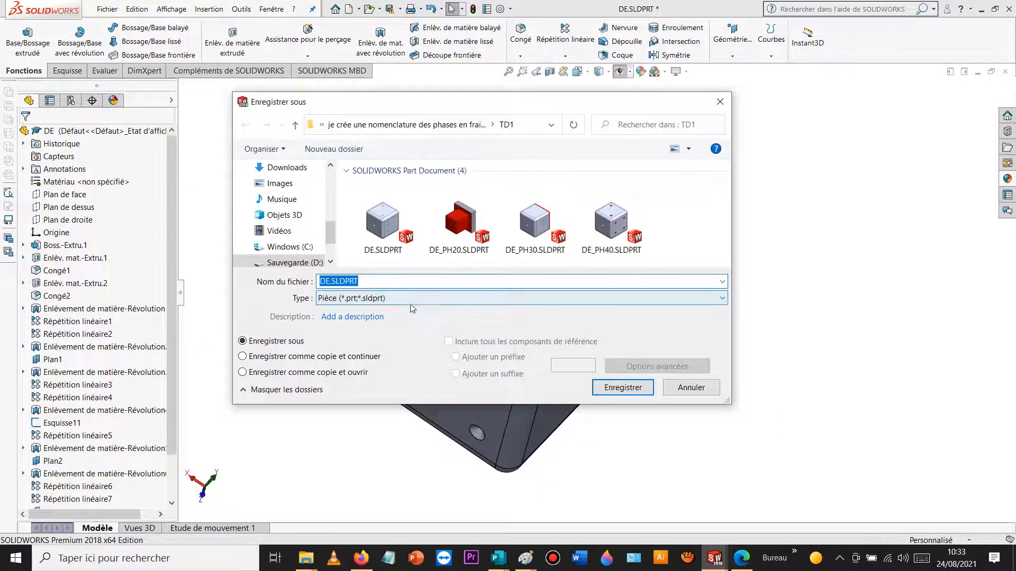
pyautogui.click(412, 298)
pyautogui.scroll(-1, 398, 291)
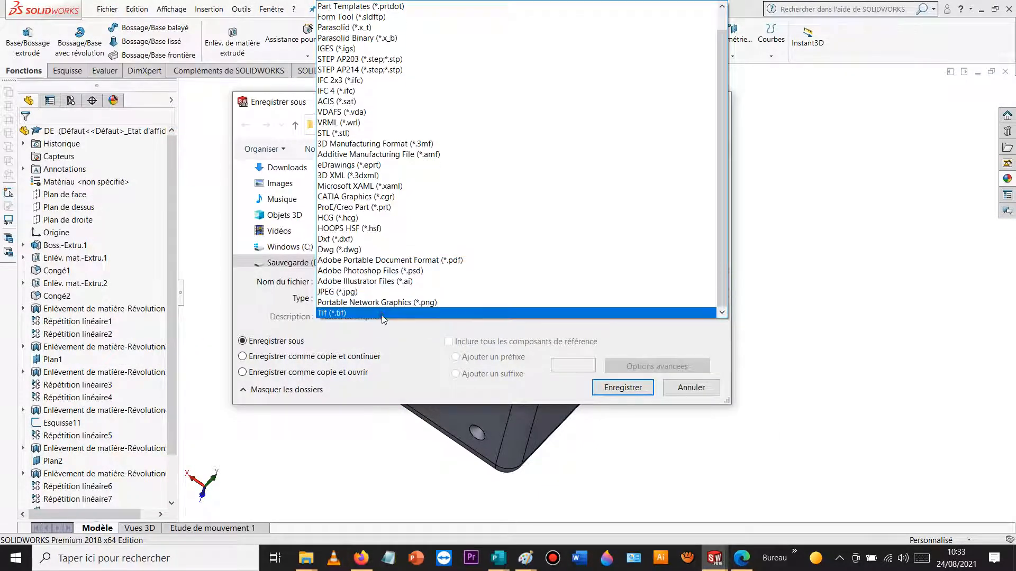
pyautogui.click(392, 312)
pyautogui.click(385, 248)
pyautogui.click(345, 321)
pyautogui.click(349, 321)
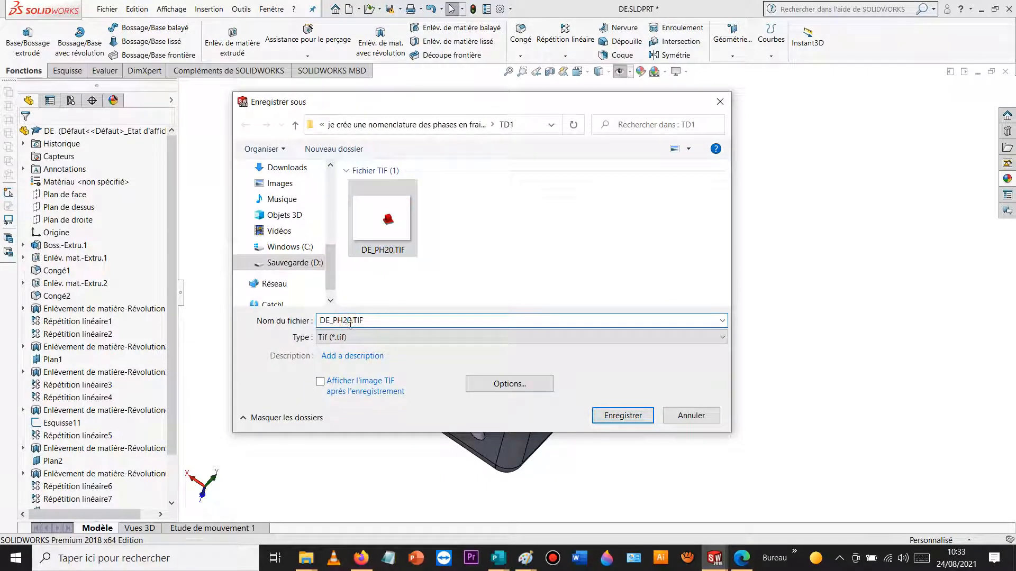
pyautogui.press('BackSpace')
pyautogui.press('Return')
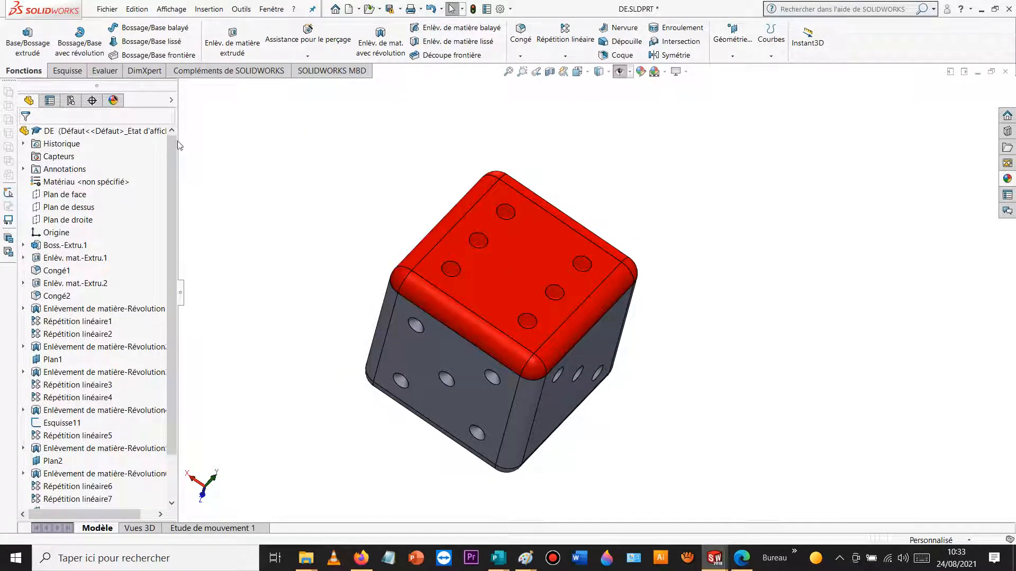
# - Remove all appearances from the DE part to clear the red six-dot side
pyautogui.rightClick(89, 133)
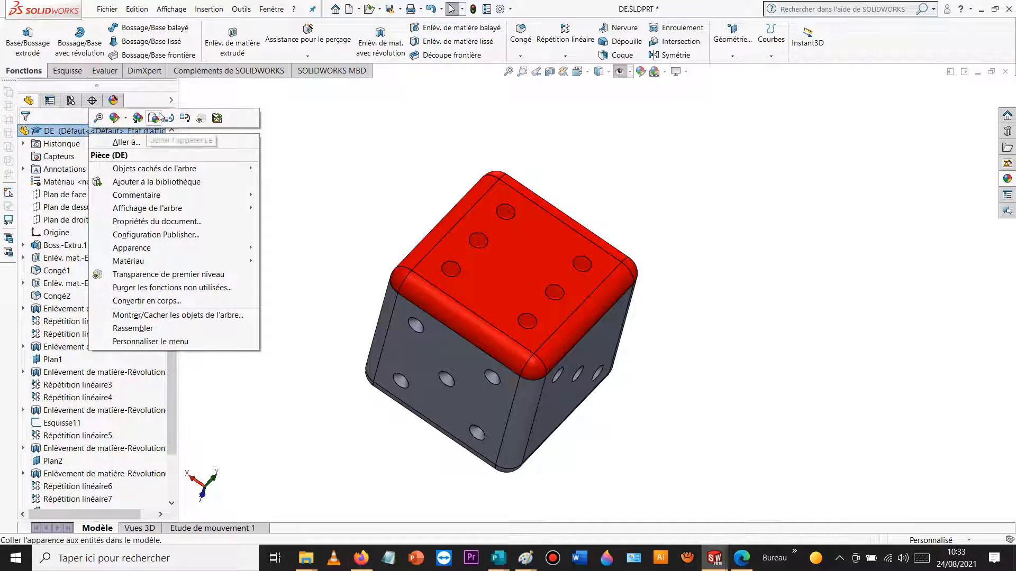
pyautogui.click(114, 117)
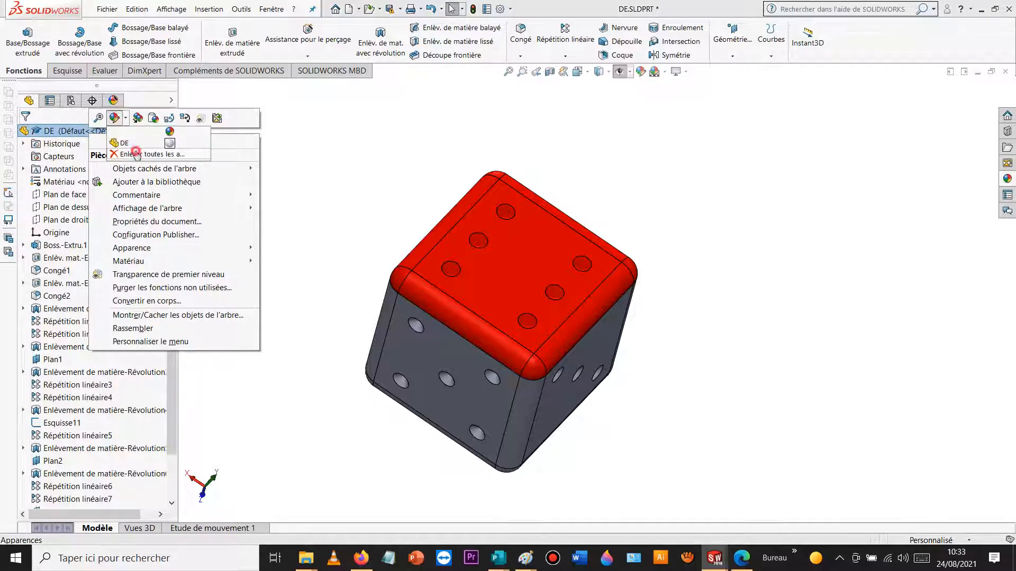
pyautogui.click(136, 154)
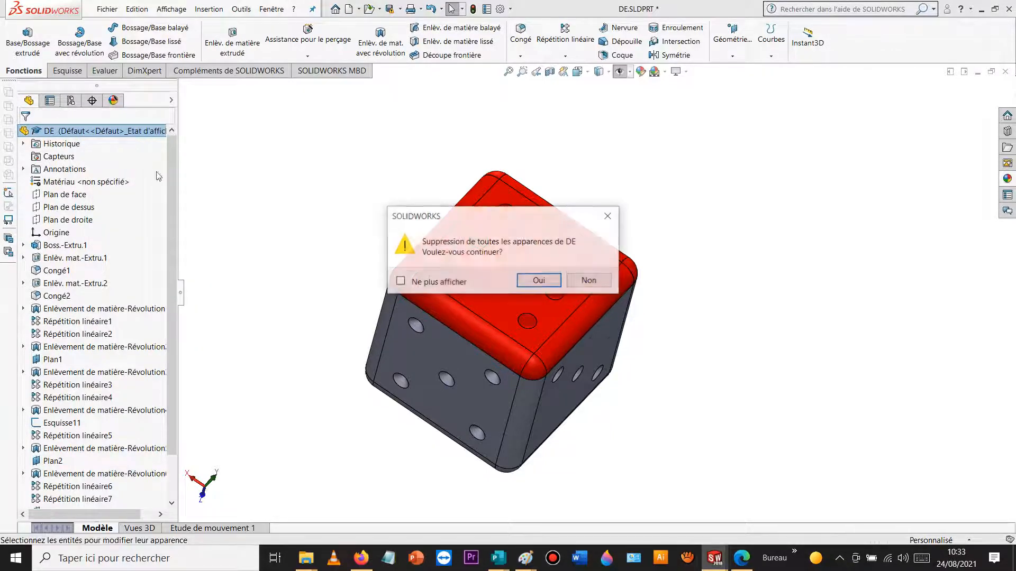
pyautogui.click(546, 286)
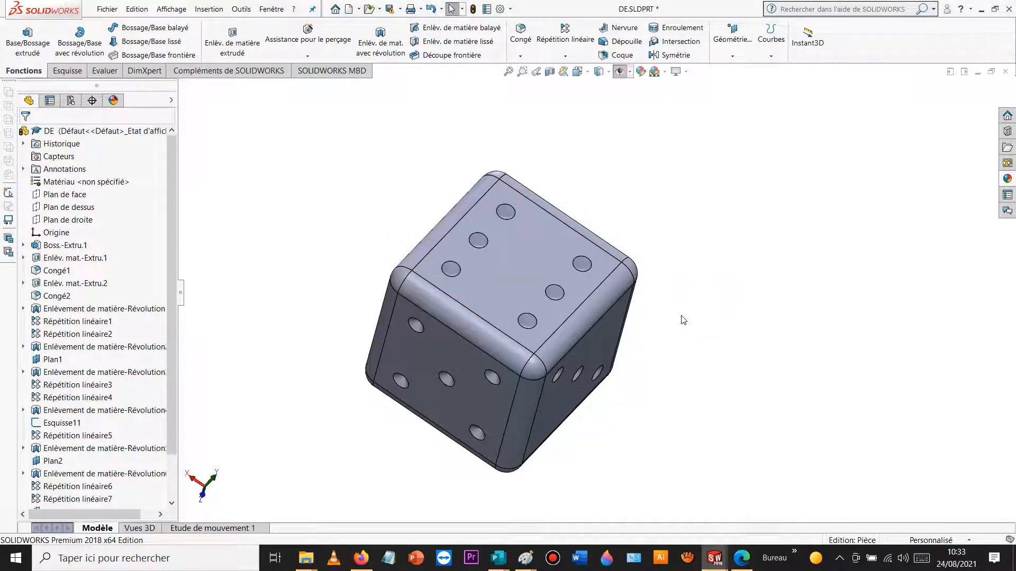
# - Turn the die so its four-dot face is on top and colour its four dimples red
pyautogui.moveTo(699, 327); pyautogui.dragTo(585, 265, button='middle')
pyautogui.click(505, 223)
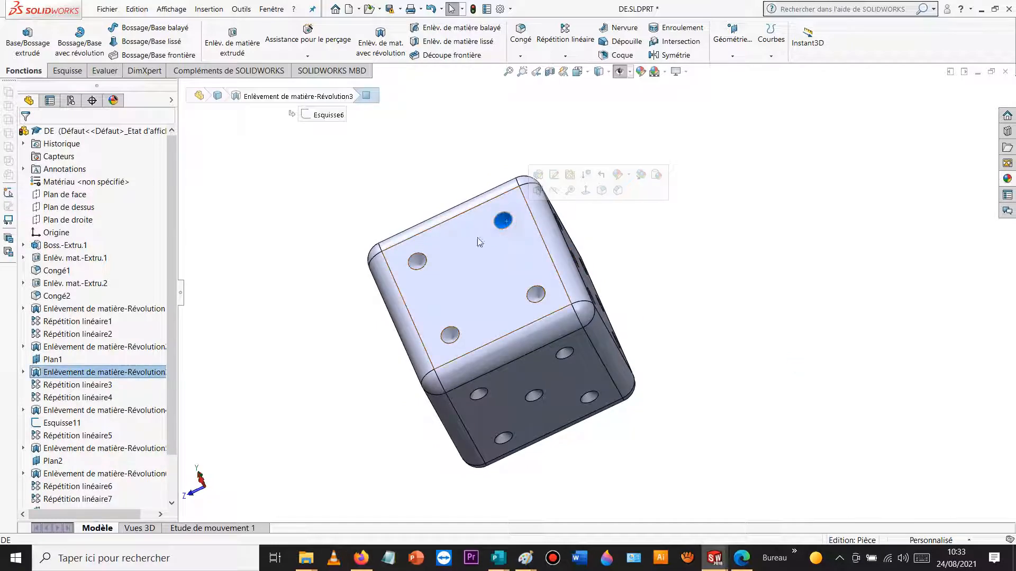
pyautogui.keyDown('ctrl'); pyautogui.click(418, 261); pyautogui.keyUp('ctrl')
pyautogui.keyDown('ctrl'); pyautogui.click(450, 336); pyautogui.keyUp('ctrl')
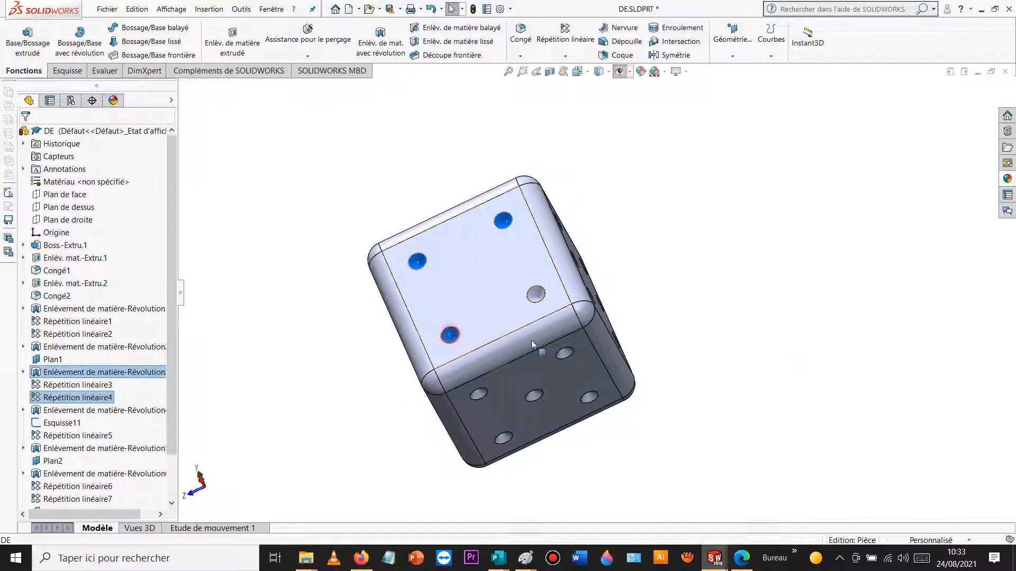
pyautogui.keyDown('ctrl'); pyautogui.click(535, 293); pyautogui.keyUp('ctrl')
pyautogui.moveTo(694, 208); pyautogui.dragTo(711, 176, button='middle')
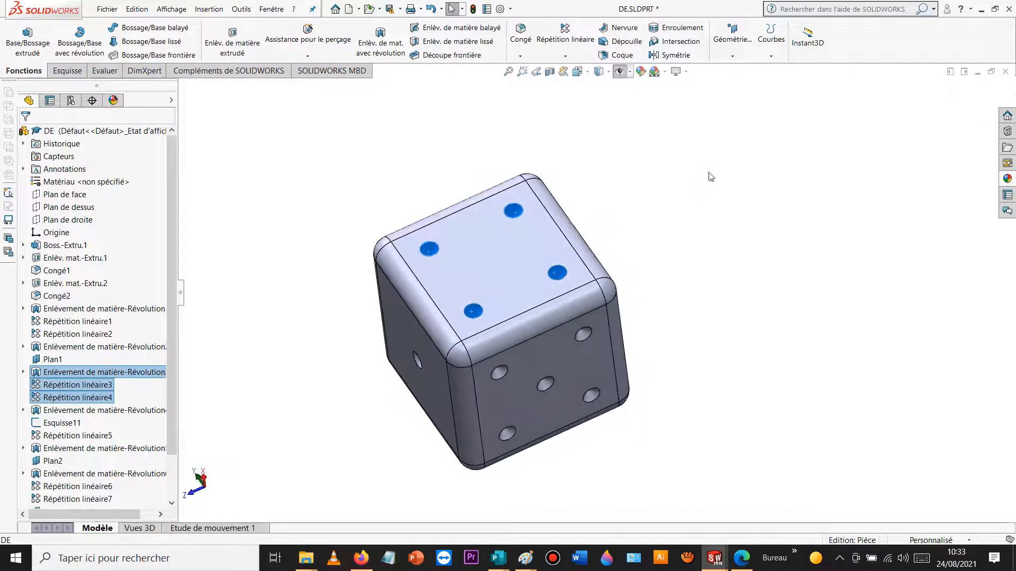
pyautogui.rightClick(516, 213)
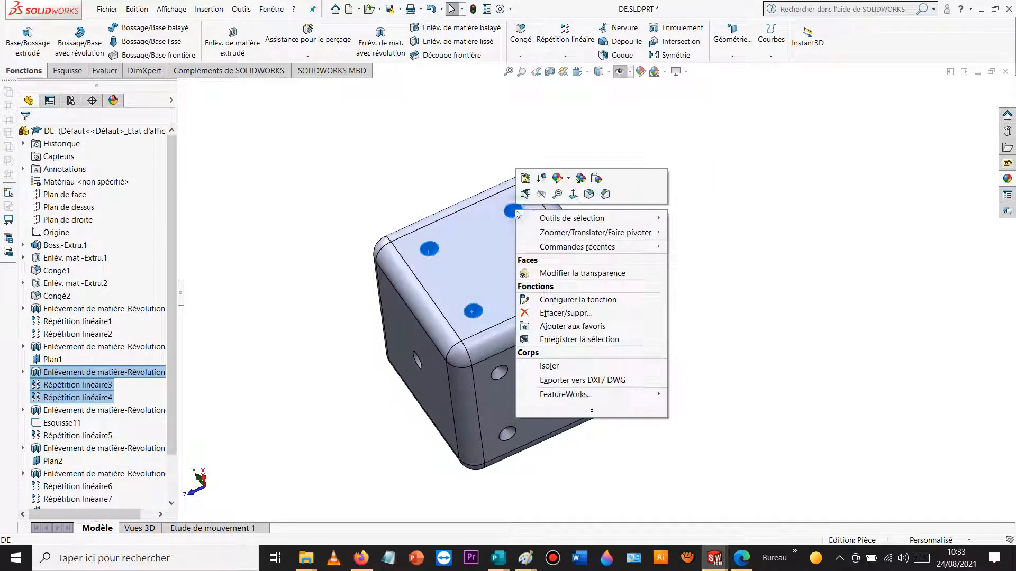
pyautogui.click(568, 180)
pyautogui.click(566, 204)
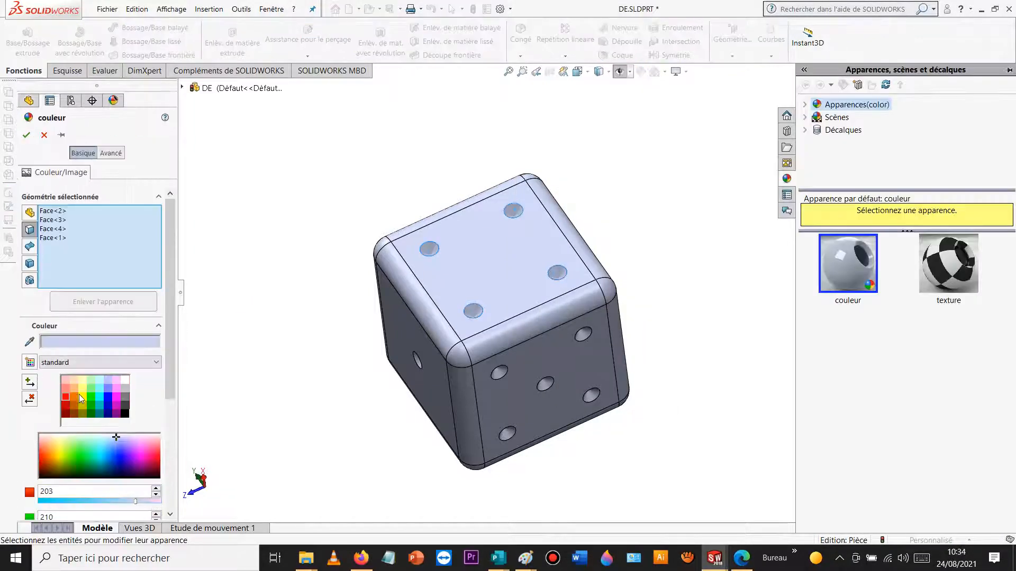
pyautogui.click(66, 398)
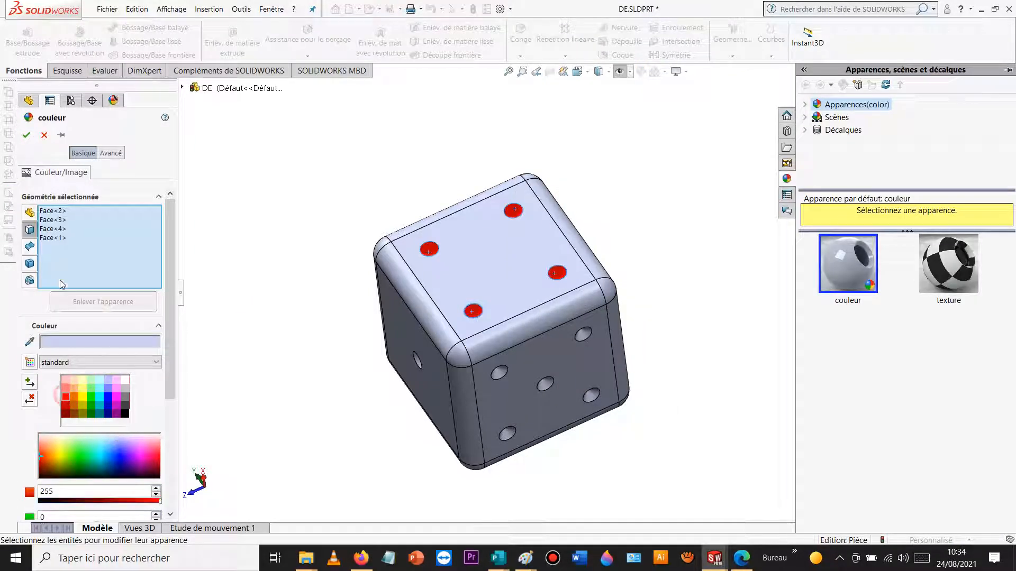
pyautogui.click(26, 136)
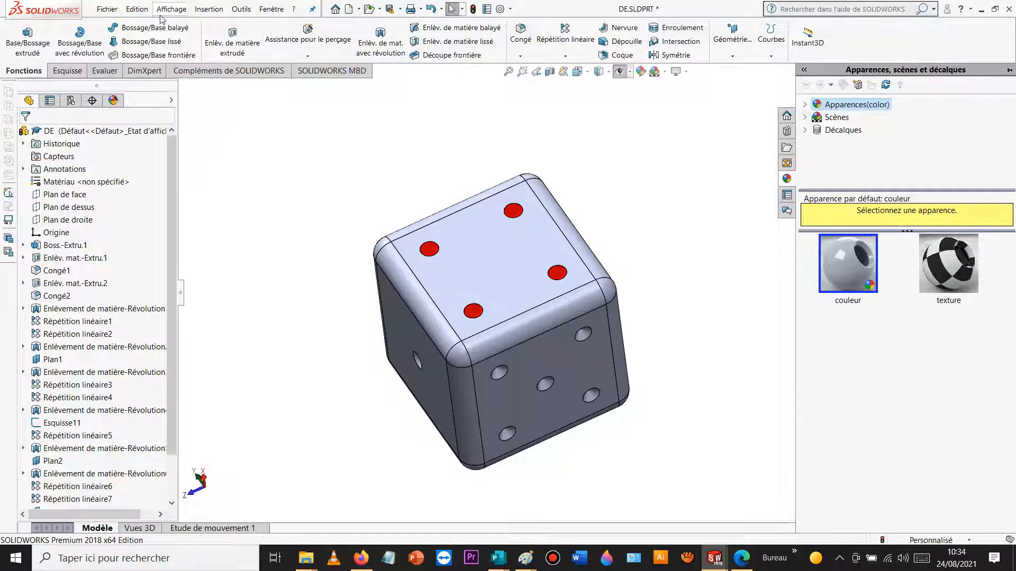
# - Save the four-dot view as a Tif image in the TD1 folder under a new phase number, rebuilding the document before saving
pyautogui.click(108, 10)
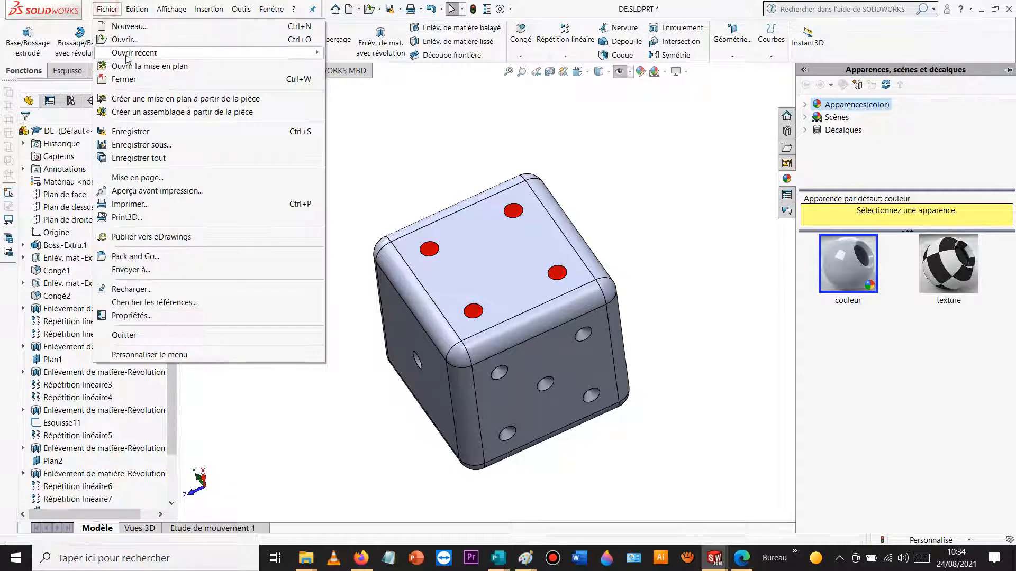
pyautogui.click(131, 132)
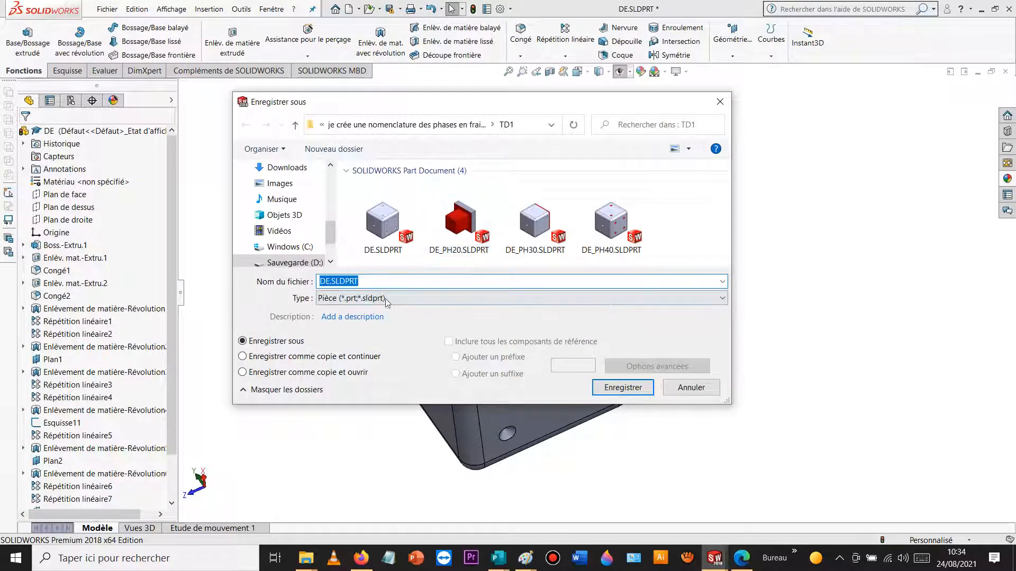
pyautogui.click(377, 297)
pyautogui.scroll(-2, 371, 312)
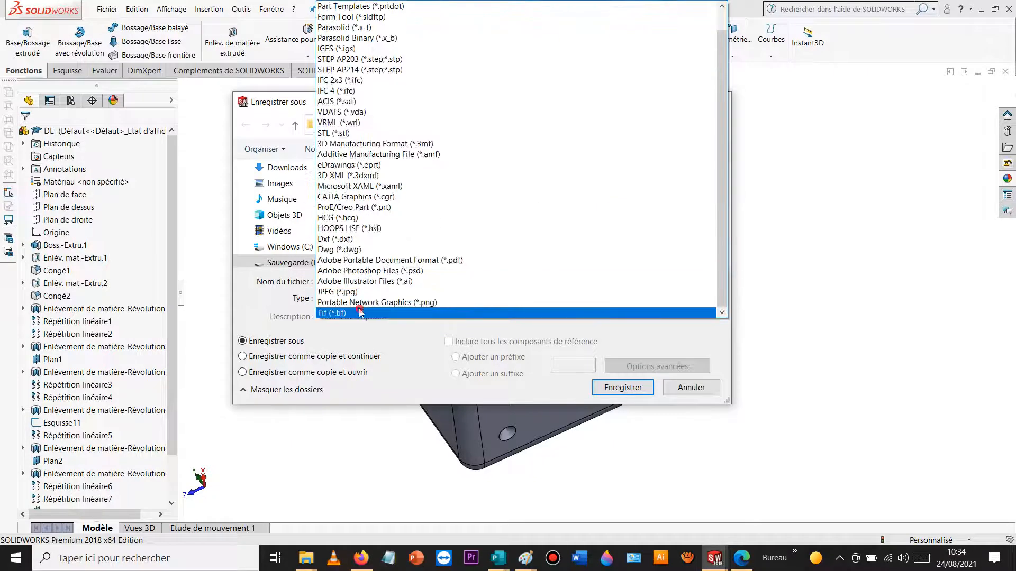
pyautogui.click(370, 313)
pyautogui.click(447, 251)
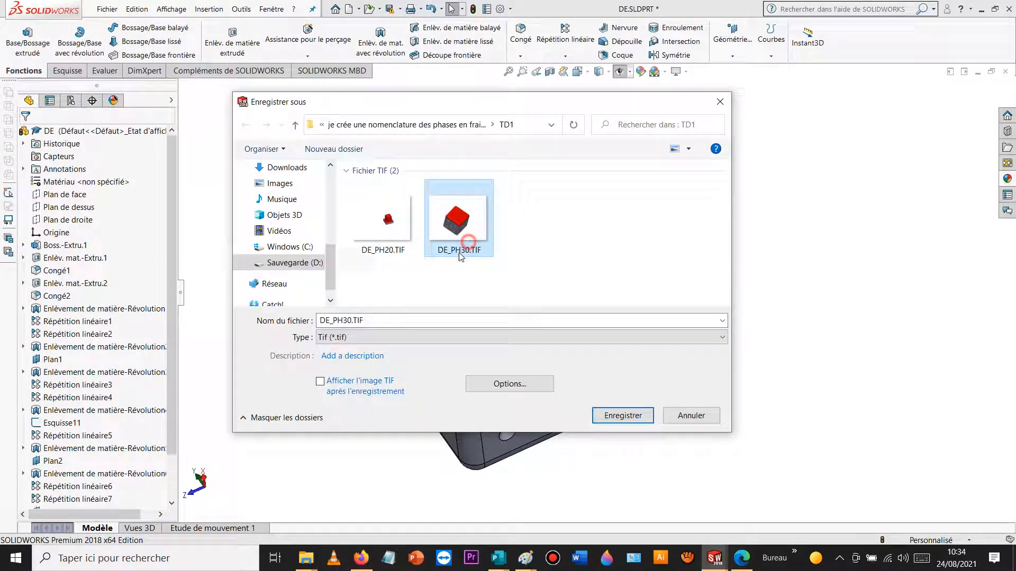
pyautogui.click(347, 320)
pyautogui.press('BackSpace')
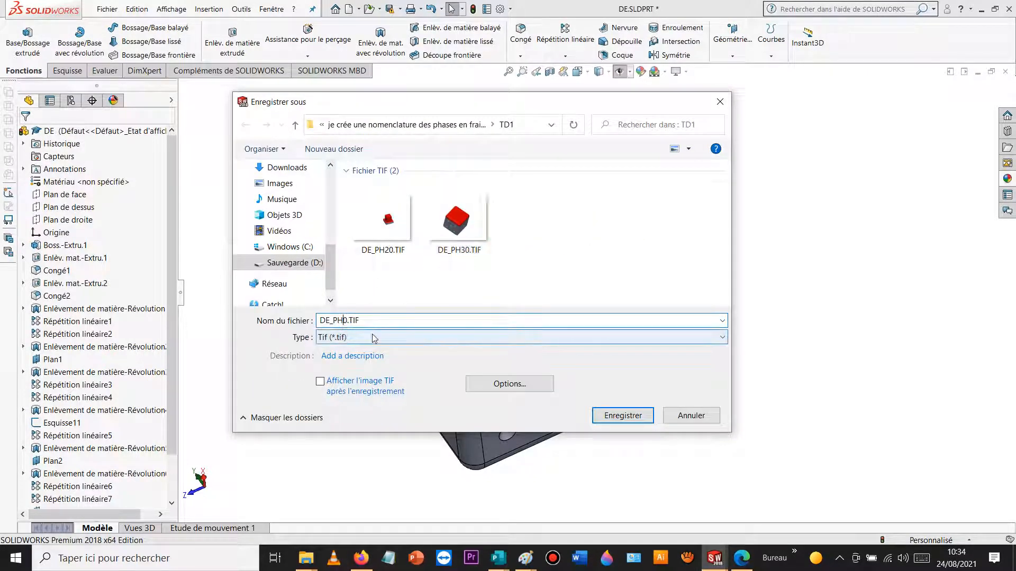
pyautogui.click(618, 416)
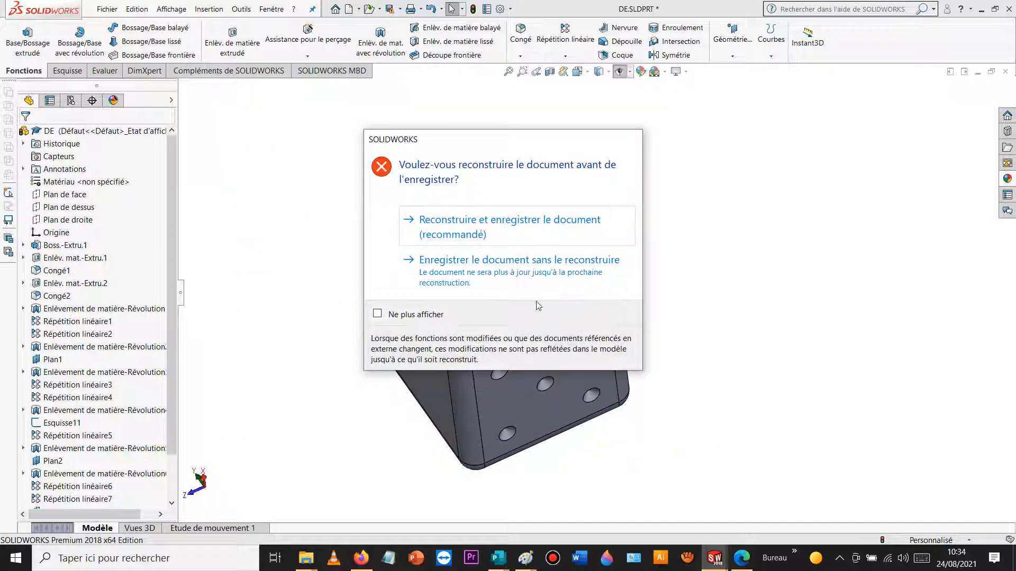
pyautogui.click(511, 234)
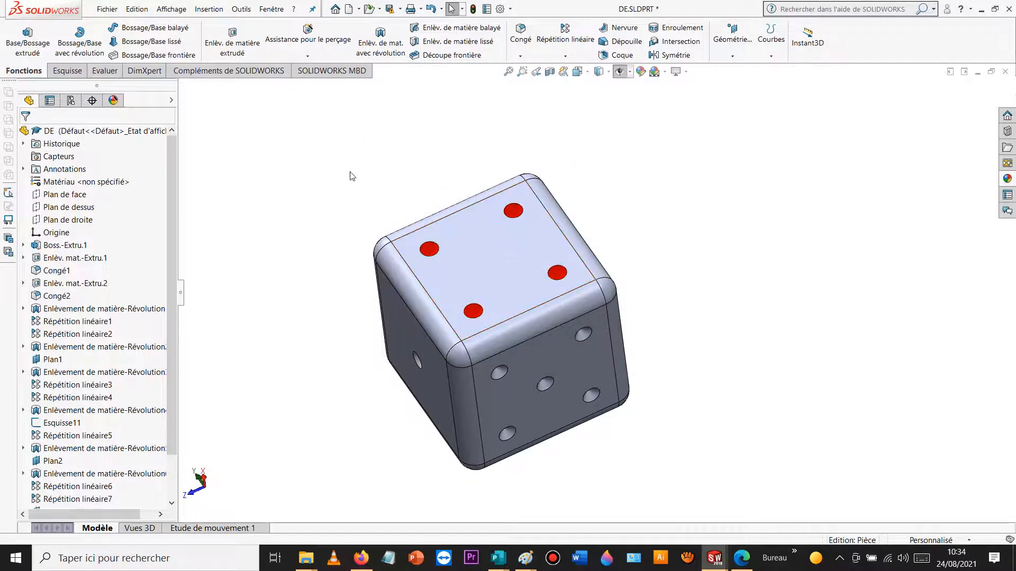
# - Remove all appearances from the DE part to clear the four red dimples
pyautogui.rightClick(95, 133)
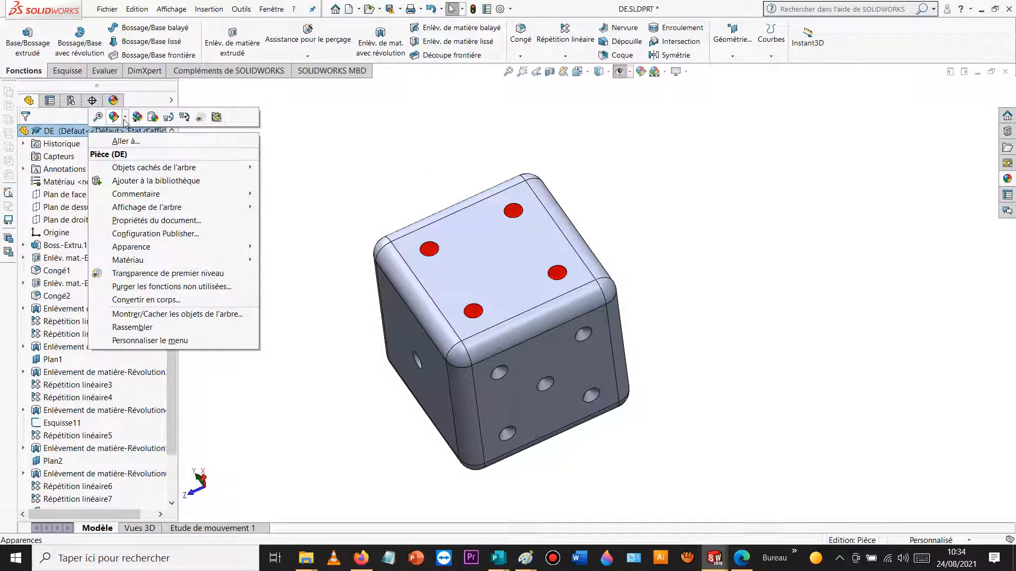
pyautogui.click(114, 116)
pyautogui.click(138, 154)
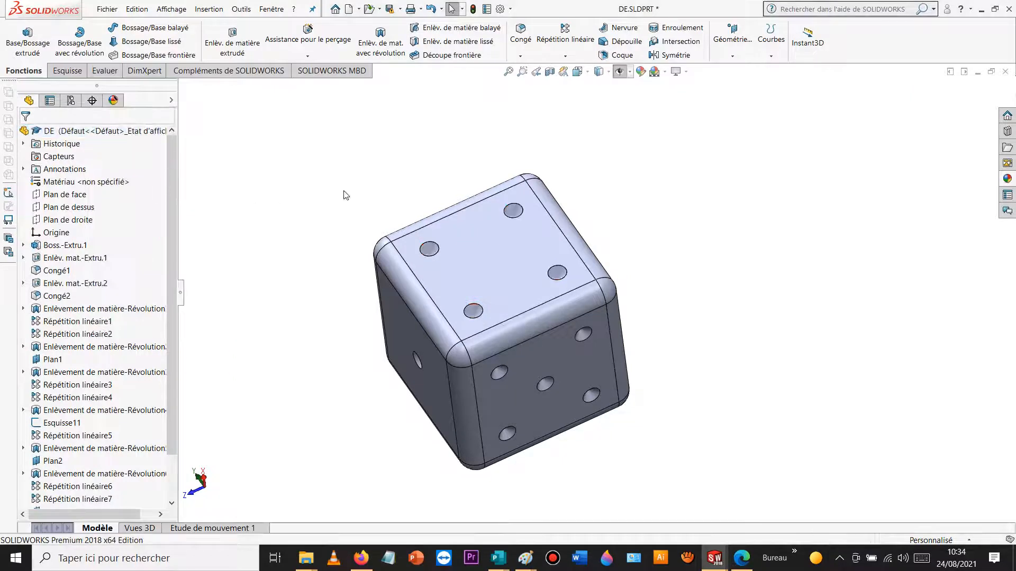
# - Turn the die so its three-dot face is on top and colour its three dimples red
pyautogui.moveTo(333, 223); pyautogui.dragTo(466, 220, button='middle')
pyautogui.click(463, 217)
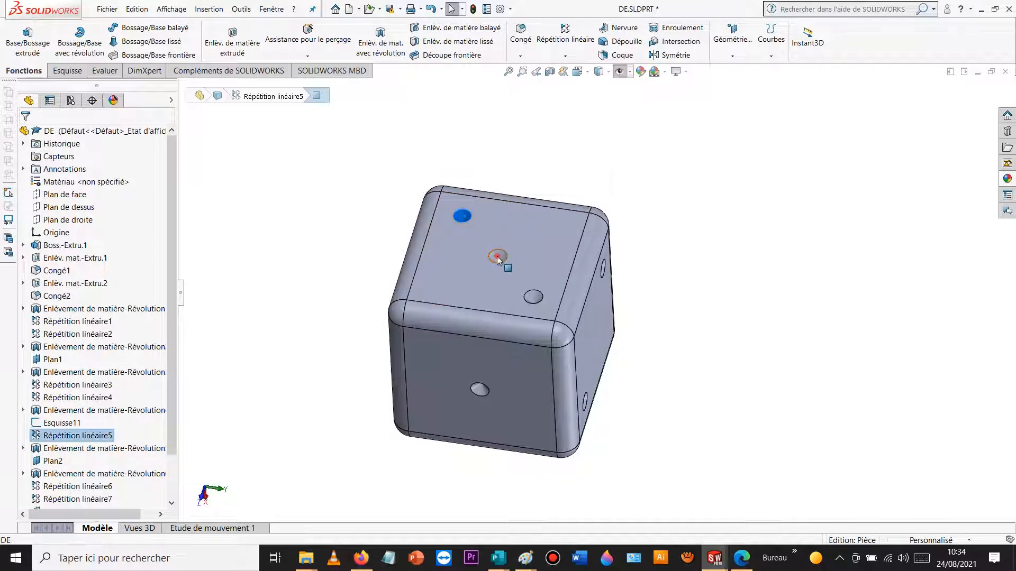
pyautogui.keyDown('ctrl'); pyautogui.click(498, 257); pyautogui.keyUp('ctrl')
pyautogui.keyDown('ctrl'); pyautogui.click(531, 299); pyautogui.keyUp('ctrl')
pyautogui.rightClick(532, 299)
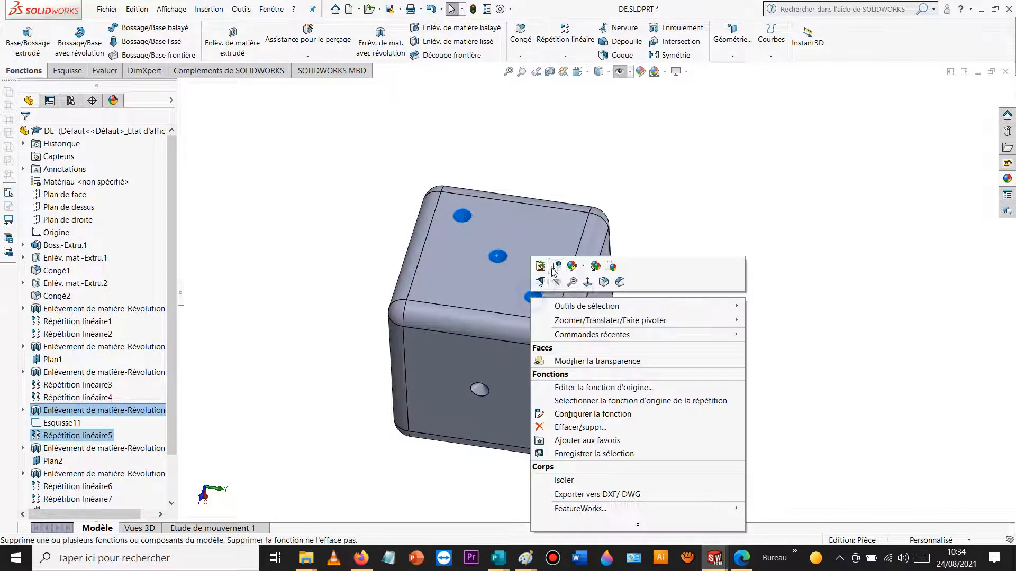
pyautogui.click(585, 264)
pyautogui.click(591, 297)
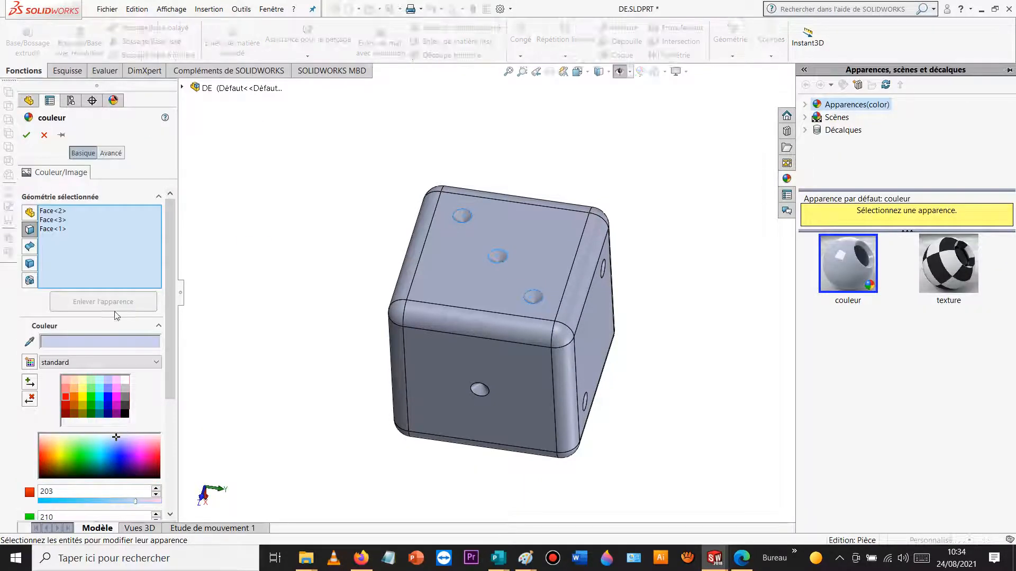
pyautogui.click(63, 398)
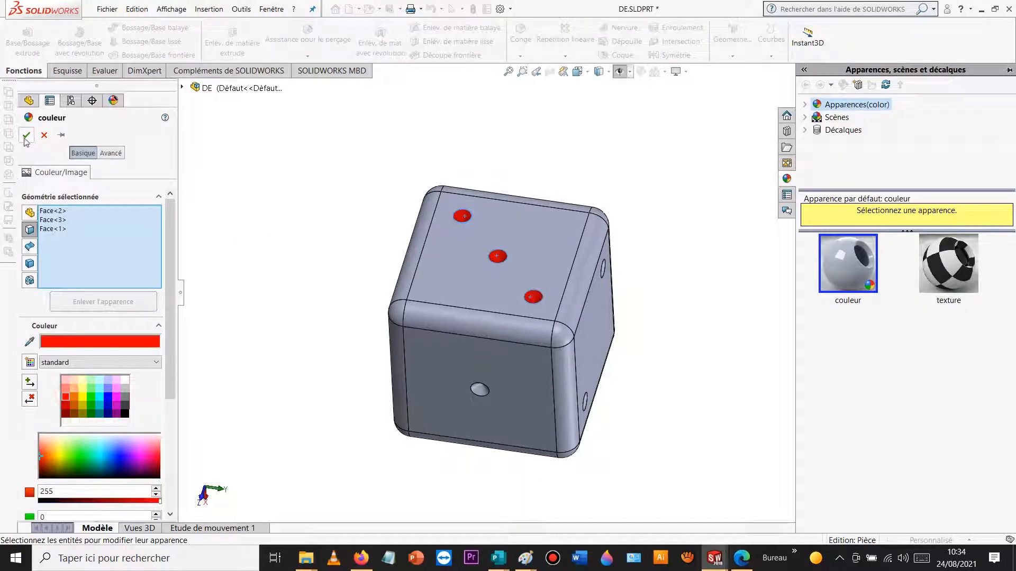
pyautogui.click(26, 136)
# - Save the three-dot view as the Tif image DE_PH50.TIF in the TD1 folder, rebuilding the document before saving
pyautogui.click(107, 9)
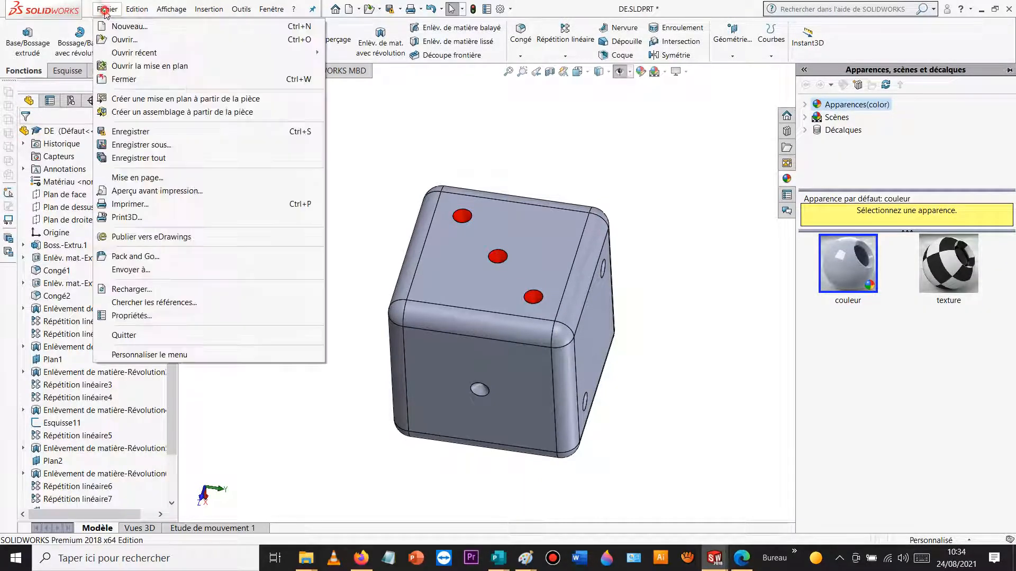
pyautogui.click(164, 146)
pyautogui.click(469, 298)
pyautogui.scroll(-1, 470, 313)
pyautogui.click(465, 309)
pyautogui.click(460, 253)
pyautogui.click(347, 321)
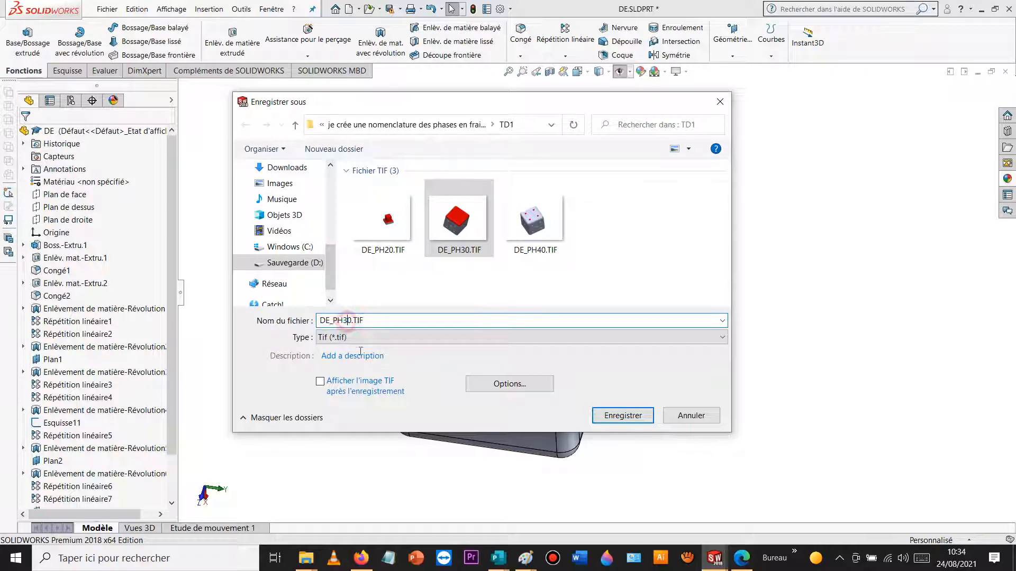
pyautogui.press('BackSpace')
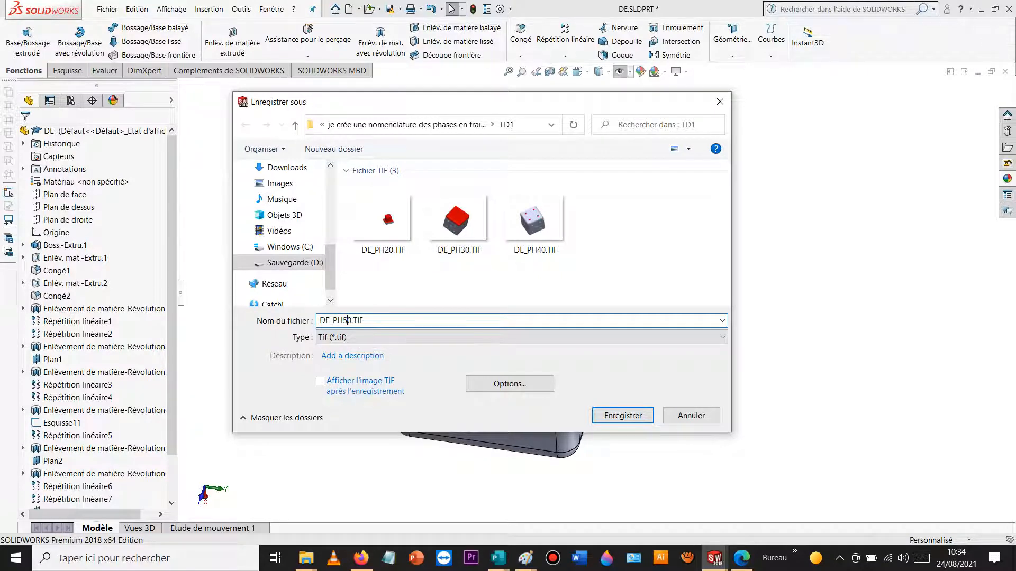
pyautogui.press('Return')
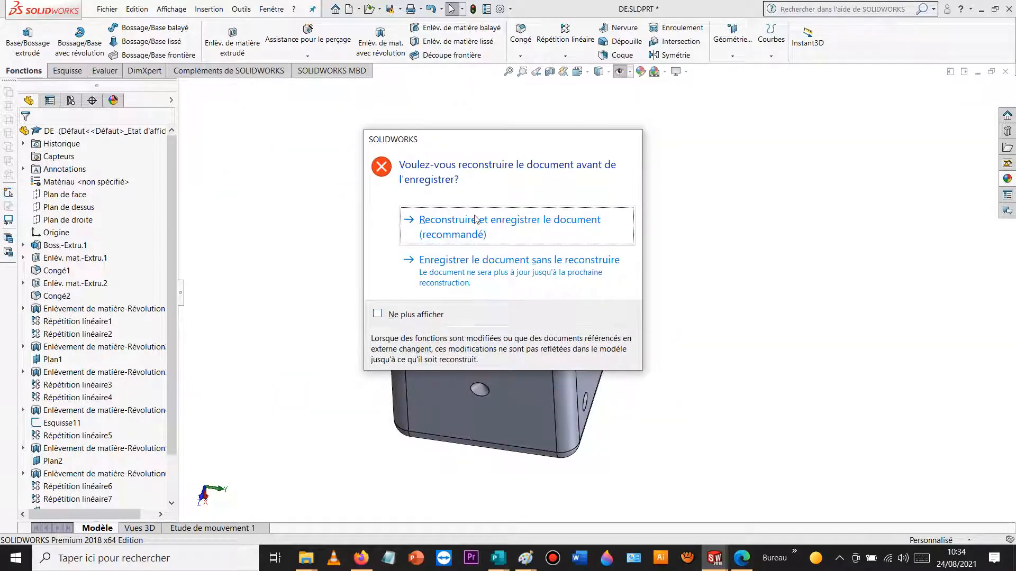
pyautogui.click(475, 219)
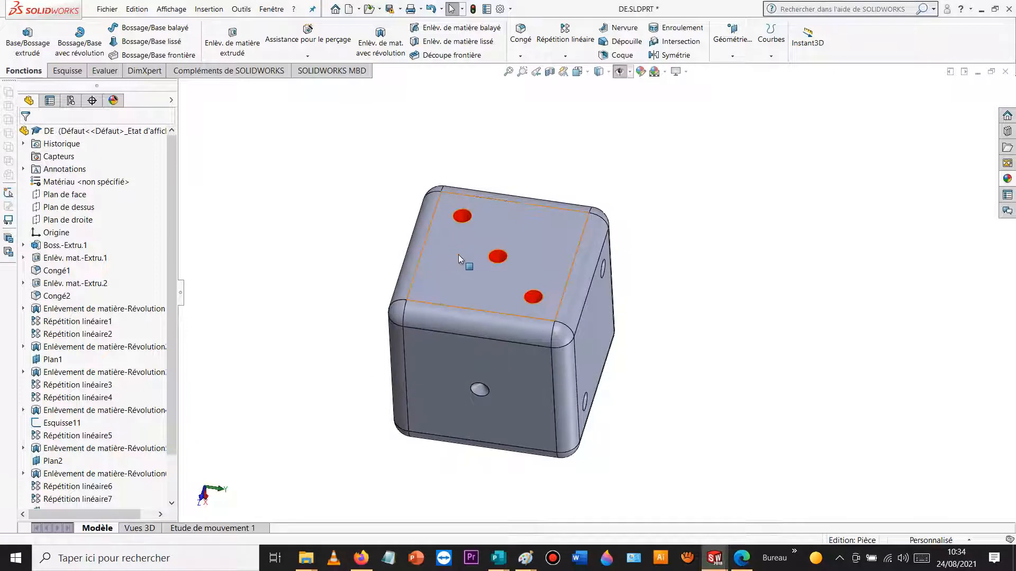
# - Remove all appearances from the DE part to clear the three red dimples
pyautogui.rightClick(118, 134)
pyautogui.click(141, 115)
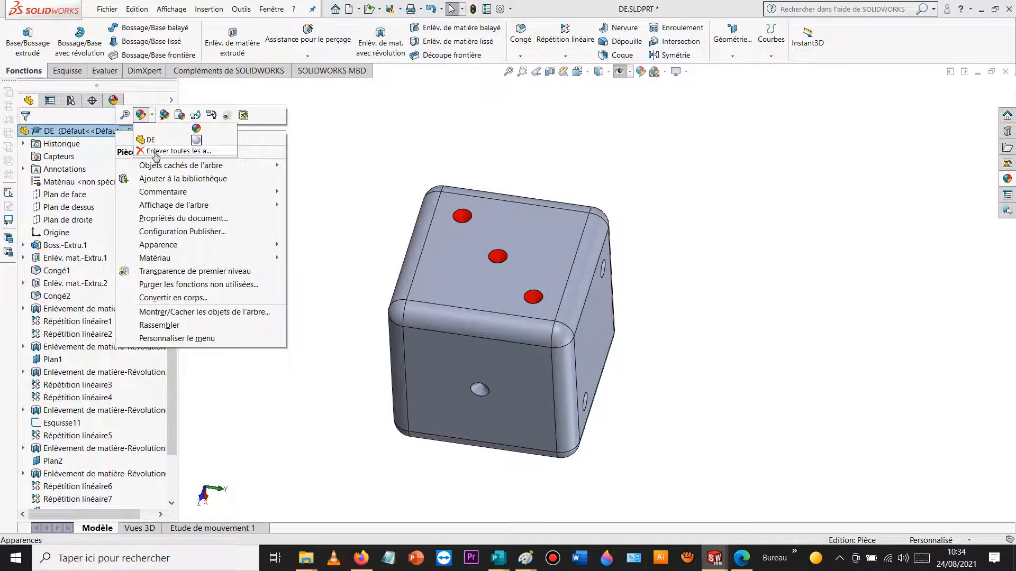
pyautogui.click(156, 152)
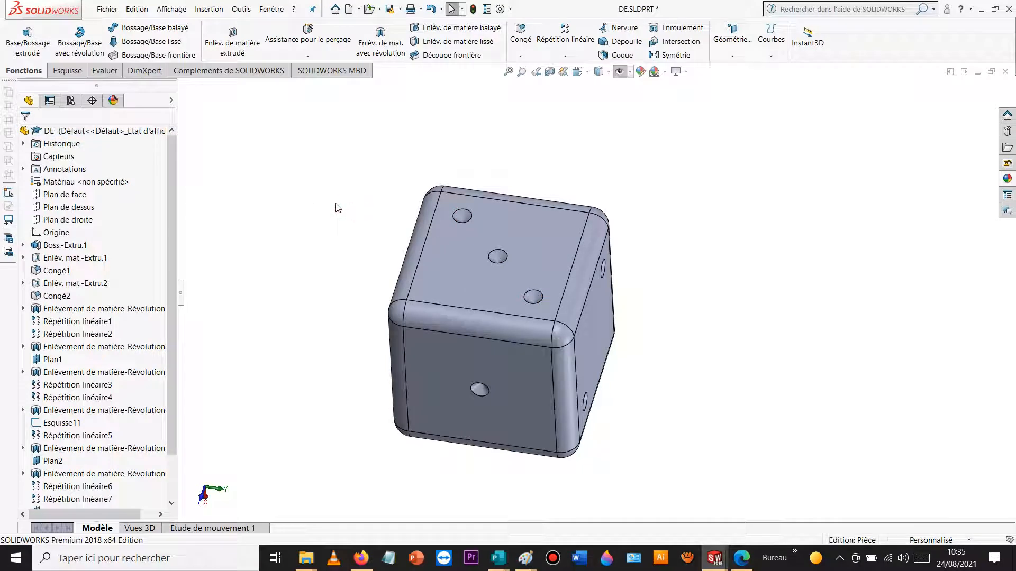
# - Turn the die so its two-dot face is on top and colour its two dimples red
pyautogui.moveTo(731, 316); pyautogui.dragTo(697, 287, button='middle')
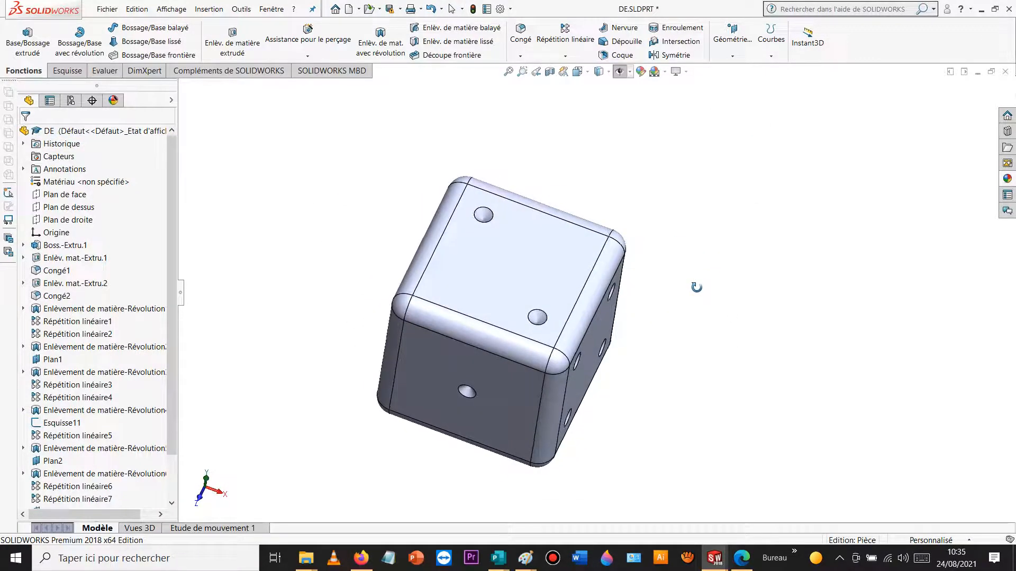
pyautogui.click(483, 215)
pyautogui.keyDown('ctrl'); pyautogui.click(539, 322); pyautogui.keyUp('ctrl')
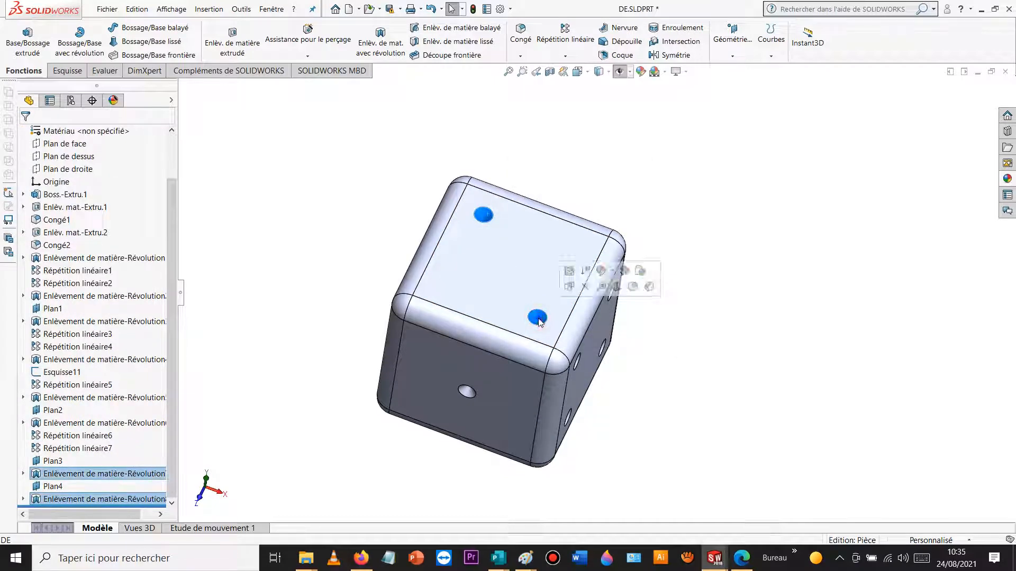
pyautogui.rightClick(539, 320)
pyautogui.click(593, 288)
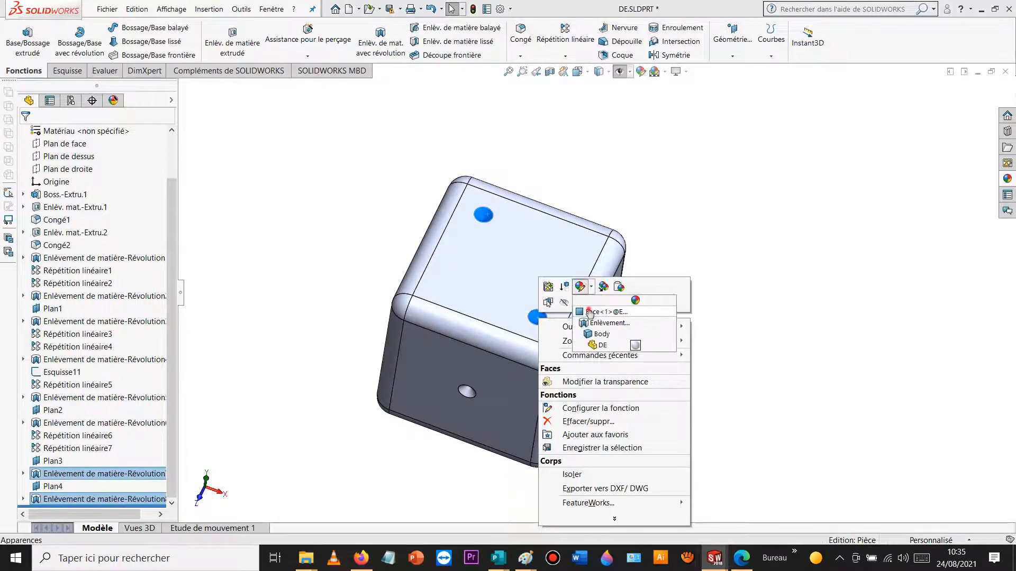
pyautogui.click(590, 313)
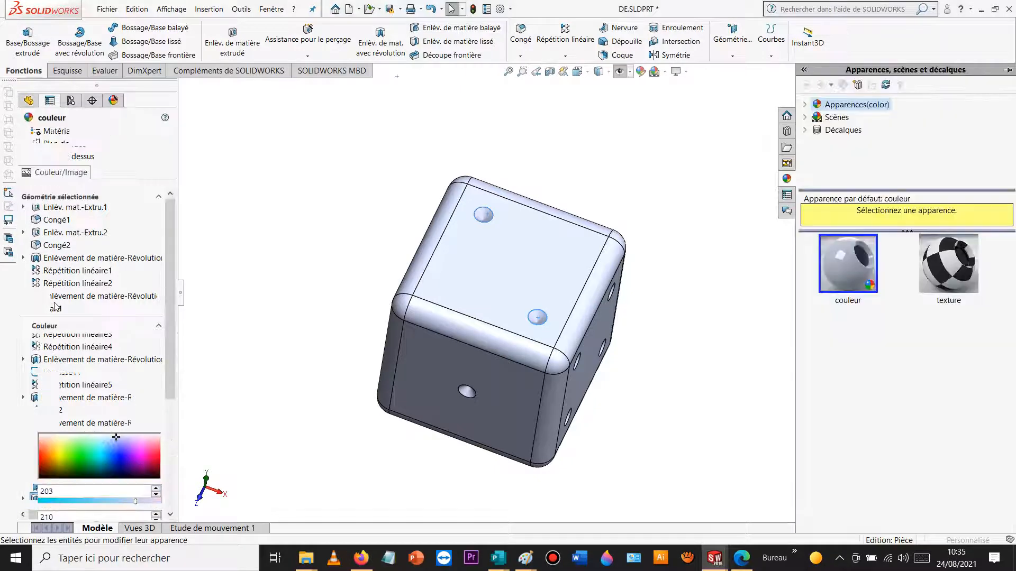
pyautogui.click(65, 397)
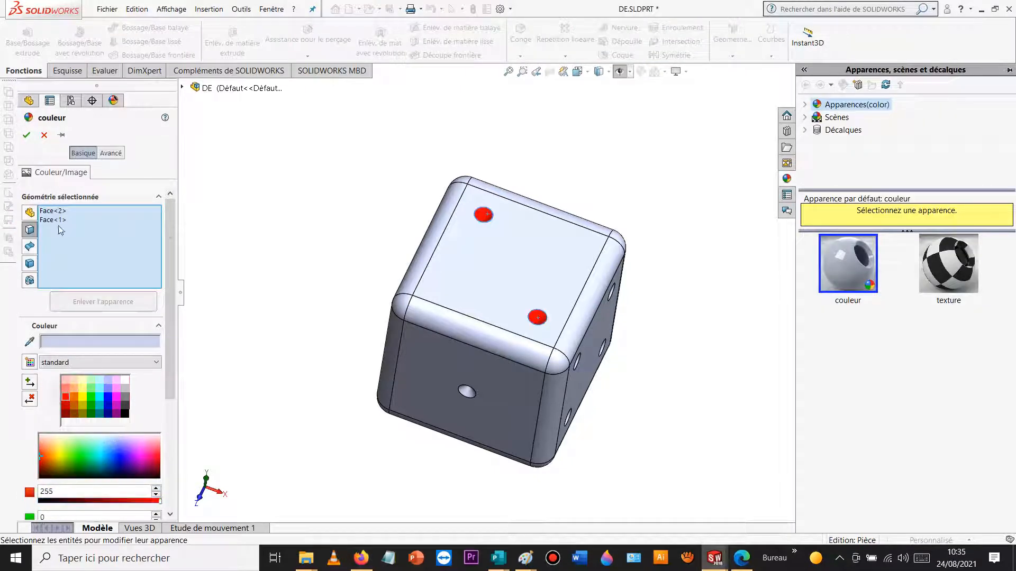
pyautogui.click(26, 135)
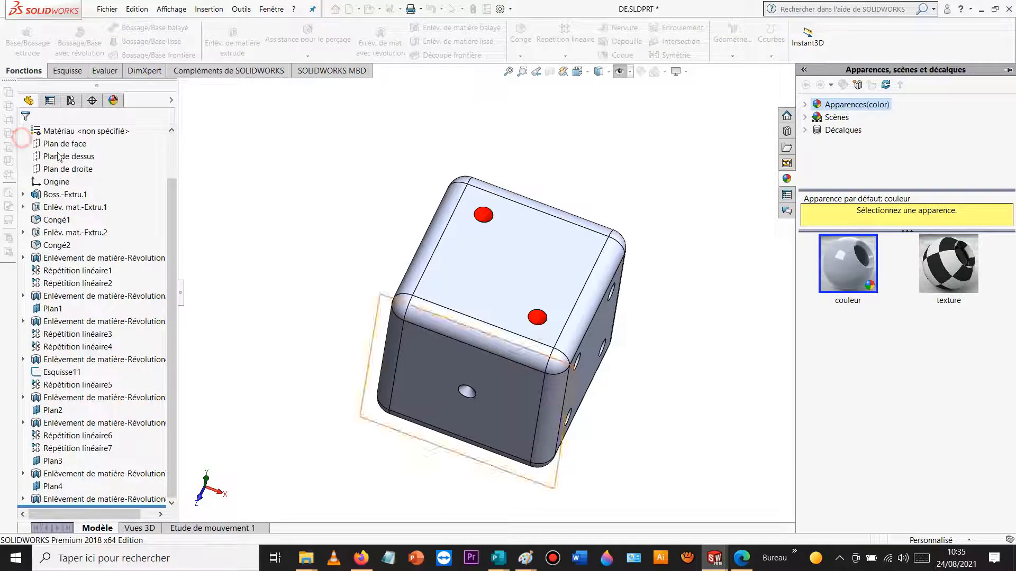
# - Save the two-dot view as the Tif image DE_PH60.TIF in the TD1 folder, rebuilding the document before saving
pyautogui.click(104, 9)
pyautogui.click(155, 144)
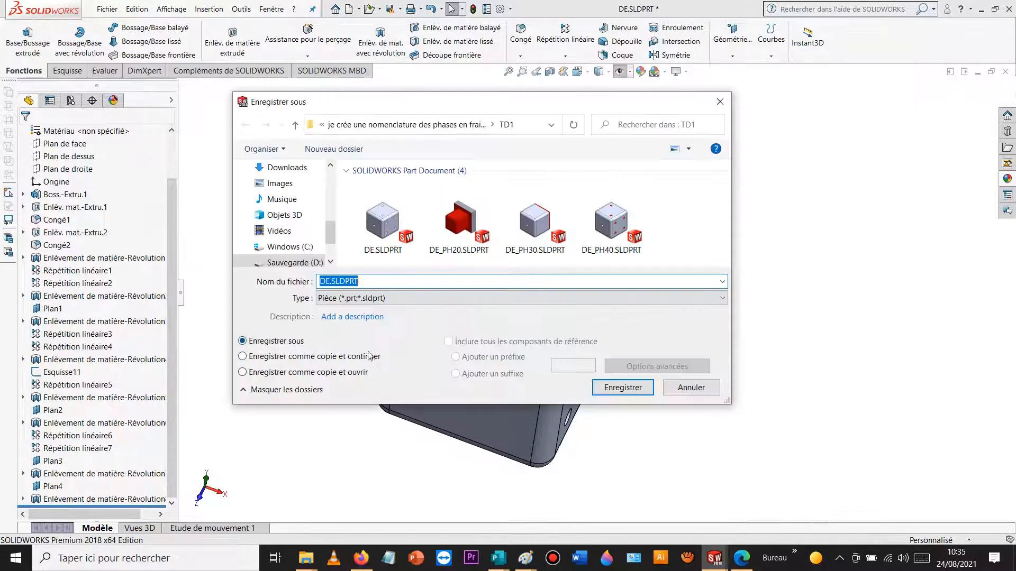
pyautogui.click(379, 298)
pyautogui.scroll(-1, 381, 301)
pyautogui.click(382, 307)
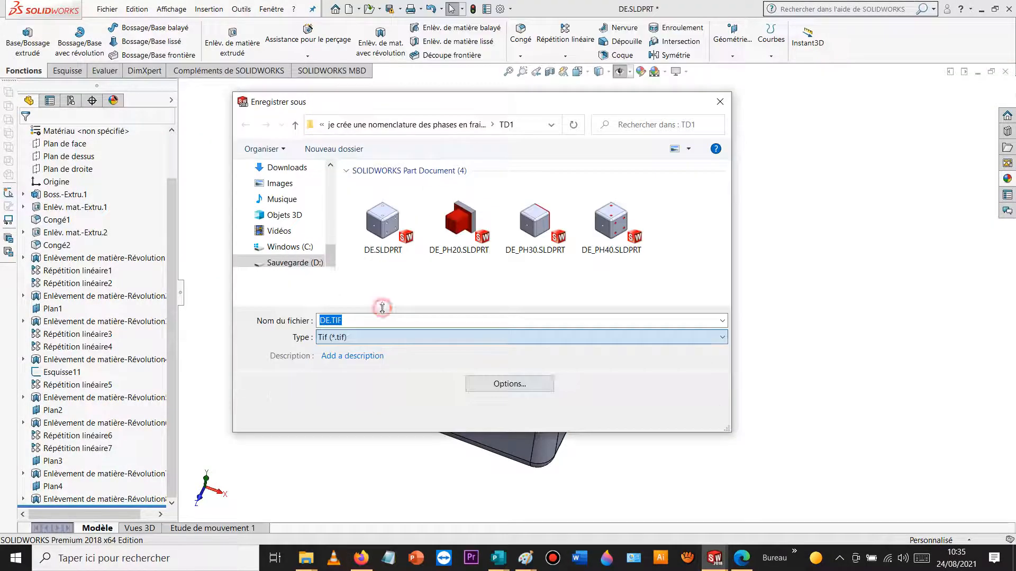
pyautogui.click(548, 249)
pyautogui.click(350, 319)
pyautogui.doubleClick(350, 320)
pyautogui.press('BackSpace')
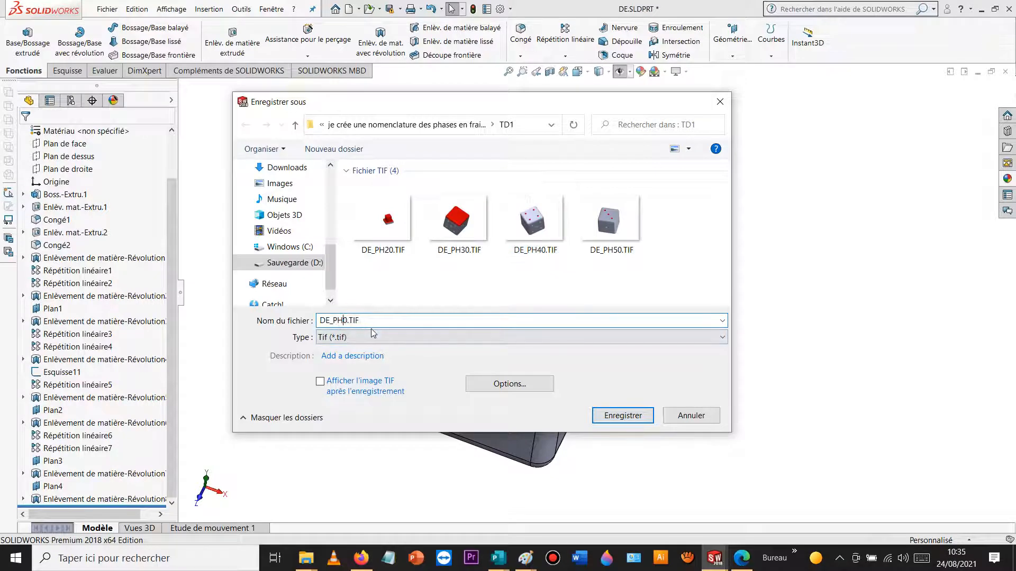
pyautogui.click(618, 415)
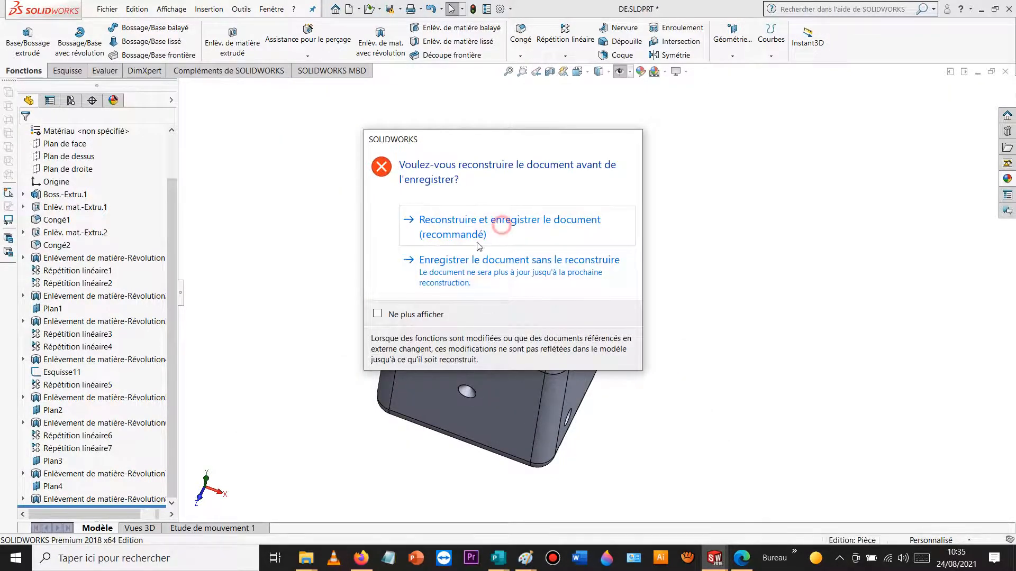
pyautogui.click(501, 225)
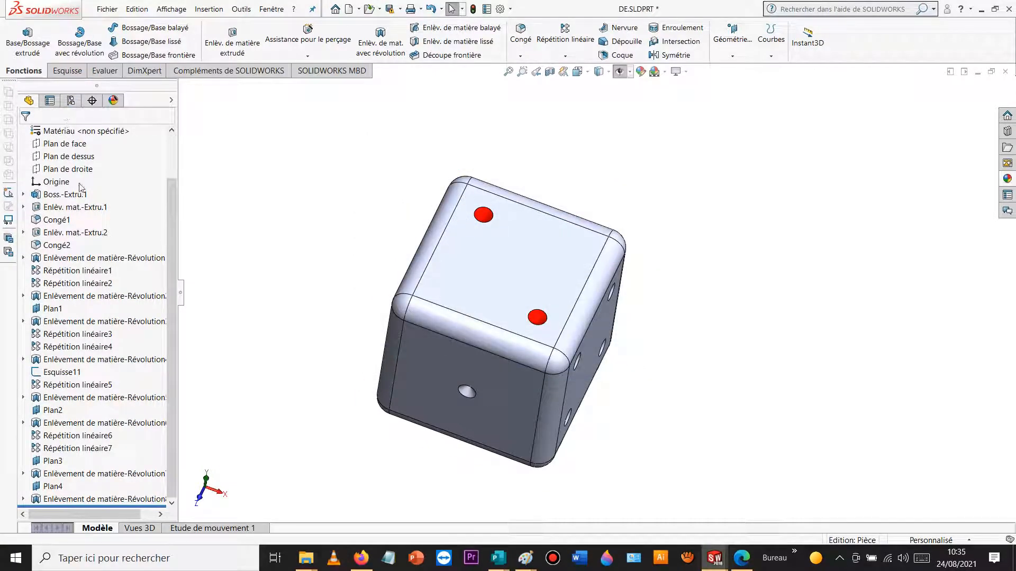
# - Remove all appearances from the DE part to clear the two red dimples
pyautogui.scroll(2, 82, 188)
pyautogui.rightClick(89, 133)
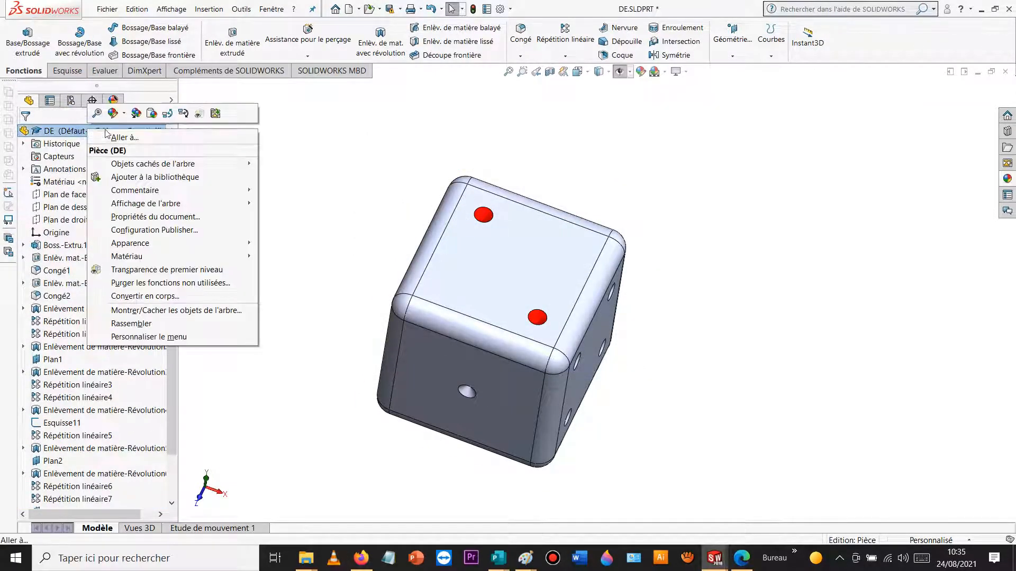
pyautogui.click(114, 113)
pyautogui.click(131, 150)
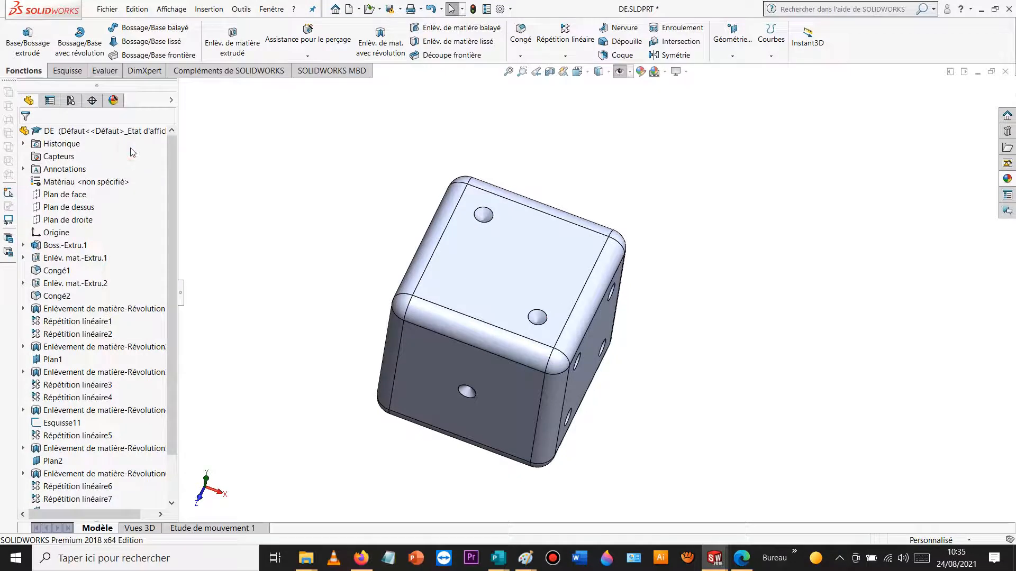
# - Turn the die so its five-dot face is on top and colour its five dimples red
pyautogui.moveTo(721, 386); pyautogui.dragTo(492, 219, button='middle')
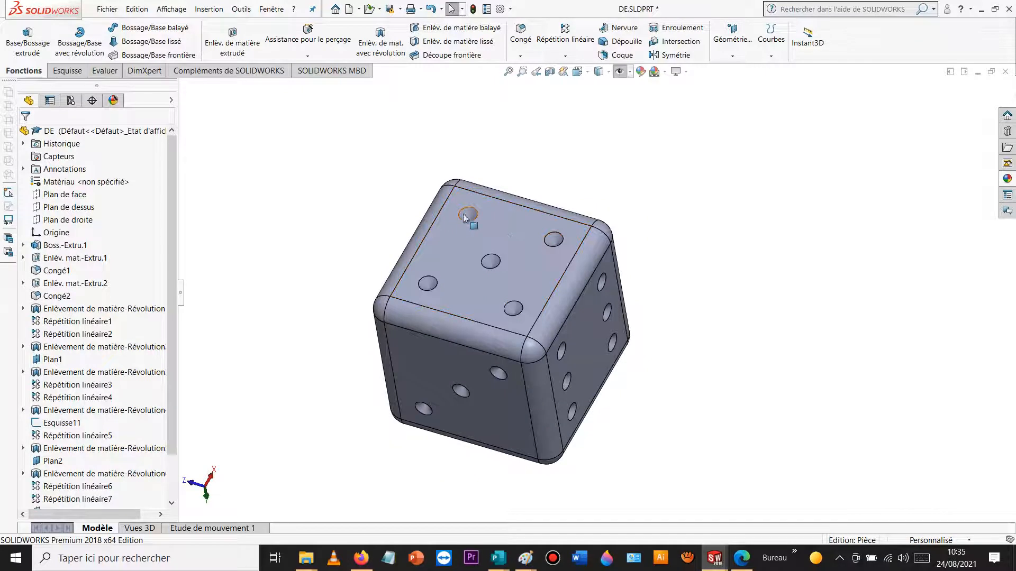
pyautogui.click(468, 214)
pyautogui.keyDown('ctrl'); pyautogui.click(490, 262); pyautogui.keyUp('ctrl')
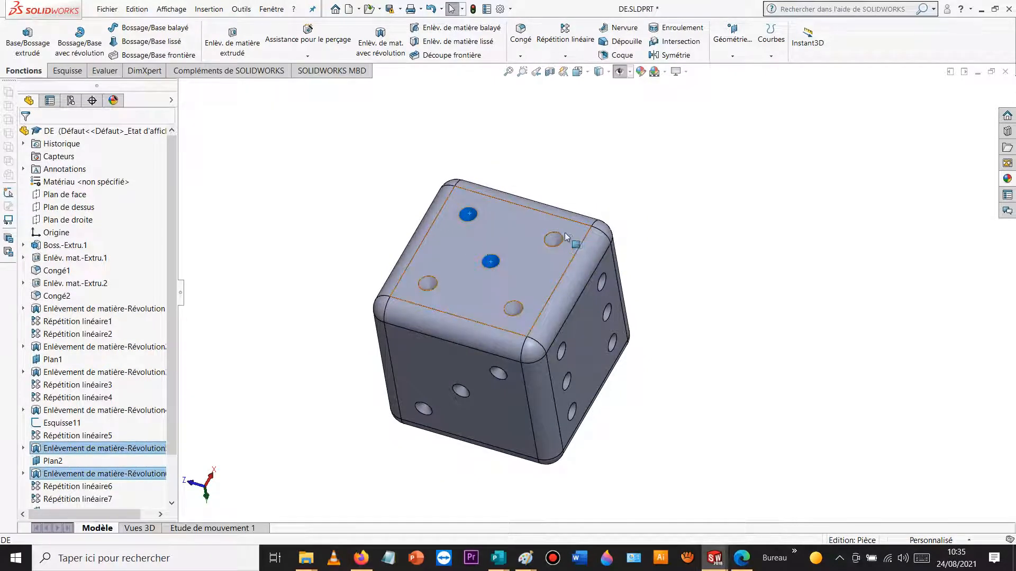
pyautogui.keyDown('ctrl'); pyautogui.click(555, 238); pyautogui.keyUp('ctrl')
pyautogui.keyDown('ctrl'); pyautogui.click(513, 309); pyautogui.keyUp('ctrl')
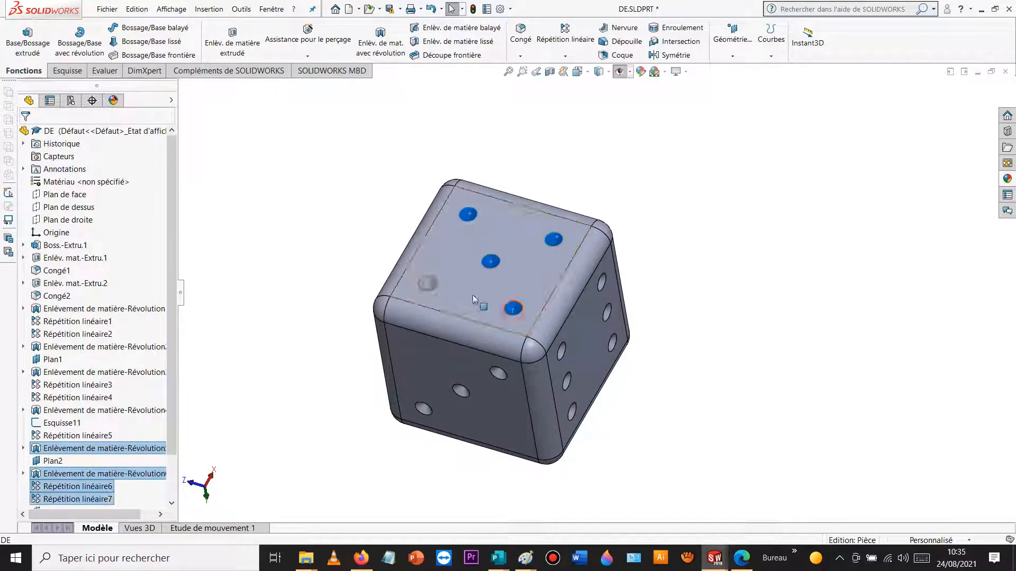
pyautogui.keyDown('ctrl'); pyautogui.click(427, 282); pyautogui.keyUp('ctrl')
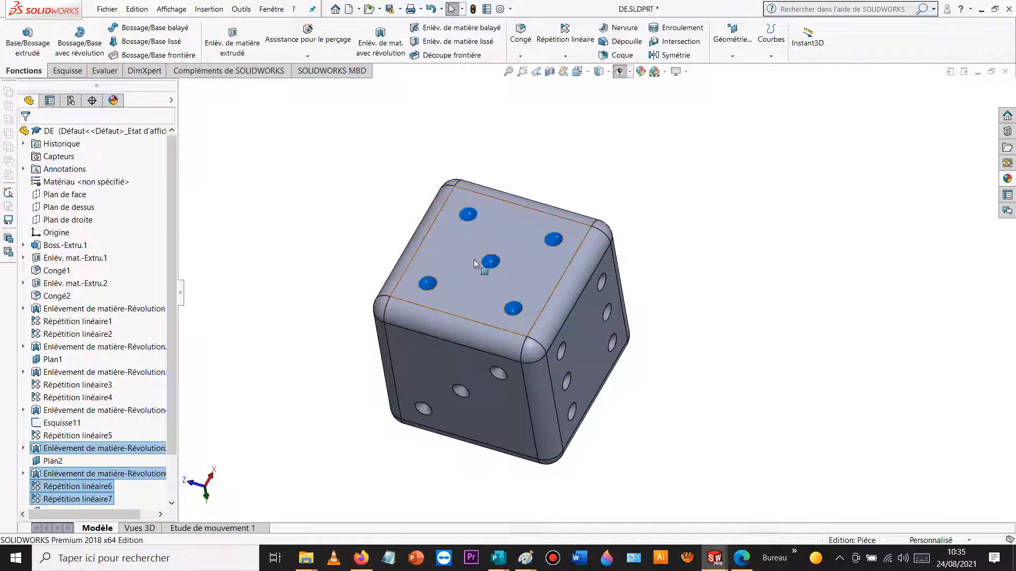
pyautogui.rightClick(468, 216)
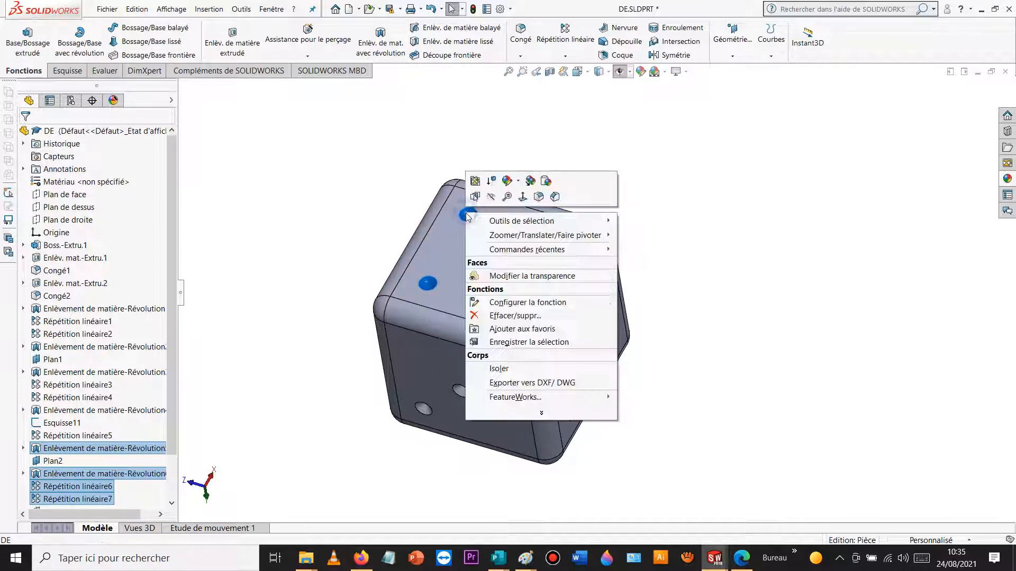
pyautogui.click(518, 182)
pyautogui.click(524, 217)
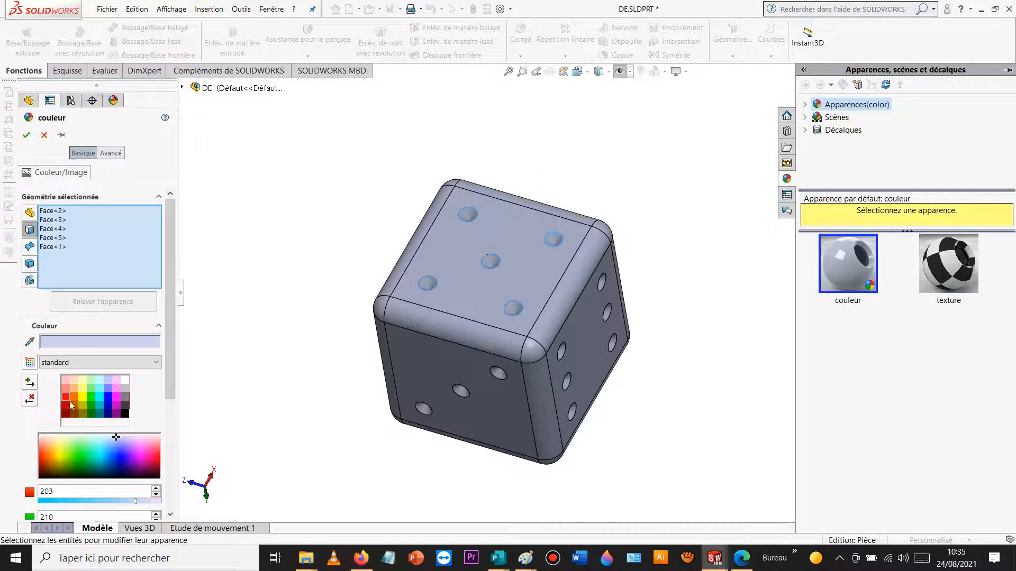
pyautogui.click(66, 397)
pyautogui.click(24, 137)
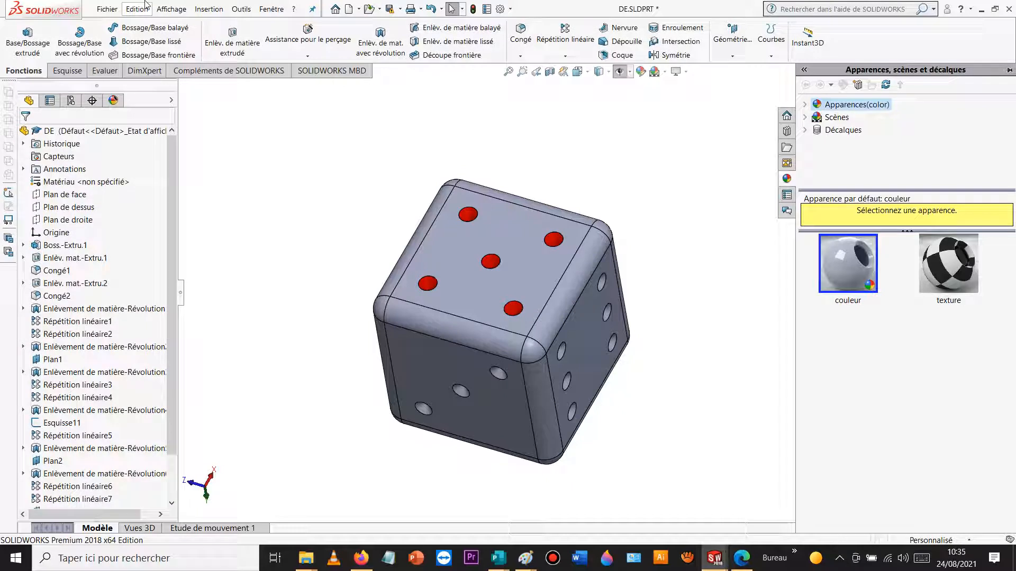
# - Save the five-dot view as the Tif image DE_PH70.TIF in the TD1 folder, rebuilding the document before saving
pyautogui.click(106, 9)
pyautogui.click(149, 143)
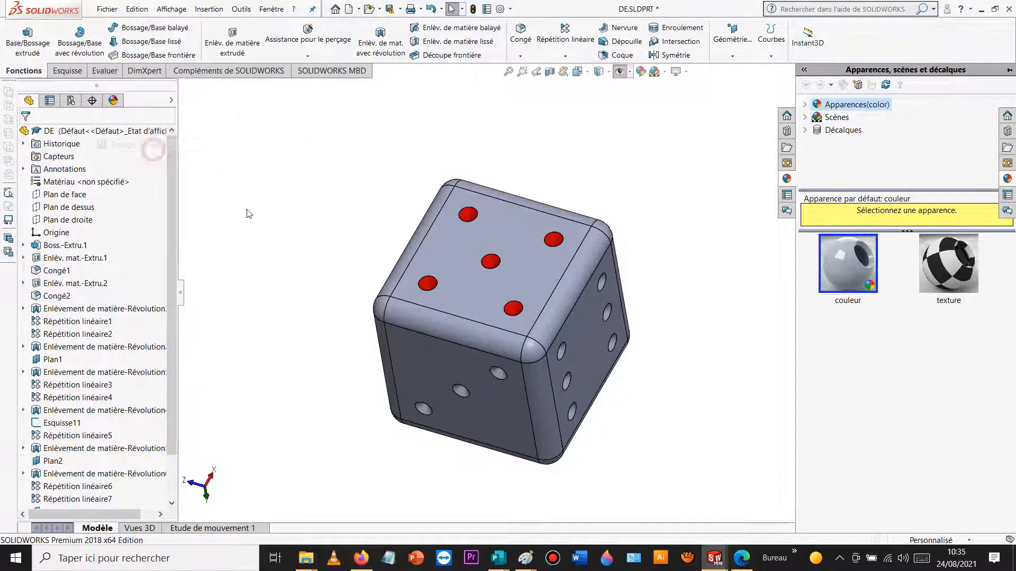
pyautogui.click(433, 299)
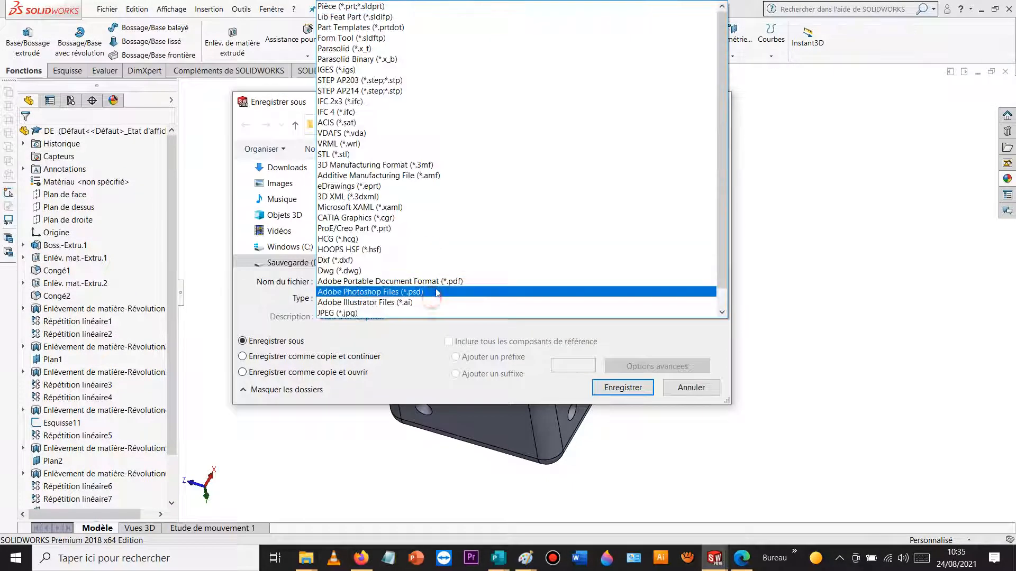
pyautogui.click(418, 316)
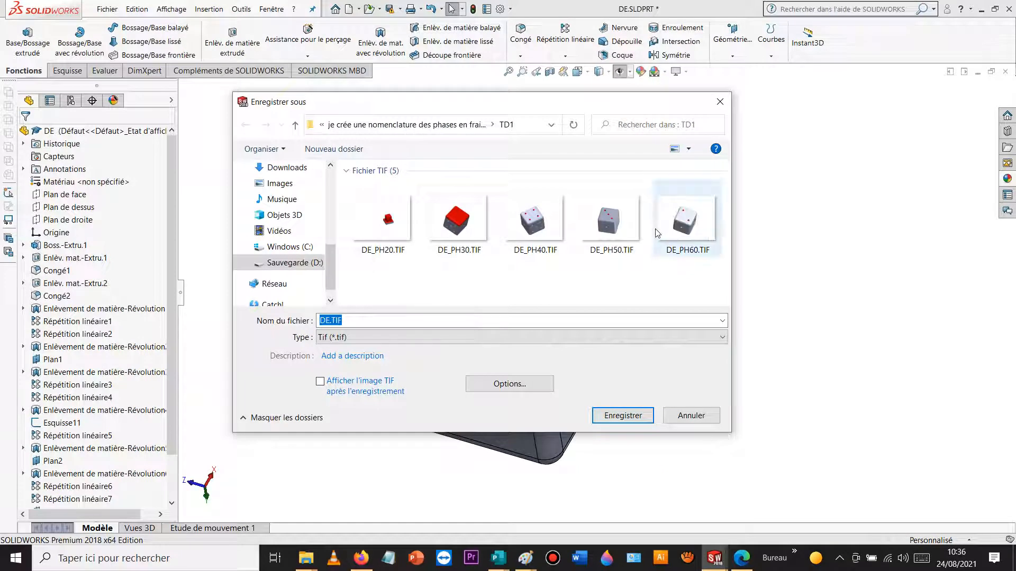
pyautogui.click(692, 234)
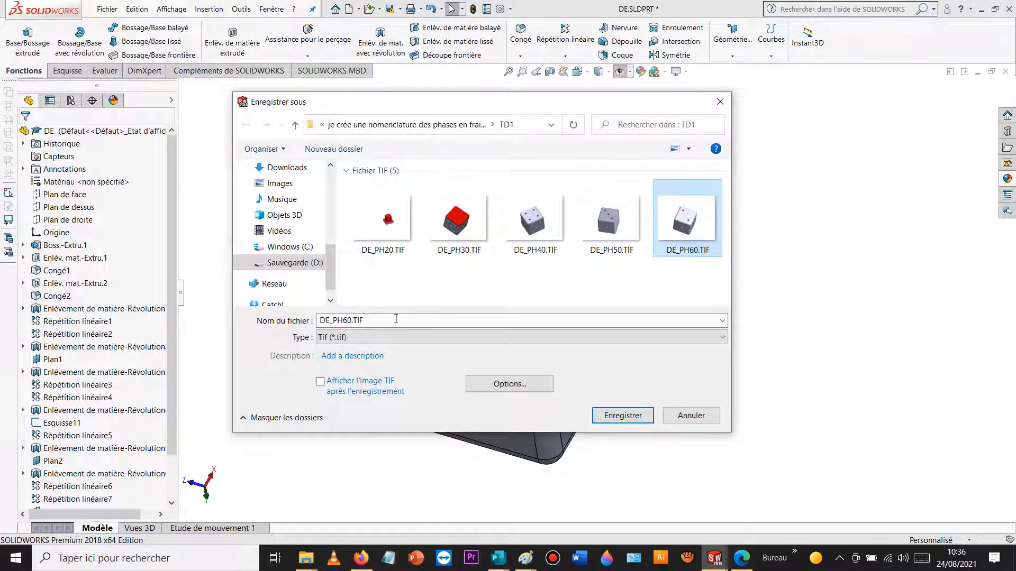
pyautogui.click(345, 320)
pyautogui.click(345, 320)
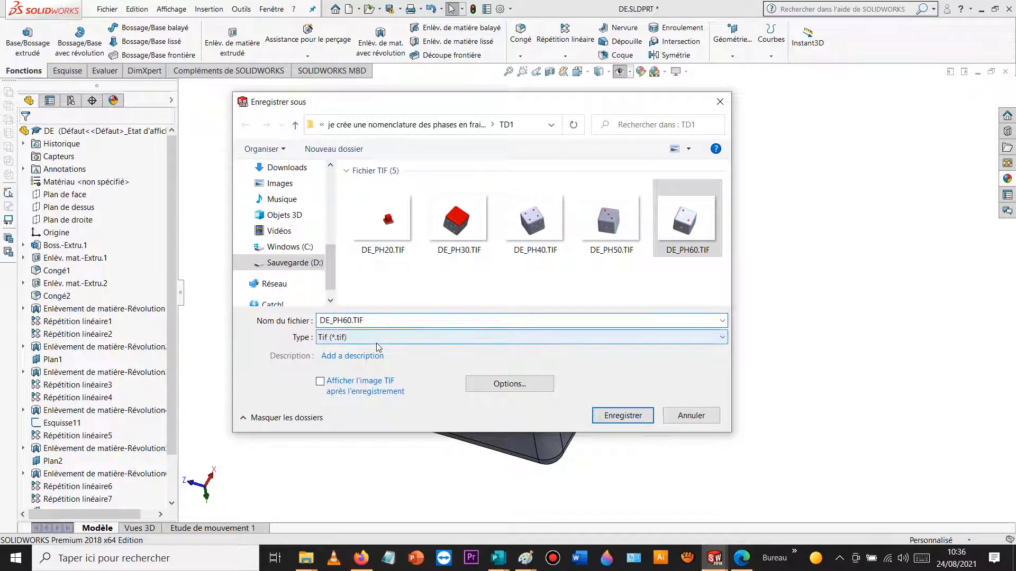
pyautogui.press('BackSpace')
pyautogui.press('Return')
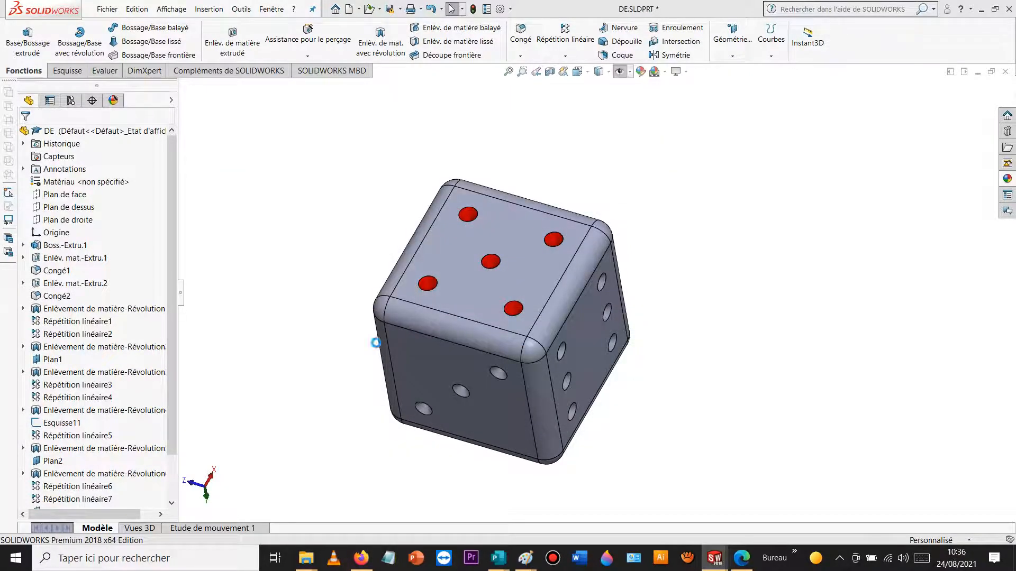
pyautogui.click(483, 221)
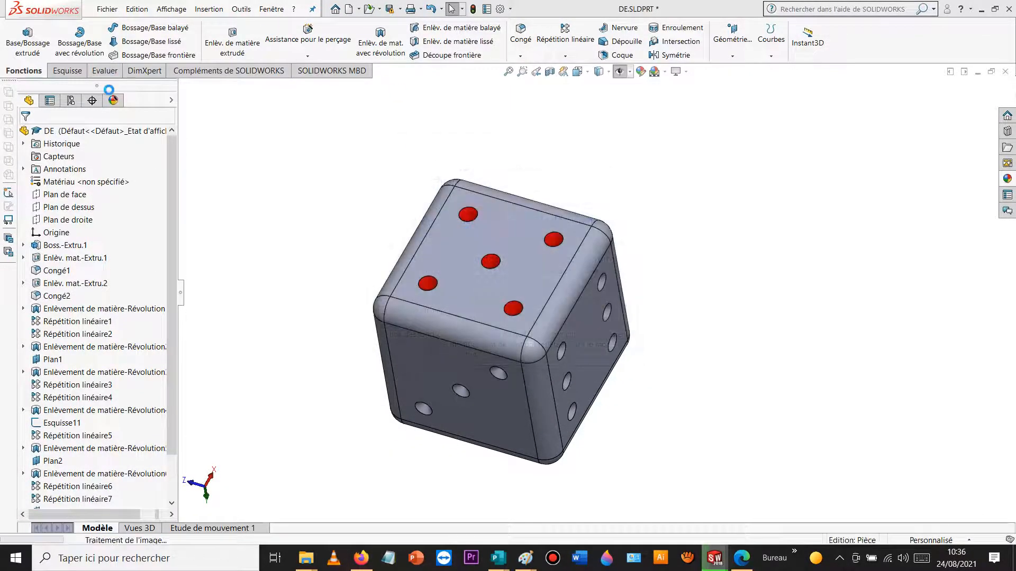
# - Remove all appearances from the DE part to clear the five red dimples, and save the part with a rebuild
pyautogui.rightClick(72, 131)
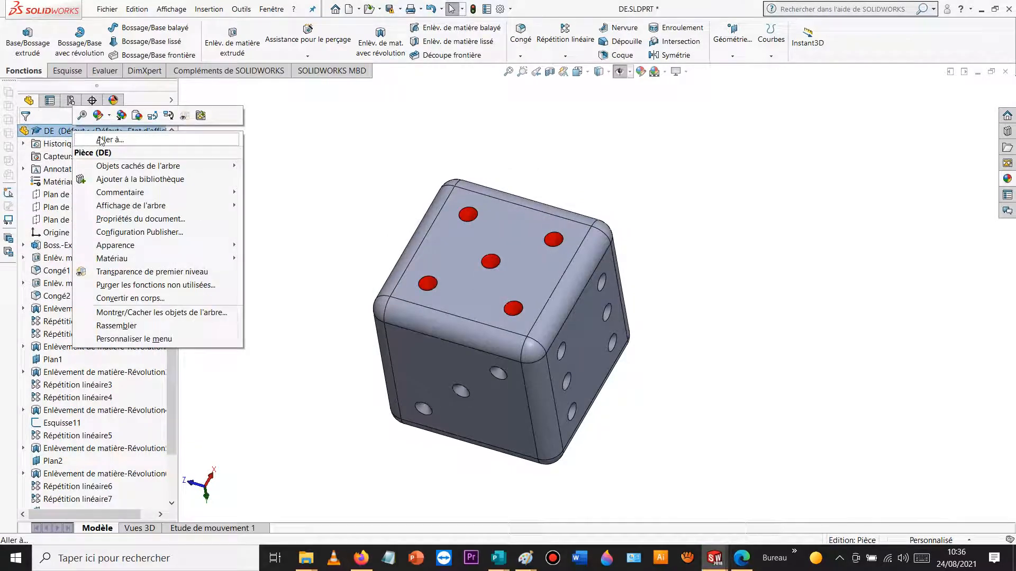
pyautogui.click(109, 116)
pyautogui.click(116, 152)
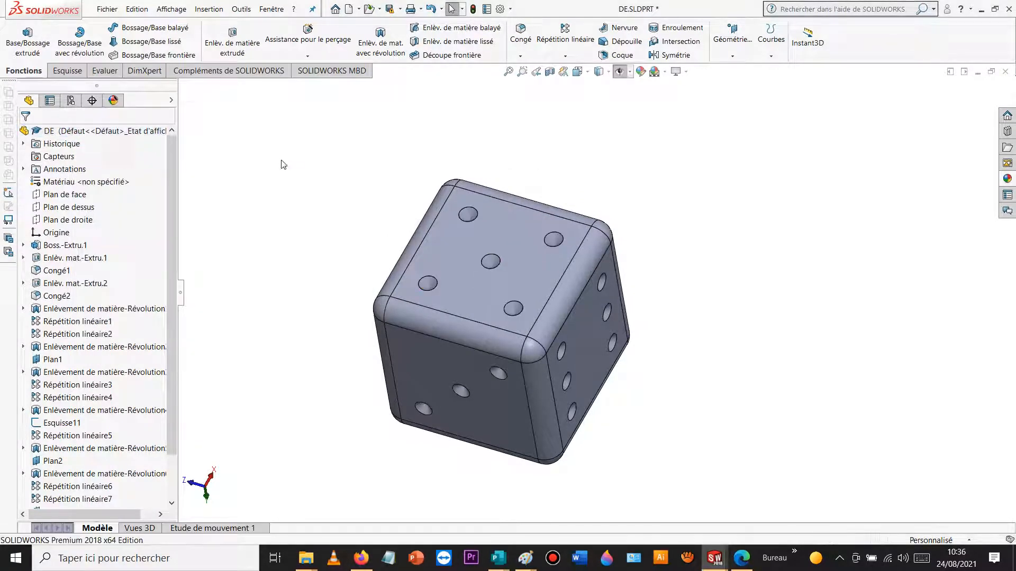
pyautogui.click(392, 9)
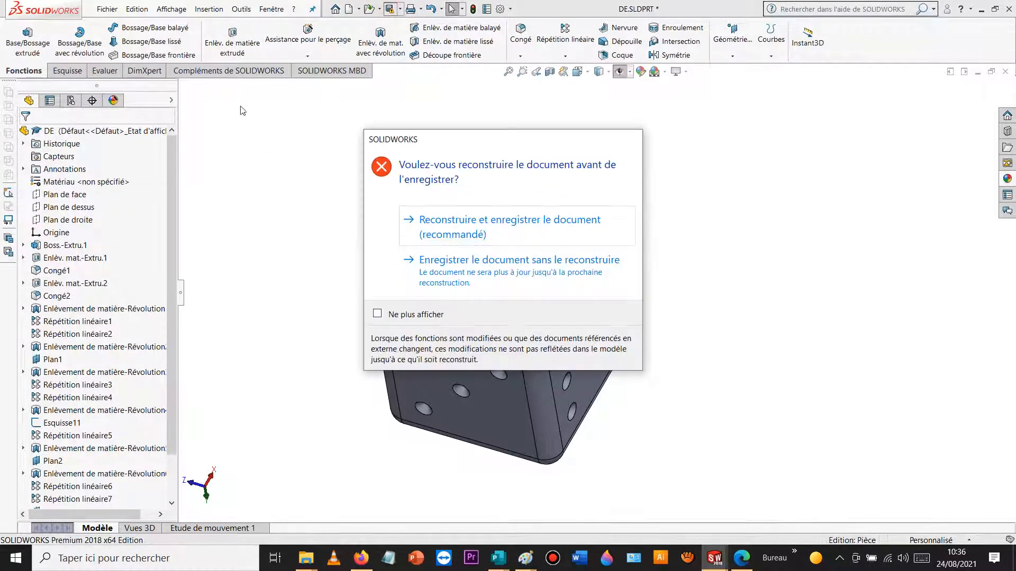
pyautogui.click(472, 226)
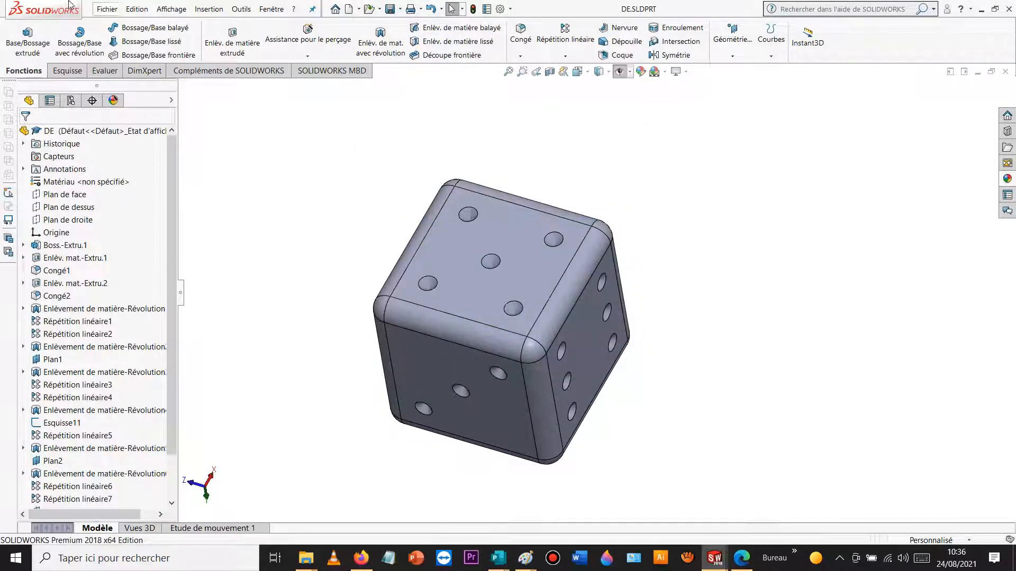
# - Close the DE part and the DE_PH20 part, saving all modified documents
pyautogui.click(107, 9)
pyautogui.click(138, 81)
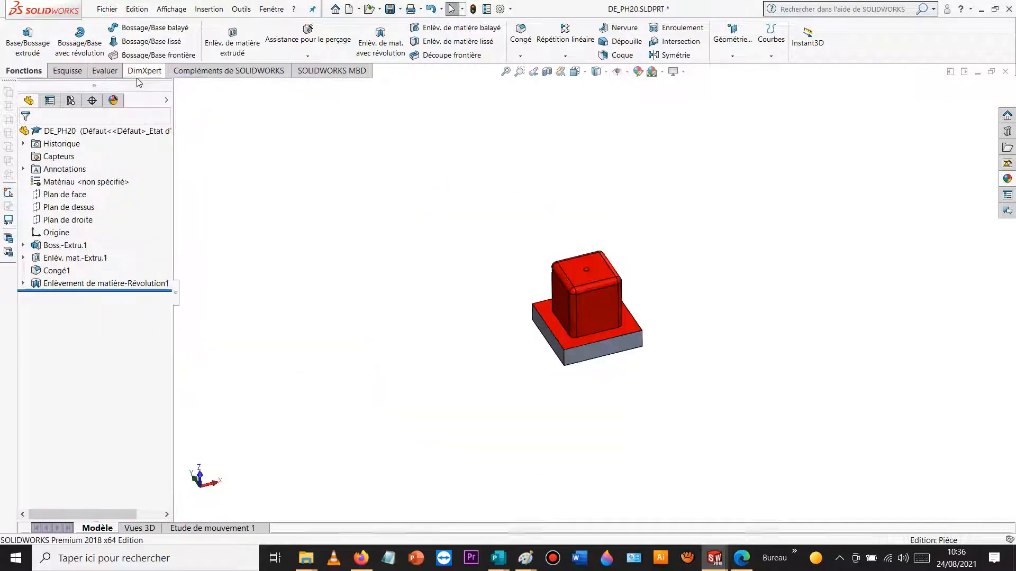
pyautogui.click(107, 9)
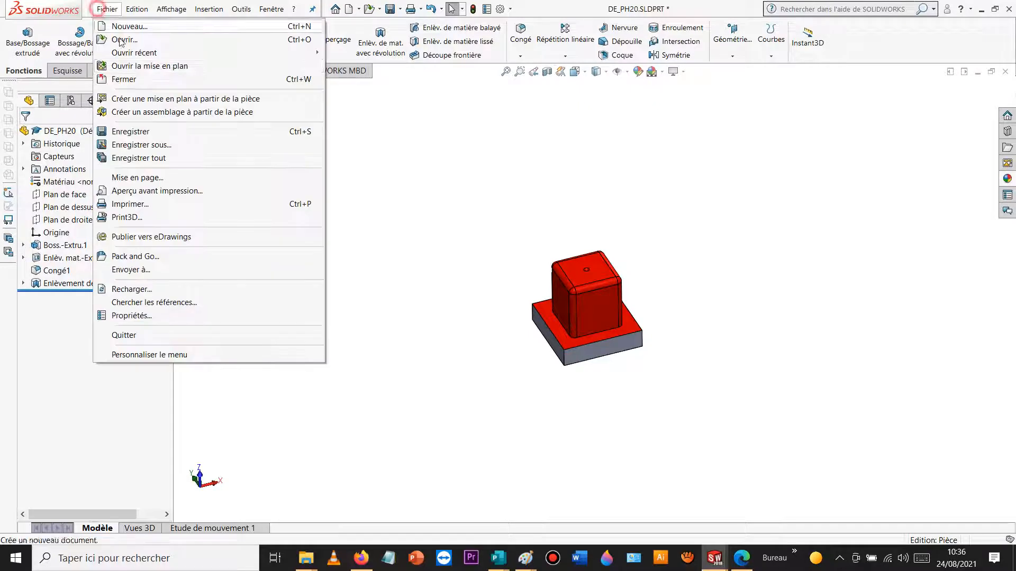
pyautogui.click(139, 79)
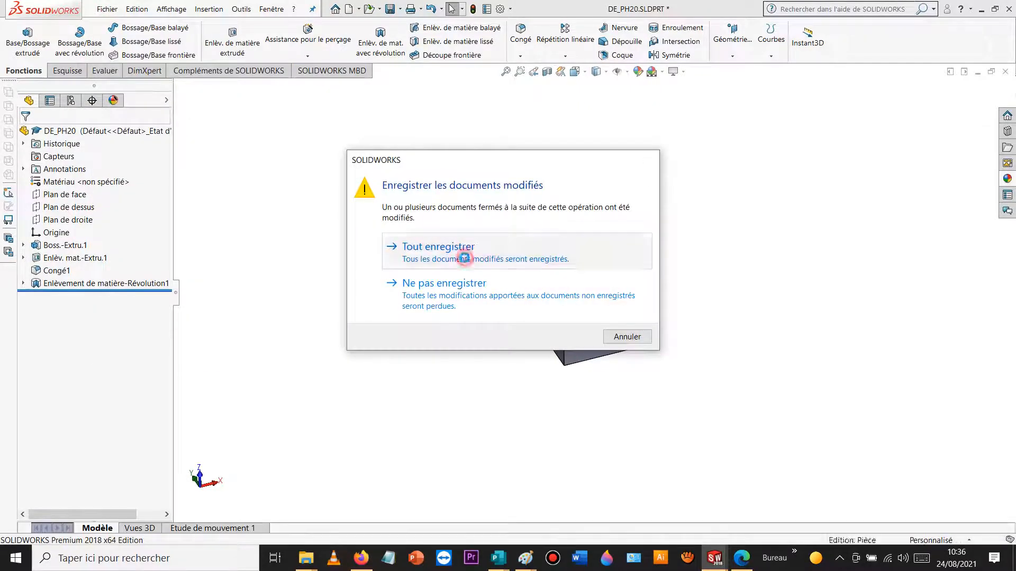
pyautogui.click(466, 259)
pyautogui.click(367, 246)
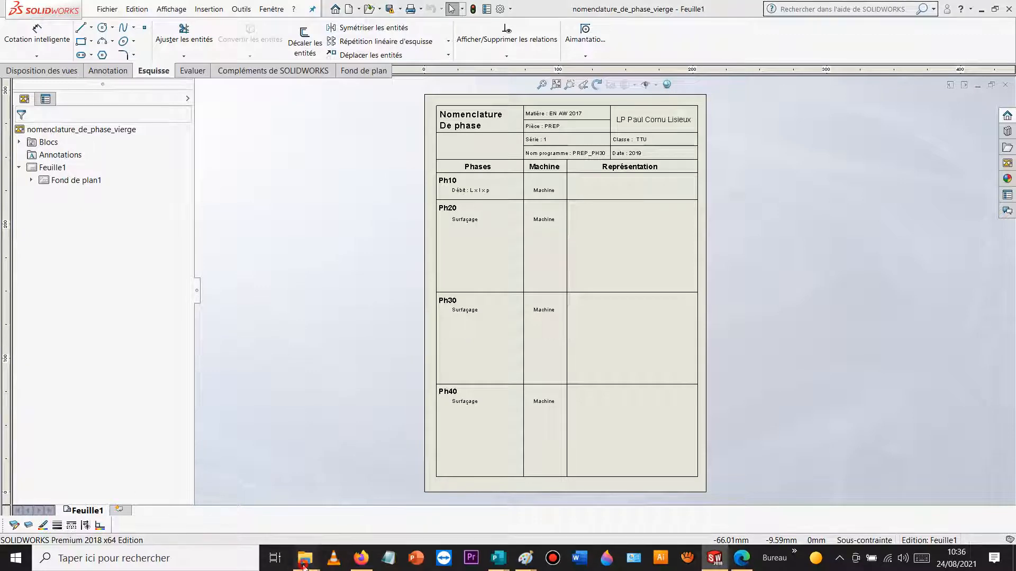
# - Switch to File Explorer and open the TD1 folder inside the "je crée une nomenclature des phases en fraisage" folders
pyautogui.moveTo(305, 558)
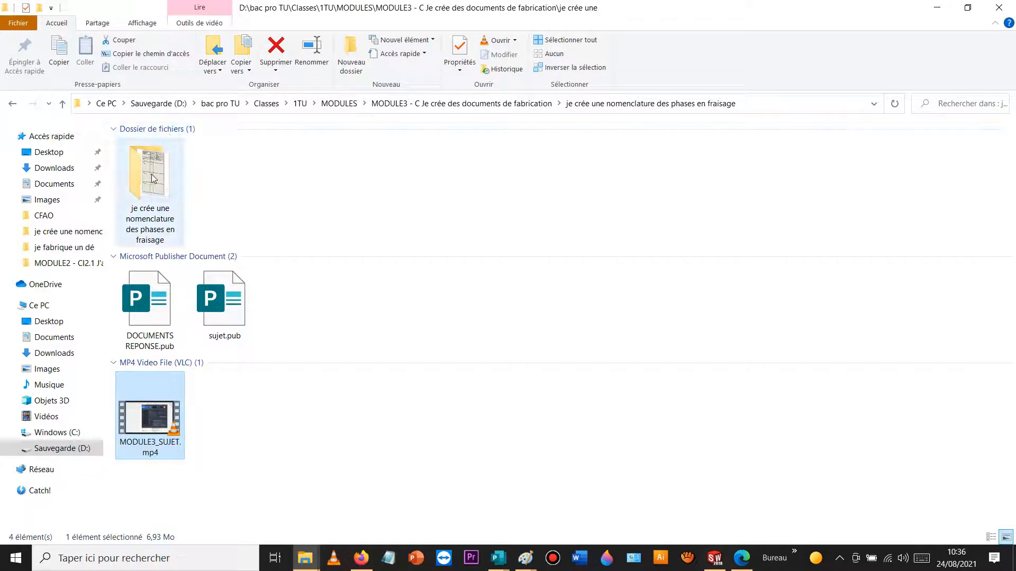
pyautogui.click(389, 103)
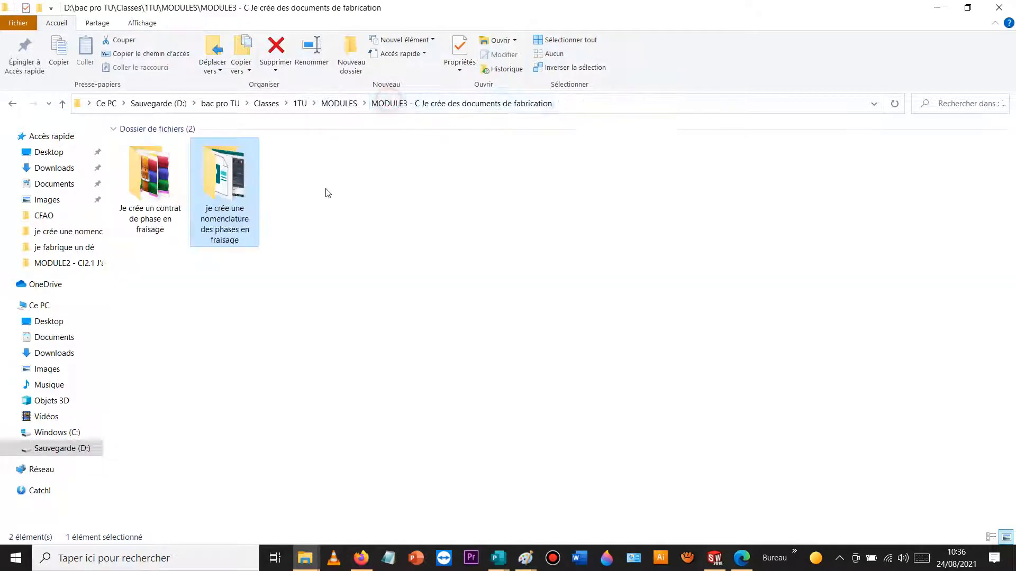
pyautogui.doubleClick(240, 193)
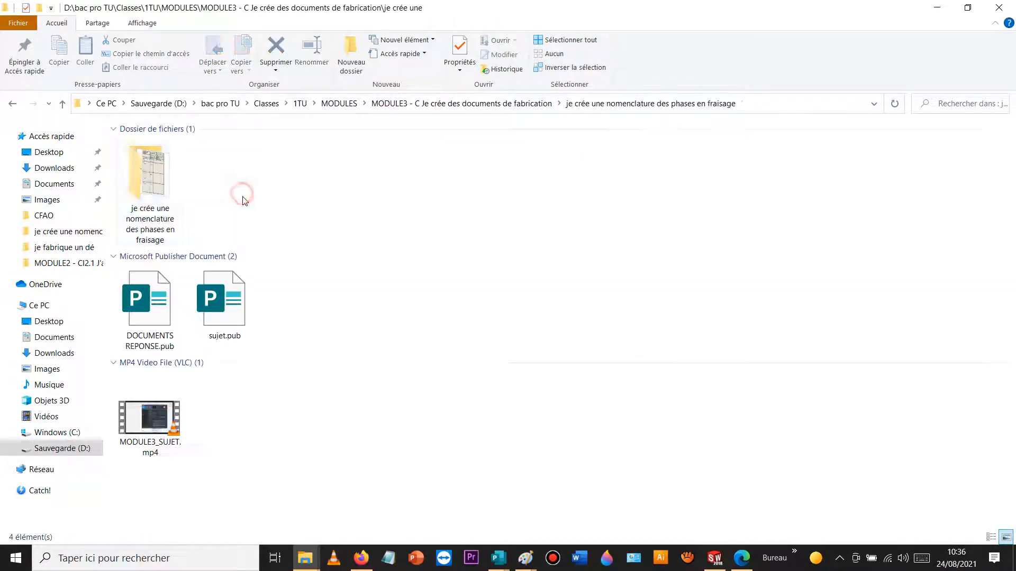
pyautogui.doubleClick(140, 171)
pyautogui.doubleClick(148, 172)
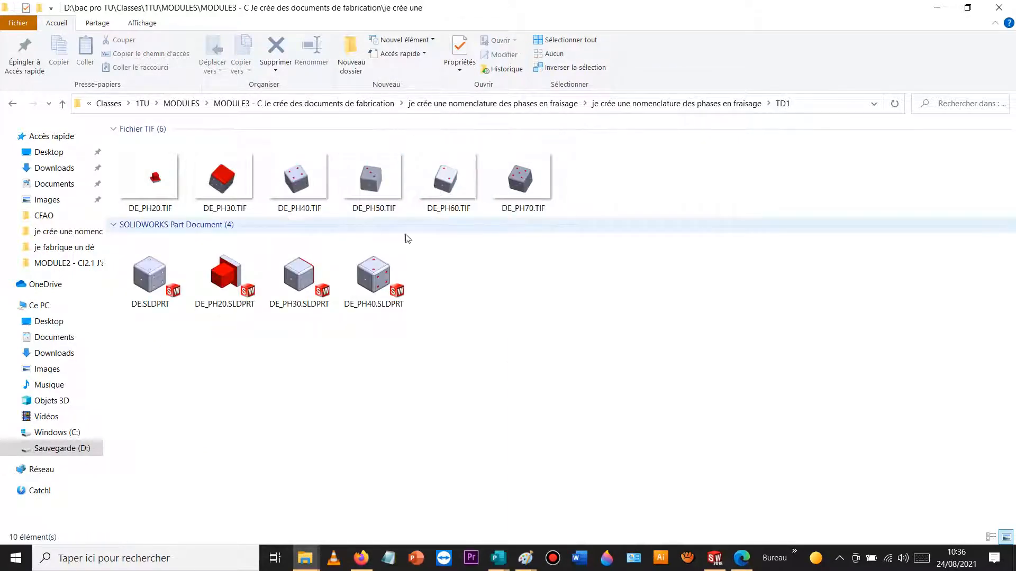
# - Set Paint as the default application for TIF files through the properties of DE_PH20.TIF
pyautogui.rightClick(162, 173)
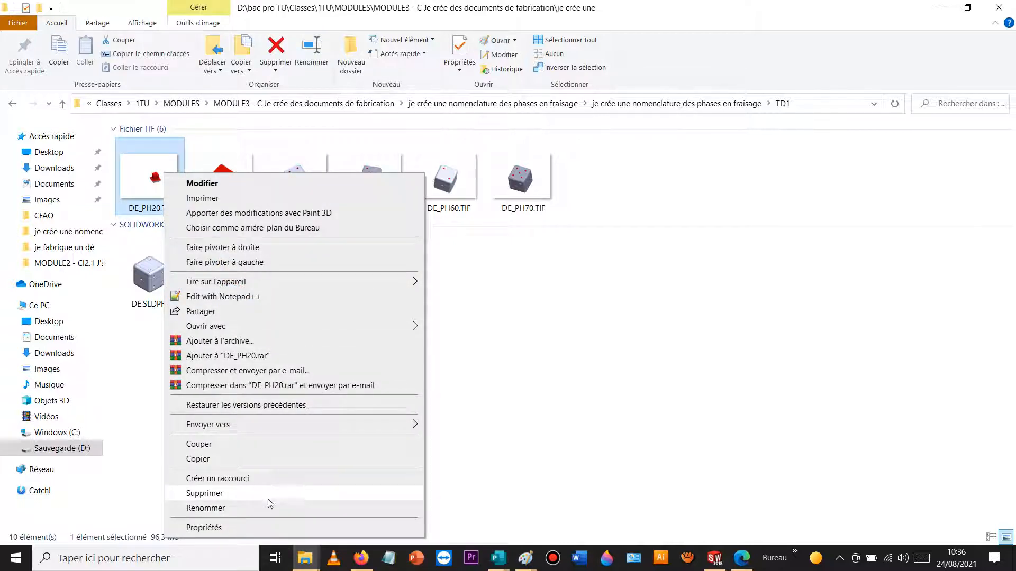
pyautogui.click(291, 527)
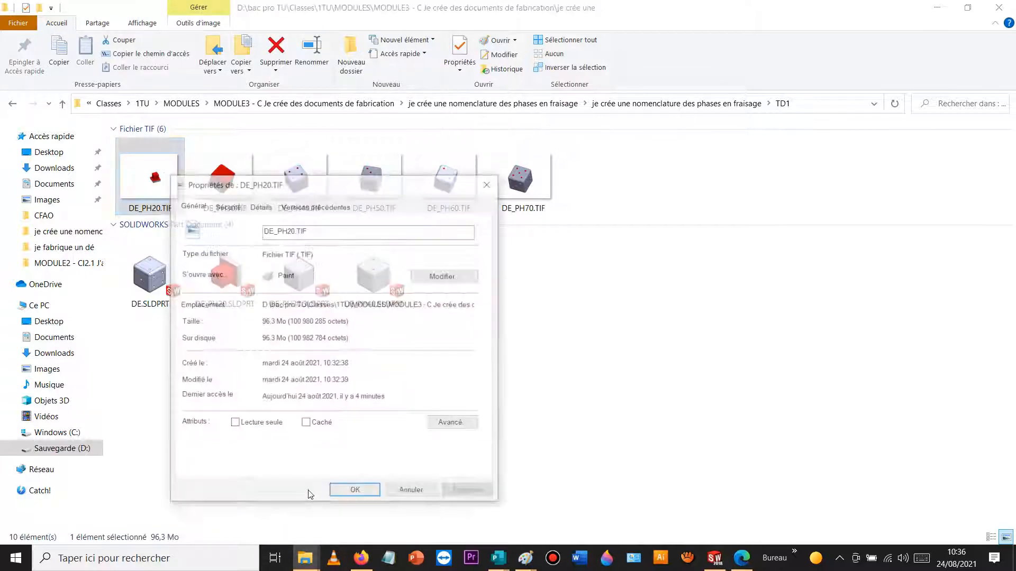
pyautogui.click(446, 276)
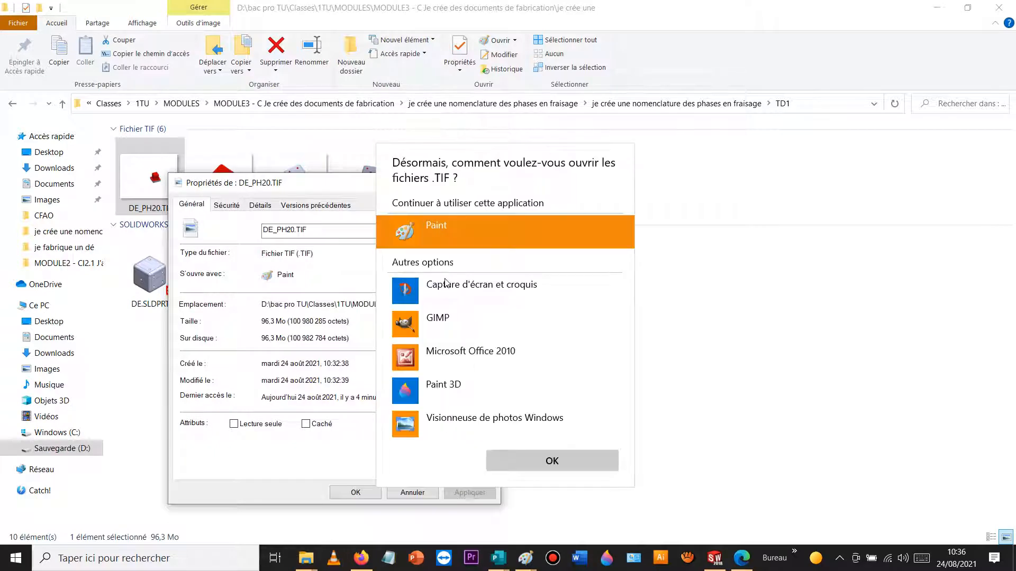
pyautogui.click(552, 462)
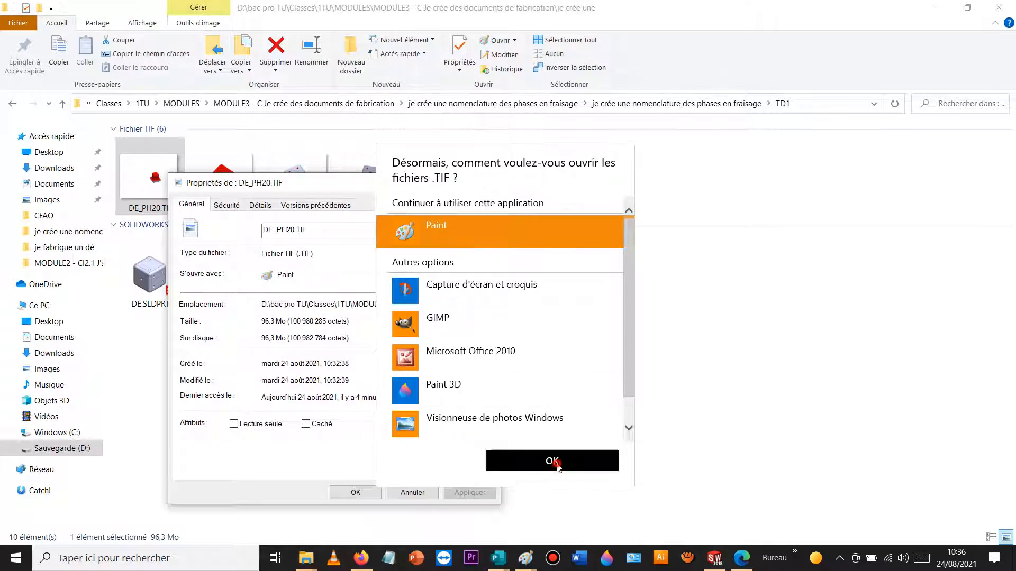
pyautogui.click(476, 493)
pyautogui.click(355, 493)
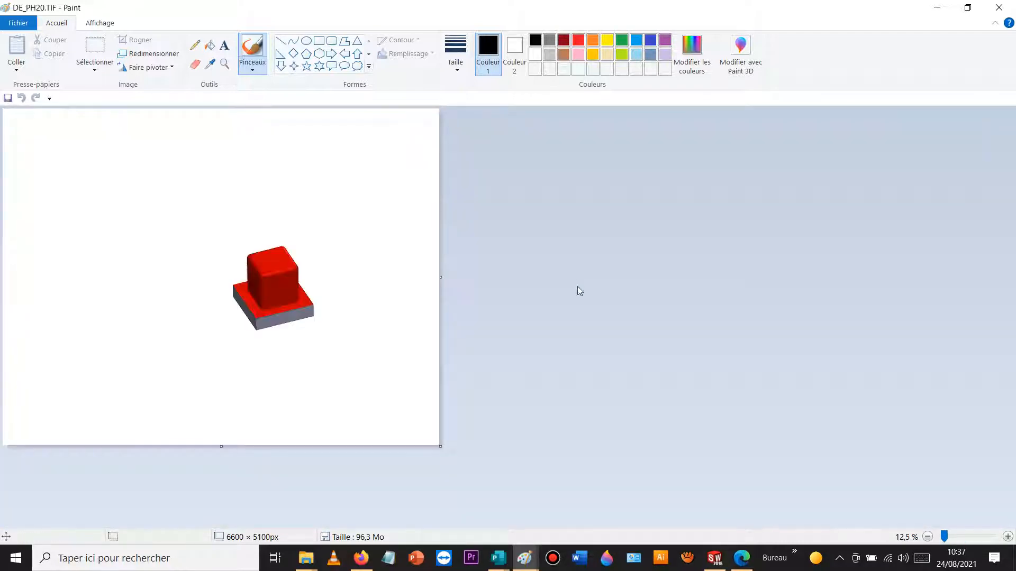
# - In Paint, move the DE_PH20.TIF part image into the canvas's upper-left corner, shrink the canvas to about 1416 × 1416 px, save and close
pyautogui.click(104, 46)
pyautogui.moveTo(232, 253); pyautogui.dragTo(68, 180)
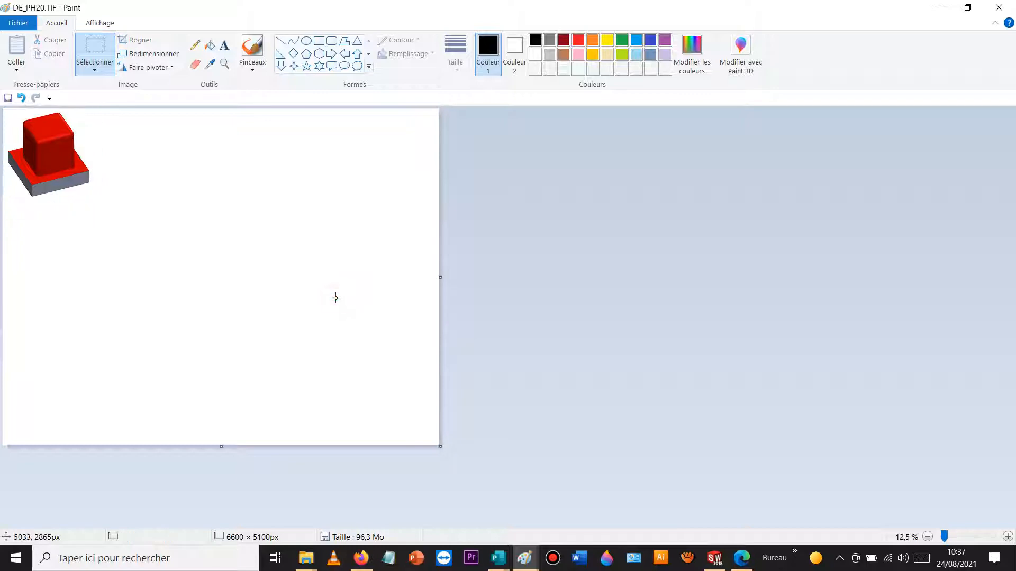
pyautogui.moveTo(441, 450); pyautogui.dragTo(94, 195)
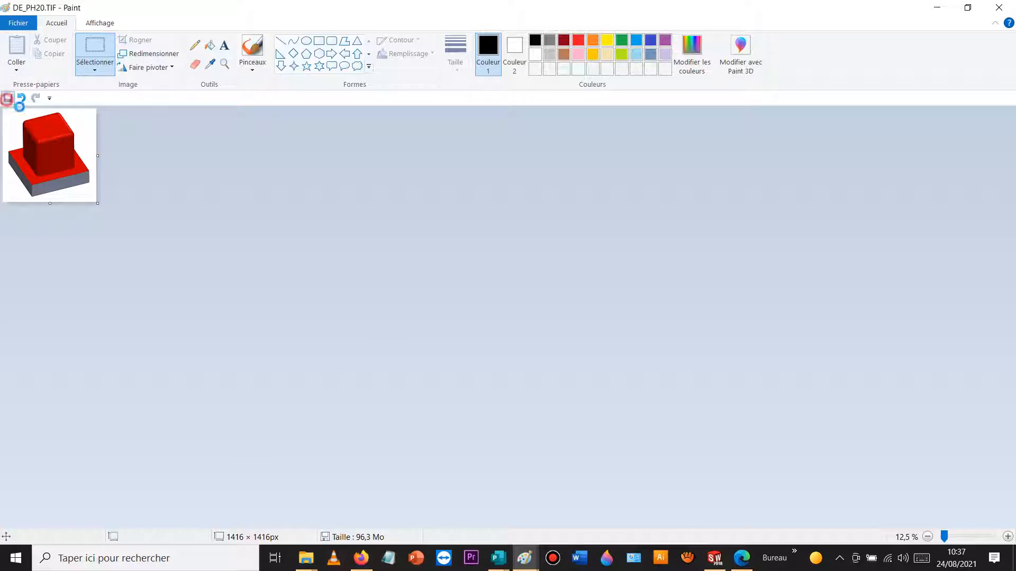
pyautogui.click(995, 14)
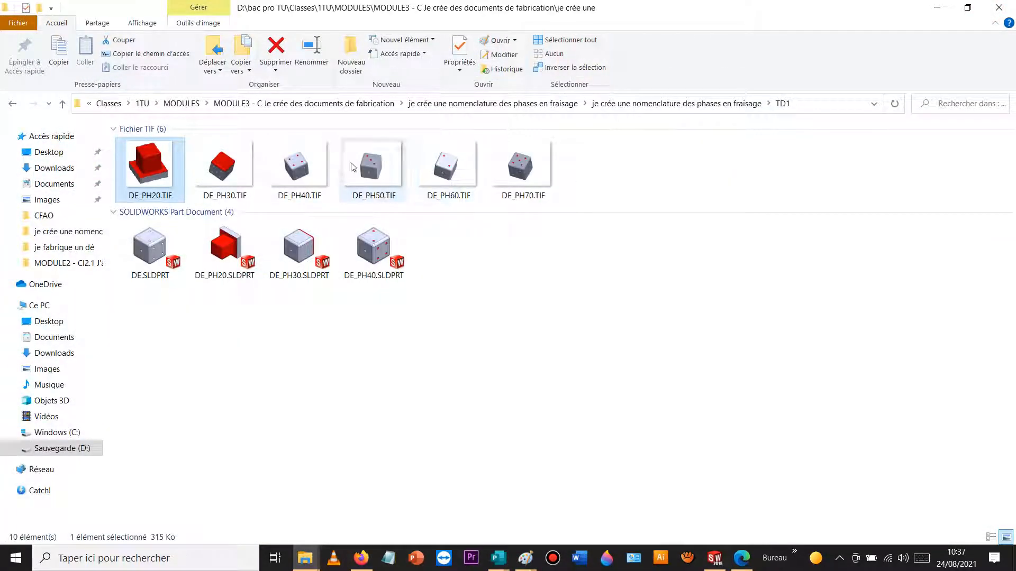
# - Open DE_PH30.TIF in Paint, move the die into the canvas's upper-left corner, shrink the canvas to about 3216 × 3496 px, save and close
pyautogui.click(236, 162)
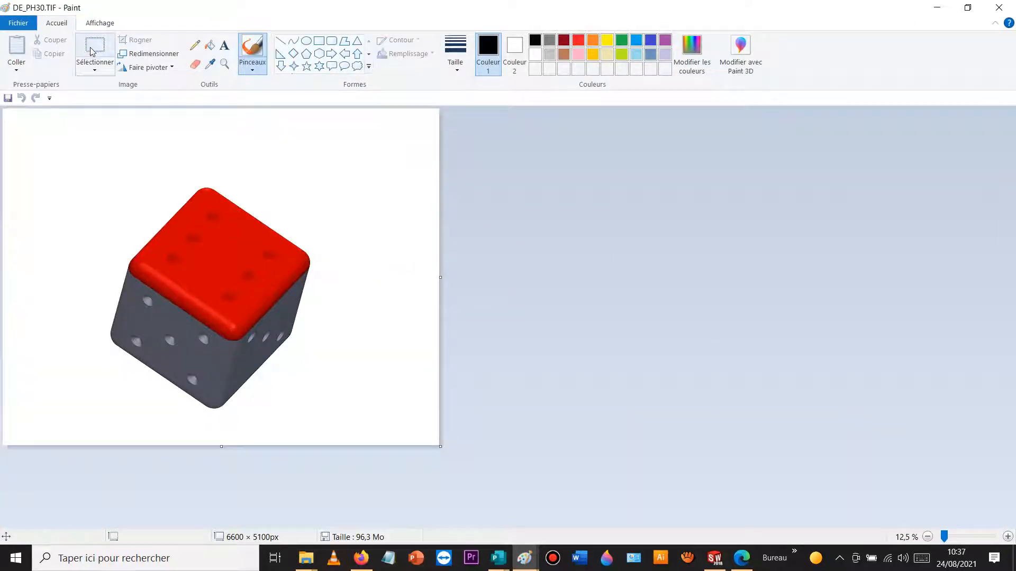
pyautogui.click(92, 48)
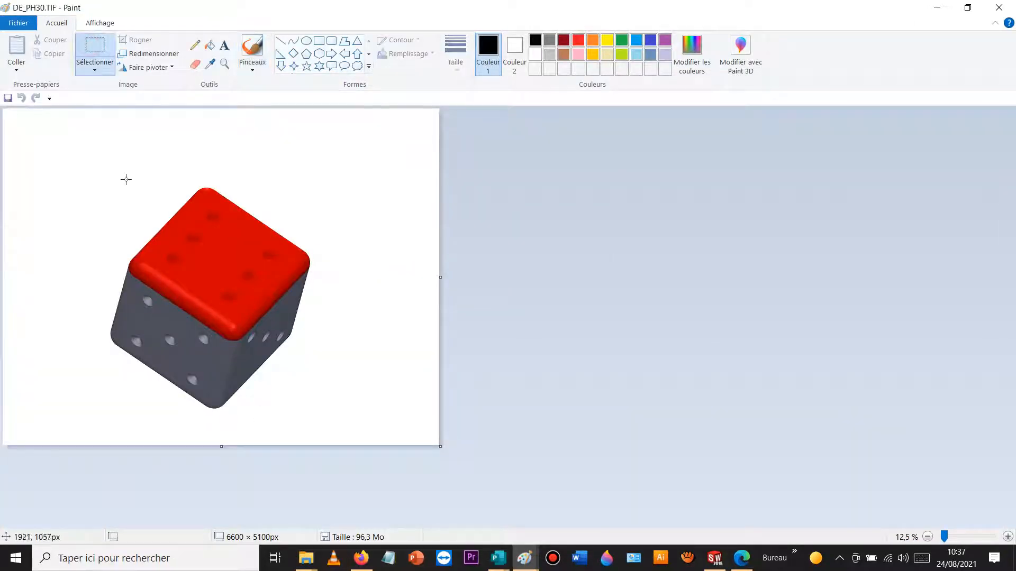
pyautogui.moveTo(96, 177); pyautogui.dragTo(305, 388)
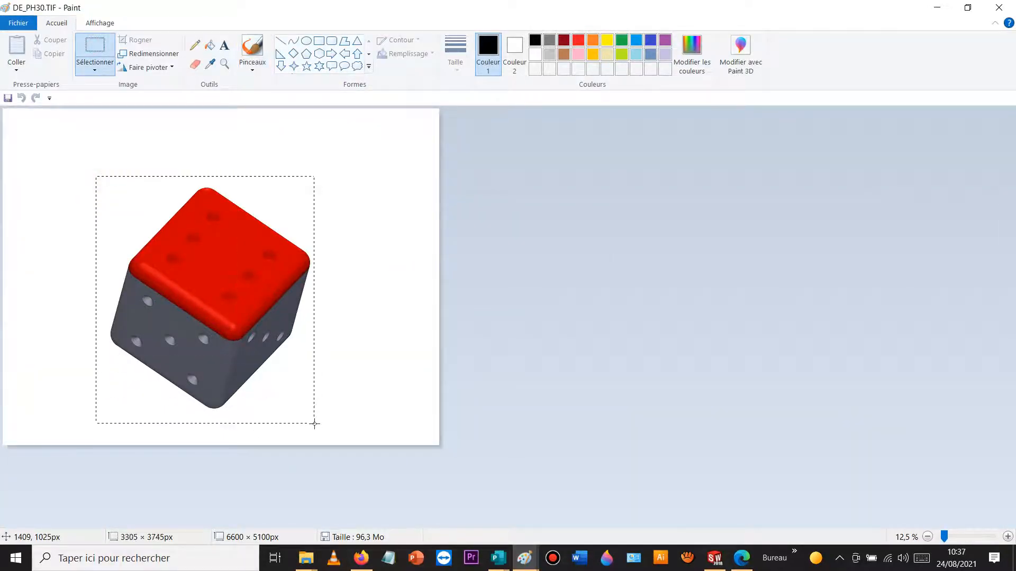
pyautogui.moveTo(99, 263); pyautogui.dragTo(127, 262)
pyautogui.click(357, 397)
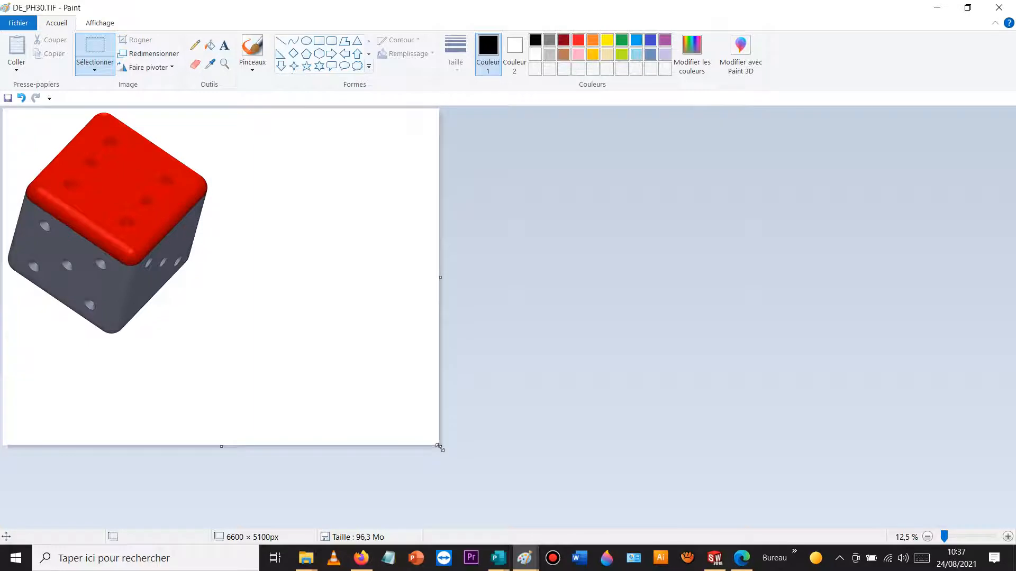
pyautogui.moveTo(439, 448); pyautogui.dragTo(215, 340)
pyautogui.click(78, 51)
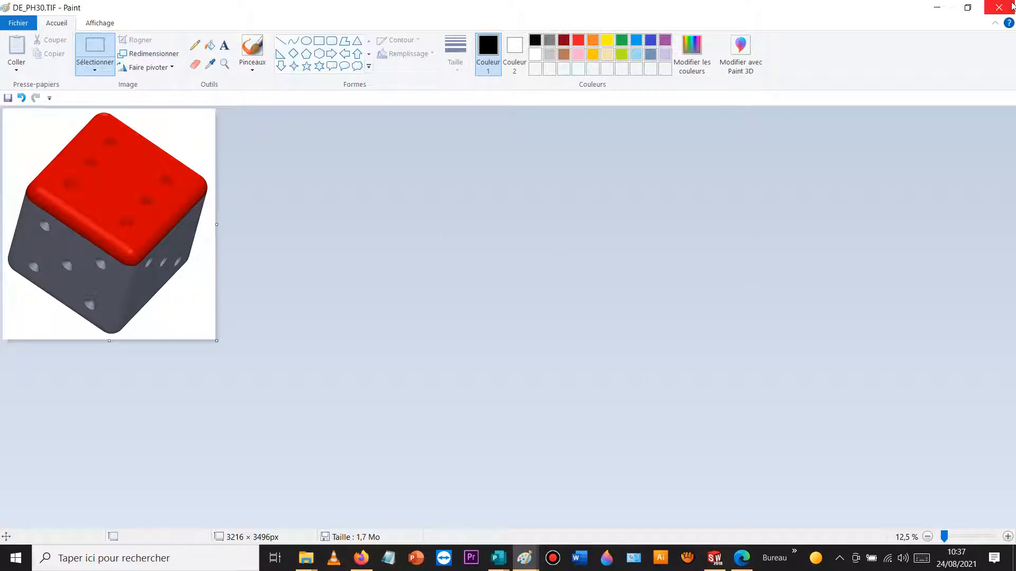
pyautogui.click(1011, 6)
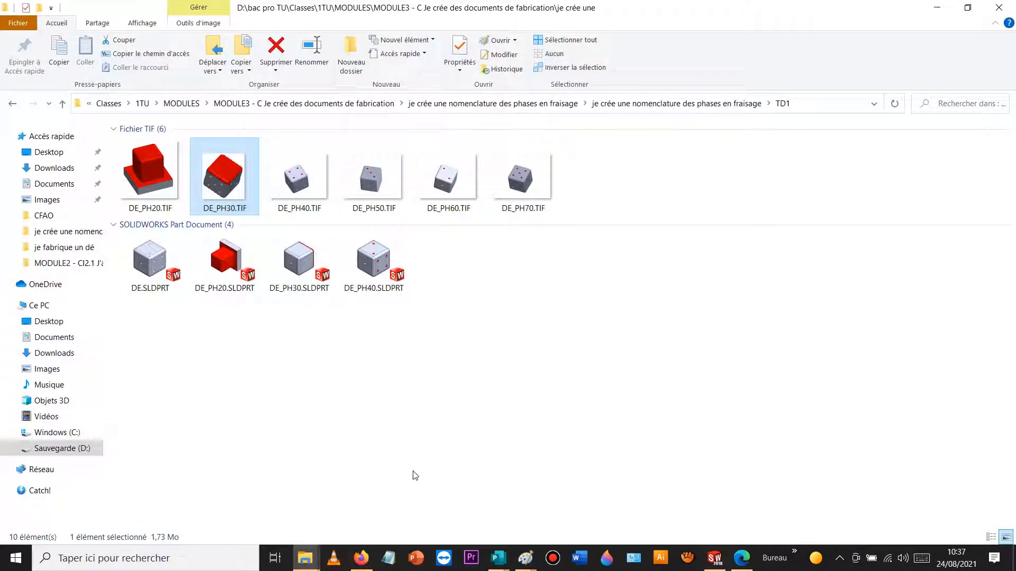
# - Switch to the nomenclature_de_phase_vierge drawing in SOLIDWORKS and try to insert the DE_PH20.TIF image
pyautogui.click(715, 555)
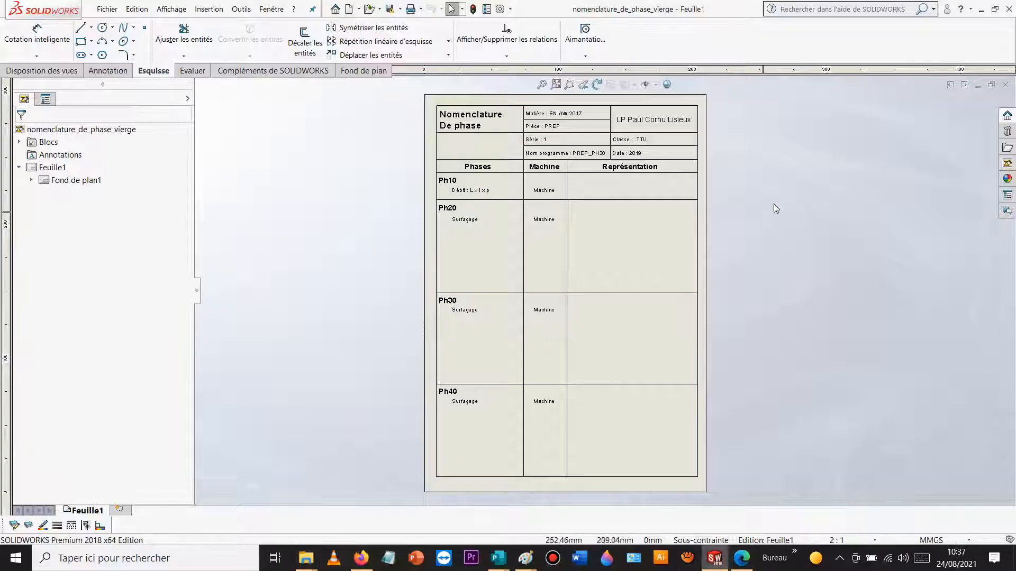
pyautogui.click(209, 9)
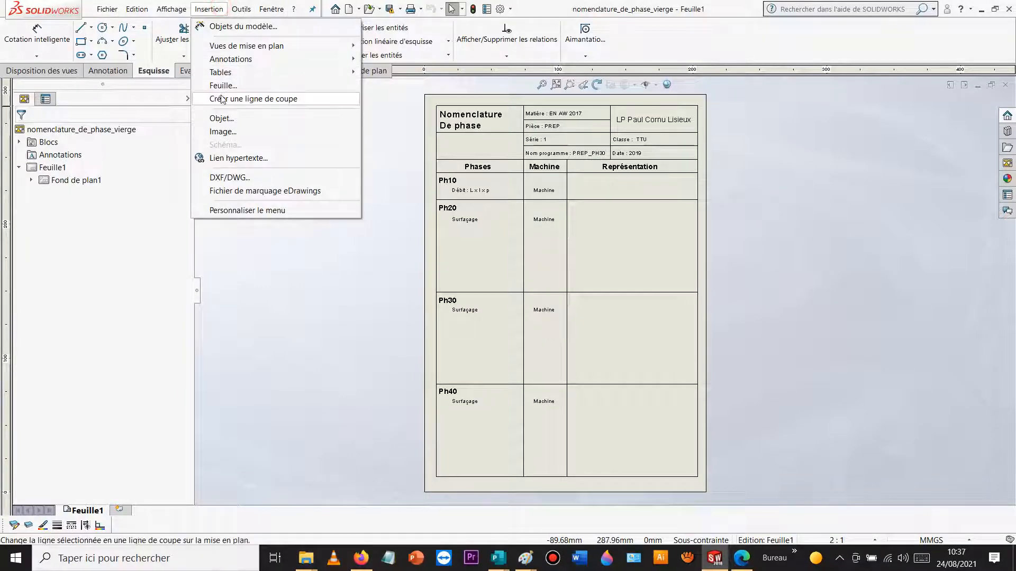
pyautogui.click(218, 130)
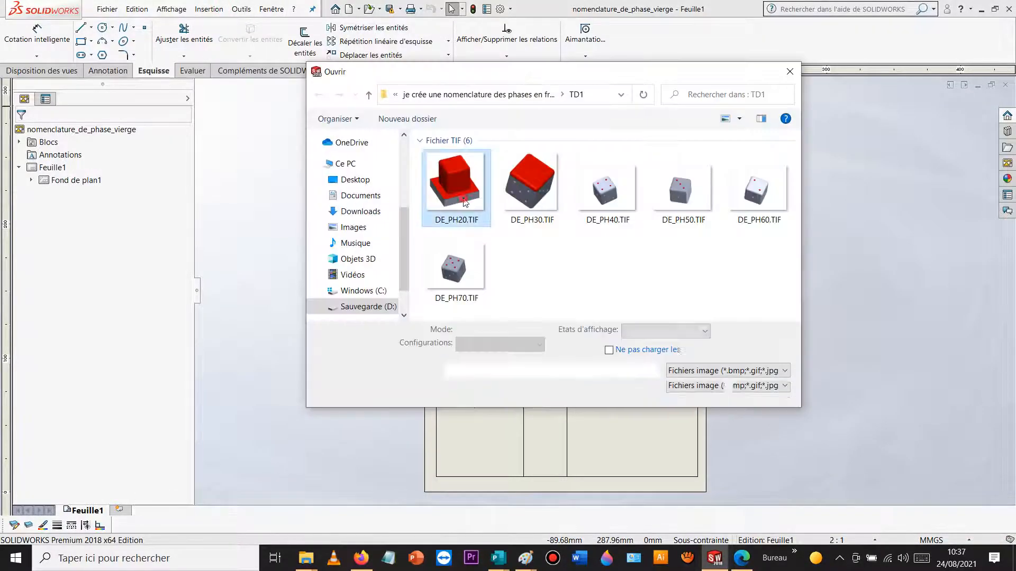
pyautogui.doubleClick(464, 202)
pyautogui.click(574, 302)
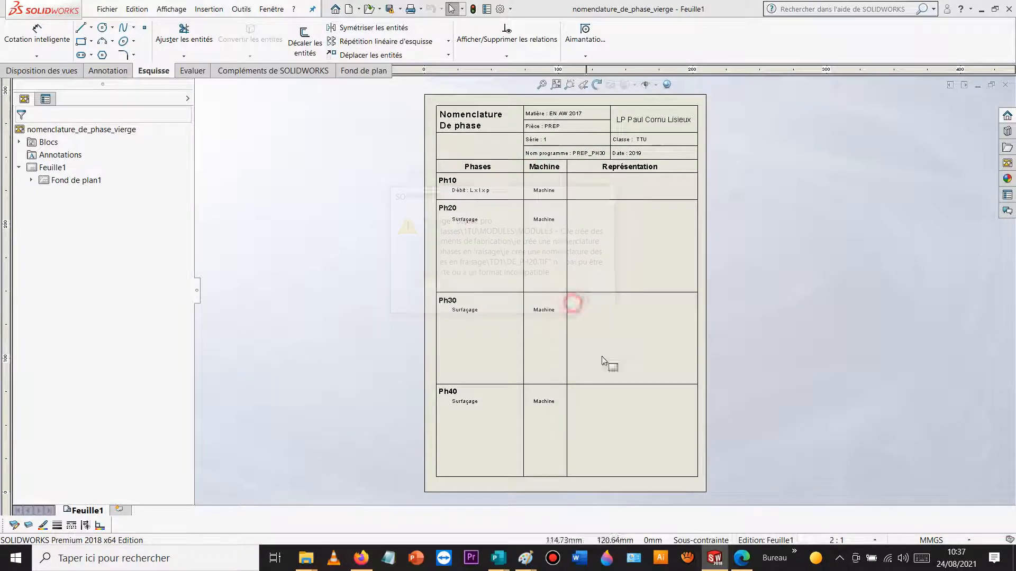
# - Return to the TD1 folder in File Explorer, open DE_PH20.TIF in Paint and choose PNG as its new save format
pyautogui.moveTo(525, 558)
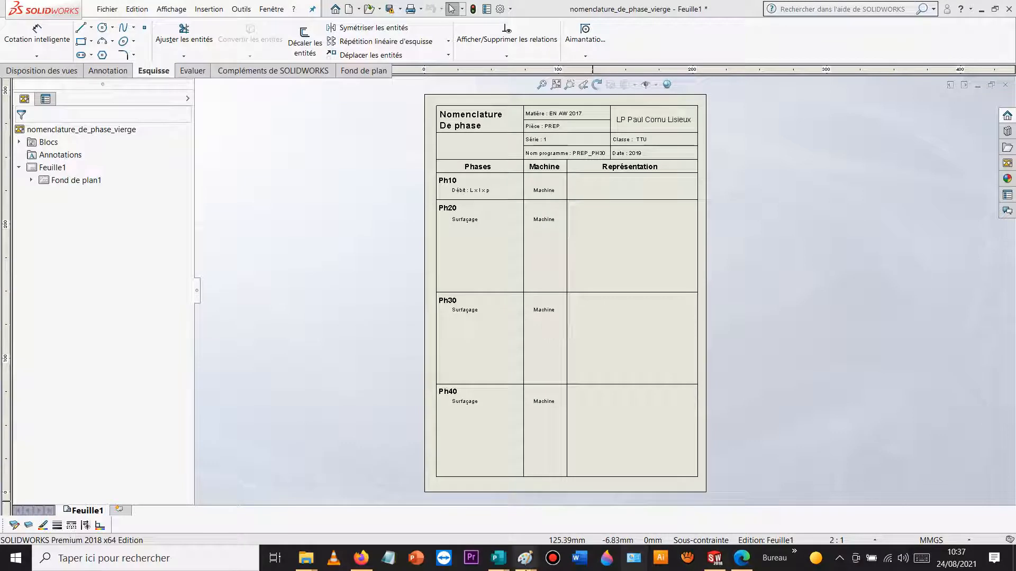
pyautogui.moveTo(305, 558)
pyautogui.click(341, 519)
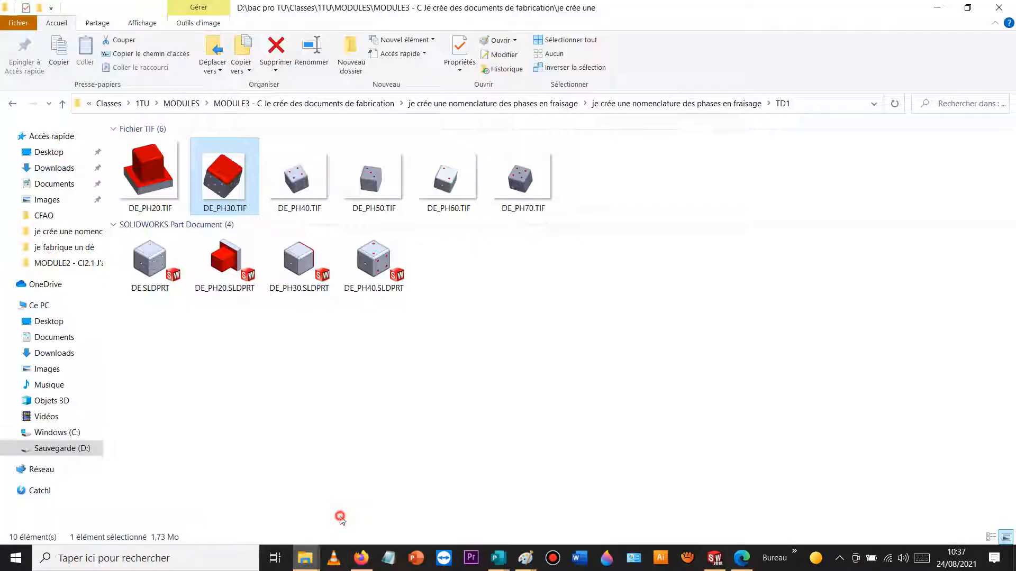
pyautogui.doubleClick(138, 169)
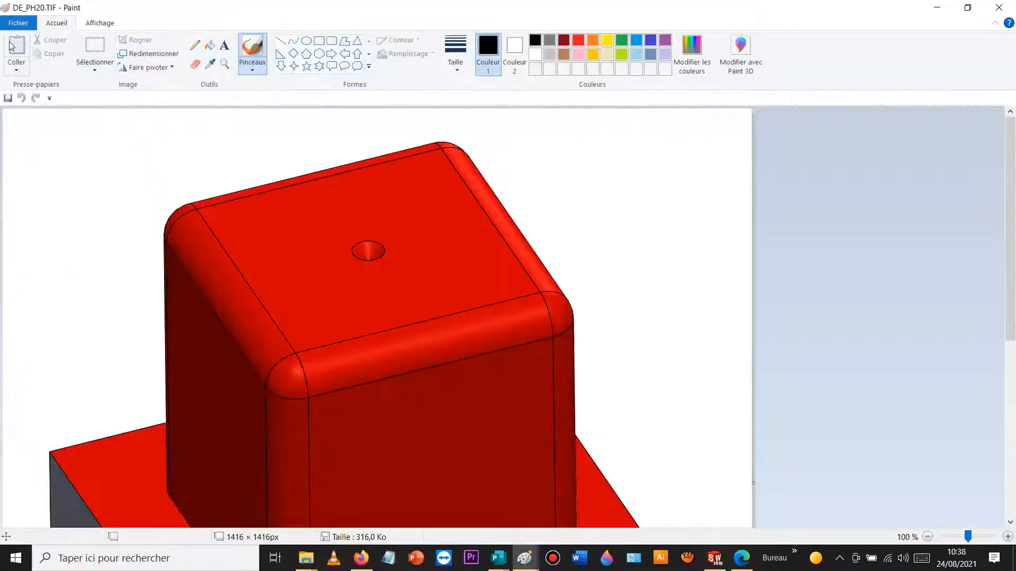
pyautogui.click(21, 25)
pyautogui.click(53, 139)
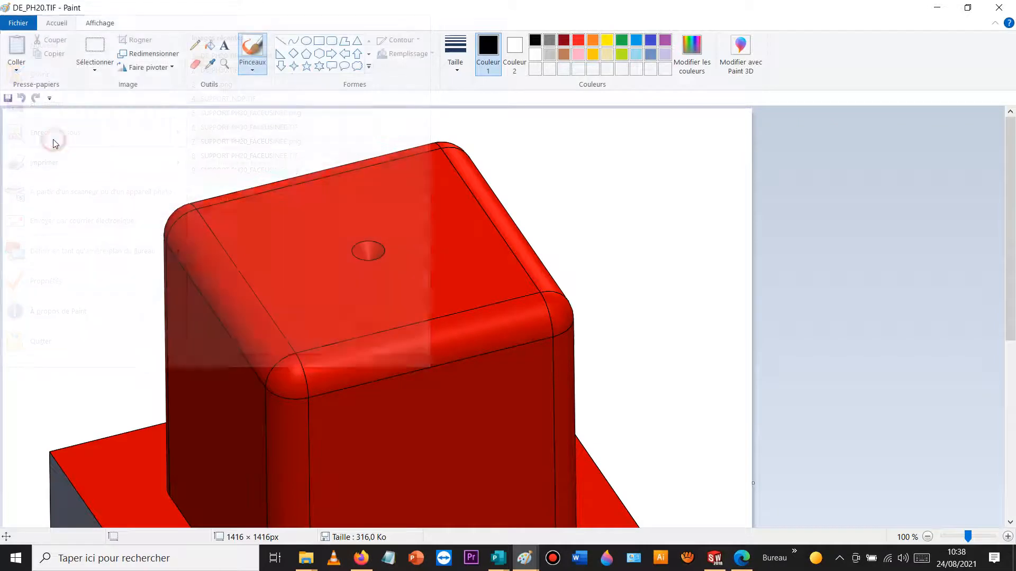
pyautogui.click(449, 358)
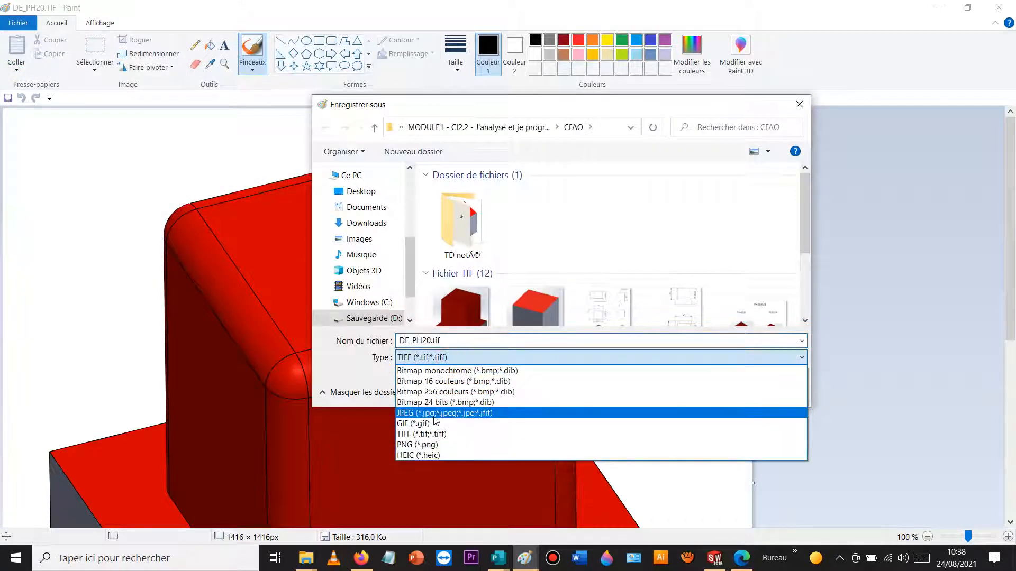
pyautogui.click(427, 445)
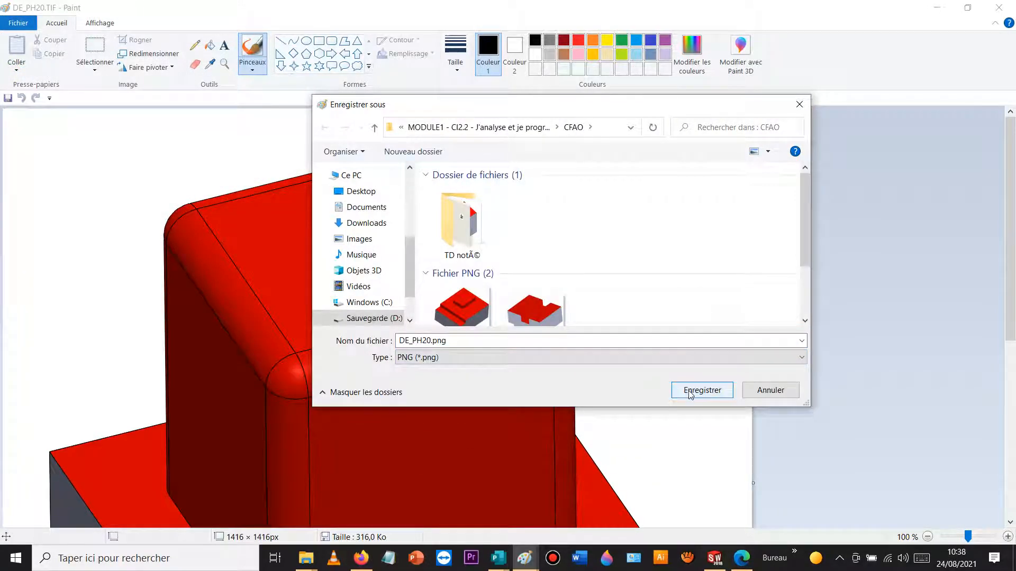
# - Save the image as DE_PH20.png in the TD1 folder of the phase nomenclature module, accepting the transparency loss, and close Paint
pyautogui.click(418, 127)
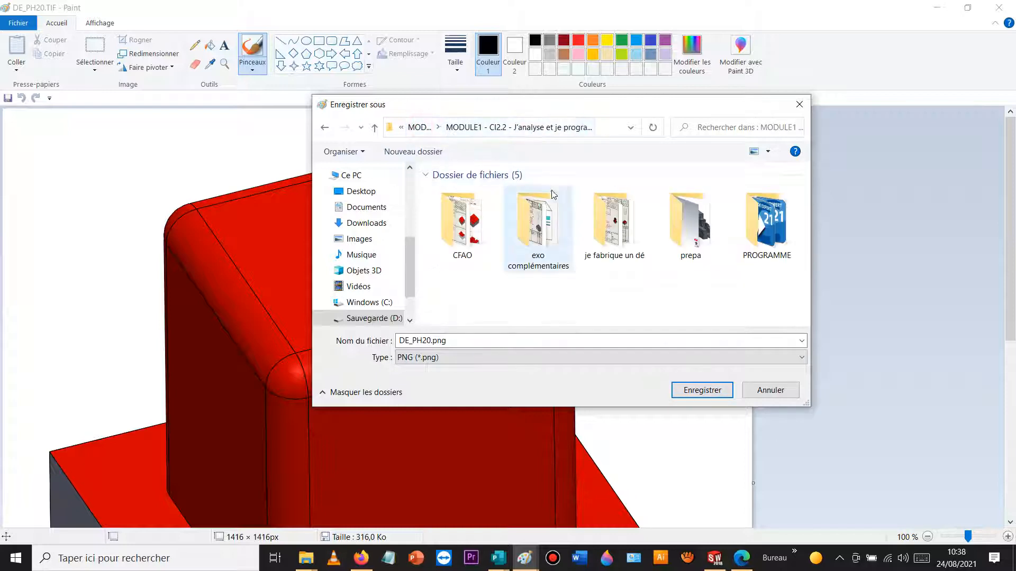
pyautogui.click(419, 127)
pyautogui.click(693, 237)
pyautogui.doubleClick(693, 237)
pyautogui.doubleClick(545, 232)
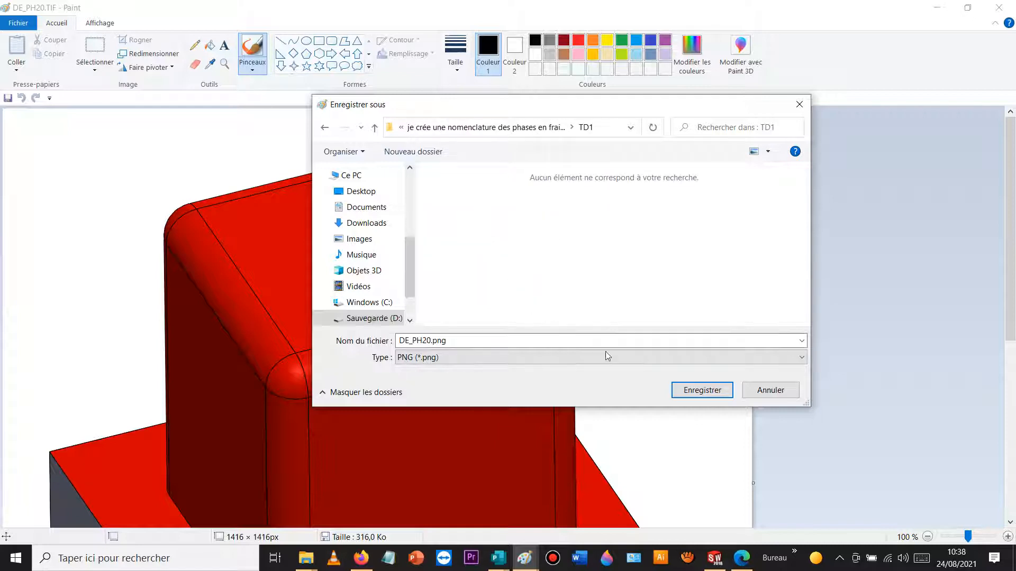
pyautogui.press('Return')
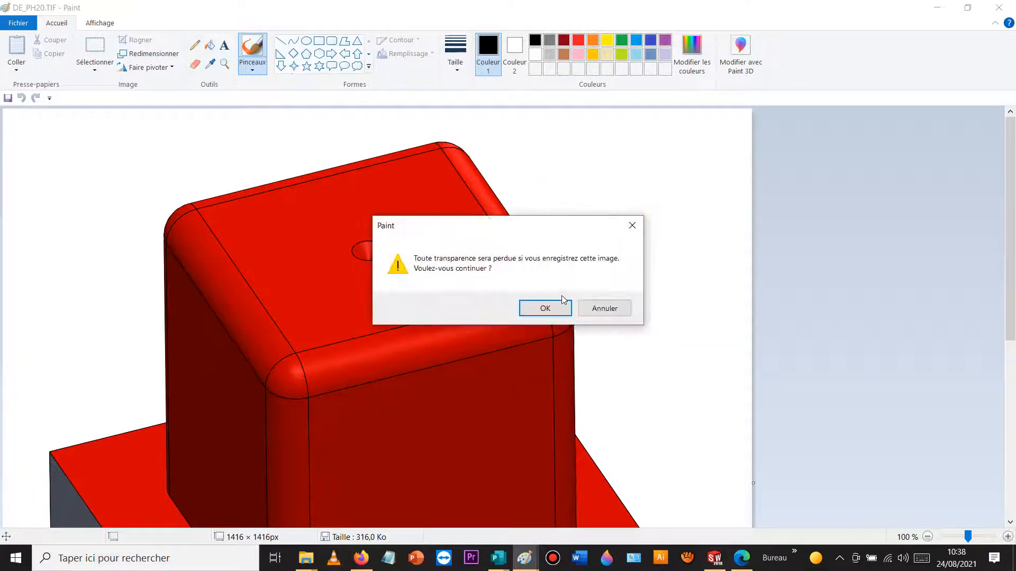
pyautogui.click(545, 308)
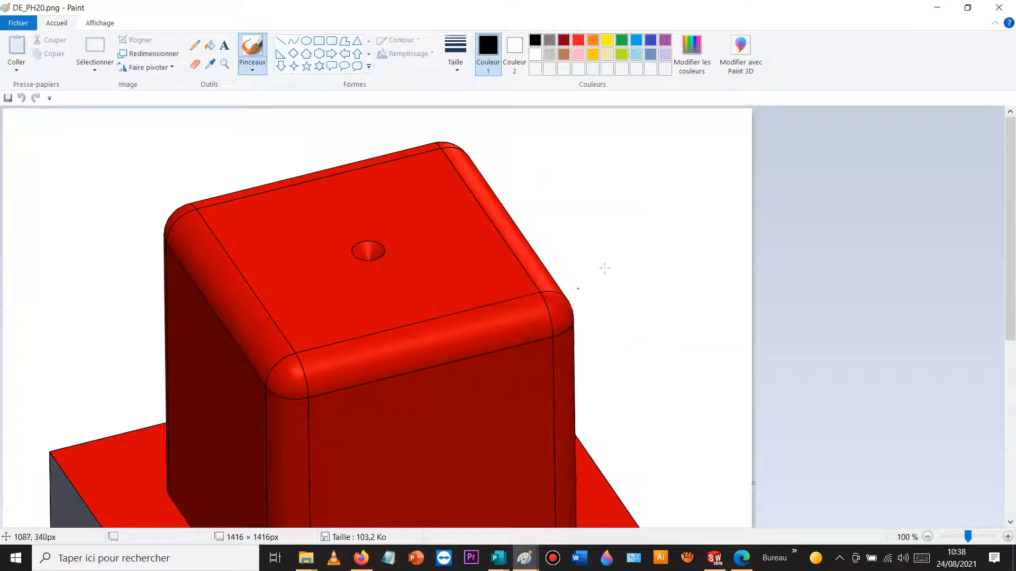
pyautogui.click(998, 9)
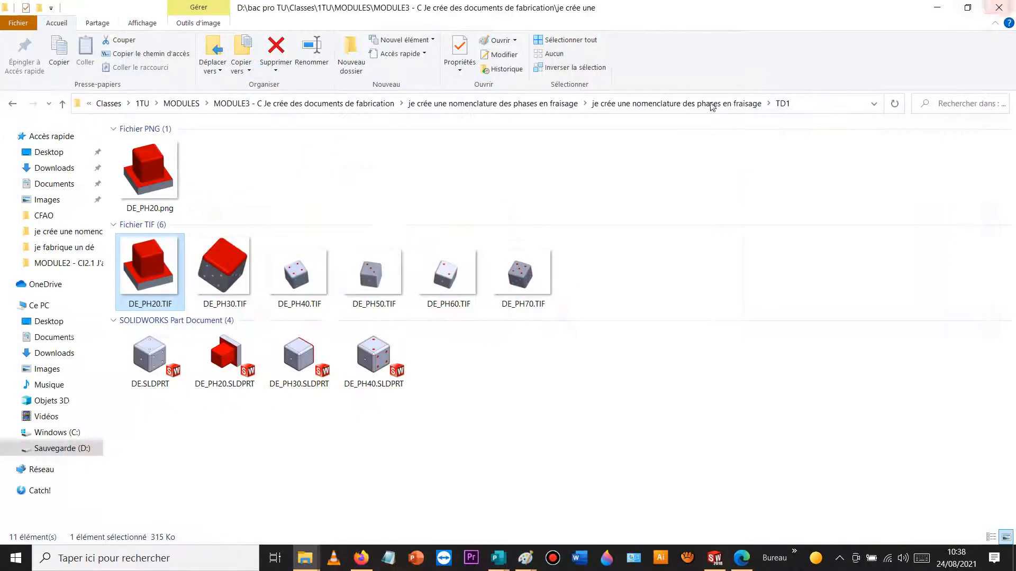
# - Open DE_PH30.TIF in Paint, save a PNG copy as DE_PH30.png in the TD1 folder and close it
pyautogui.click(203, 260)
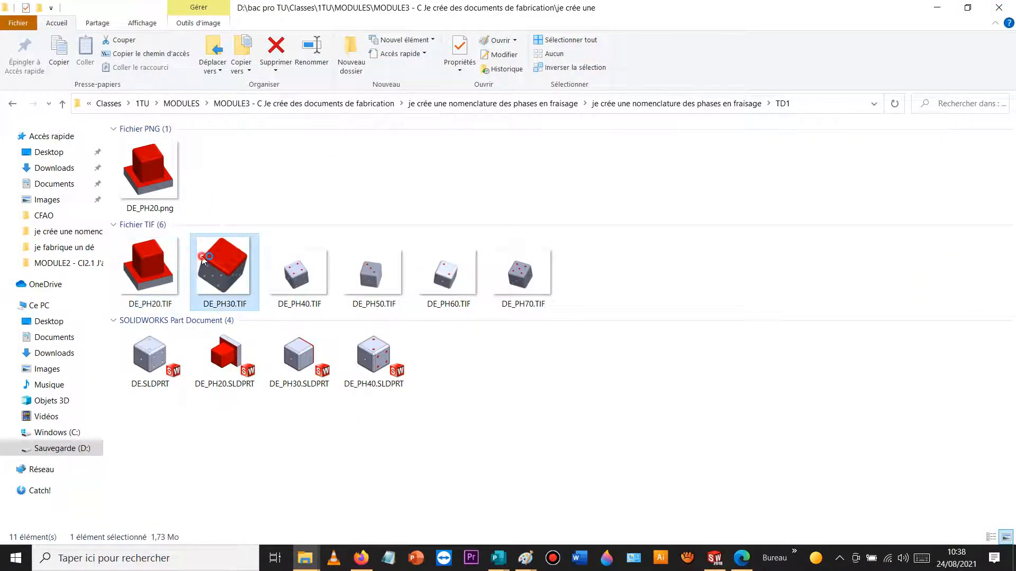
pyautogui.click(18, 23)
pyautogui.moveTo(81, 139)
pyautogui.click(249, 207)
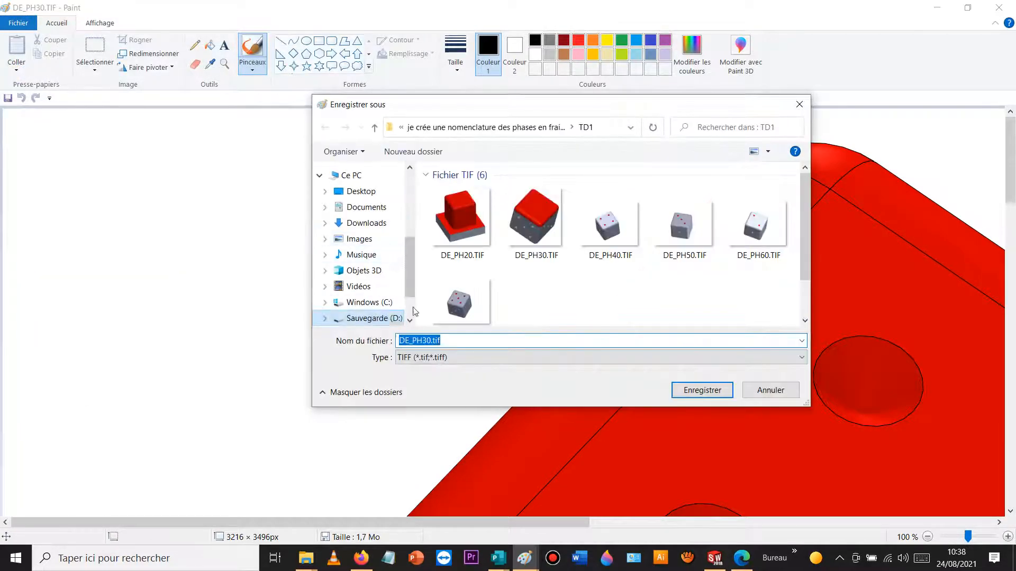
pyautogui.click(433, 358)
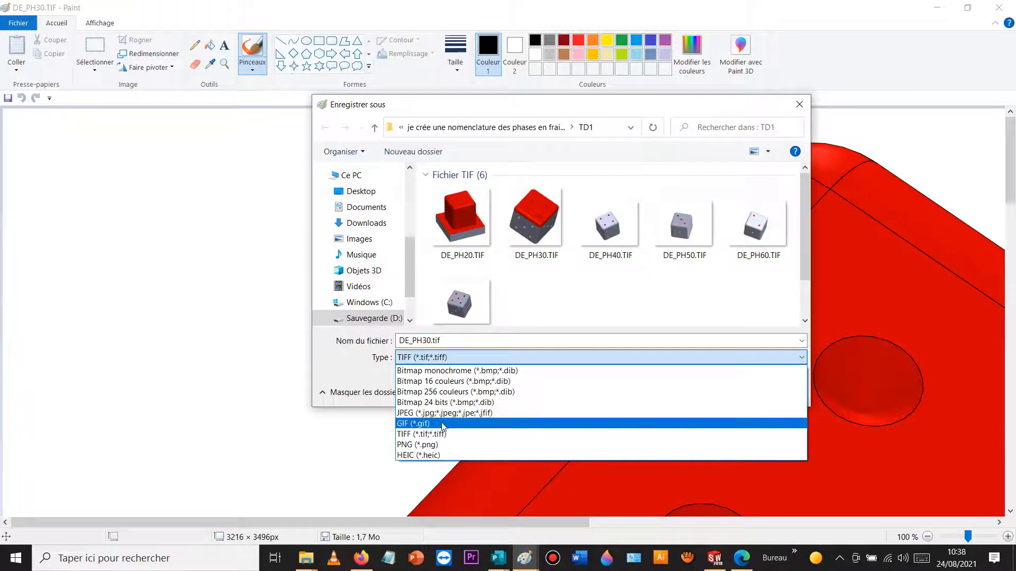
pyautogui.click(444, 445)
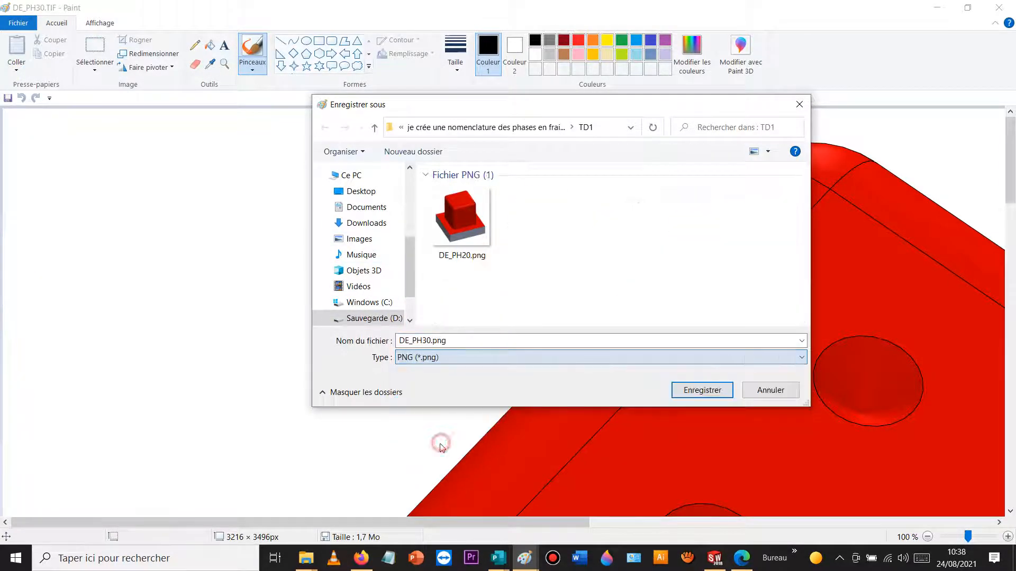
pyautogui.click(709, 390)
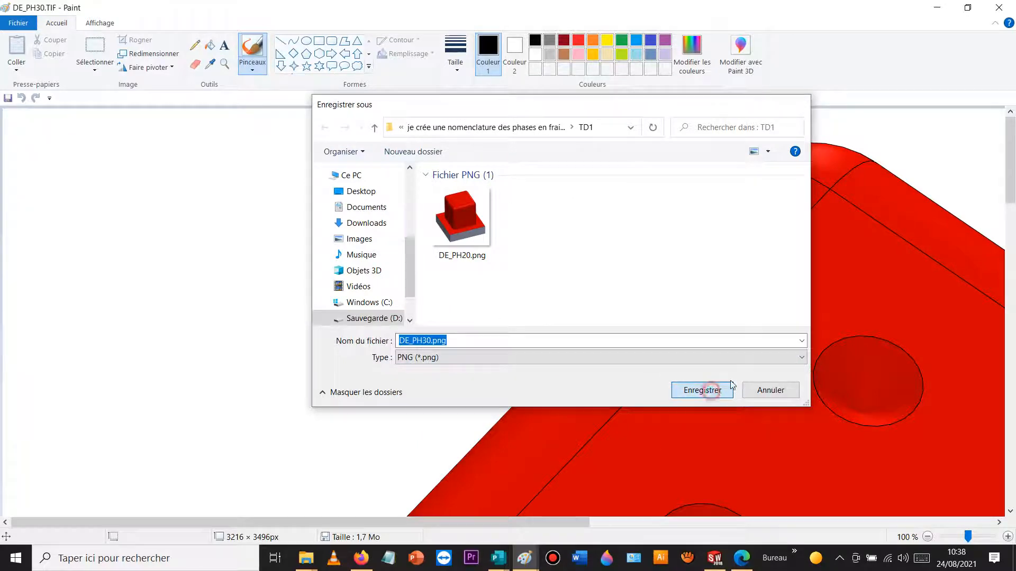
pyautogui.click(541, 310)
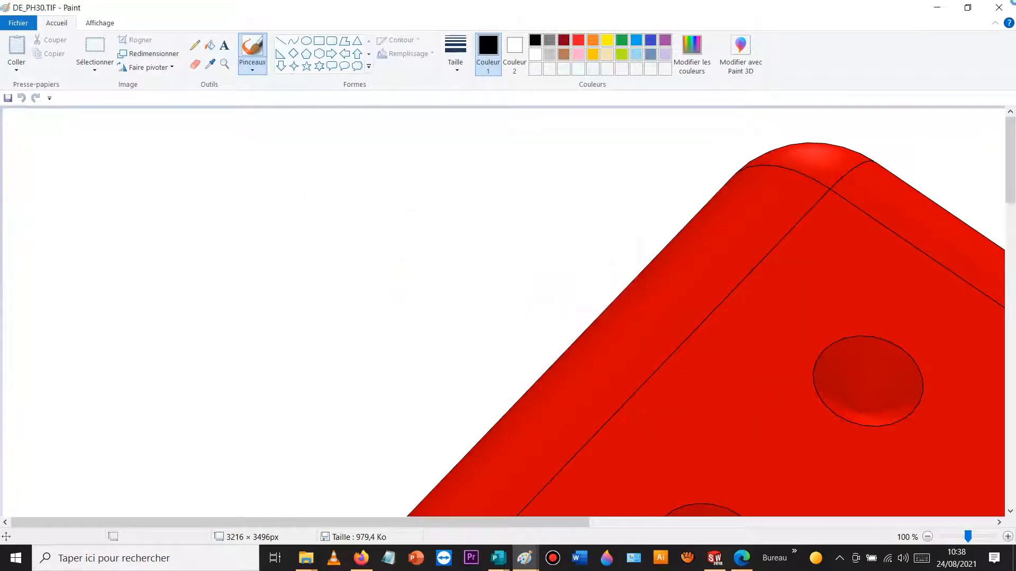
pyautogui.click(999, 7)
# - Open DE_PH40.TIF in Paint, move the die into the canvas's upper-left corner and shrink the canvas to about 2984 × 3464 px
pyautogui.doubleClick(317, 273)
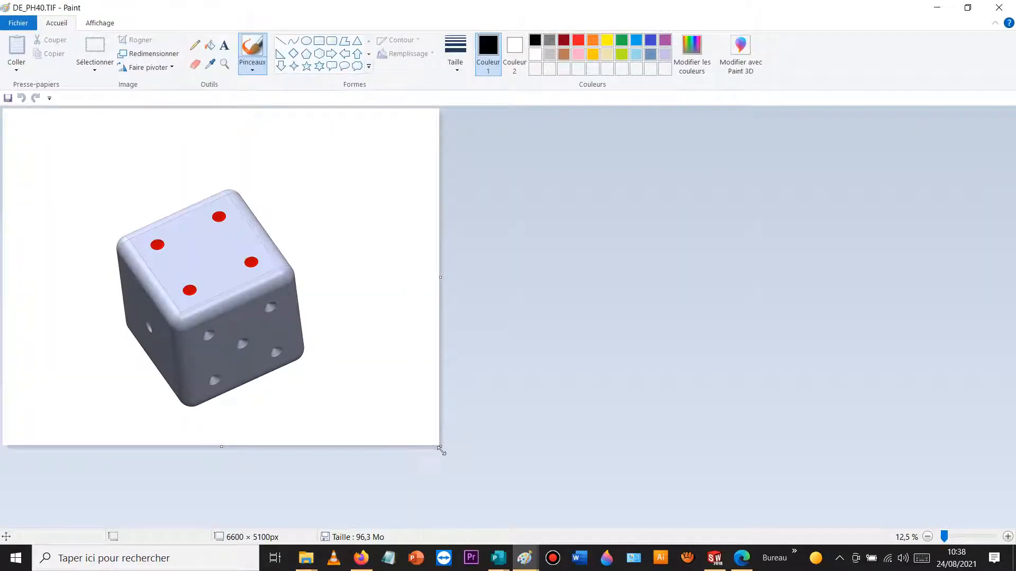
pyautogui.click(95, 45)
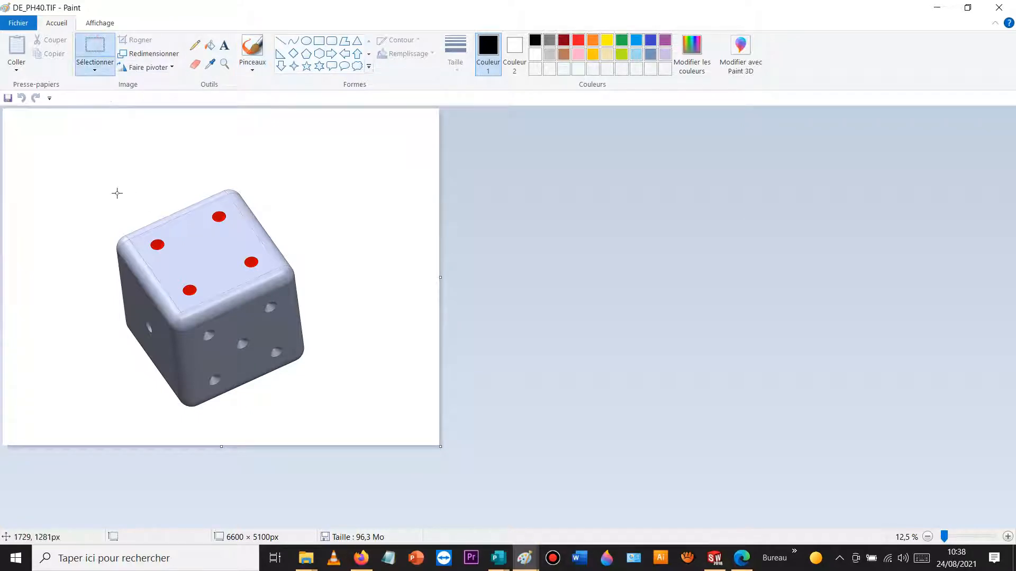
pyautogui.moveTo(101, 185); pyautogui.dragTo(320, 366)
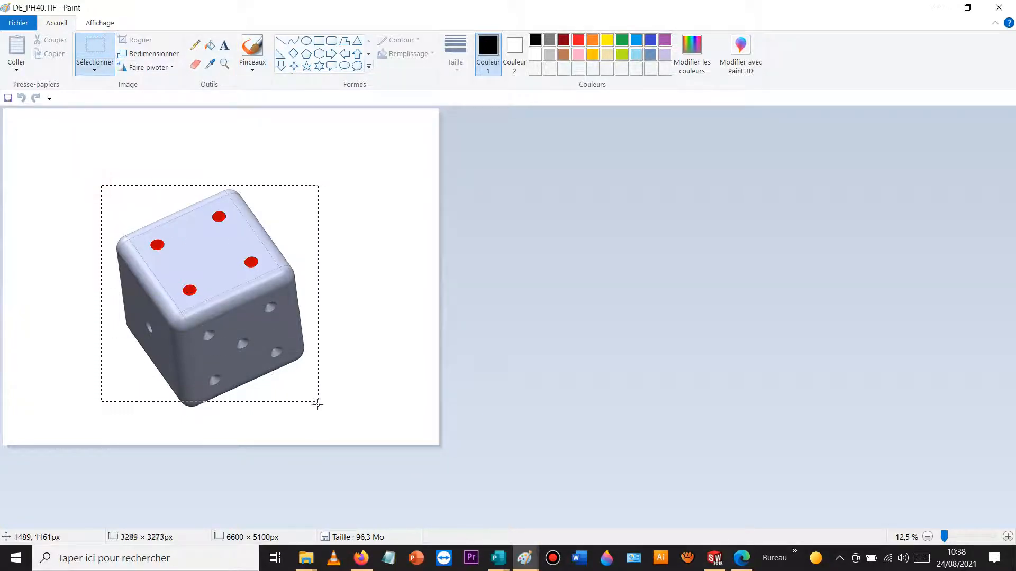
pyautogui.moveTo(133, 232)
pyautogui.mouseDown()
pyautogui.moveTo(116, 217)
pyautogui.moveTo(130, 249)
pyautogui.mouseUp()
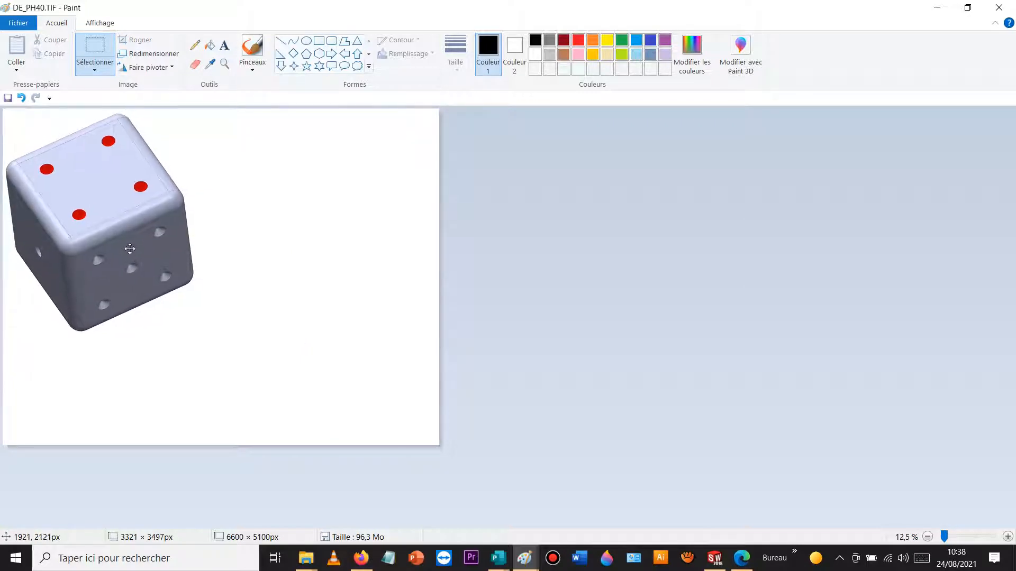
pyautogui.click(318, 400)
pyautogui.moveTo(441, 446); pyautogui.dragTo(201, 339)
# - Save the cropped die image as DE_PH40.png in the TD1 folder and close Paint
pyautogui.click(18, 23)
pyautogui.click(82, 140)
pyautogui.click(426, 357)
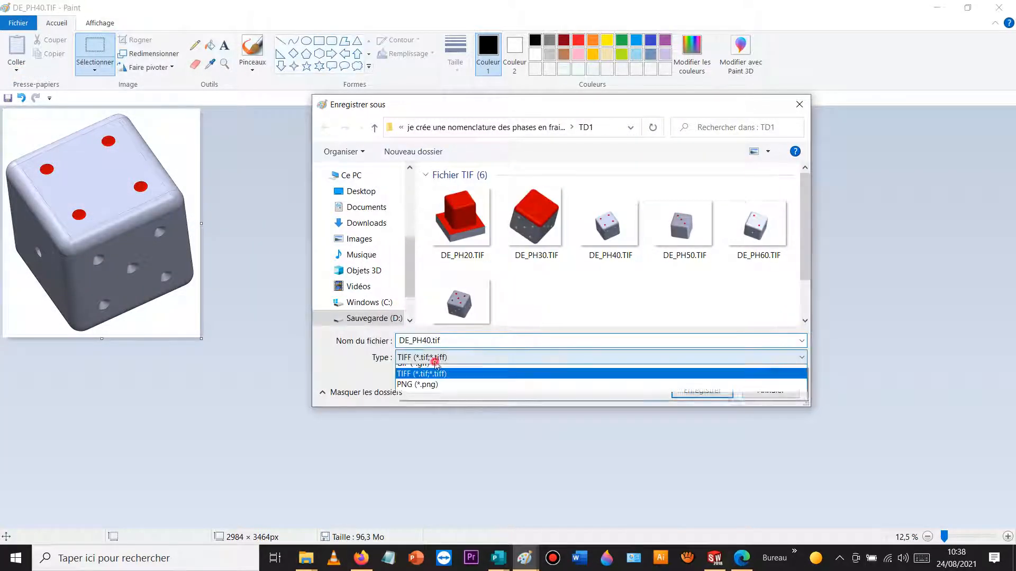
pyautogui.click(434, 446)
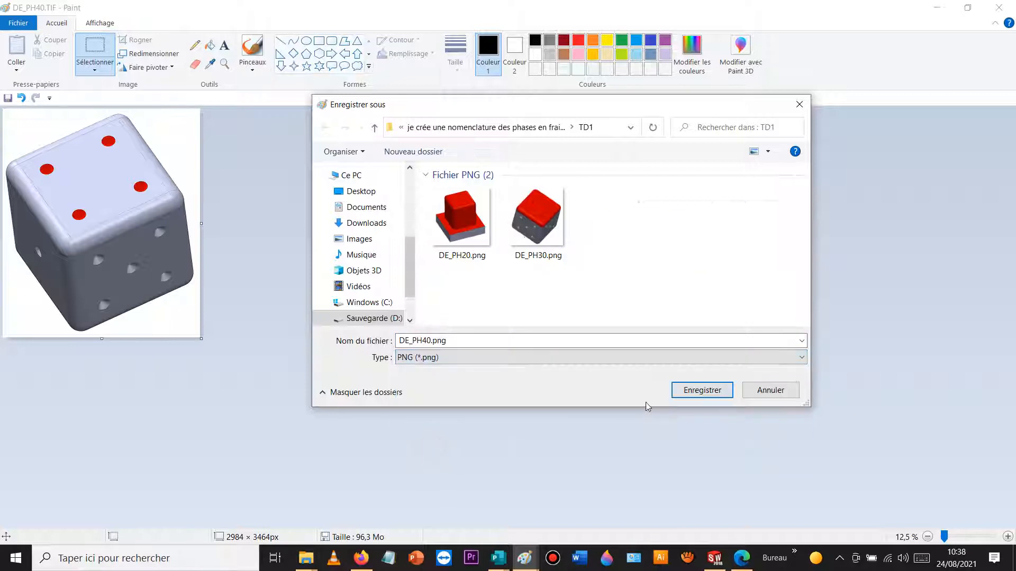
pyautogui.click(704, 392)
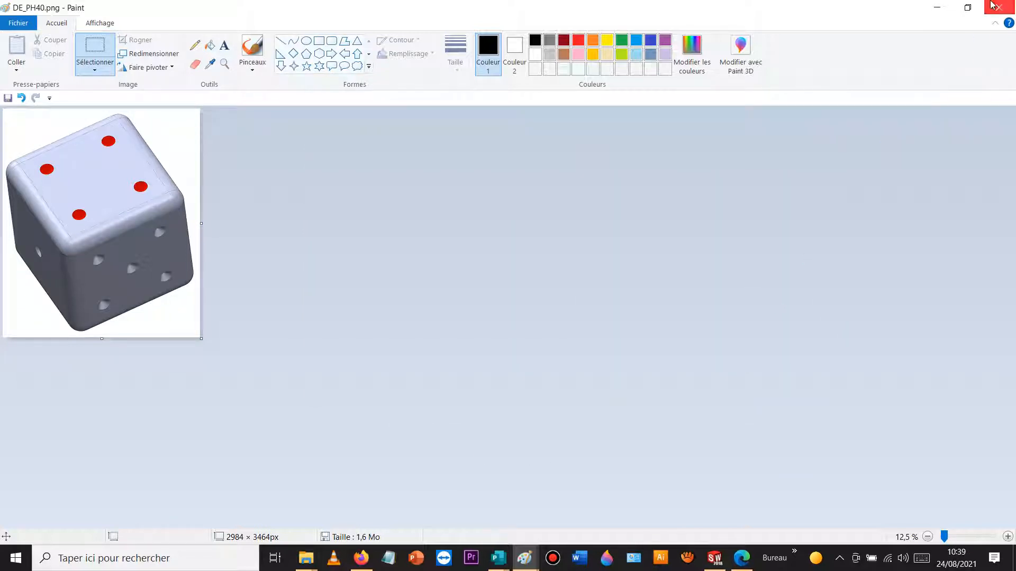
pyautogui.click(998, 7)
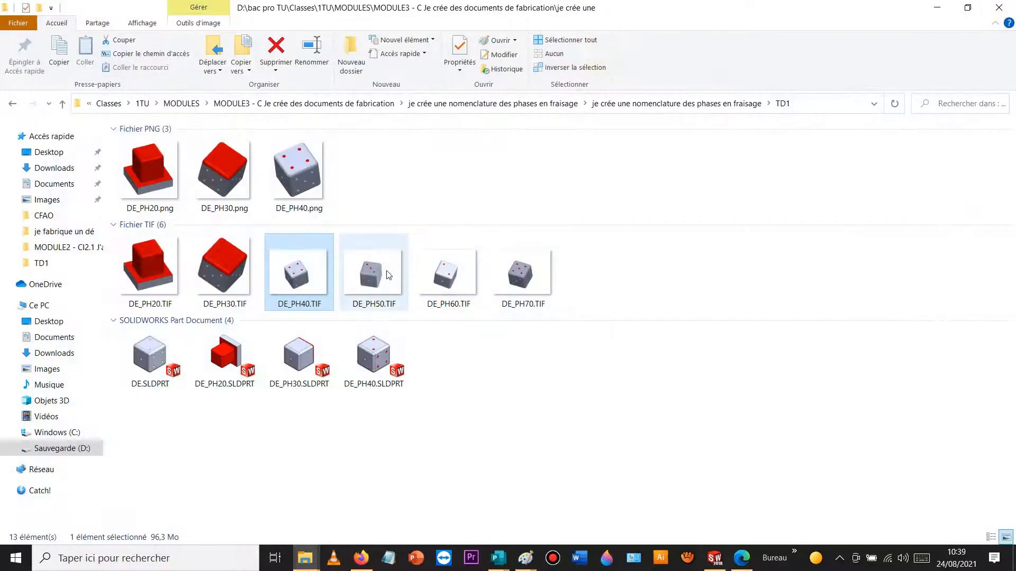
# - Open DE_PH50.TIF in Paint, move the die into the canvas's upper-left corner and shrink the canvas to about 2664 × 3184 px
pyautogui.doubleClick(388, 274)
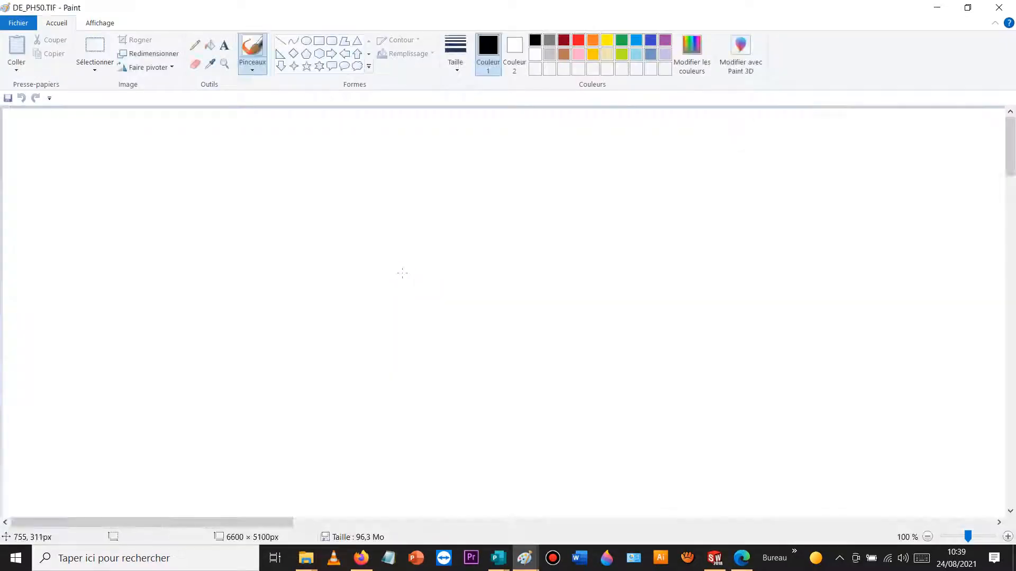
pyautogui.keyDown('ctrl'); pyautogui.scroll(-3, 414, 252); pyautogui.keyUp('ctrl')
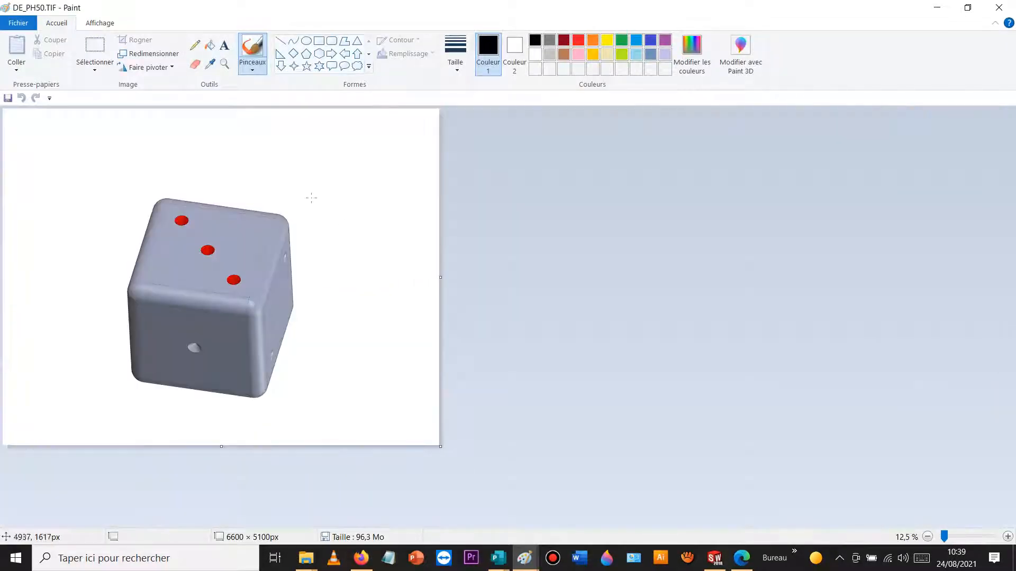
pyautogui.click(97, 46)
pyautogui.moveTo(124, 191); pyautogui.dragTo(276, 352)
pyautogui.moveTo(303, 408); pyautogui.dragTo(303, 408)
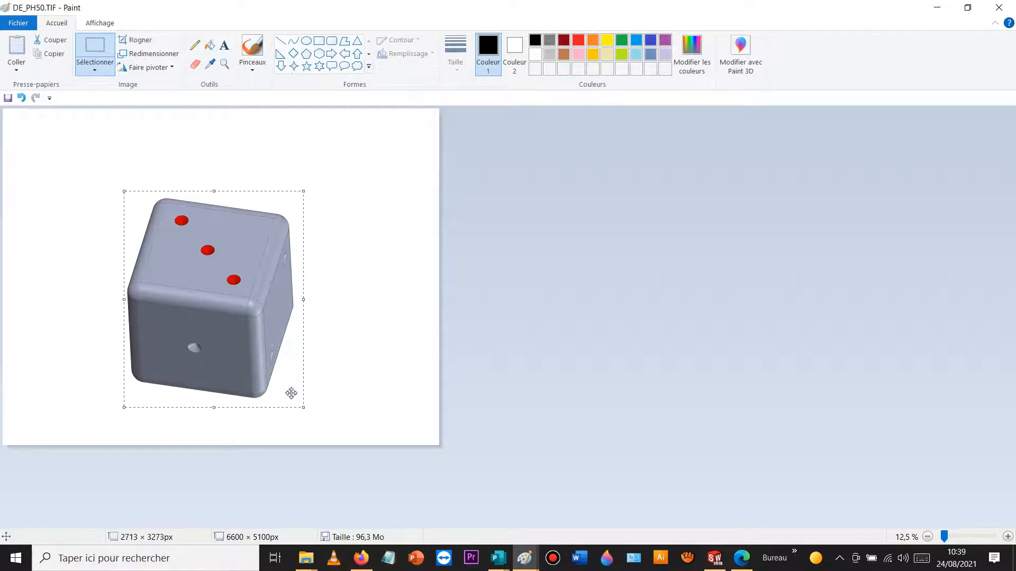
pyautogui.moveTo(145, 255); pyautogui.dragTo(128, 247)
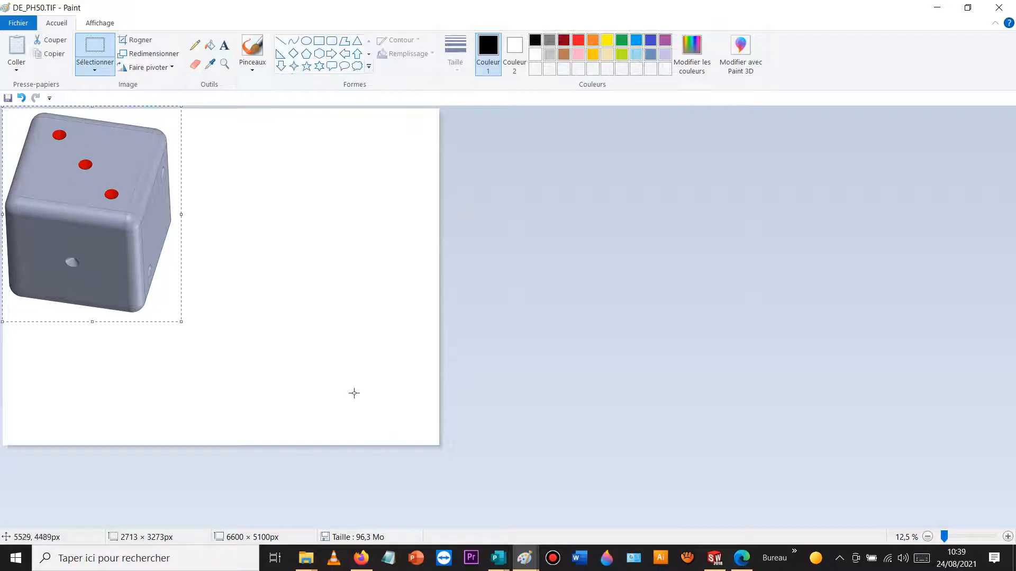
pyautogui.moveTo(437, 444); pyautogui.dragTo(180, 319)
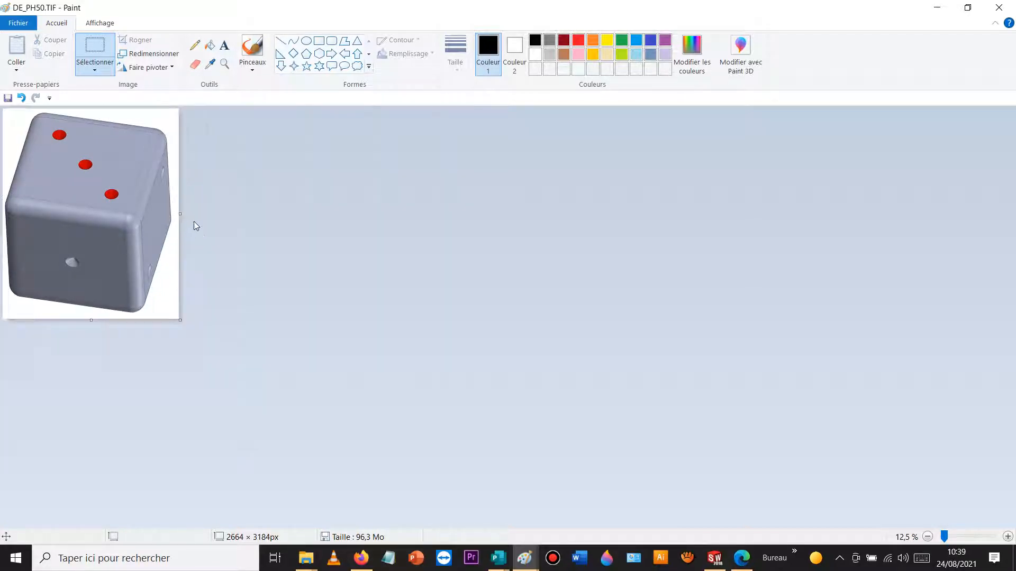
# - Save the cropped die image as DE_PH50.png in the TD1 folder and close Paint
pyautogui.click(21, 25)
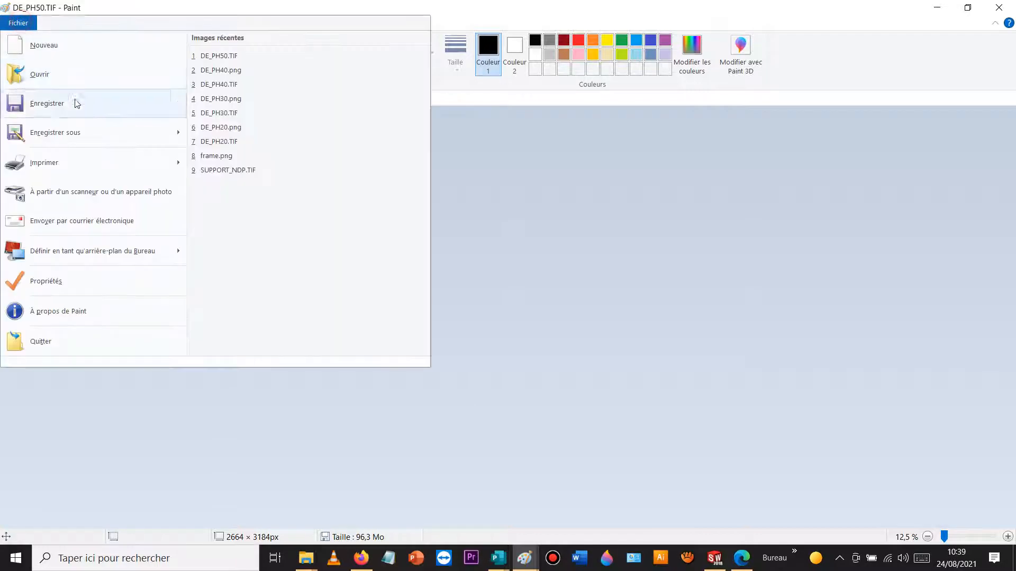
pyautogui.click(72, 134)
pyautogui.click(423, 358)
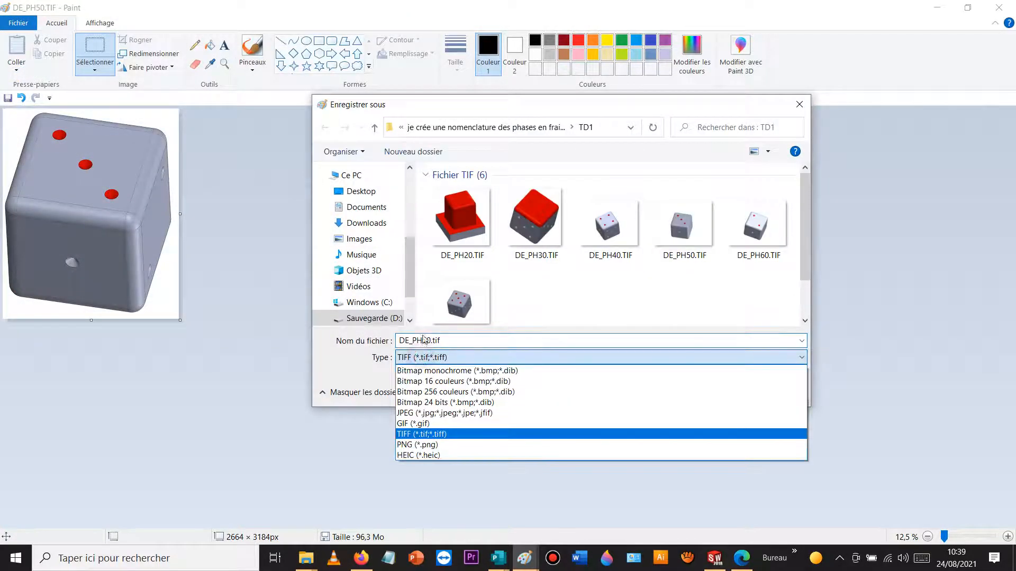
pyautogui.click(430, 445)
pyautogui.click(694, 389)
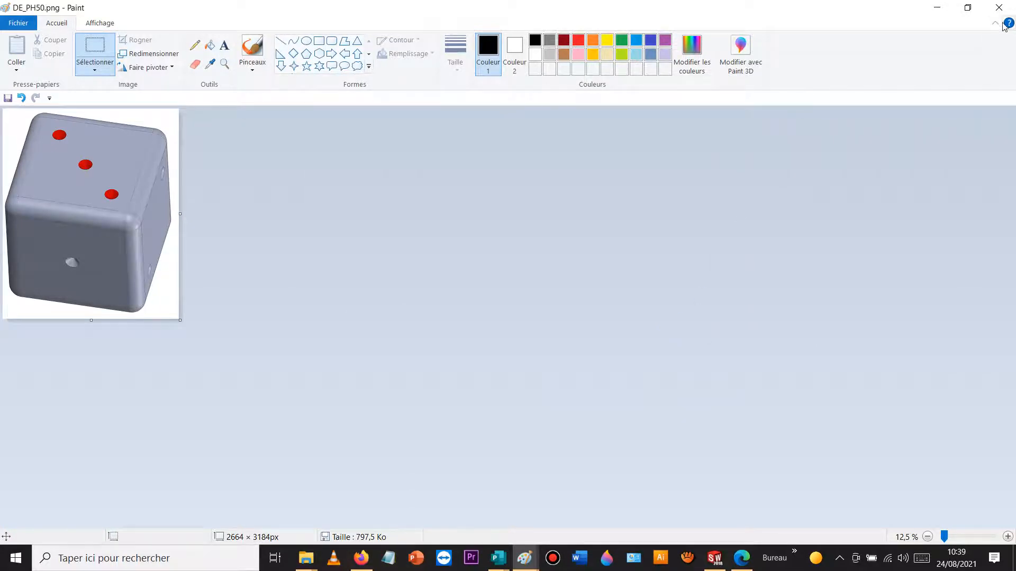
pyautogui.click(998, 7)
# - Open DE_PH60.TIF in Paint, move the die into the canvas's upper-left corner and shrink the canvas to about 2840 × 3336 px
pyautogui.click(459, 270)
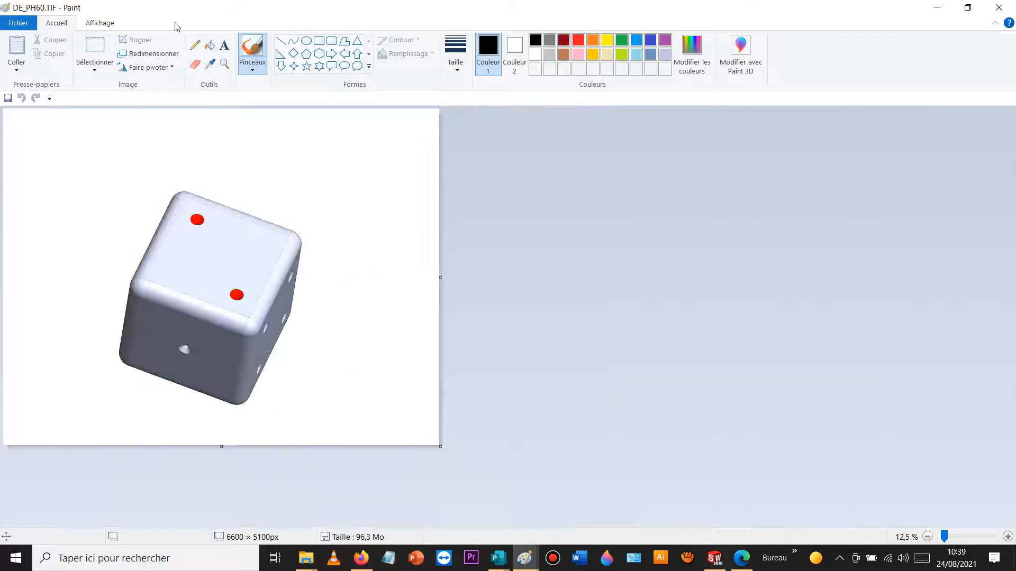
pyautogui.click(95, 47)
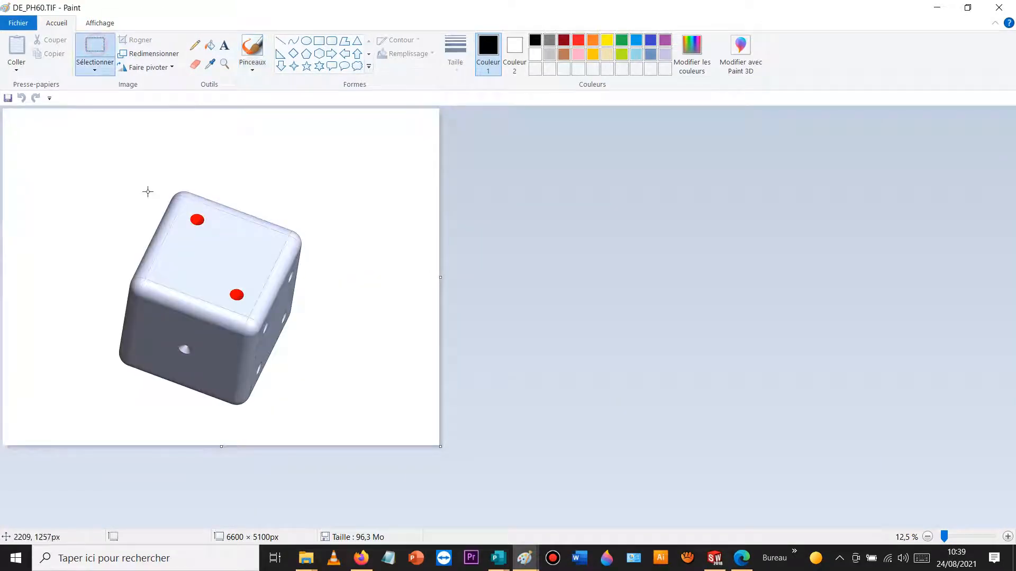
pyautogui.moveTo(121, 176); pyautogui.dragTo(288, 355)
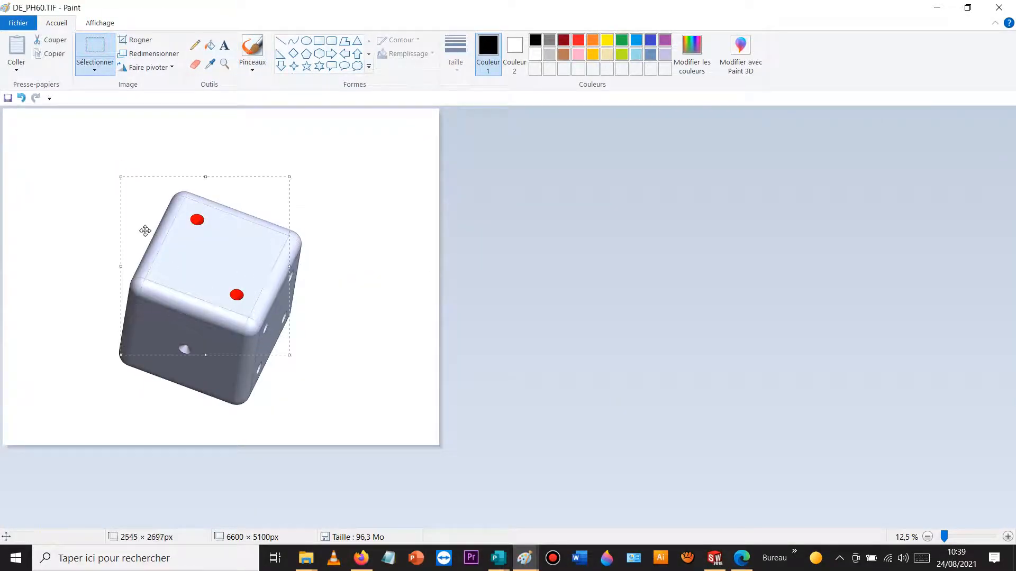
pyautogui.moveTo(105, 173); pyautogui.dragTo(308, 378)
pyautogui.moveTo(262, 334); pyautogui.dragTo(141, 245)
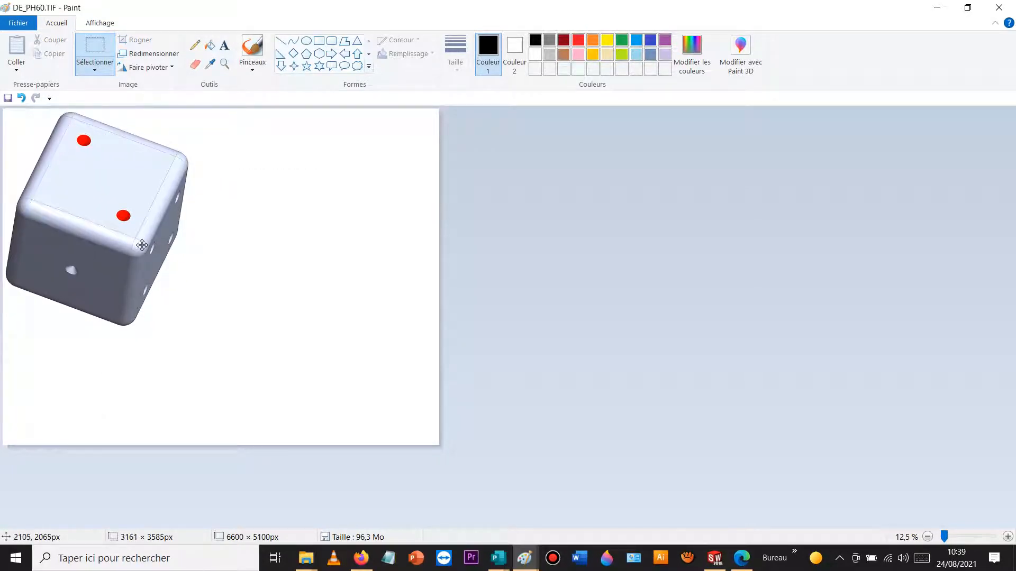
pyautogui.click(318, 381)
pyautogui.moveTo(280, 372); pyautogui.dragTo(191, 329)
# - Save the cropped die image as DE_PH60.png in the TD1 folder and return to the folder's file list
pyautogui.click(18, 23)
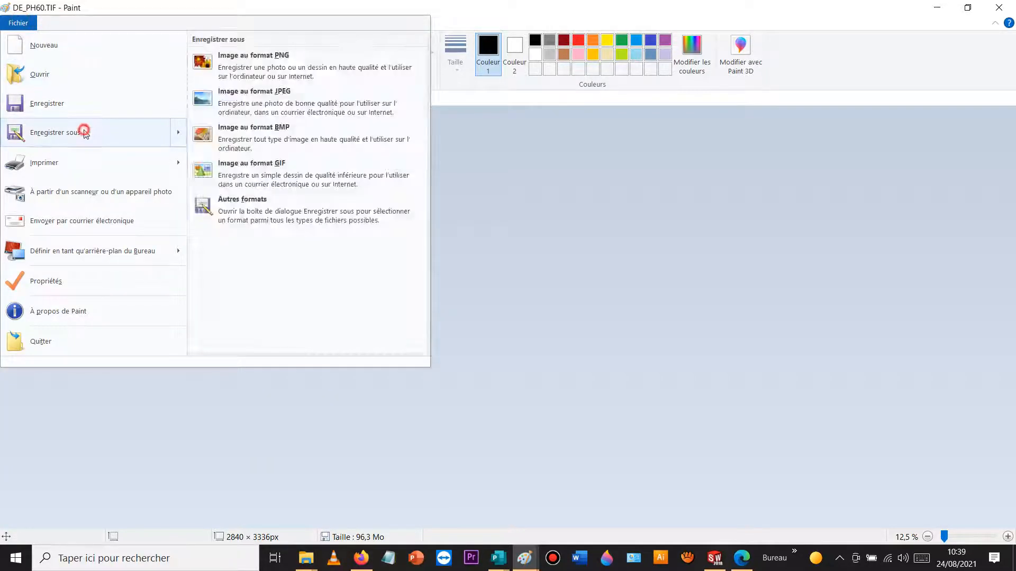
pyautogui.click(85, 132)
pyautogui.click(468, 358)
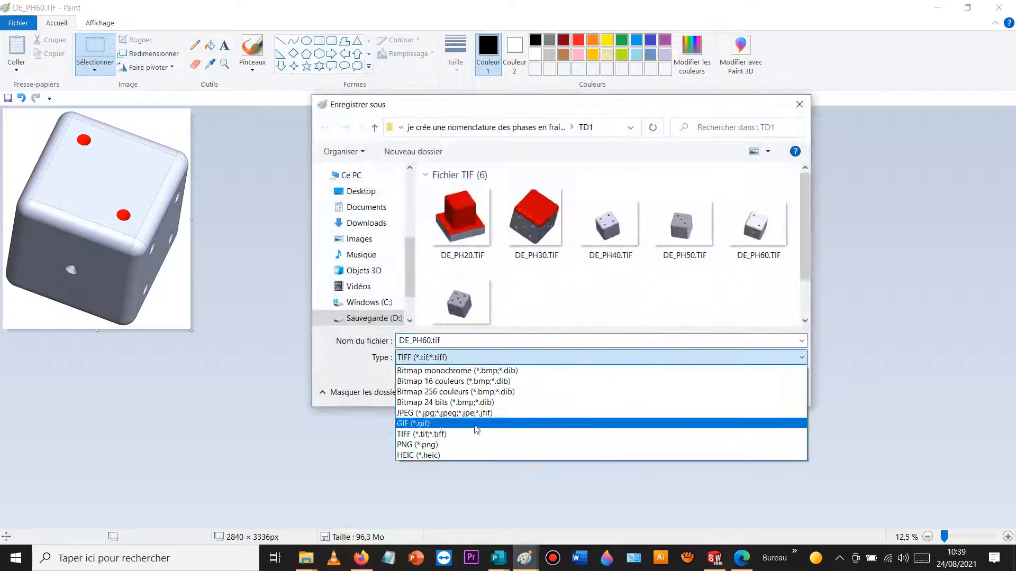
pyautogui.click(465, 445)
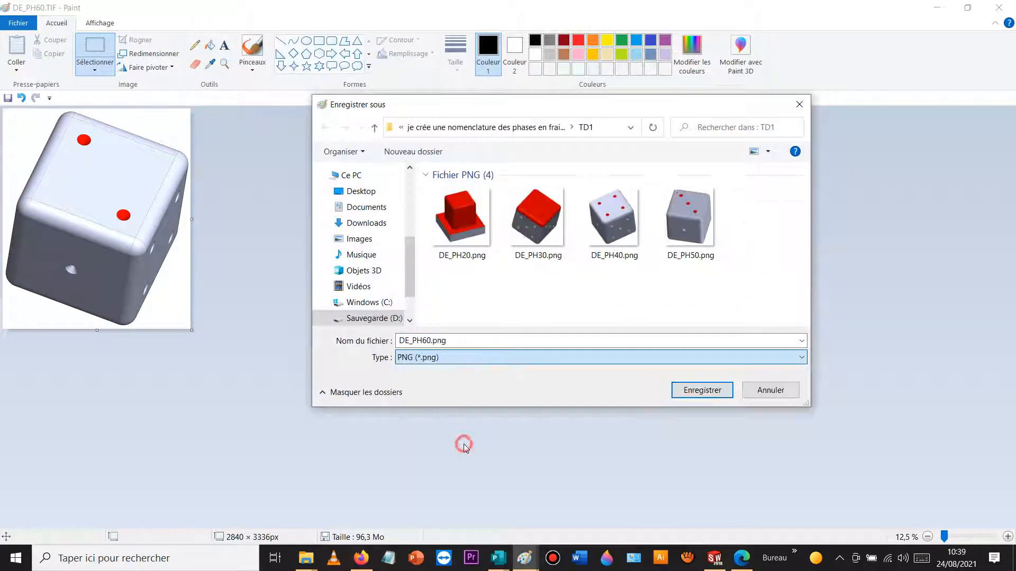
pyautogui.click(716, 397)
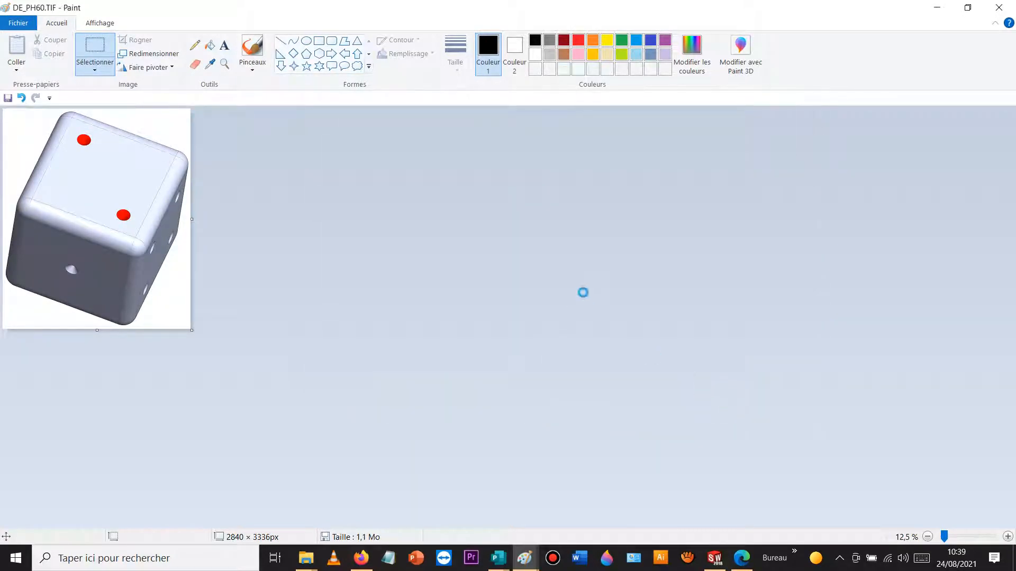
pyautogui.hotkey('alt', 'Tab')
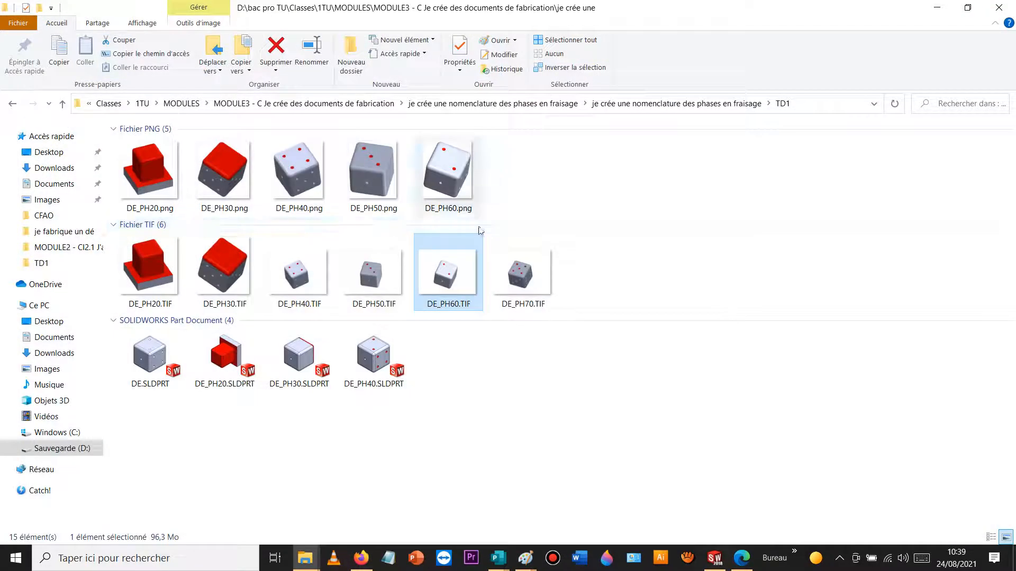
# - Open DE_PH70.TIF in Paint, move the die into the canvas's upper-left corner and shrink the canvas to about 2976 × 3328 px
pyautogui.doubleClick(523, 290)
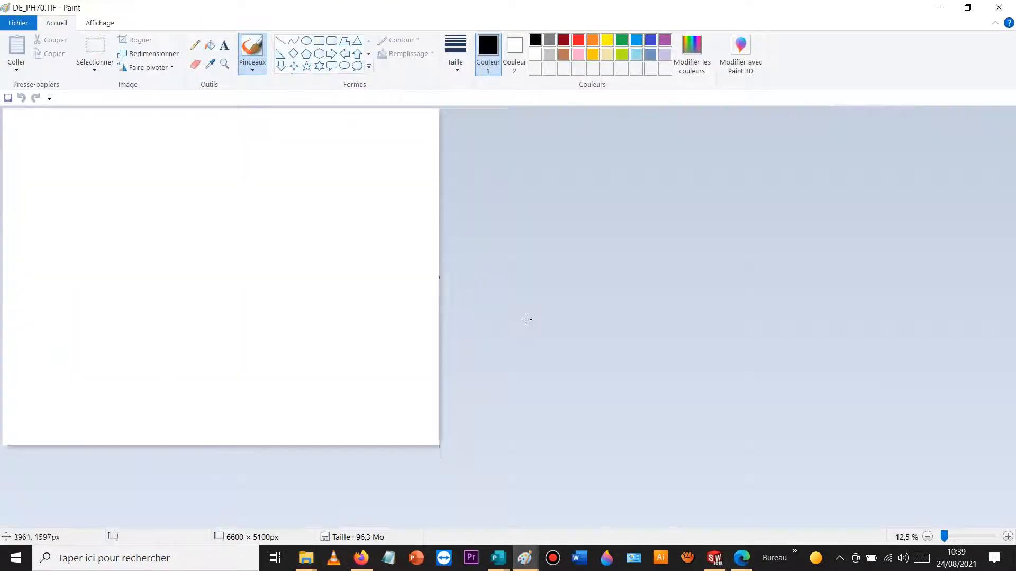
pyautogui.click(92, 43)
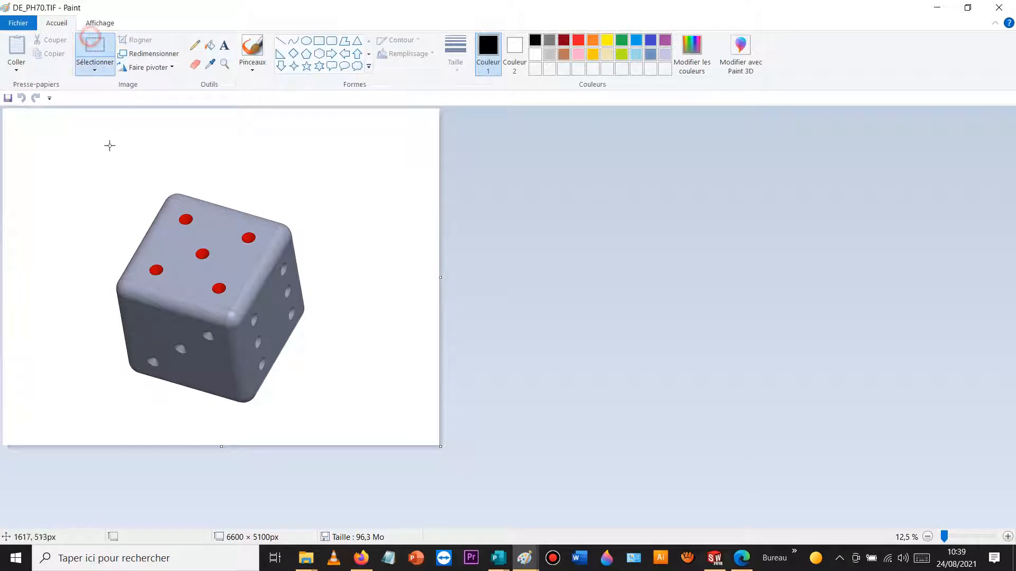
pyautogui.moveTo(104, 181); pyautogui.dragTo(347, 415)
pyautogui.moveTo(236, 315); pyautogui.dragTo(124, 236)
pyautogui.click(342, 344)
pyautogui.moveTo(438, 448); pyautogui.dragTo(201, 330)
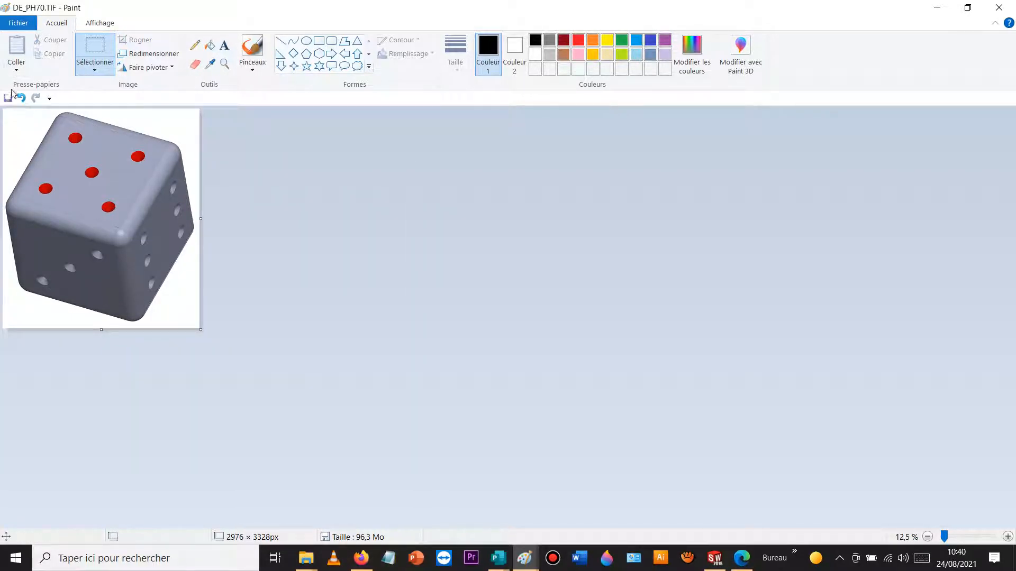
# - Save the cropped die image as DE_PH70.png in the TD1 folder and close Paint
pyautogui.click(18, 26)
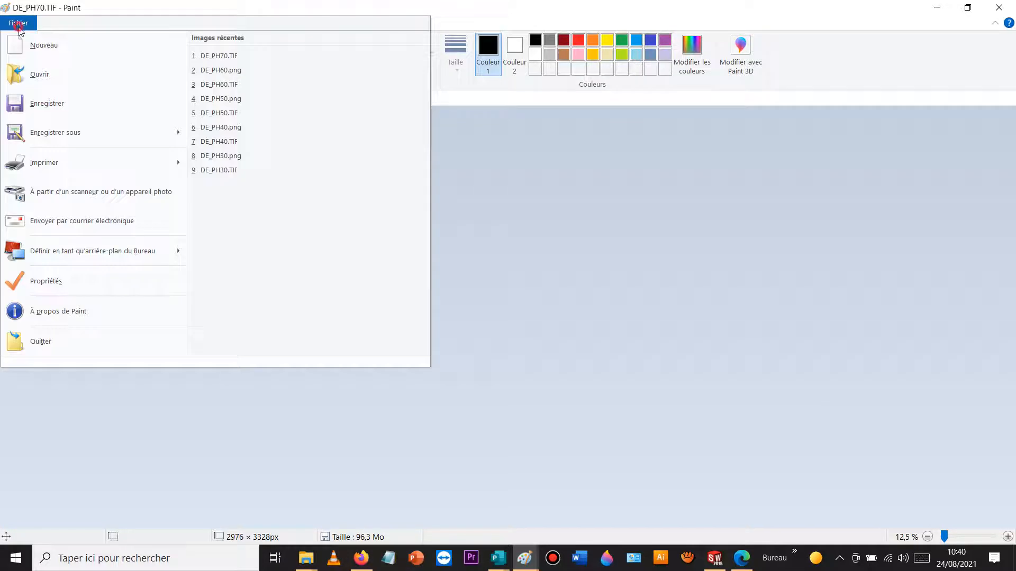
pyautogui.click(64, 137)
pyautogui.click(460, 358)
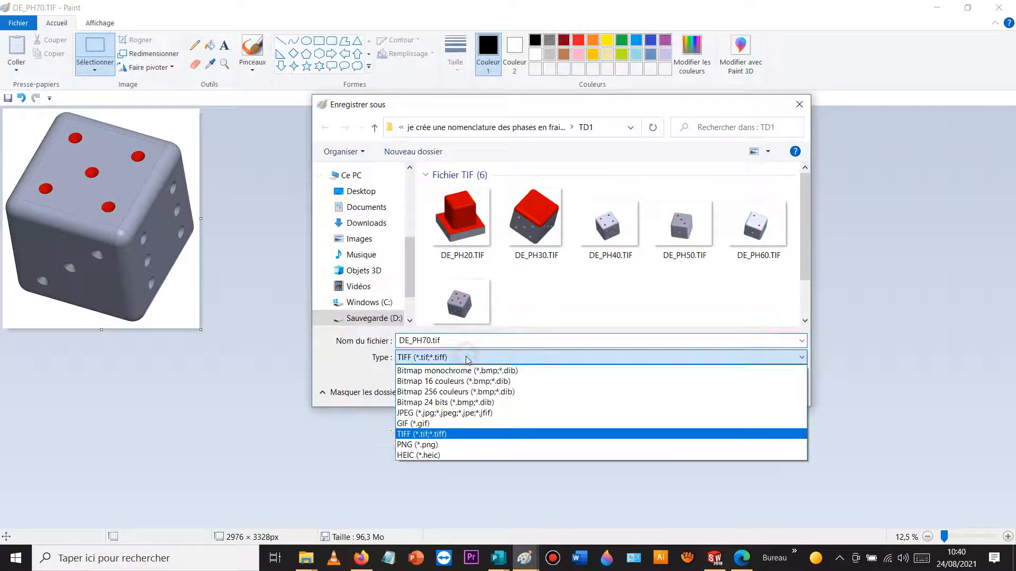
pyautogui.click(464, 445)
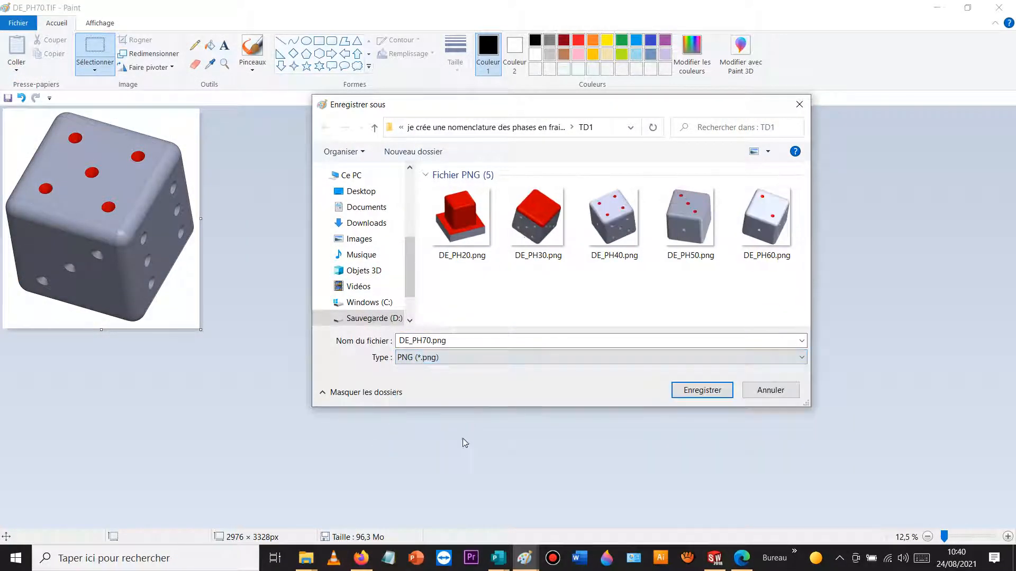
pyautogui.click(712, 391)
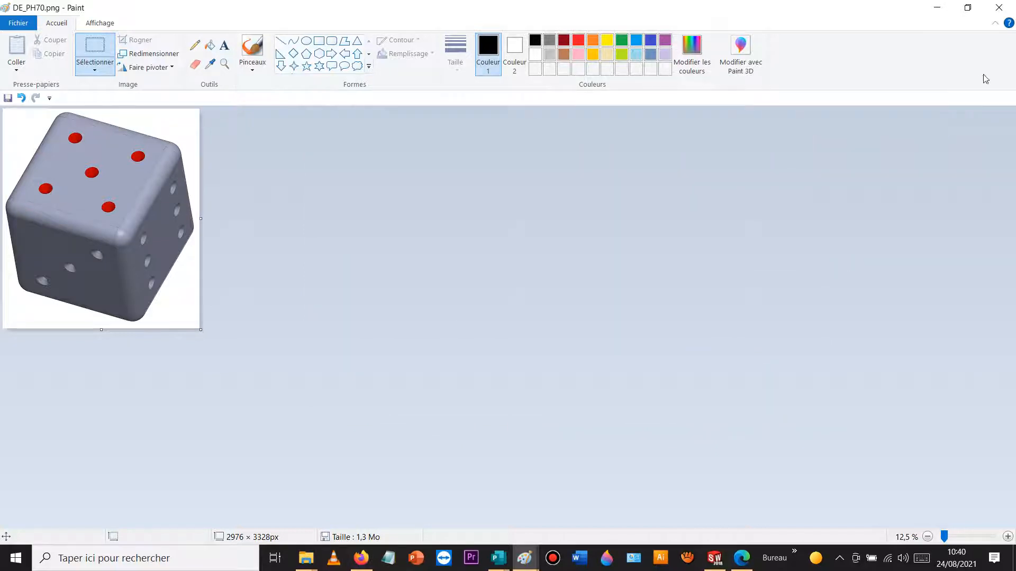
pyautogui.click(999, 7)
# - Delete the six TIF files from the TD1 folder and switch to the nomenclature drawing in SOLIDWORKS
pyautogui.moveTo(685, 292); pyautogui.dragTo(119, 247)
pyautogui.press('Delete')
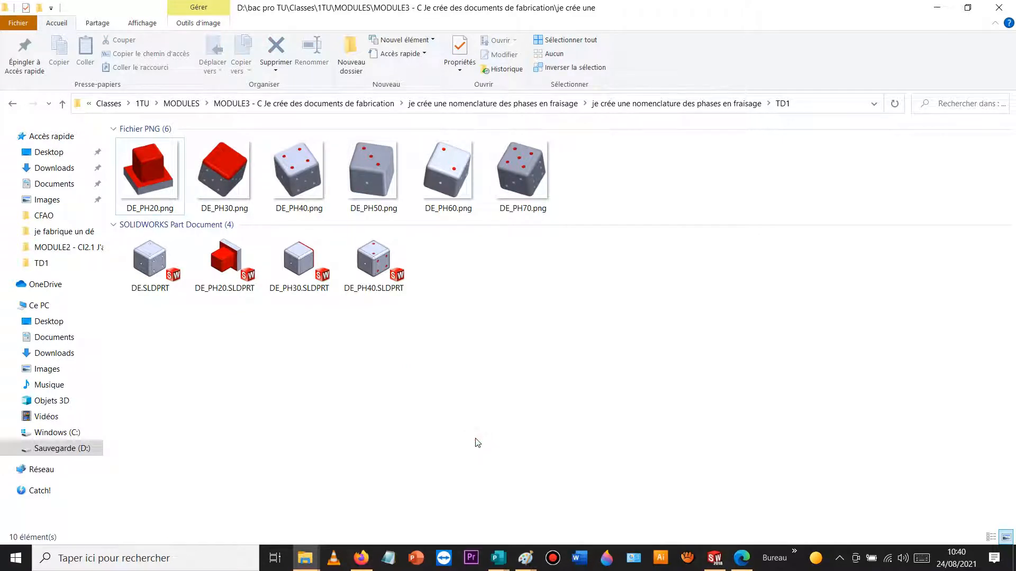
pyautogui.click(715, 559)
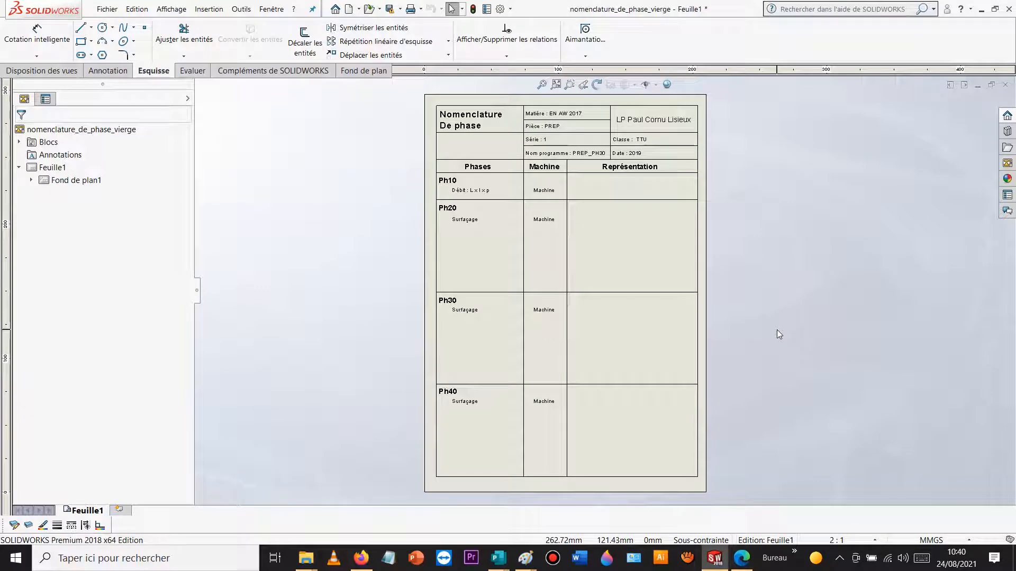
# - Save the blank nomenclature drawing under the name DE_NDP.SLDDRW in the TD1 folder
pyautogui.click(112, 11)
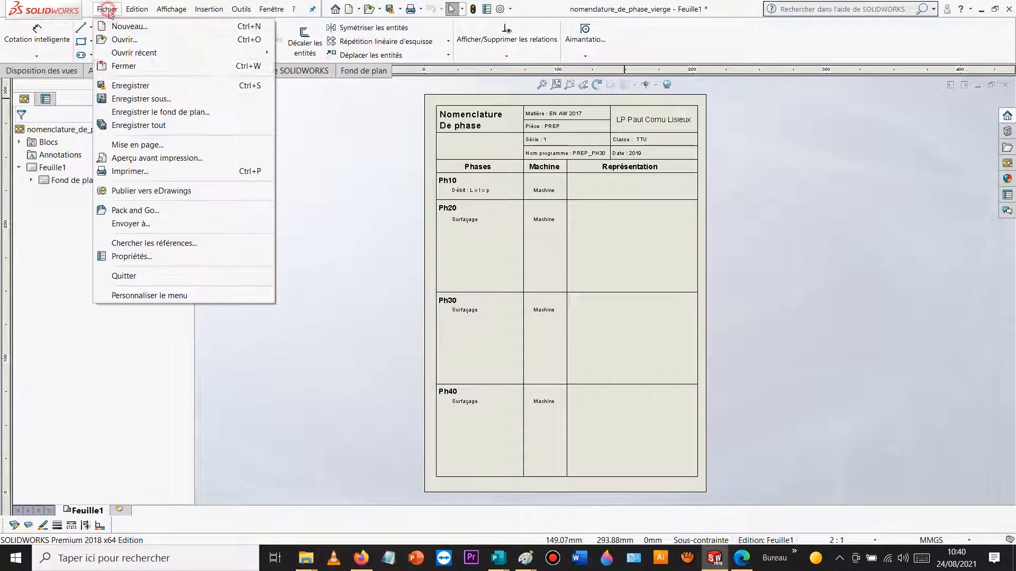
pyautogui.click(131, 104)
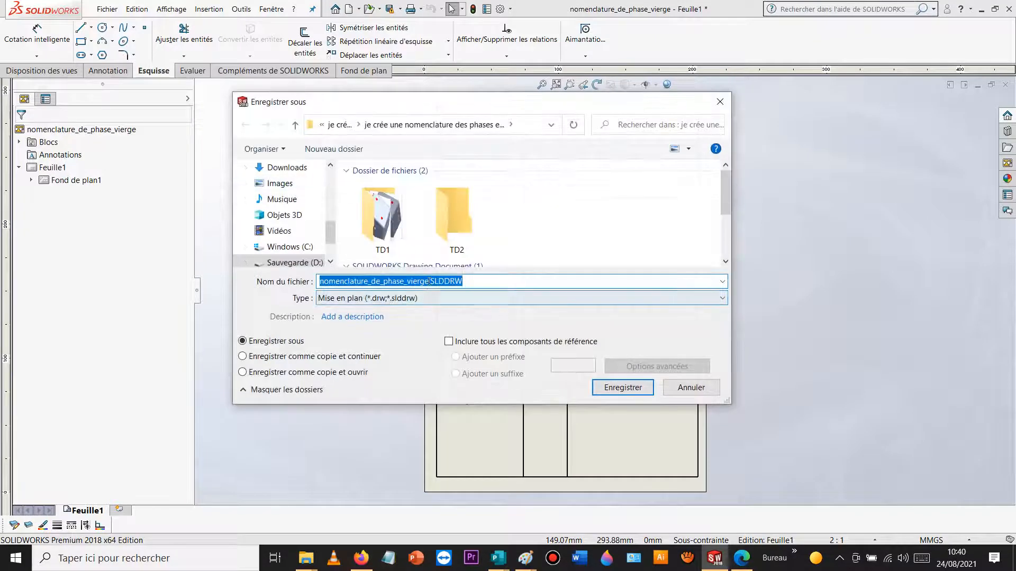
pyautogui.doubleClick(382, 217)
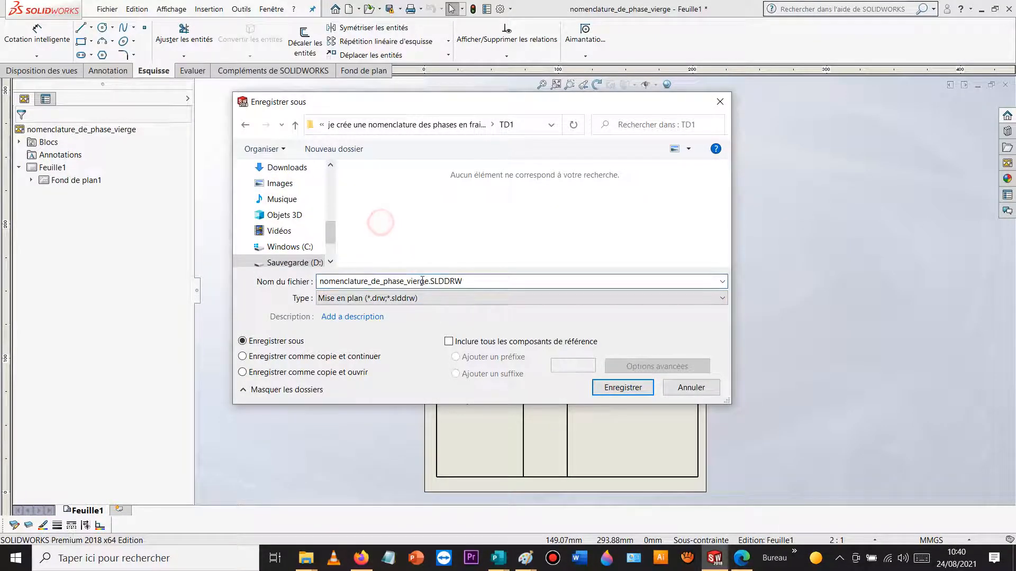
pyautogui.click(428, 281)
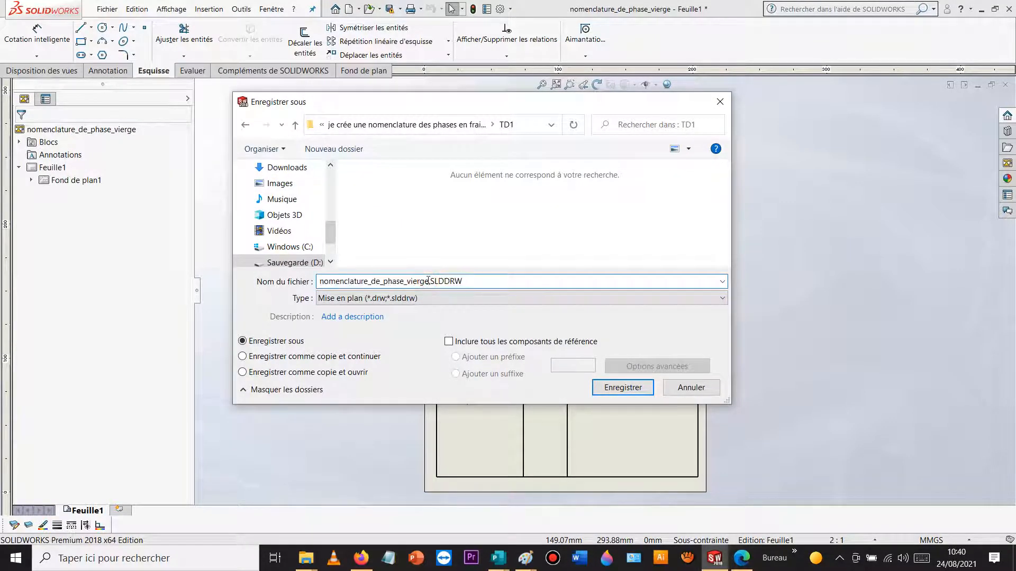
pyautogui.moveTo(428, 281); pyautogui.dragTo(303, 291)
pyautogui.write('DE_NDP')
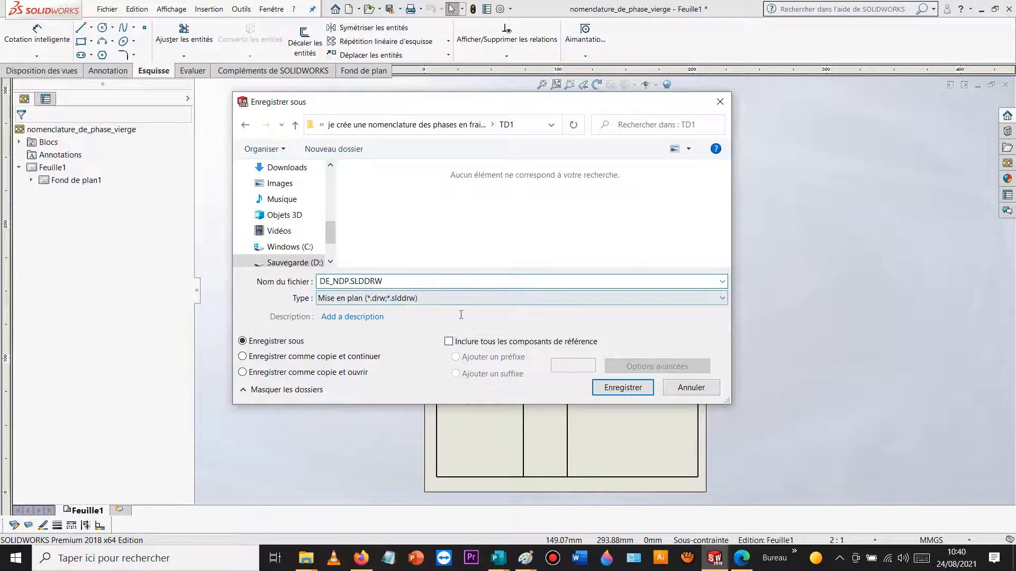
pyautogui.click(624, 388)
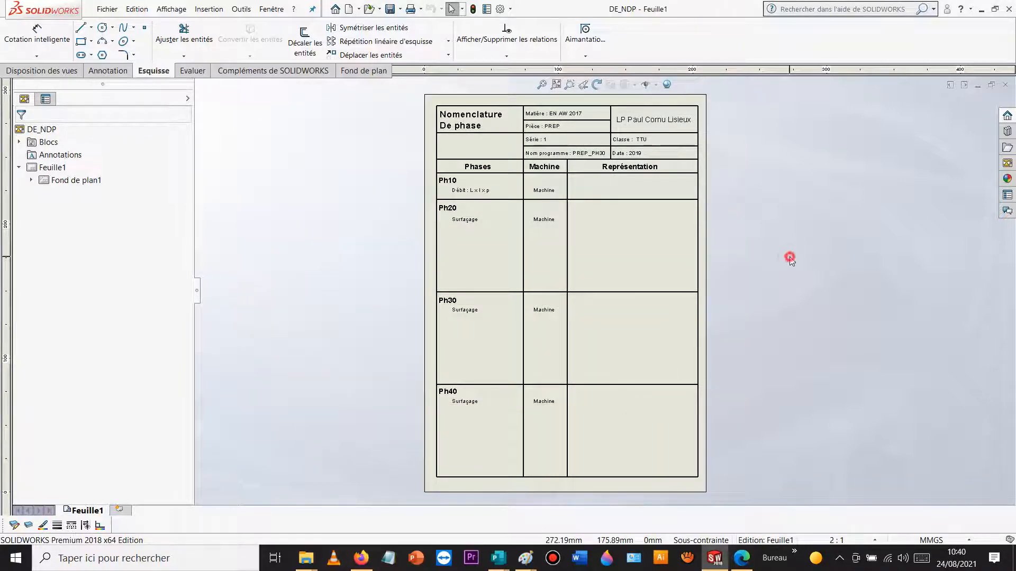
# - Insert the picture DE_PH20.png, scale it to about 15.4 × 15.4 mm and place it in the Ph20 row's Représentation cell
pyautogui.click(207, 9)
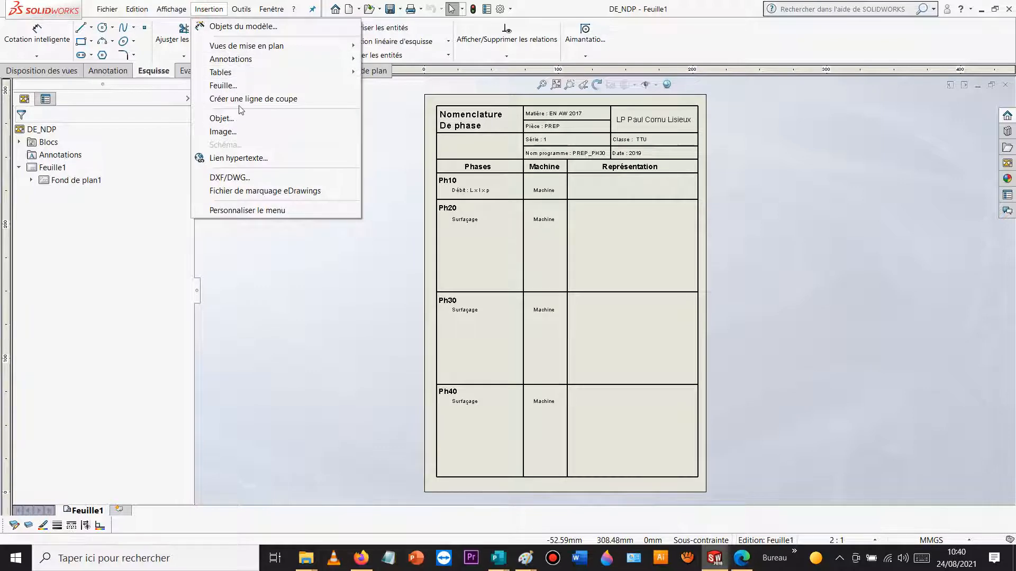
pyautogui.click(241, 132)
pyautogui.click(471, 185)
pyautogui.doubleClick(470, 185)
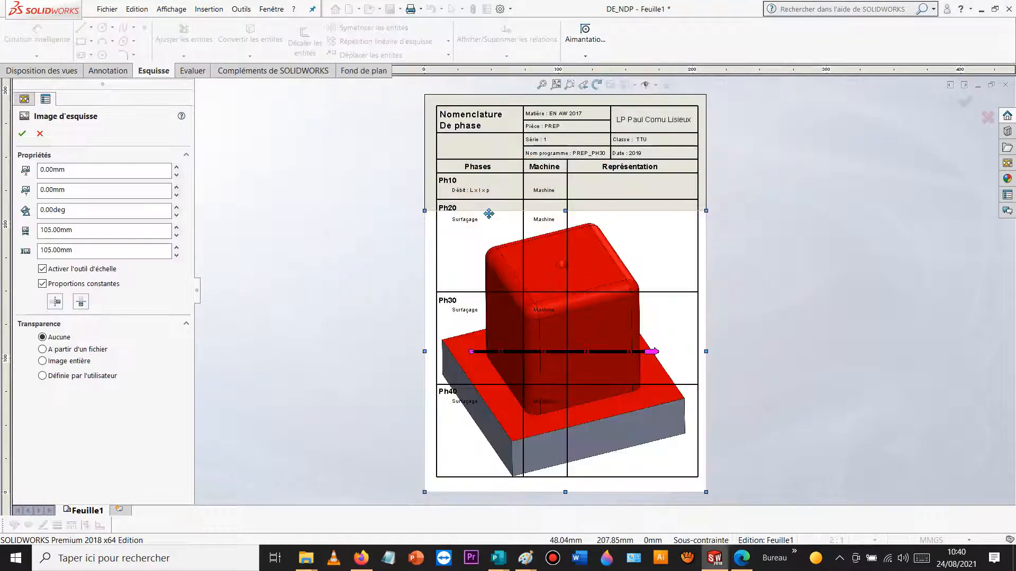
pyautogui.moveTo(705, 210)
pyautogui.mouseDown()
pyautogui.moveTo(474, 449)
pyautogui.moveTo(704, 274)
pyautogui.moveTo(666, 218)
pyautogui.moveTo(655, 221)
pyautogui.mouseUp()
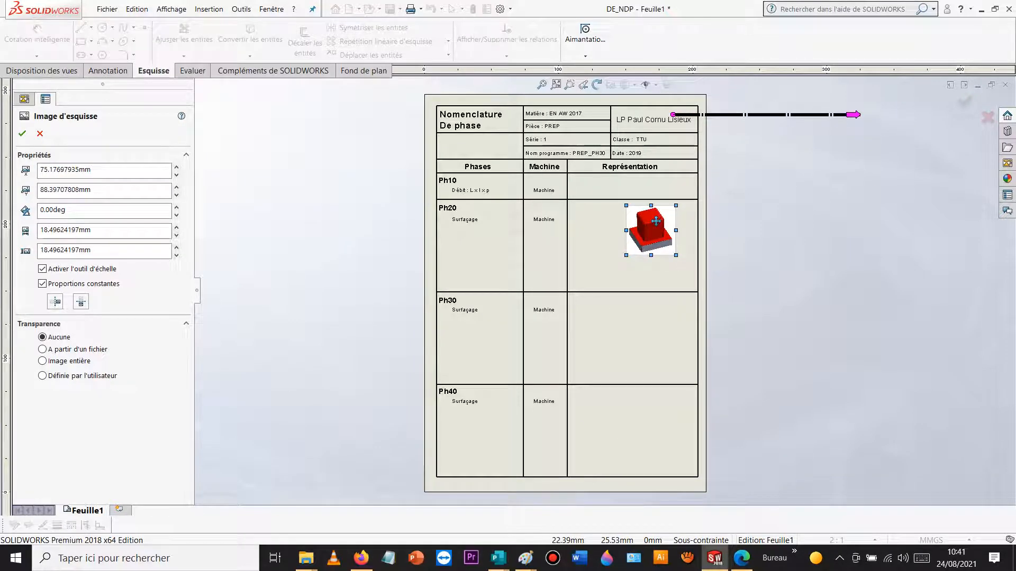
pyautogui.moveTo(675, 255); pyautogui.dragTo(660, 231)
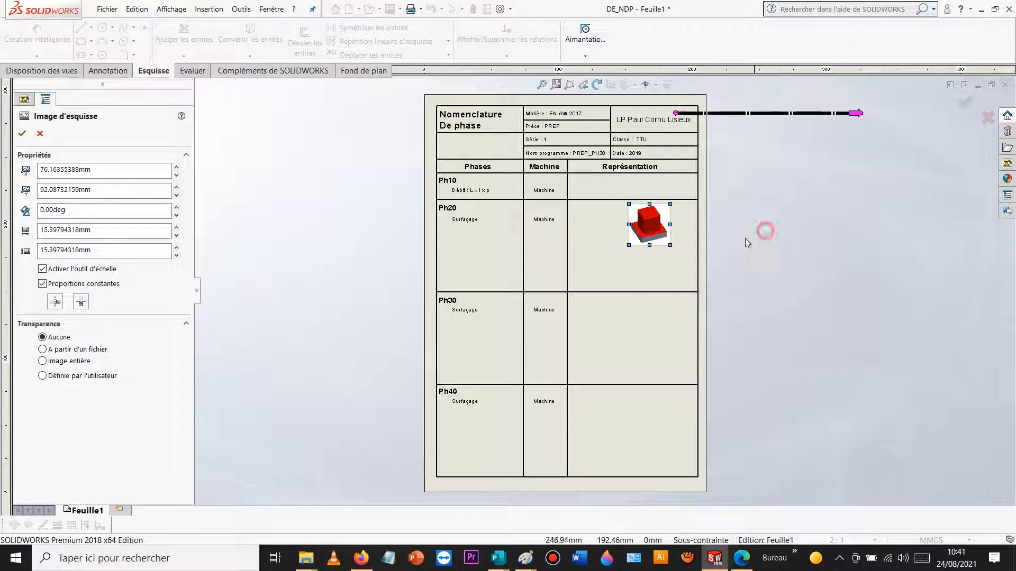
pyautogui.press('Return')
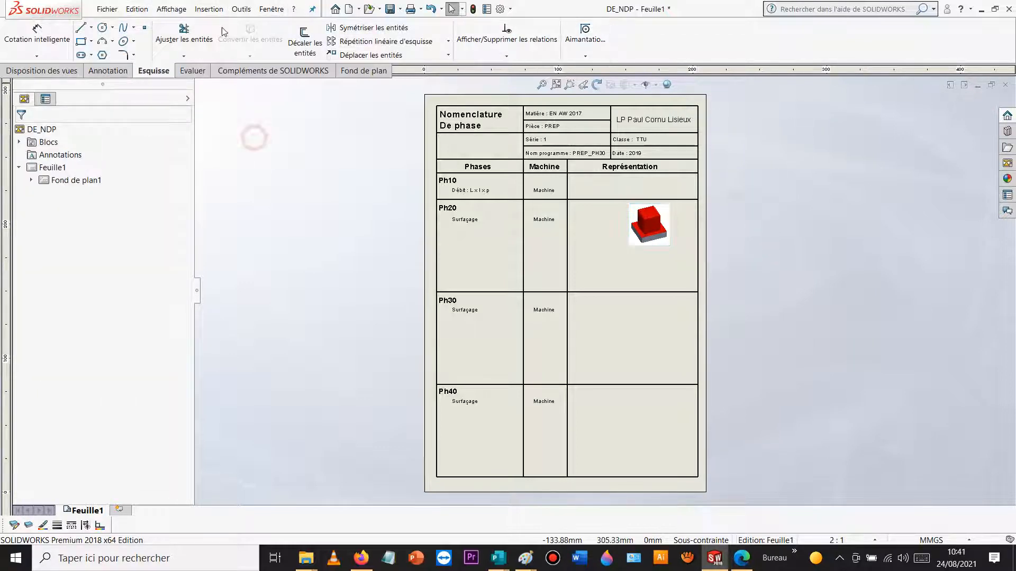
# - Insert the picture DE_PH30.png, scale it to about 15.1 × 16.5 mm and place it below the DE_PH20 picture in the Représentation column
pyautogui.click(209, 9)
pyautogui.click(250, 133)
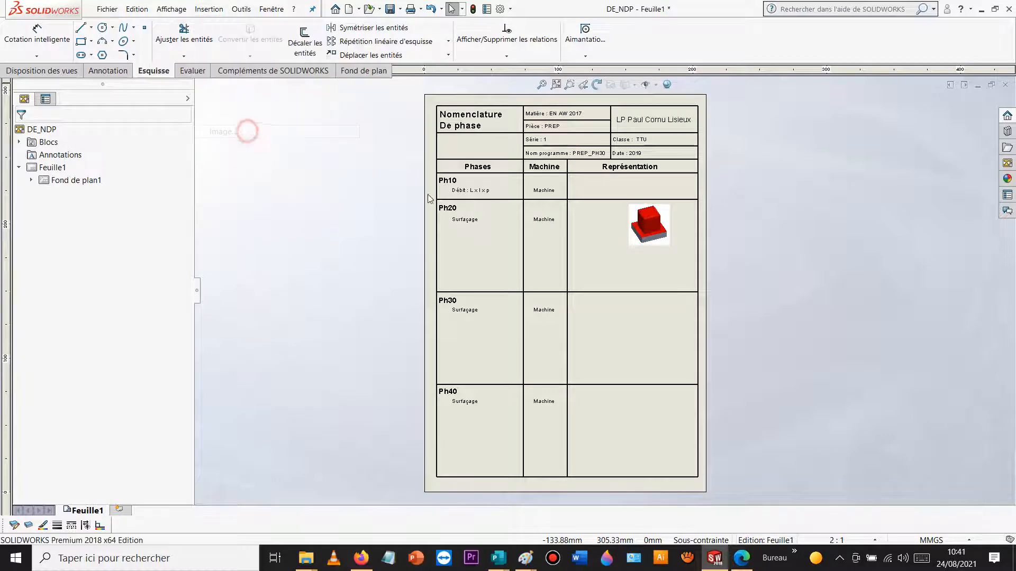
pyautogui.doubleClick(536, 220)
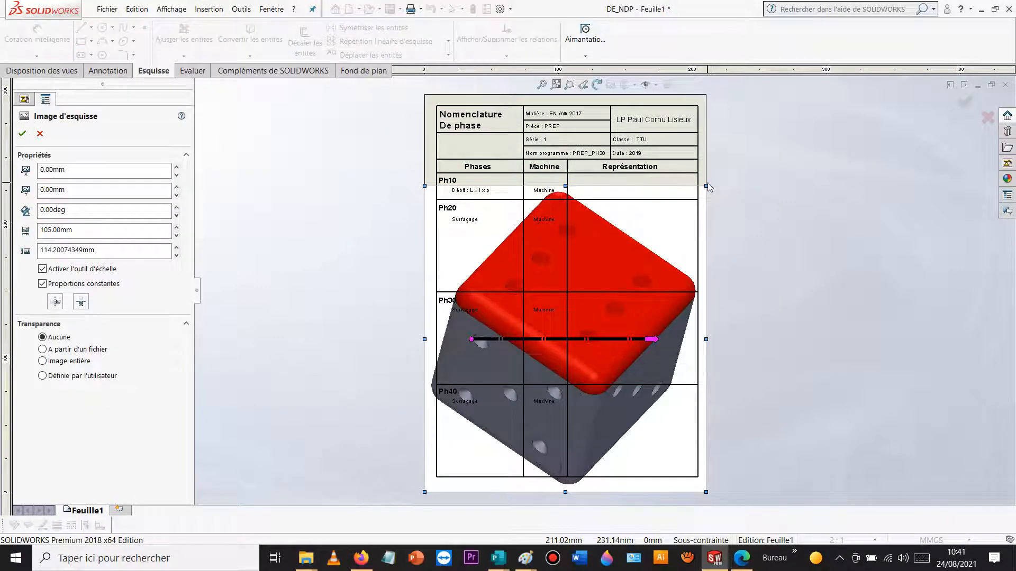
pyautogui.moveTo(705, 185); pyautogui.dragTo(660, 268)
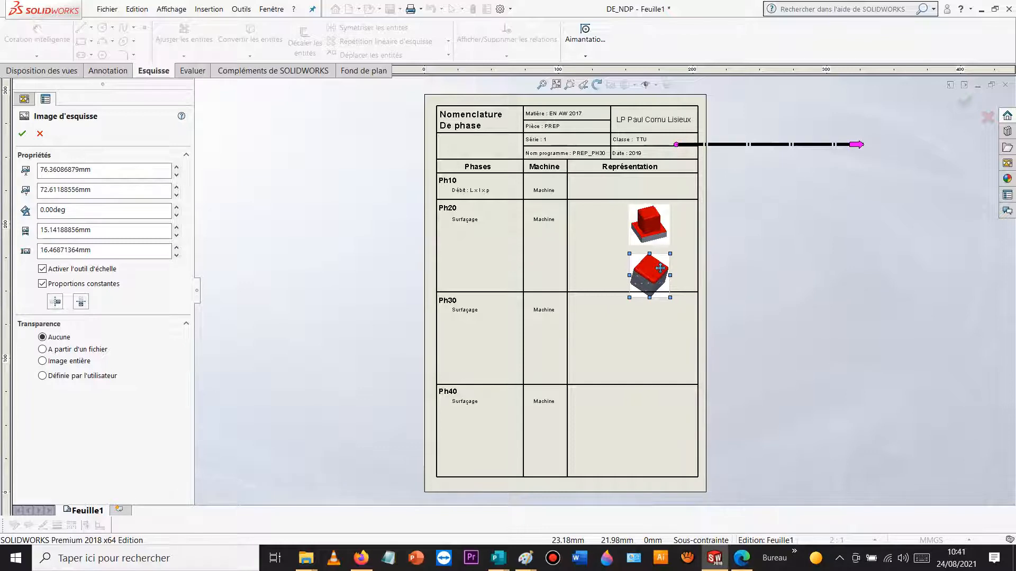
pyautogui.click(683, 297)
# - Insert the picture DE_PH40.png, scale it to about 14.4 × 16.7 mm and place it in the Ph30 row's Représentation cell
pyautogui.click(209, 9)
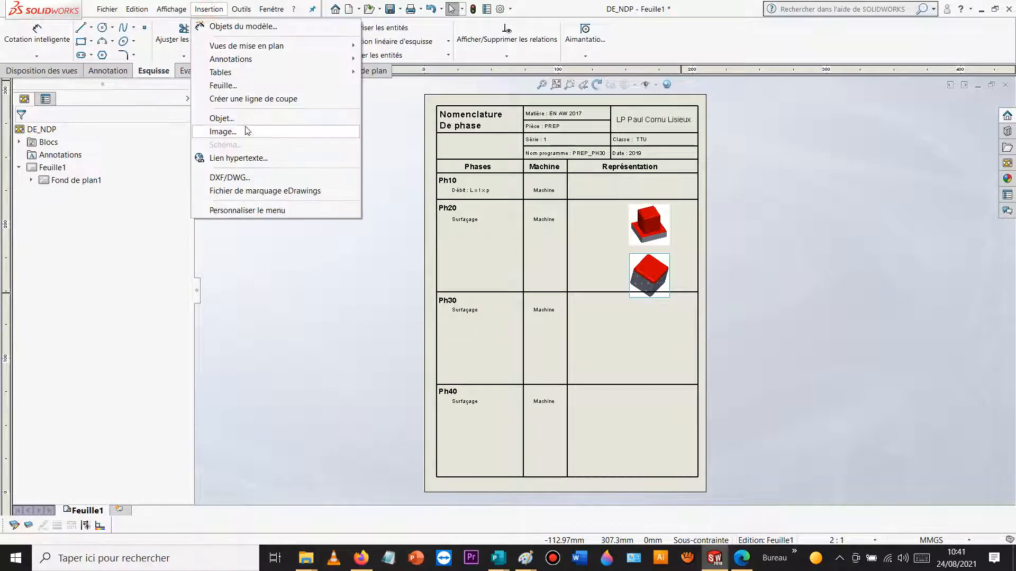
pyautogui.click(246, 132)
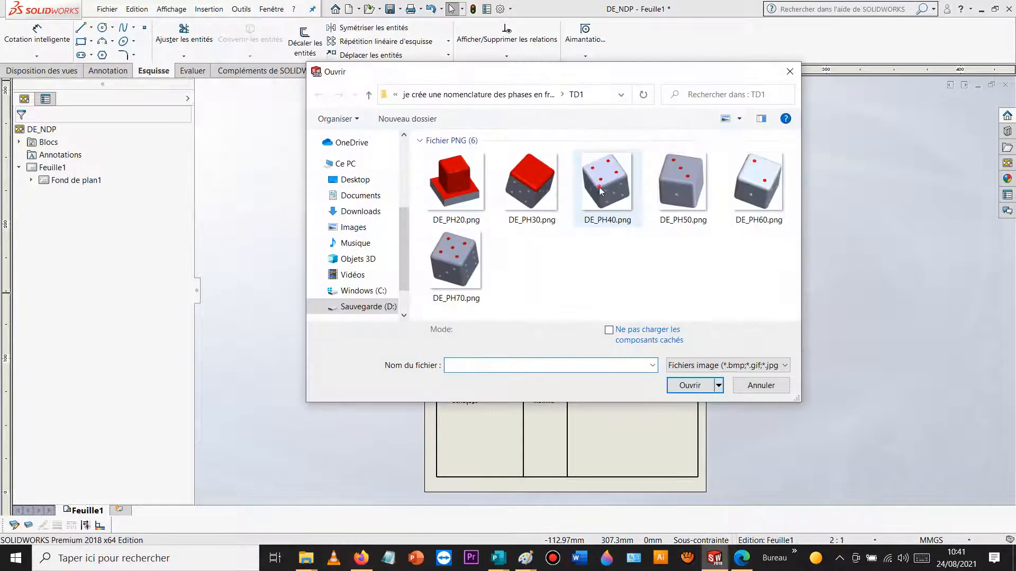
pyautogui.doubleClick(587, 224)
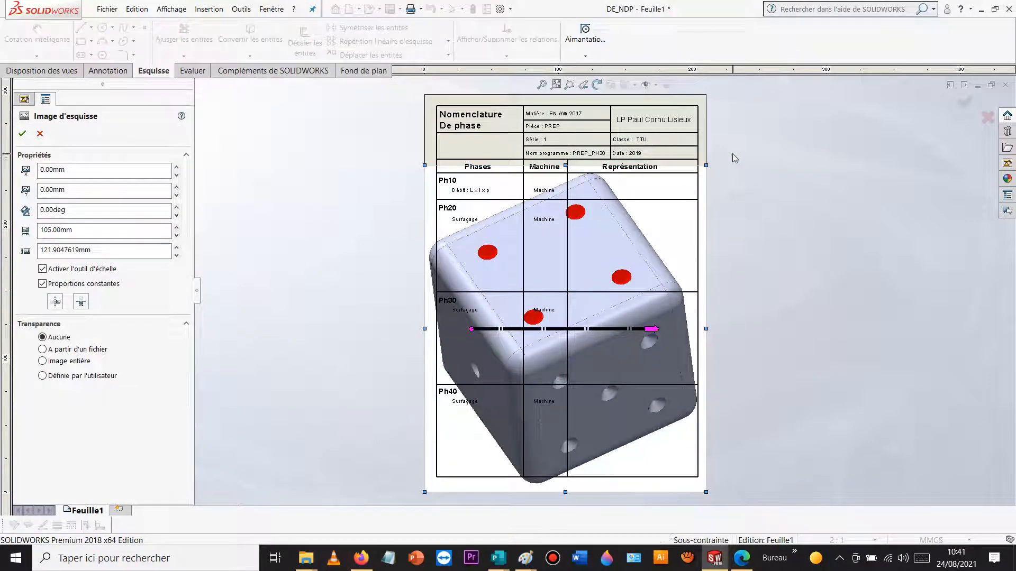
pyautogui.moveTo(705, 167)
pyautogui.mouseDown()
pyautogui.moveTo(449, 456)
pyautogui.moveTo(635, 364)
pyautogui.moveTo(663, 318)
pyautogui.moveTo(651, 315)
pyautogui.moveTo(668, 347)
pyautogui.moveTo(663, 332)
pyautogui.mouseUp()
pyautogui.click(782, 295)
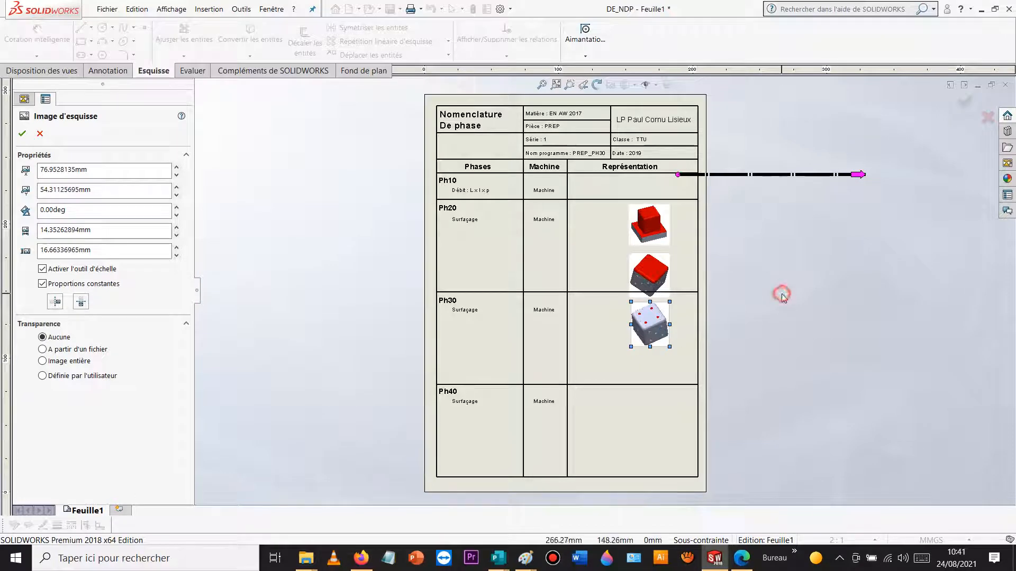
pyautogui.press('Return')
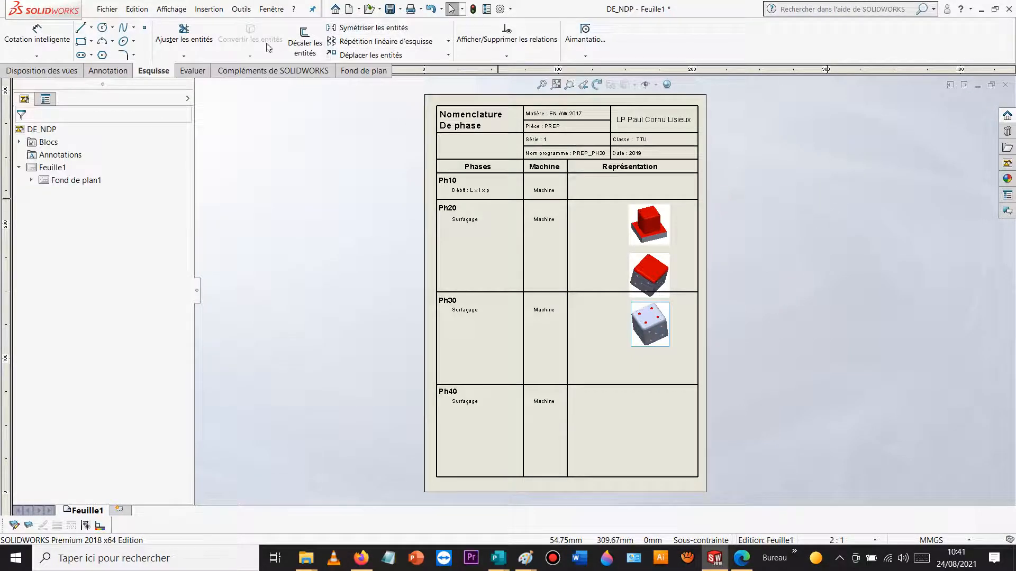
# - Insert the picture DE_PH50.png, scale it to about 14 × 16.7 mm and place it directly below the DE_PH40 picture
pyautogui.click(209, 14)
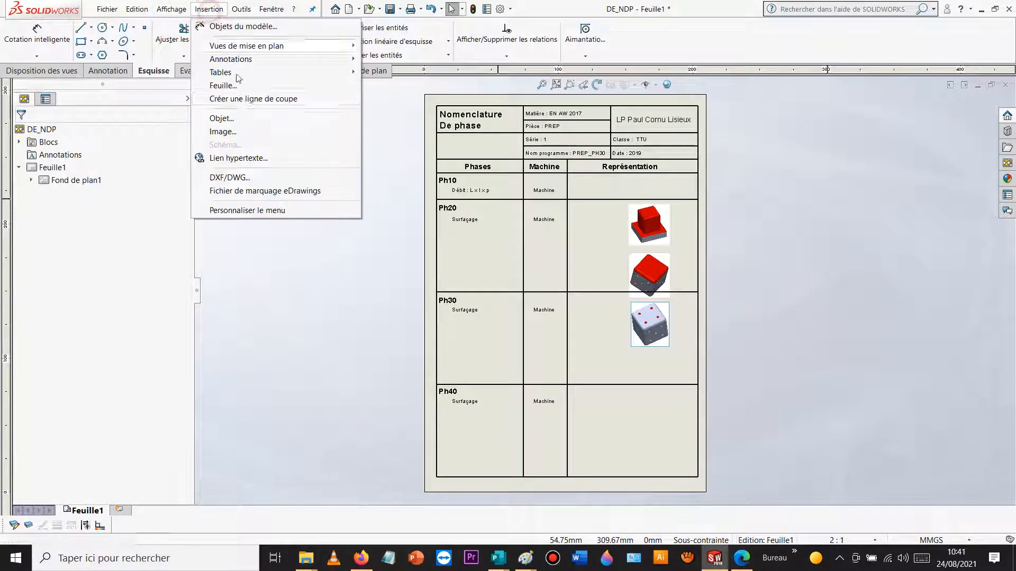
pyautogui.click(233, 131)
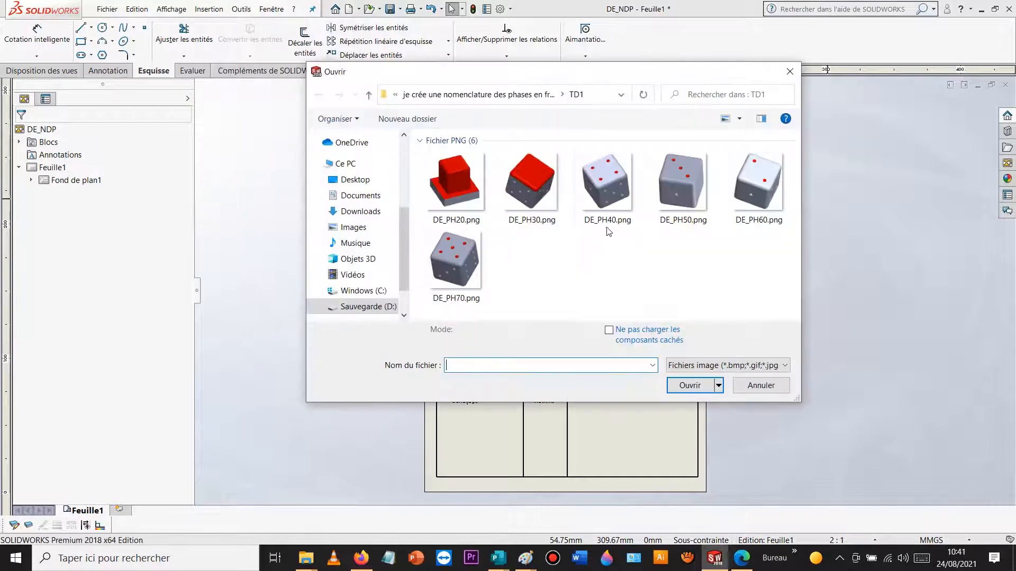
pyautogui.doubleClick(683, 182)
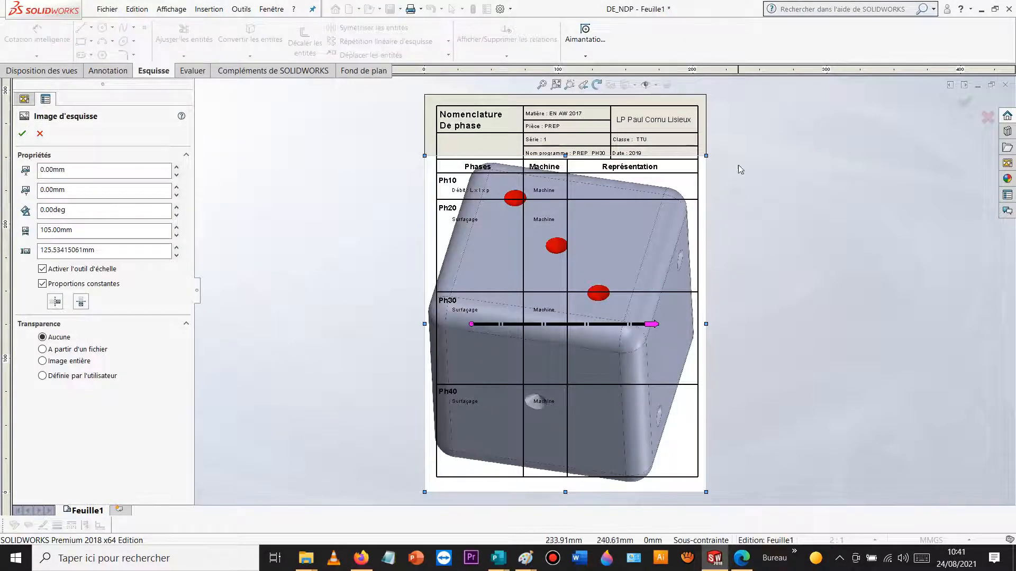
pyautogui.moveTo(706, 156); pyautogui.dragTo(655, 366)
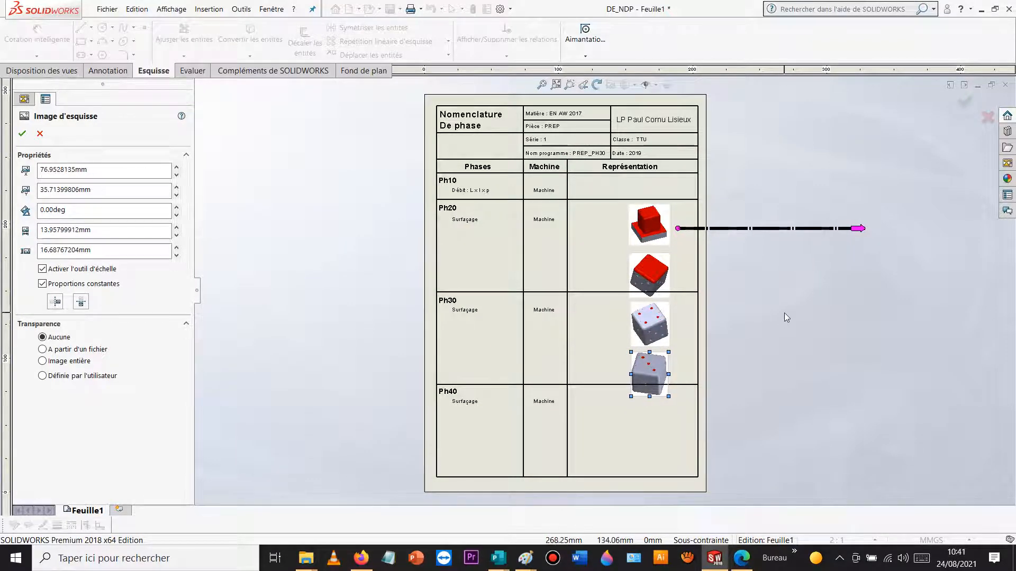
pyautogui.click(784, 313)
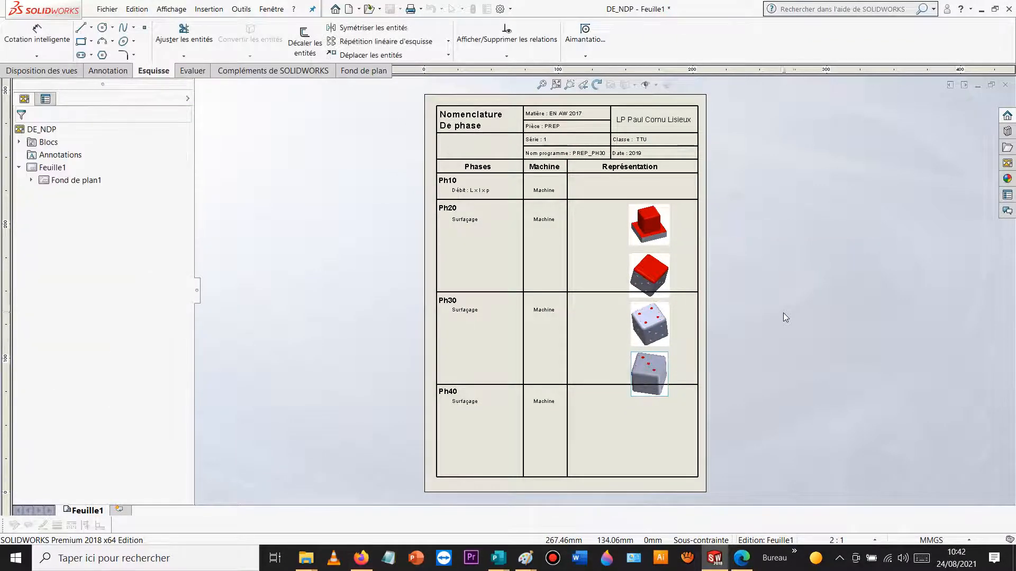
# - Insert the picture DE_PH60.png, scale it to about 12.4 × 14.5 mm and place it in the Ph40 row's Représentation cell
pyautogui.click(214, 9)
pyautogui.click(246, 133)
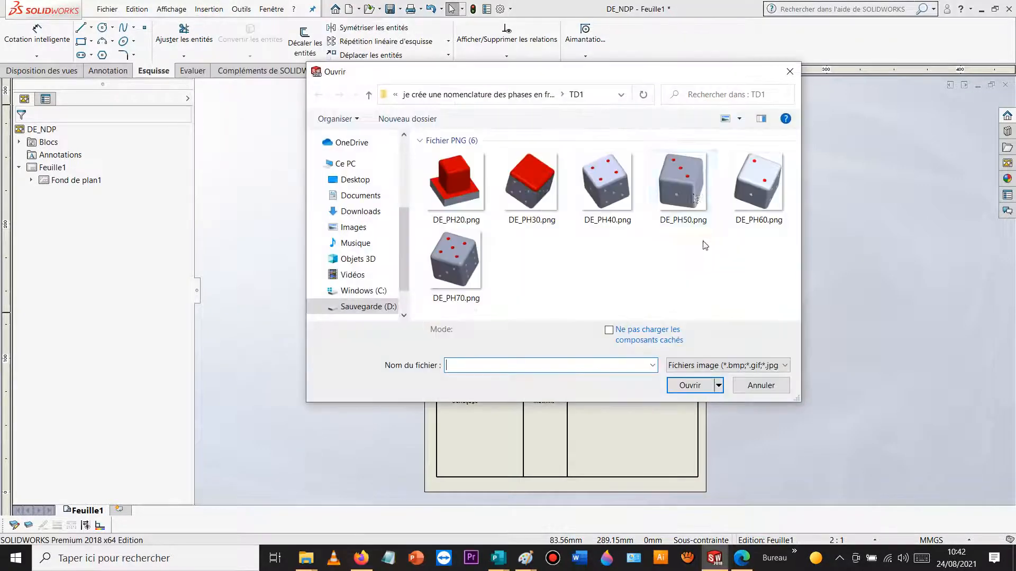
pyautogui.doubleClick(775, 188)
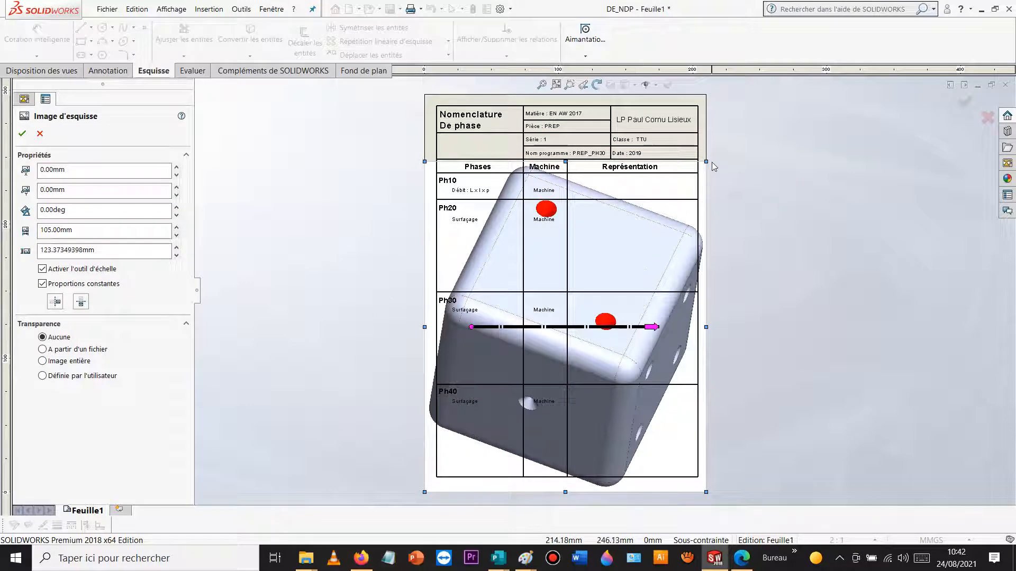
pyautogui.moveTo(708, 162); pyautogui.dragTo(467, 450)
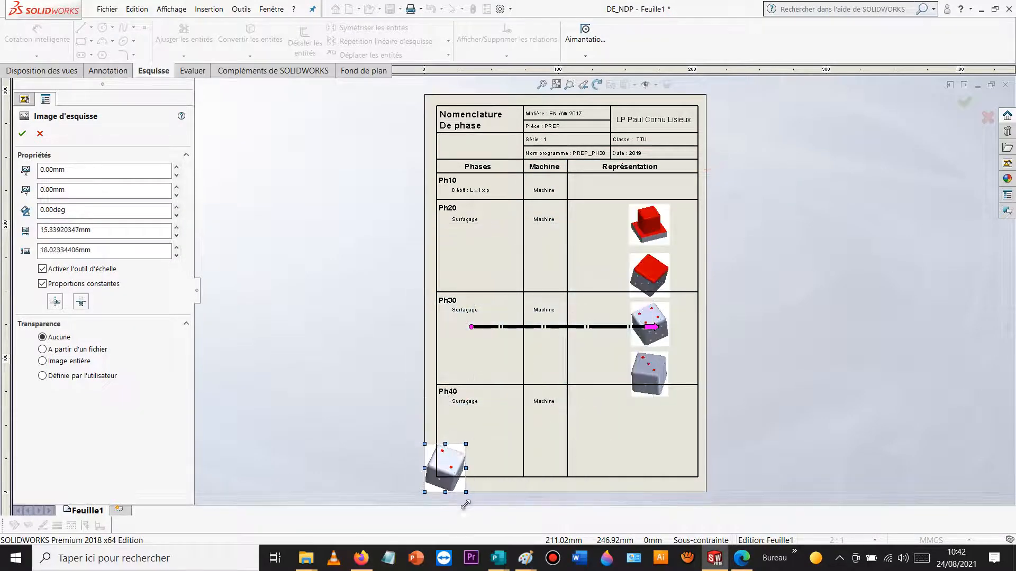
pyautogui.moveTo(460, 485); pyautogui.dragTo(660, 411)
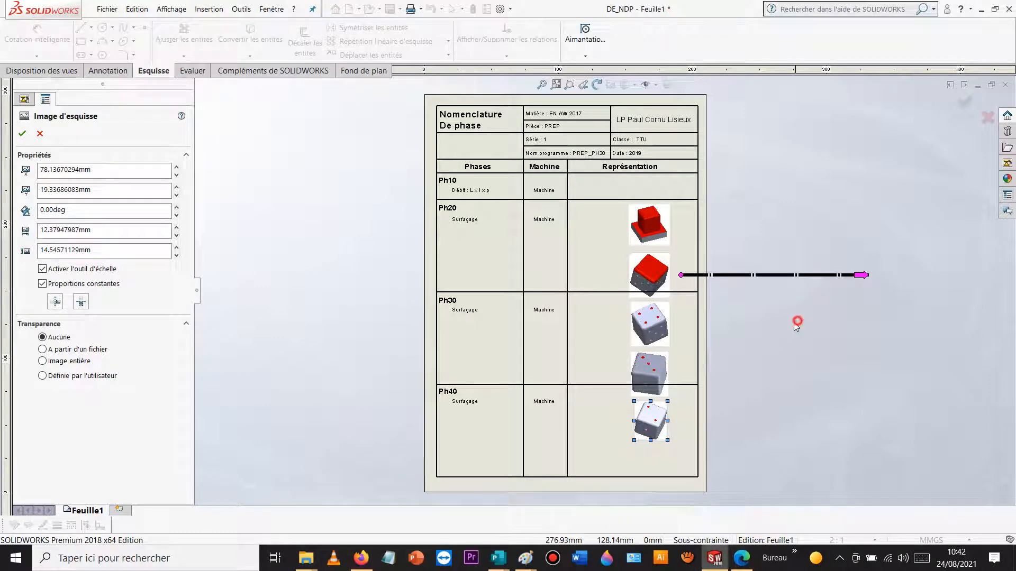
pyautogui.click(292, 114)
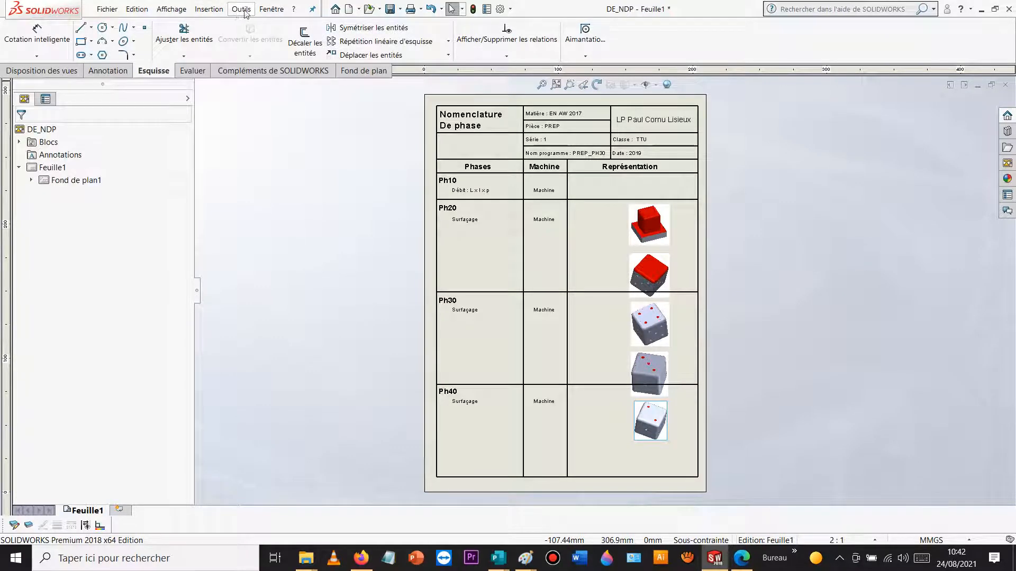
# - Insert the picture DE_PH70.png, scale it to about 14.4 × 16.1 mm and place it below the DE_PH60 picture
pyautogui.click(209, 9)
pyautogui.click(244, 131)
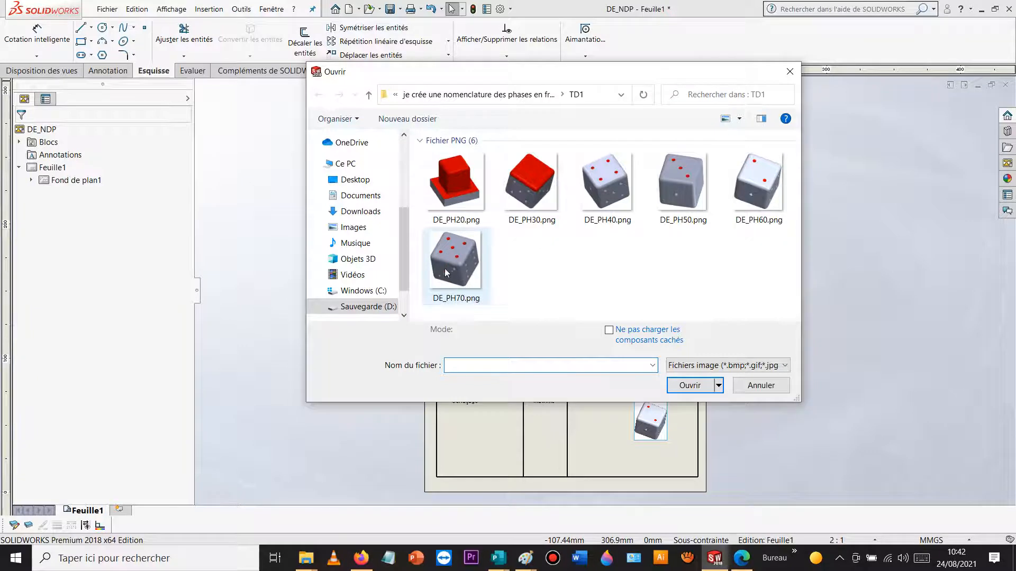
pyautogui.doubleClick(443, 274)
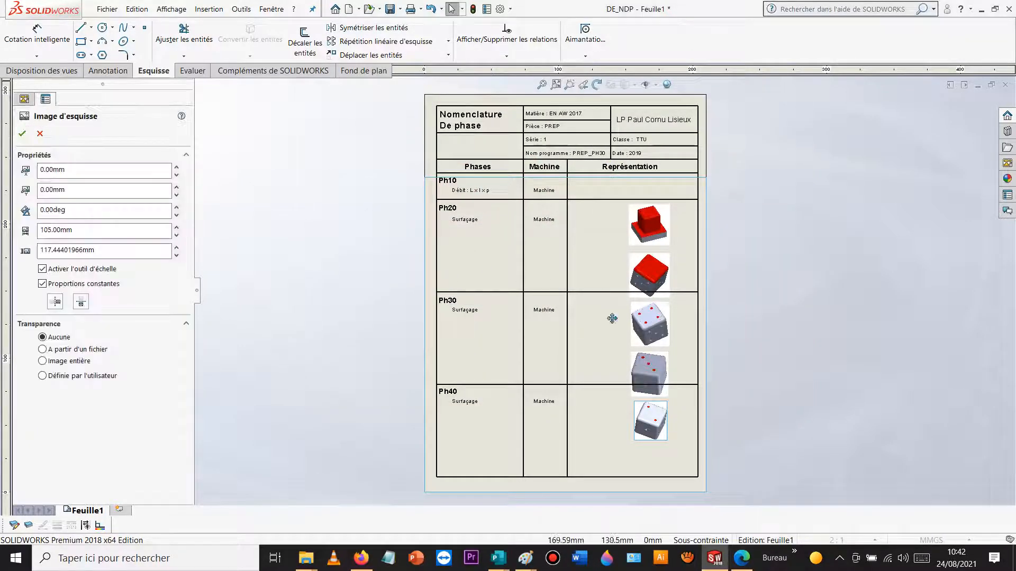
pyautogui.moveTo(706, 179); pyautogui.dragTo(640, 465)
pyautogui.scroll(-2, 651, 271)
pyautogui.scroll(3, 653, 273)
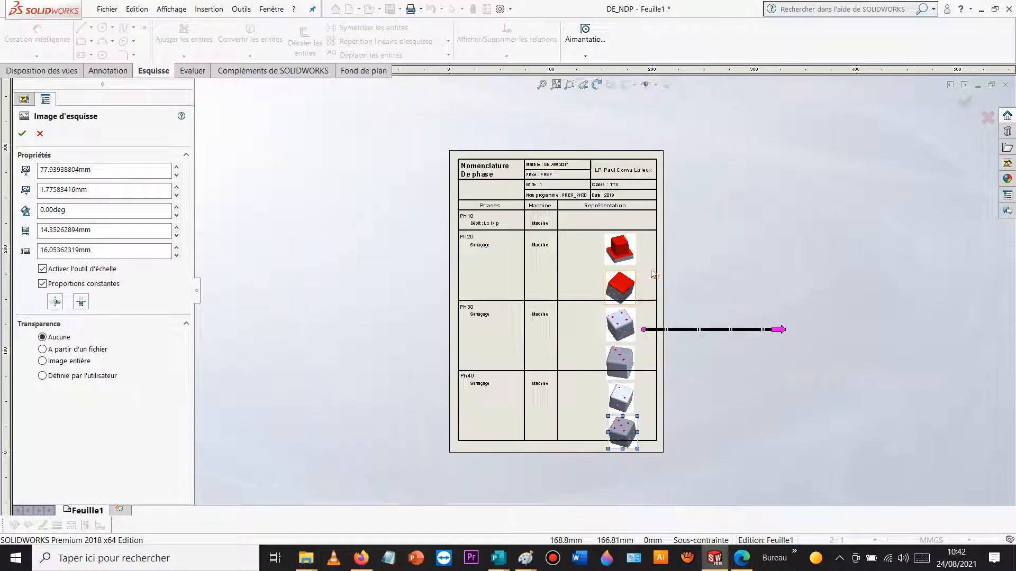
pyautogui.scroll(-2, 644, 189)
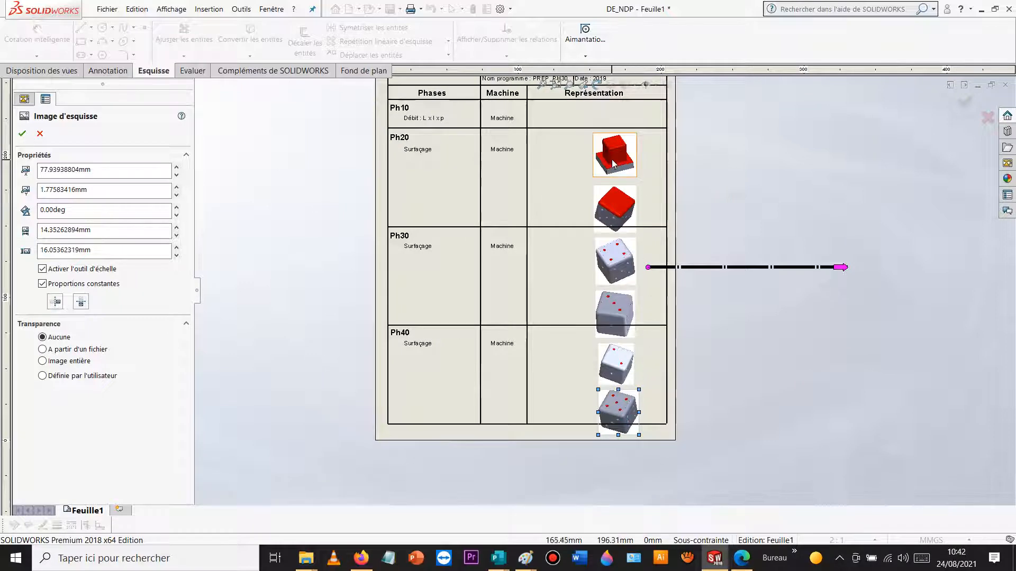
pyautogui.click(645, 167)
# - Scale the DE_PH20 picture in the Ph20 row down slightly
pyautogui.click(633, 169)
pyautogui.moveTo(632, 174); pyautogui.dragTo(630, 171)
pyautogui.click(627, 181)
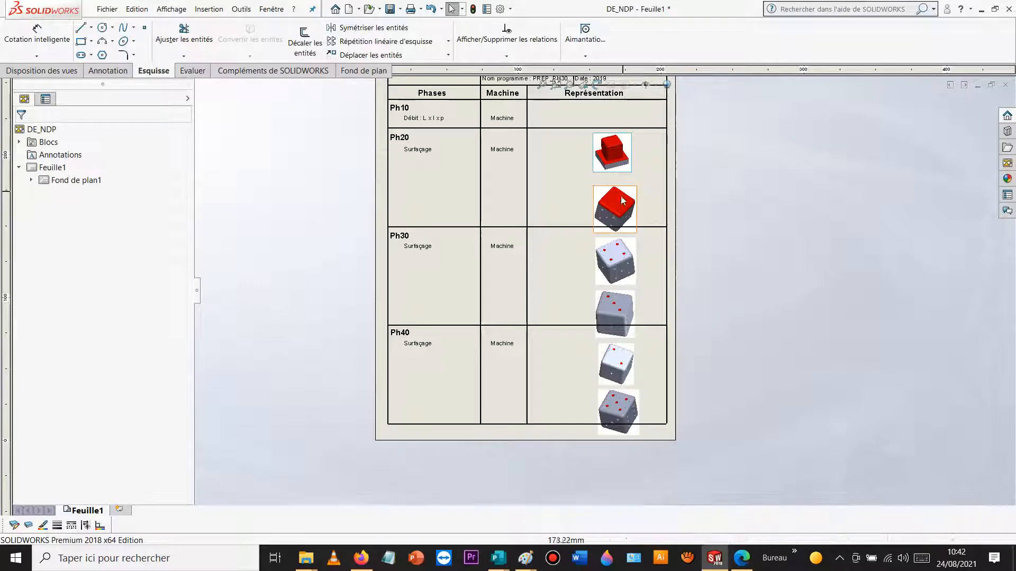
# - Scale the DE_PH30 picture down and move it up to sit entirely within the Ph20 row, just below the DE_PH20 picture
pyautogui.click(625, 195)
pyautogui.moveTo(635, 234); pyautogui.dragTo(628, 223)
pyautogui.click(629, 224)
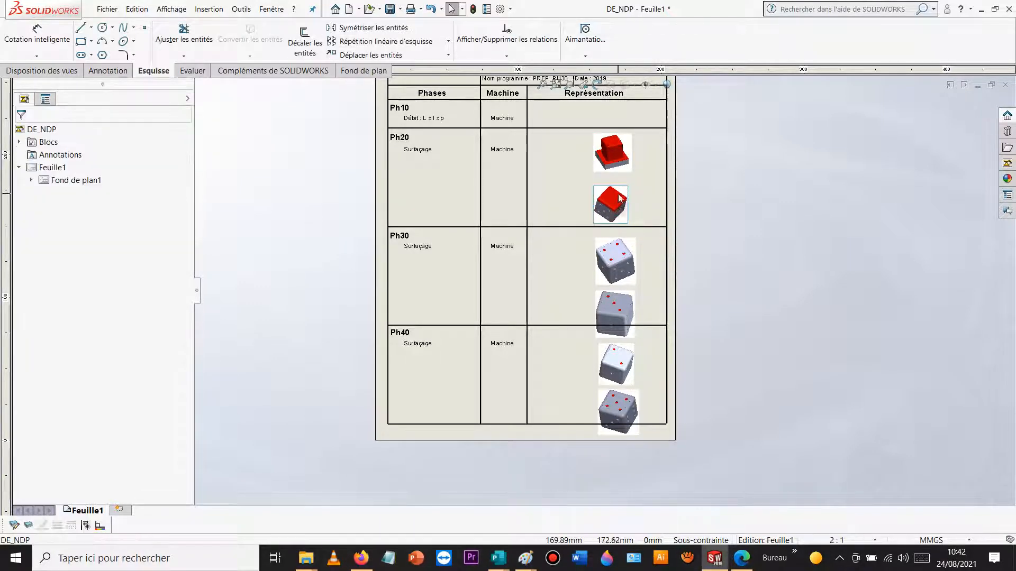
pyautogui.click(615, 200)
pyautogui.moveTo(615, 200); pyautogui.dragTo(615, 189)
pyautogui.click(615, 190)
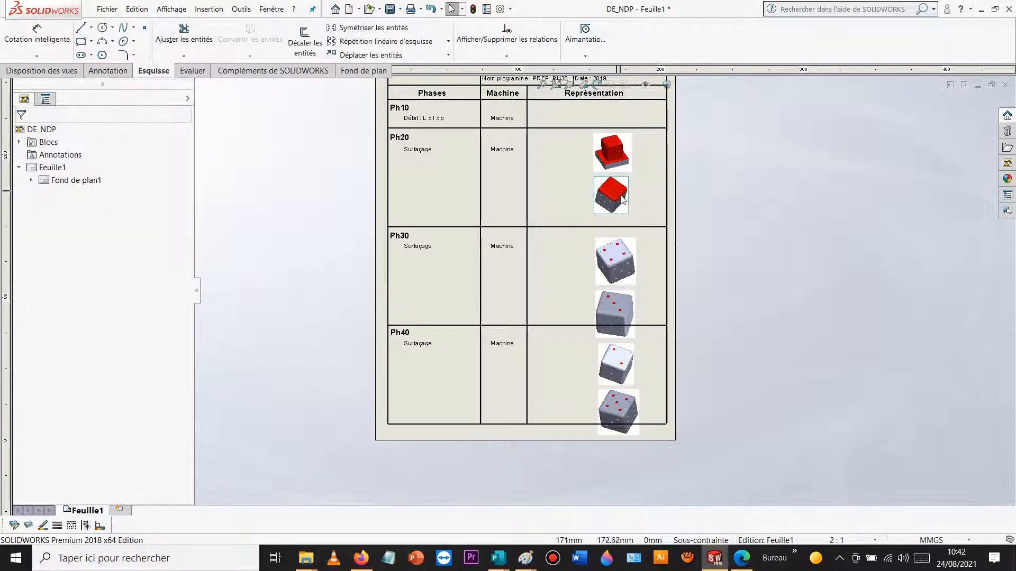
# - Scale down the DE_PH40 picture and the DE_PH50 picture, the latter to about 10 × 12 mm, and move both up the column
pyautogui.click(614, 257)
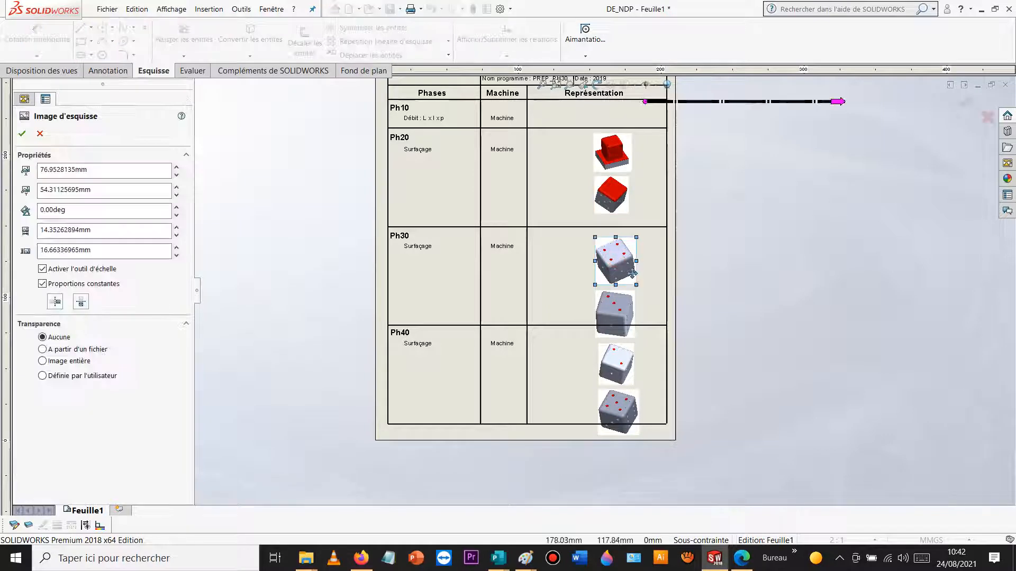
pyautogui.moveTo(635, 284); pyautogui.dragTo(614, 239)
pyautogui.click(623, 274)
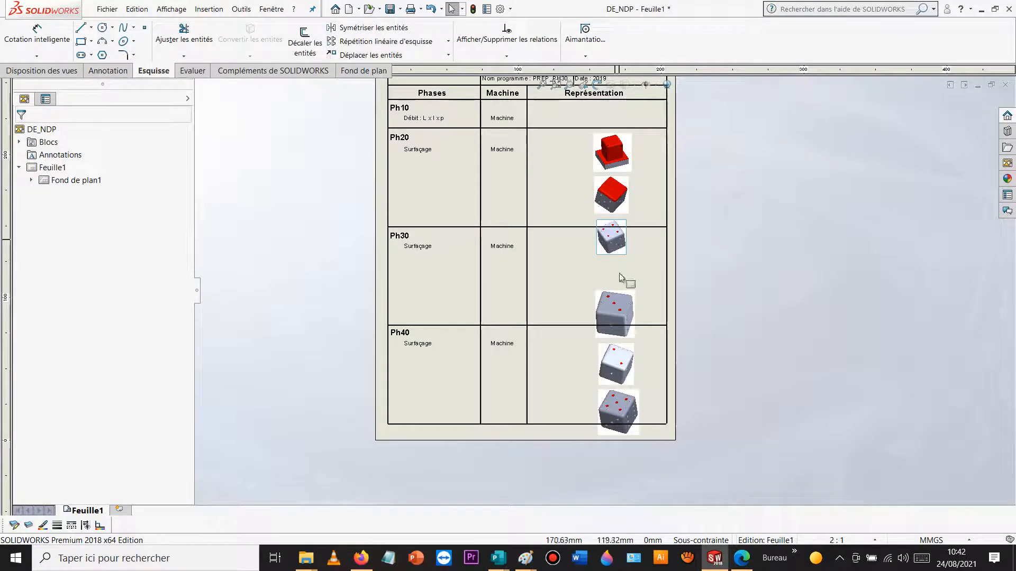
pyautogui.click(614, 312)
pyautogui.moveTo(635, 339); pyautogui.dragTo(620, 283)
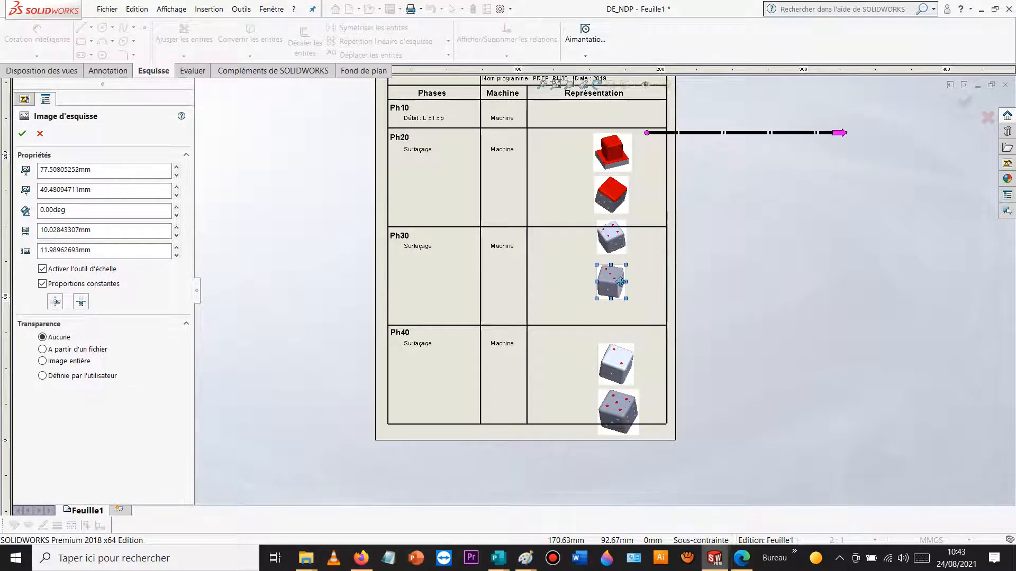
pyautogui.click(629, 312)
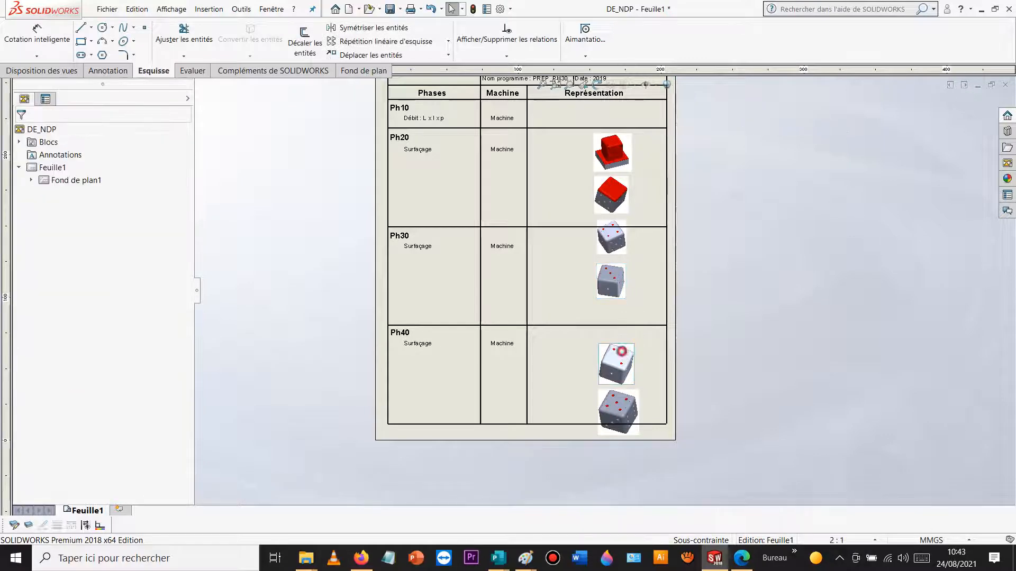
# - Scale the DE_PH60 picture to about 10.5 × 12.3 mm and DE_PH70 to about 12.6 × 14 mm, moving both up
pyautogui.click(624, 356)
pyautogui.moveTo(622, 358)
pyautogui.mouseDown()
pyautogui.moveTo(619, 322)
pyautogui.moveTo(626, 344)
pyautogui.mouseUp()
pyautogui.click(659, 365)
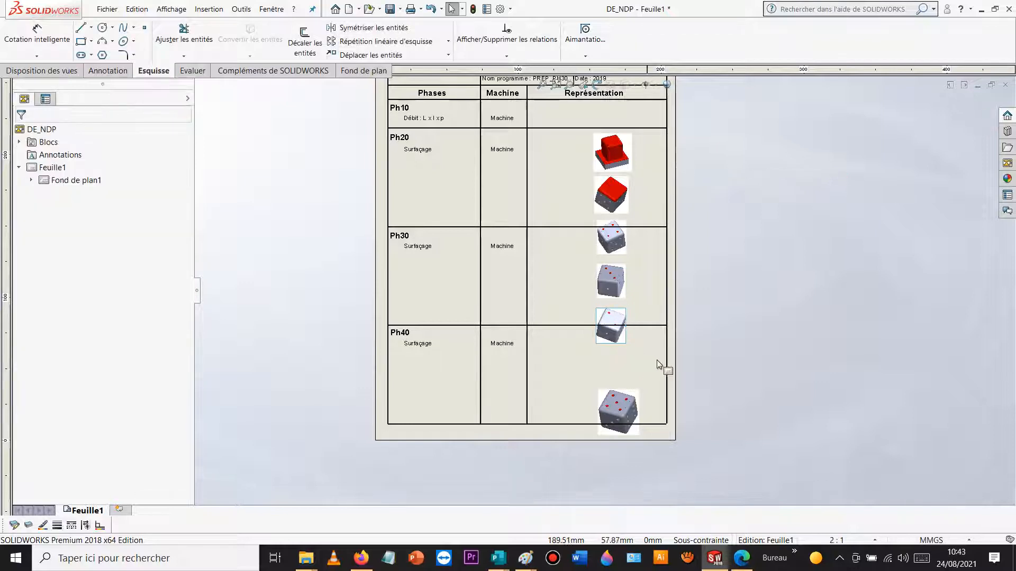
pyautogui.click(627, 401)
pyautogui.moveTo(639, 434); pyautogui.dragTo(616, 395)
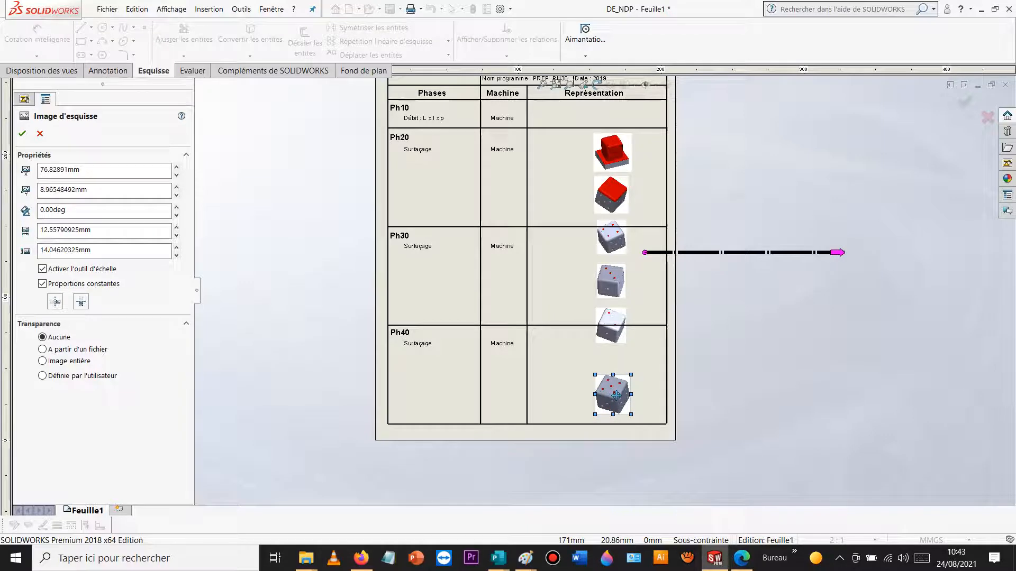
pyautogui.click(614, 368)
# - Move the DE_PH60 picture down so that it sits within the Ph40 row, just below its upper border
pyautogui.click(612, 338)
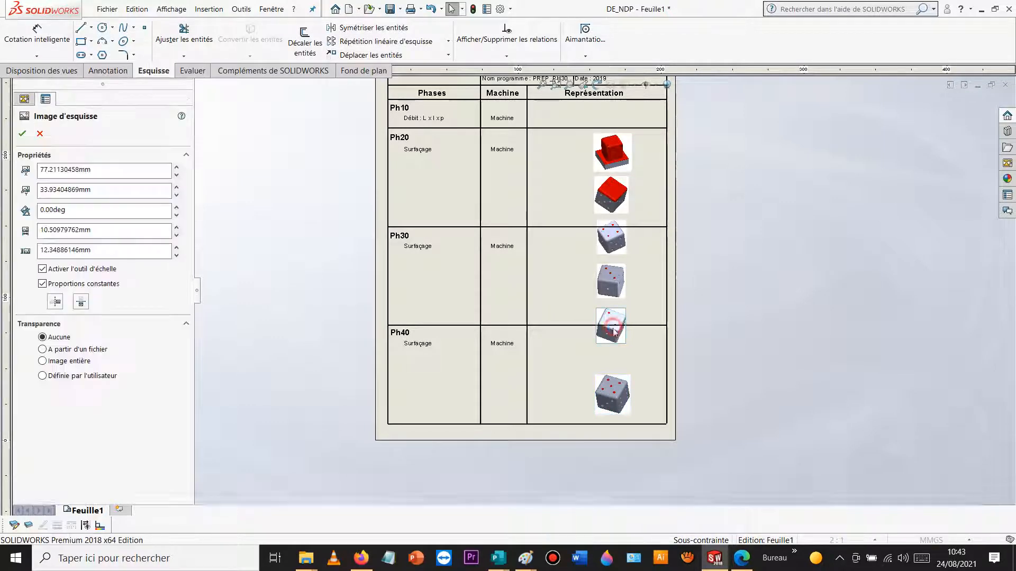
pyautogui.moveTo(613, 339); pyautogui.dragTo(614, 356)
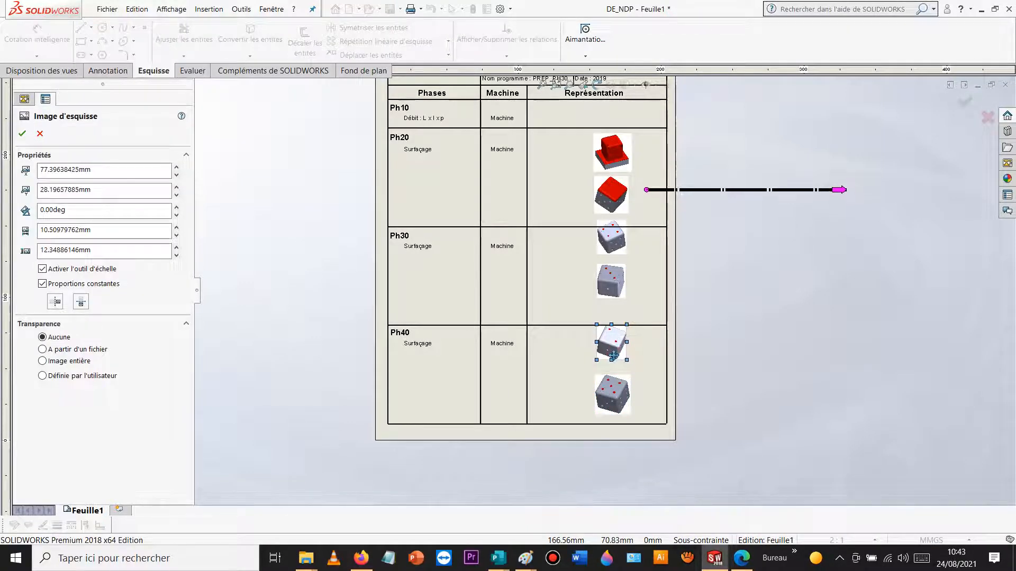
pyautogui.click(625, 301)
# - Move the DE_PH50 and DE_PH40 pictures down so that both sit inside the Ph30 row's Représentation cell
pyautogui.click(621, 284)
pyautogui.moveTo(621, 285); pyautogui.dragTo(616, 295)
pyautogui.click(623, 249)
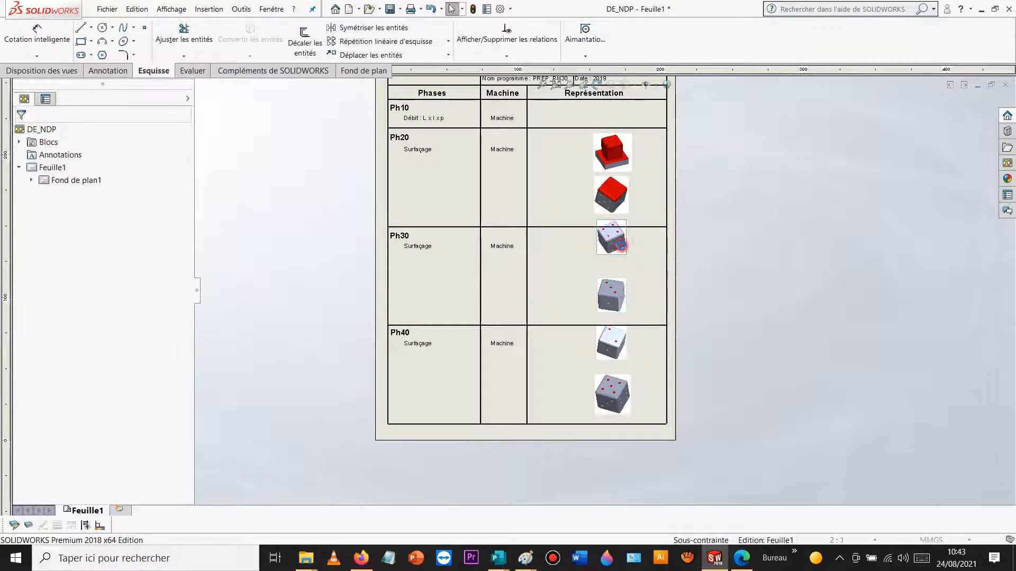
pyautogui.doubleClick(622, 249)
pyautogui.moveTo(623, 251); pyautogui.dragTo(622, 256)
pyautogui.press('Escape')
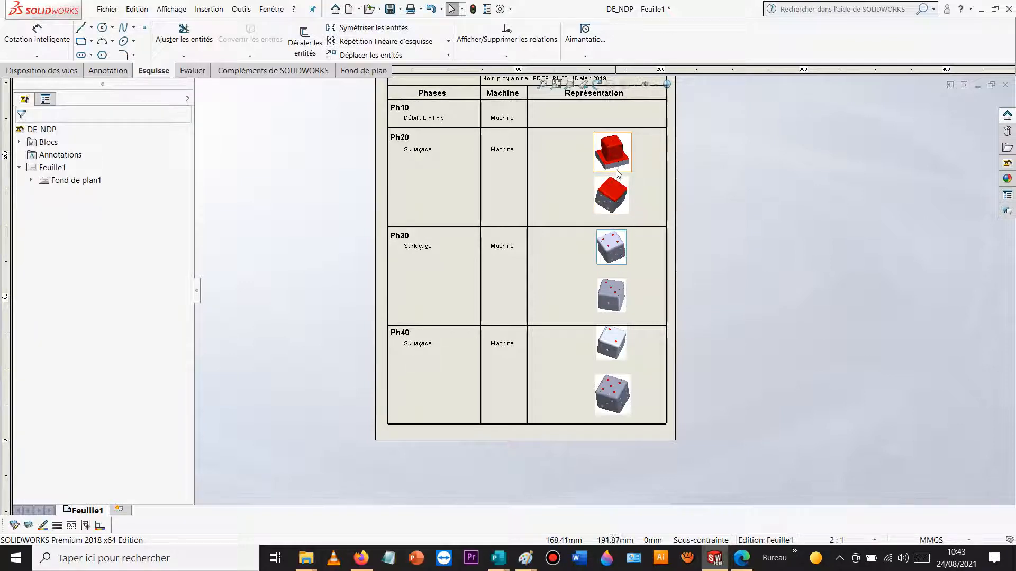
# - Nudge the two red pictures in the Ph20 row slightly apart, the upper one up and the lower one down
pyautogui.click(615, 198)
pyautogui.press('Escape')
pyautogui.click(746, 181)
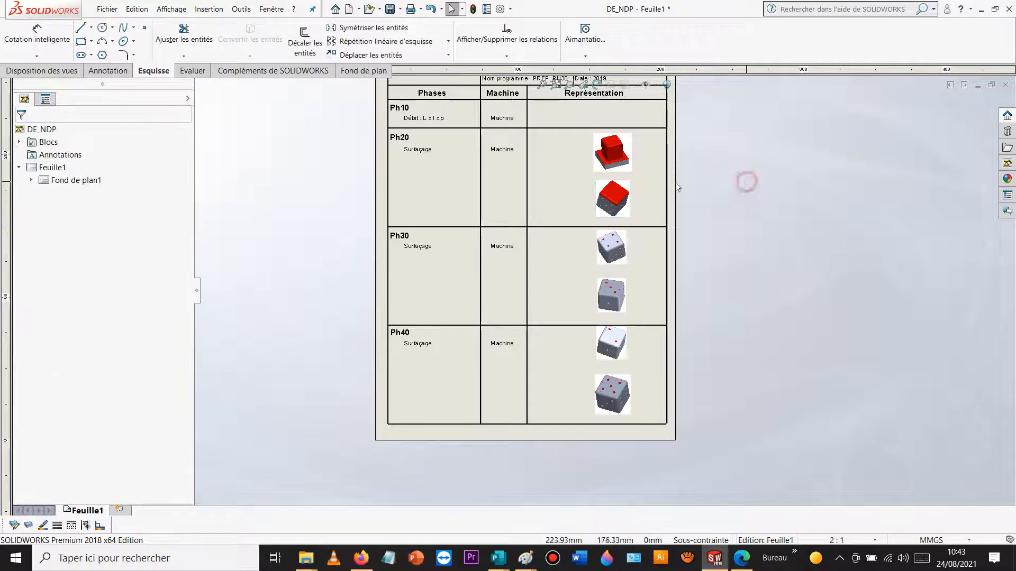
pyautogui.click(625, 157)
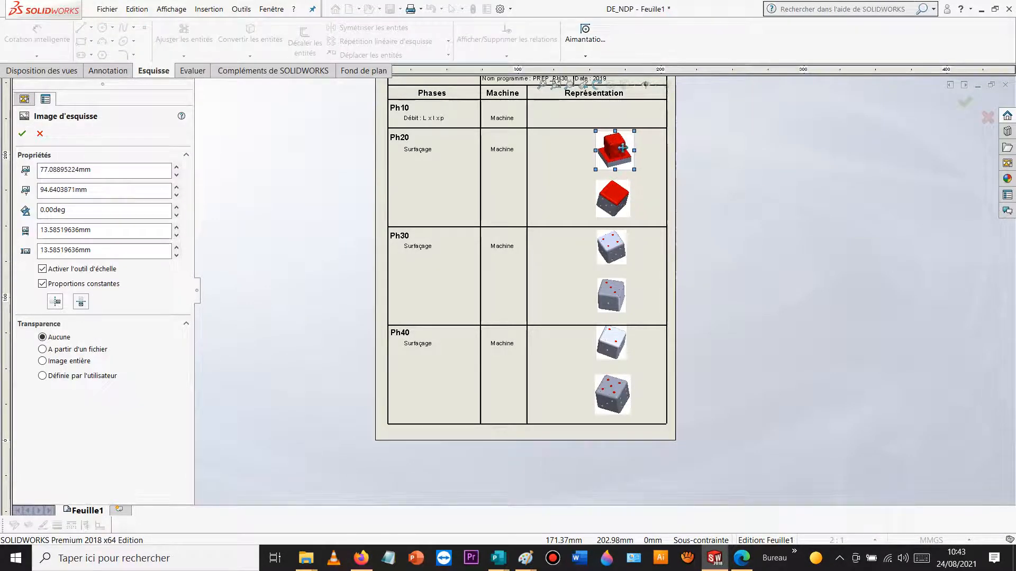
pyautogui.click(803, 227)
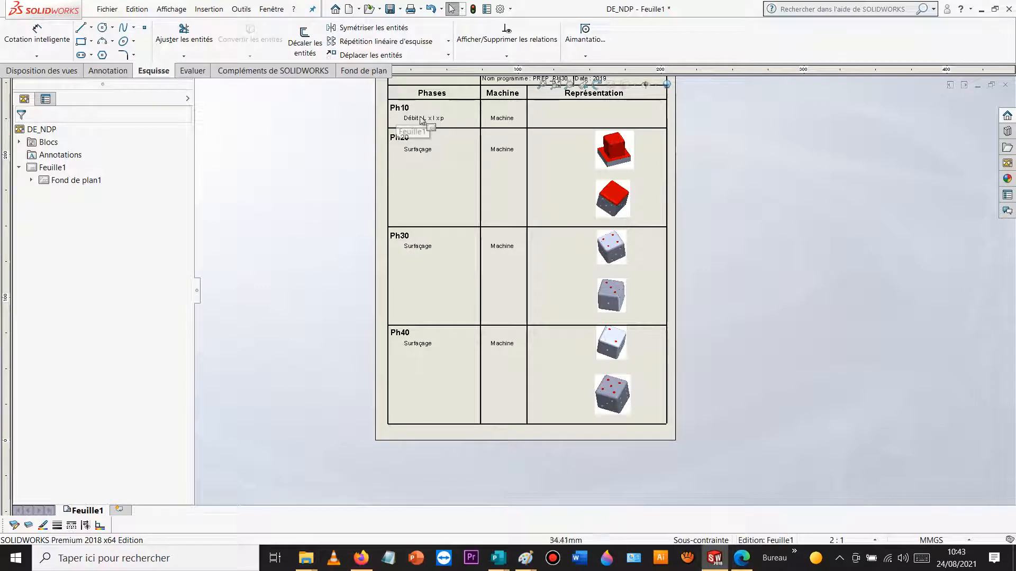
# - Open the sheet format (fond de plan) of Feuille1 for editing
pyautogui.scroll(3, 433, 120)
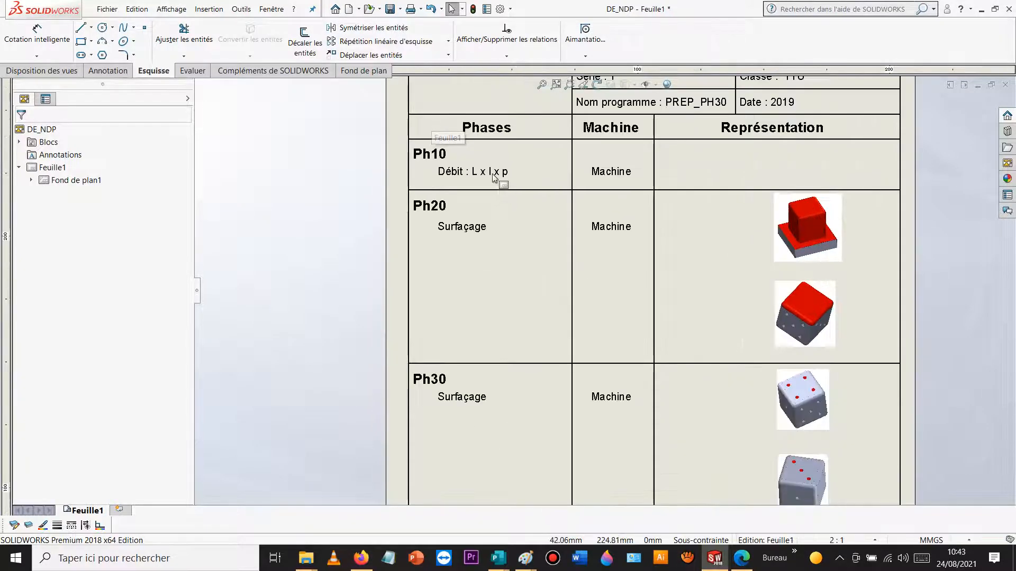
pyautogui.scroll(-4, 644, 278)
pyautogui.scroll(2, 643, 278)
pyautogui.scroll(-2, 645, 277)
pyautogui.scroll(-2, 648, 277)
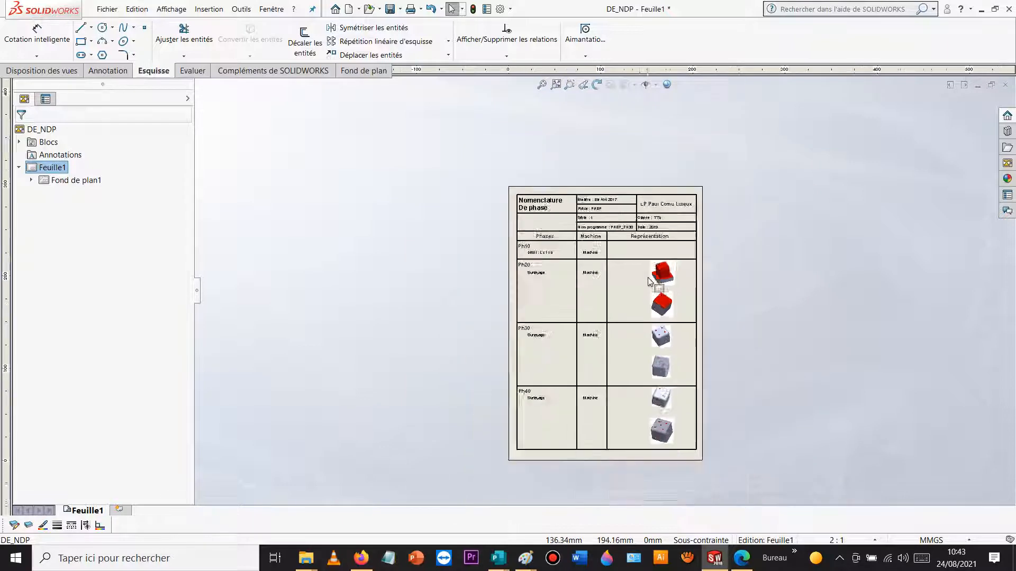
pyautogui.scroll(1, 625, 316)
pyautogui.rightClick(618, 269)
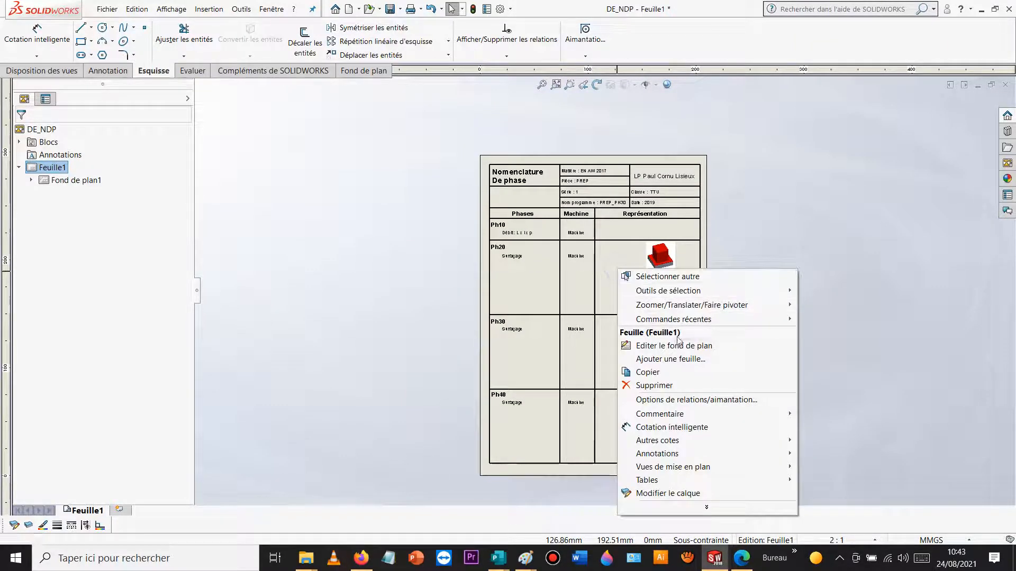
pyautogui.click(672, 346)
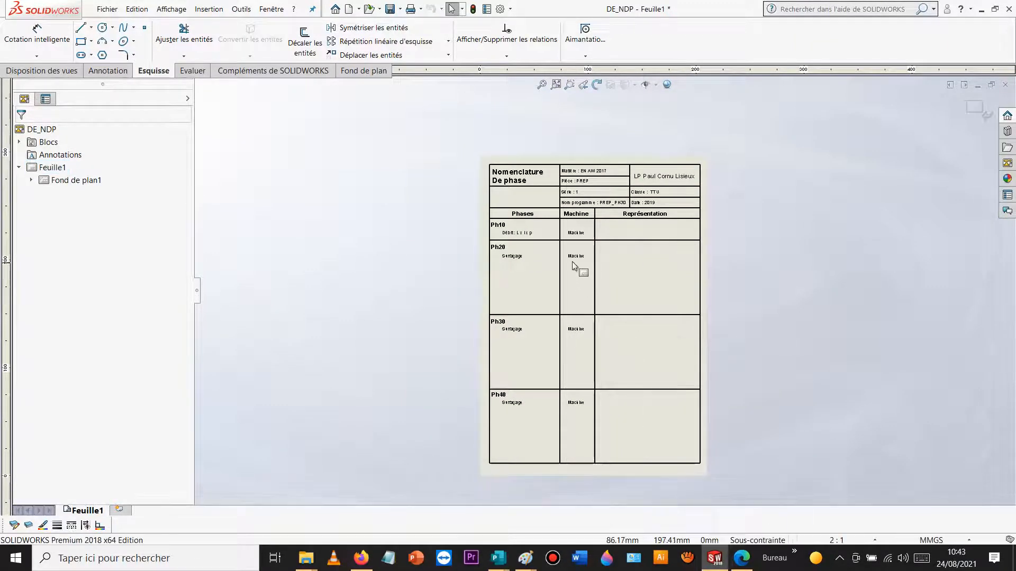
# - Replace the L x l x p dimensions in the Ph10 Débit note with 30x30x29
pyautogui.scroll(3, 576, 262)
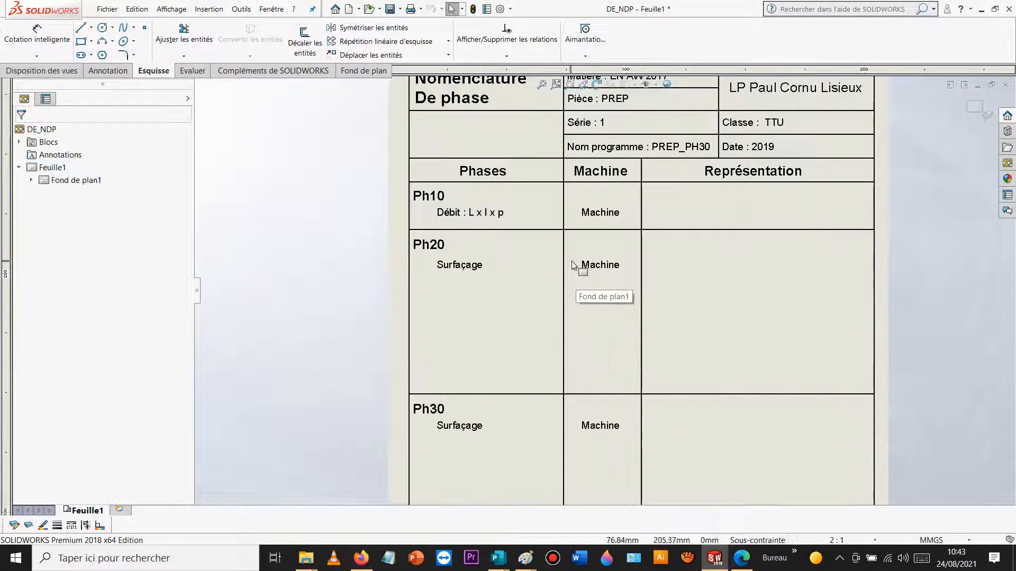
pyautogui.doubleClick(495, 214)
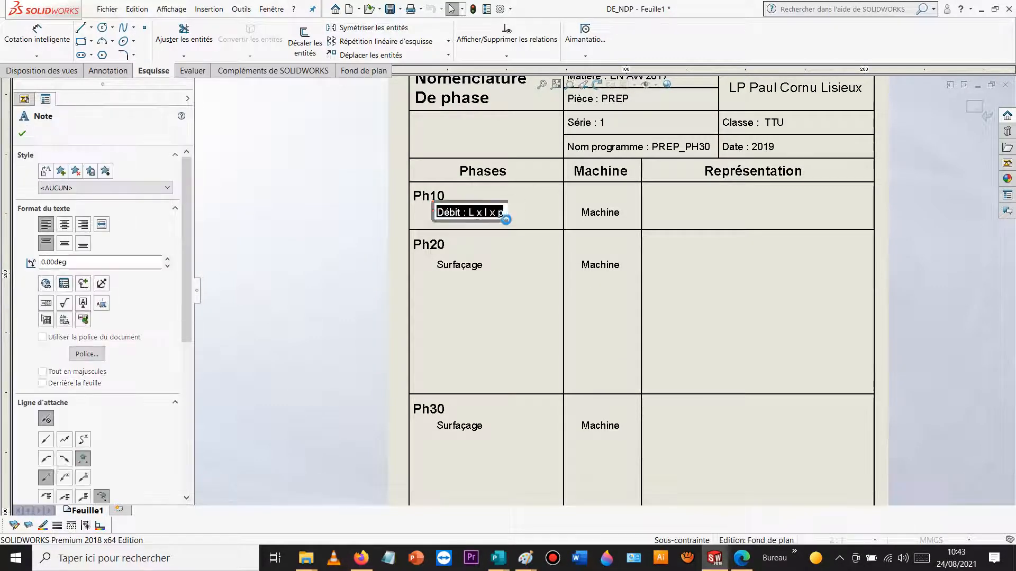
pyautogui.click(505, 214)
pyautogui.moveTo(503, 212); pyautogui.dragTo(469, 212)
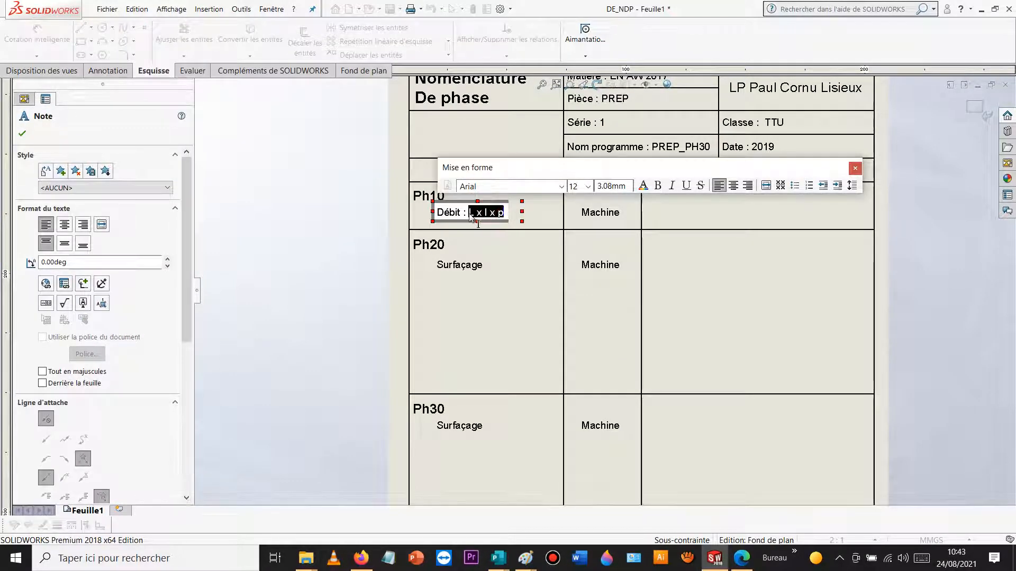
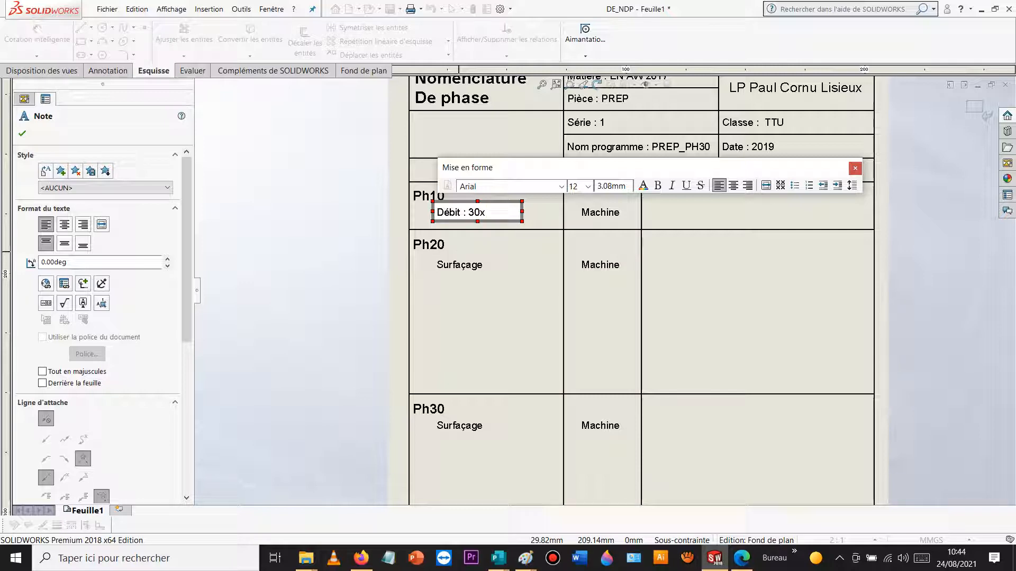
pyautogui.write('29')
pyautogui.press('Escape')
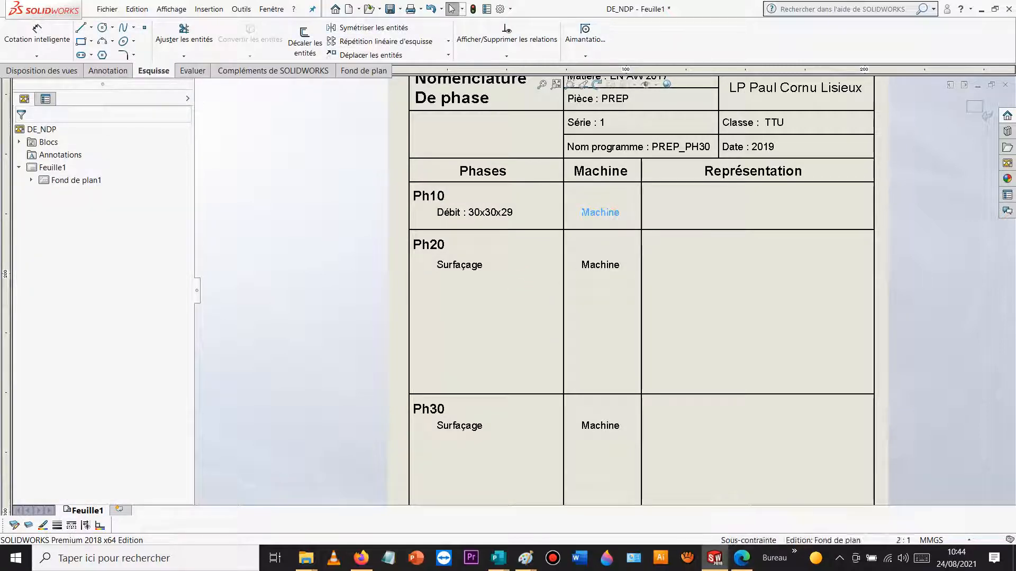
# - Change the Ph10 machine note to SCIE A RUBAN on a single line, fitted within the Machine column
pyautogui.doubleClick(603, 212)
pyautogui.write('s')
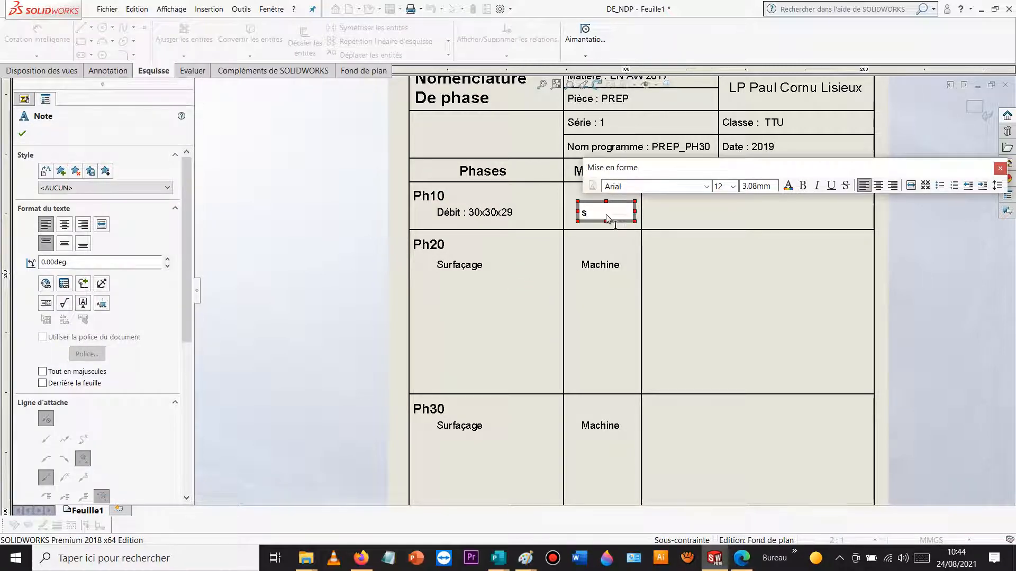
pyautogui.write('CIE A RUN')
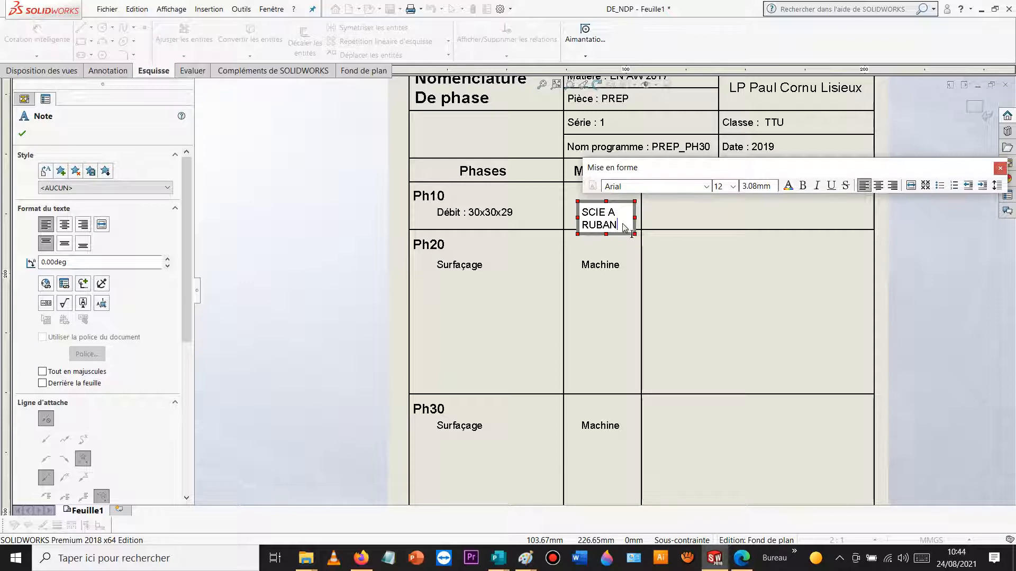
pyautogui.moveTo(635, 218)
pyautogui.mouseDown()
pyautogui.moveTo(650, 219)
pyautogui.moveTo(658, 240)
pyautogui.moveTo(617, 213)
pyautogui.mouseUp()
pyautogui.click(682, 214)
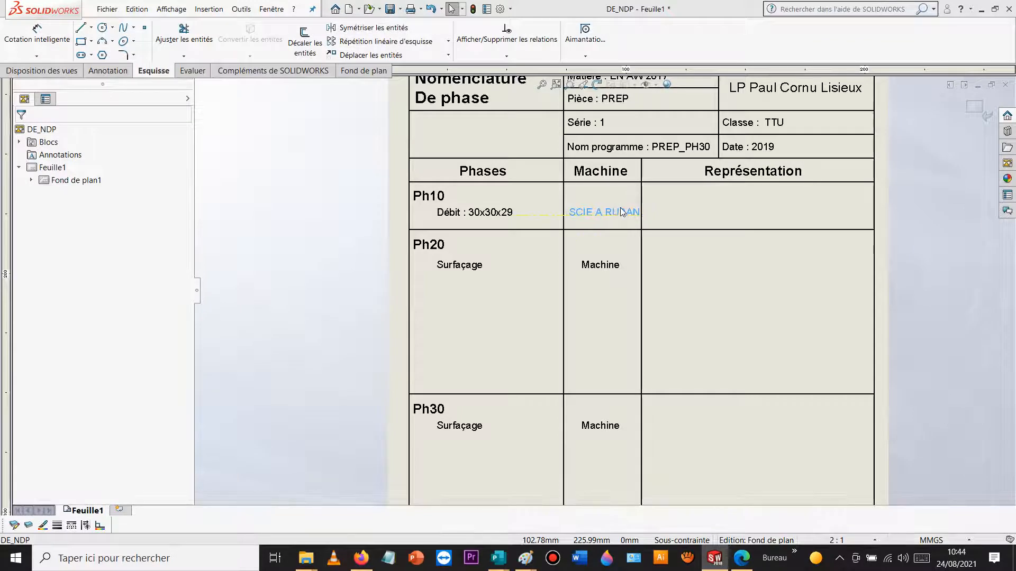
pyautogui.click(691, 214)
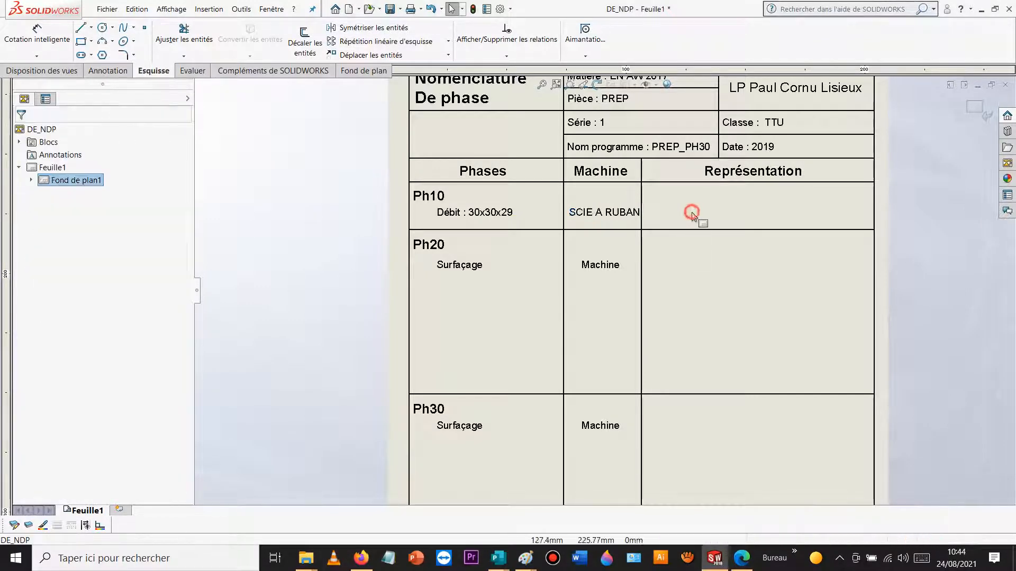
# - Extend the Ph20 operation note to "Surfaçage EB" and enlarge its text box to nearly fill the Phases cell
pyautogui.doubleClick(473, 266)
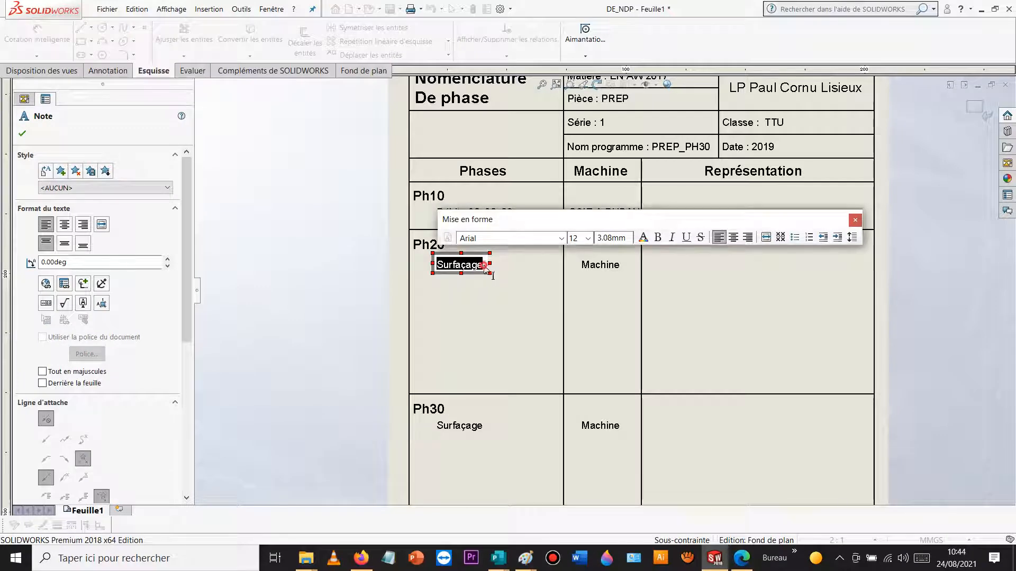
pyautogui.press('Return')
pyautogui.write('EB')
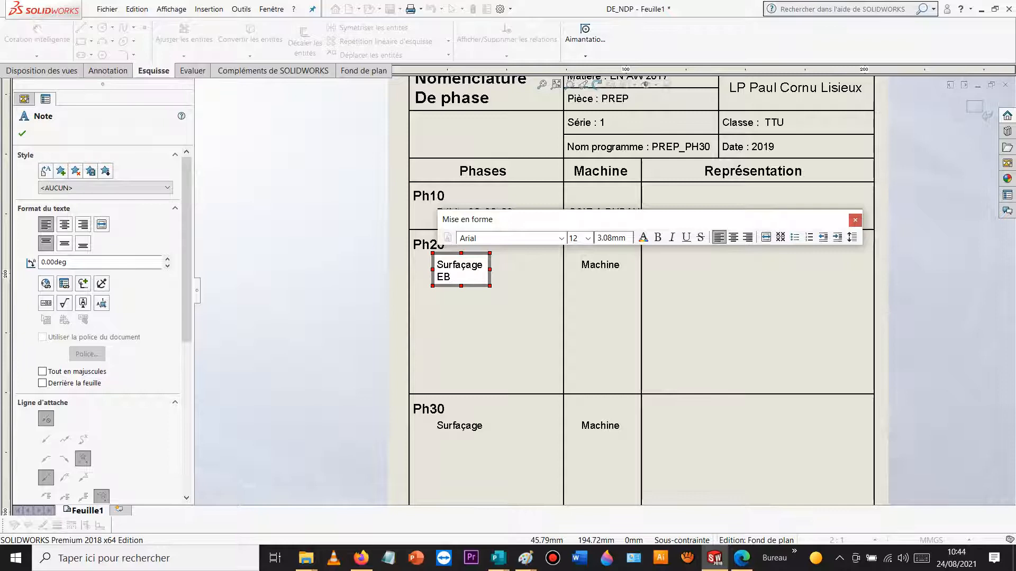
pyautogui.moveTo(487, 283); pyautogui.dragTo(557, 386)
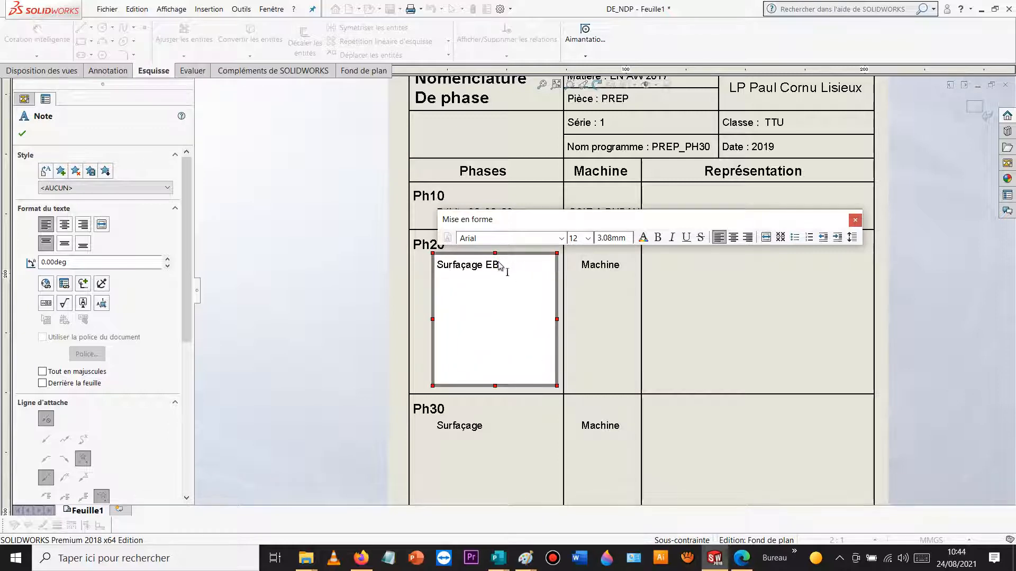
# - Add a second line reading "Surfaçage finition" to the Ph20 operation note
pyautogui.press('Return')
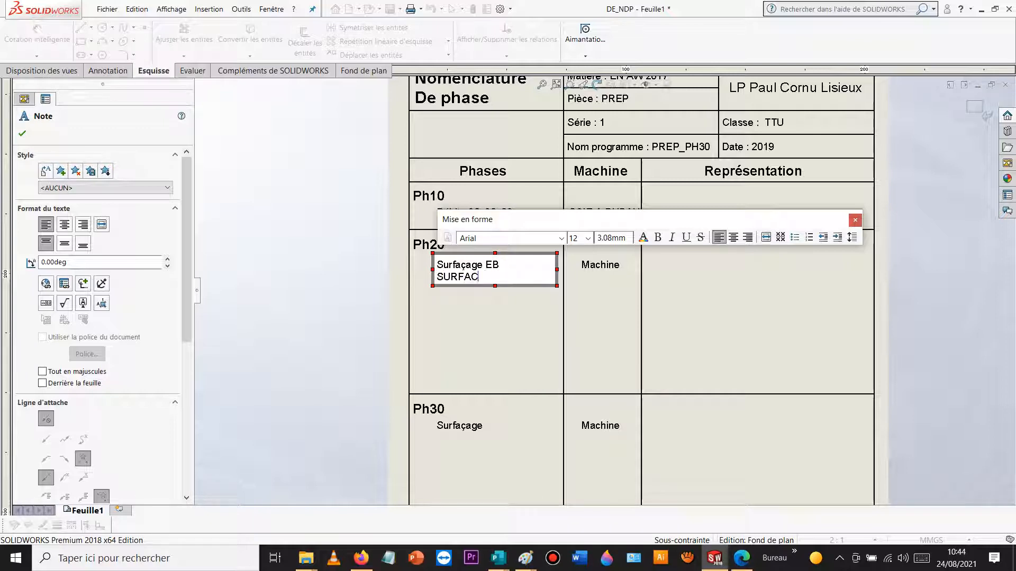
pyautogui.press('BackSpace')
pyautogui.press('BackSpace')
pyautogui.press('BackSpace')
pyautogui.press('BackSpace')
pyautogui.press('BackSpace')
pyautogui.press('BackSpace')
pyautogui.press('BackSpace')
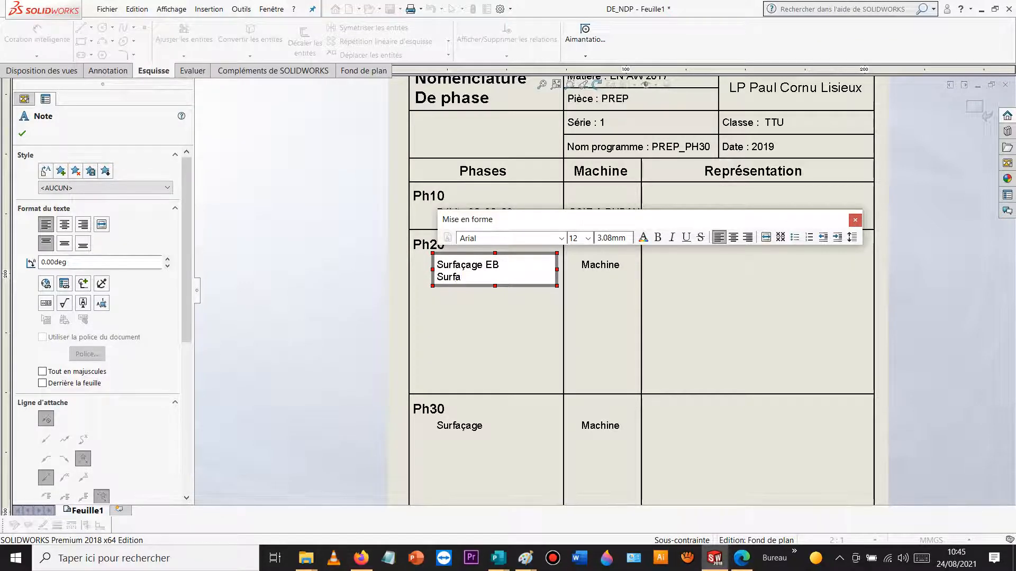
pyautogui.write('age finition')
pyautogui.press('Return')
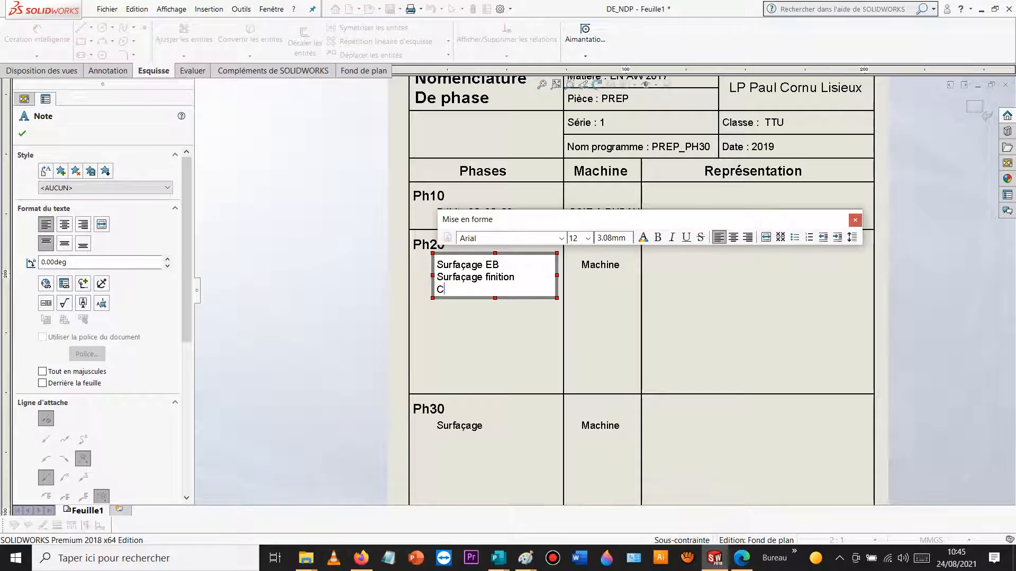
# - Add the lines "Contournage EB" and "Contournage FIN" to the Ph20 operation note
pyautogui.write('Contournage EB')
pyautogui.press('Return')
pyautogui.write('Contou')
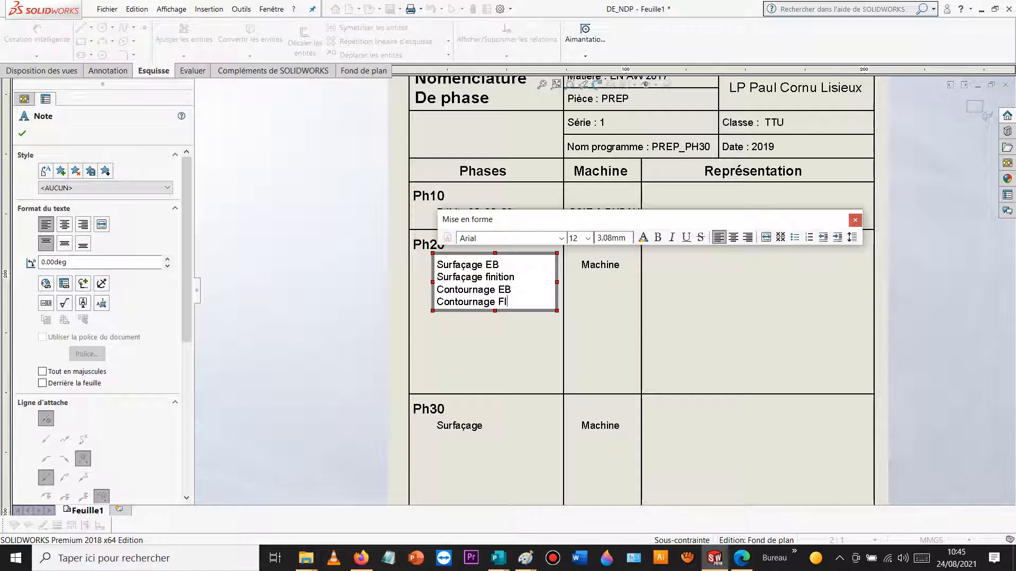
pyautogui.press('Return')
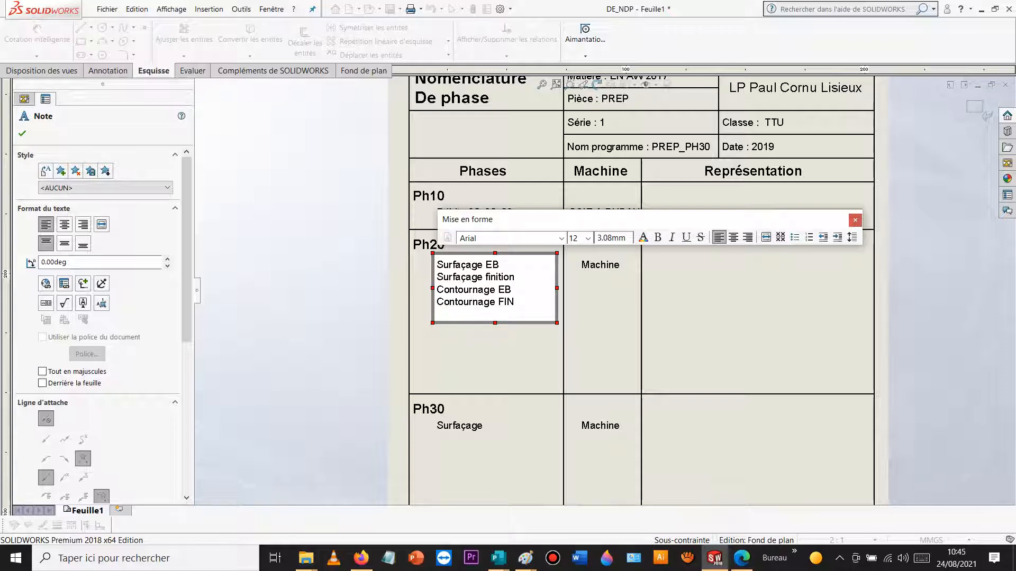
# - Add the lines "Balayage congés" and "Pointage" to the Ph20 operation note and finish editing it
pyautogui.write('Balayage congés')
pyautogui.press('Return')
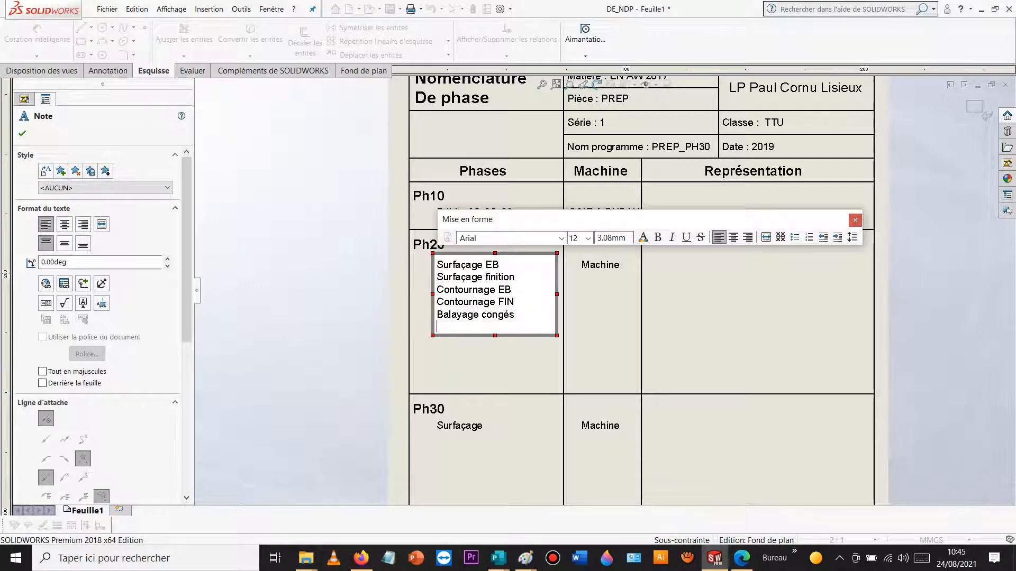
pyautogui.write('Pointage')
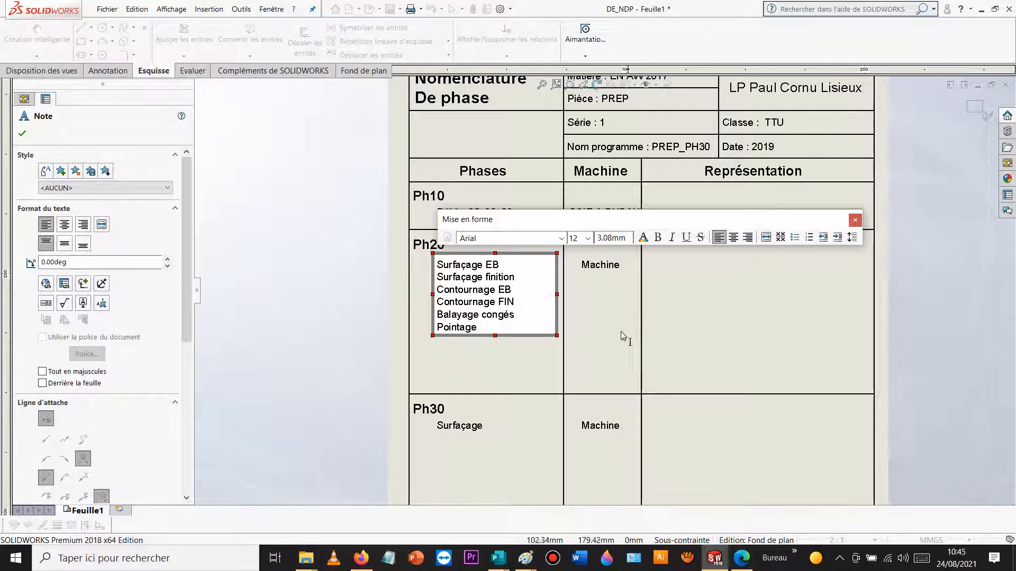
pyautogui.click(535, 363)
# - Move the "Contournage EB" line directly below "Surfaçage EB" in the Ph20 operation note
pyautogui.doubleClick(497, 291)
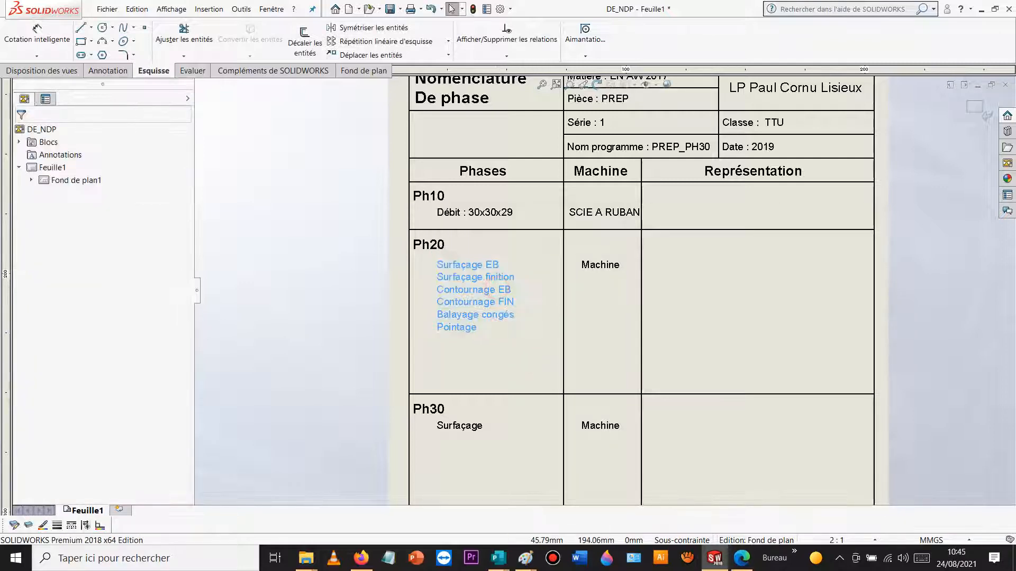
pyautogui.moveTo(514, 291); pyautogui.dragTo(500, 264)
pyautogui.click(511, 289)
pyautogui.doubleClick(511, 289)
pyautogui.click(511, 291)
pyautogui.moveTo(510, 291); pyautogui.dragTo(444, 288)
pyautogui.hotkey('ctrl', 'c')
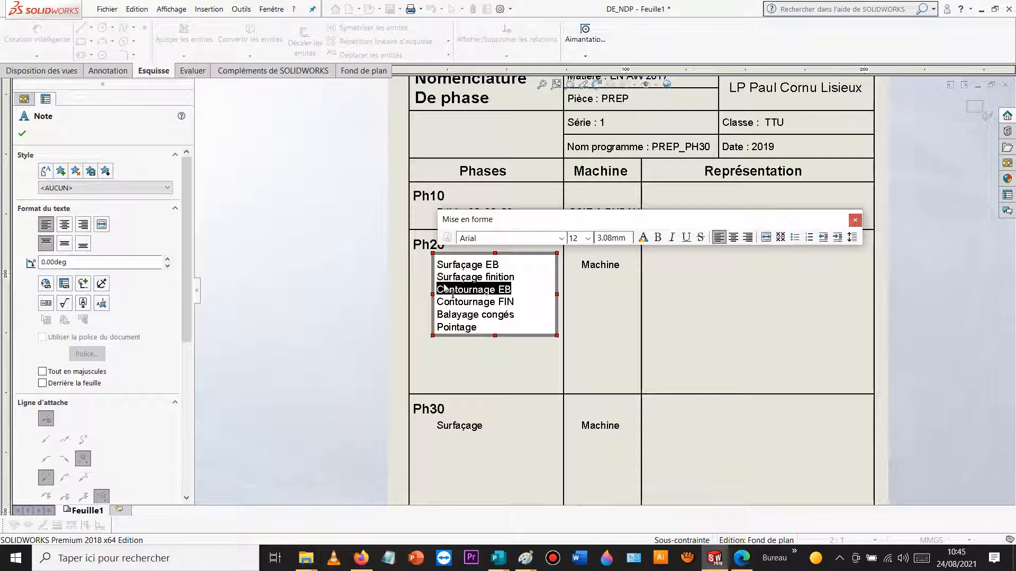
pyautogui.press('Delete')
pyautogui.click(503, 264)
pyautogui.press('Return')
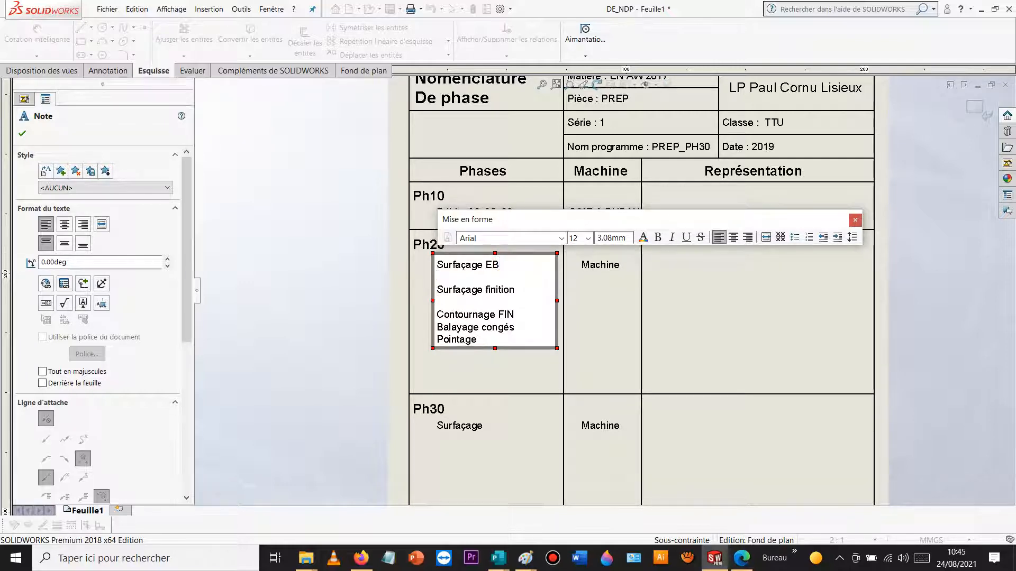
pyautogui.hotkey('ctrl', 'v')
# - Remove the empty line above "Contournage FIN" in the Ph20 operation note and finish editing it
pyautogui.click(476, 305)
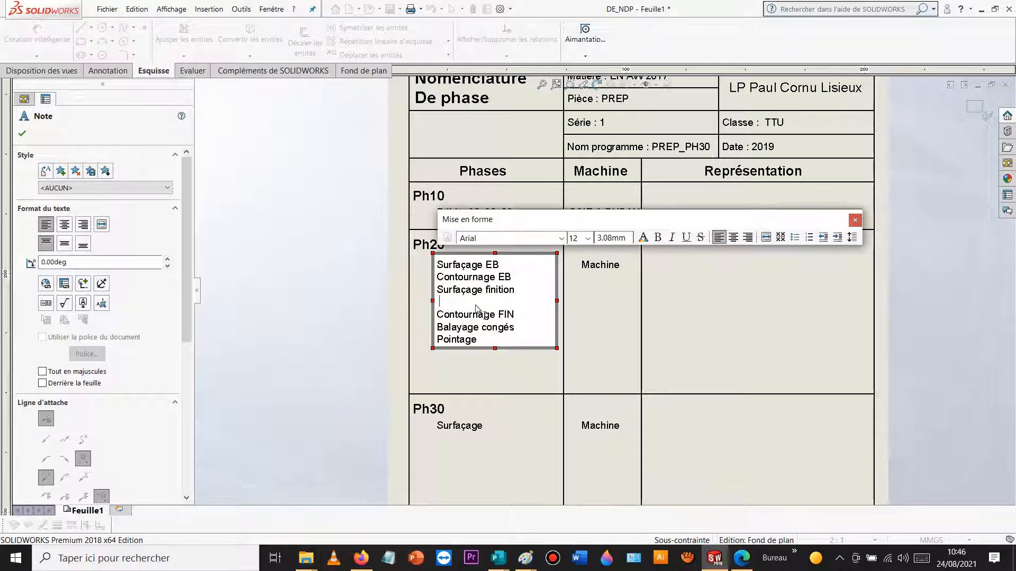
pyautogui.press('Delete')
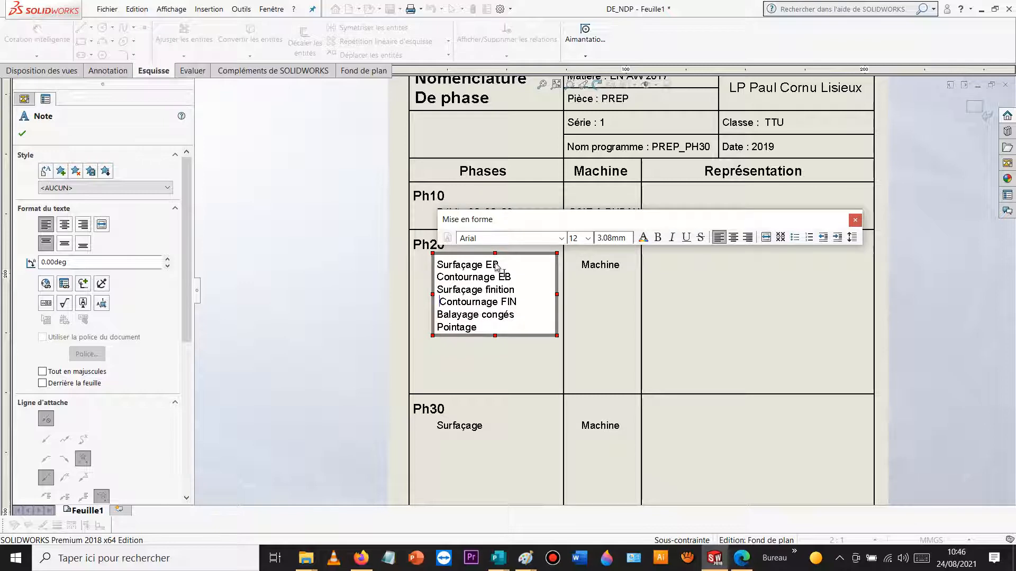
pyautogui.click(356, 332)
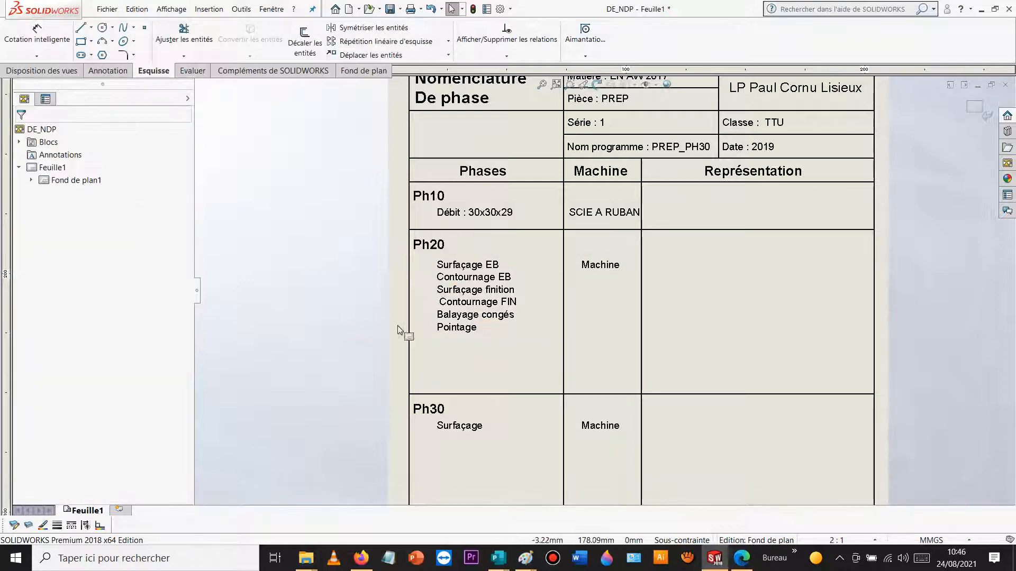
# - Replace the Ph20 machine note's text with ROSILIO C640
pyautogui.click(595, 265)
pyautogui.doubleClick(594, 265)
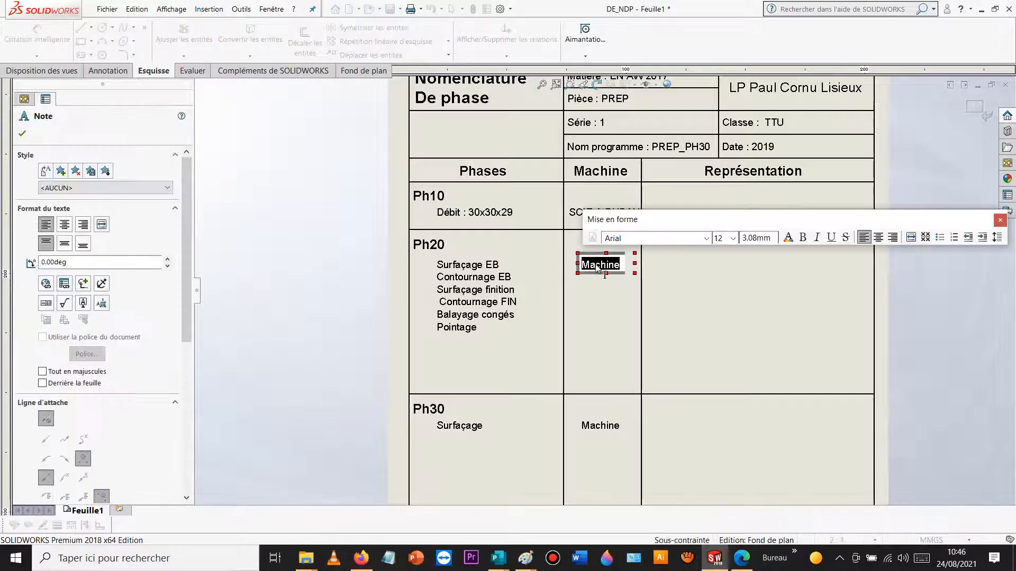
pyautogui.write('r')
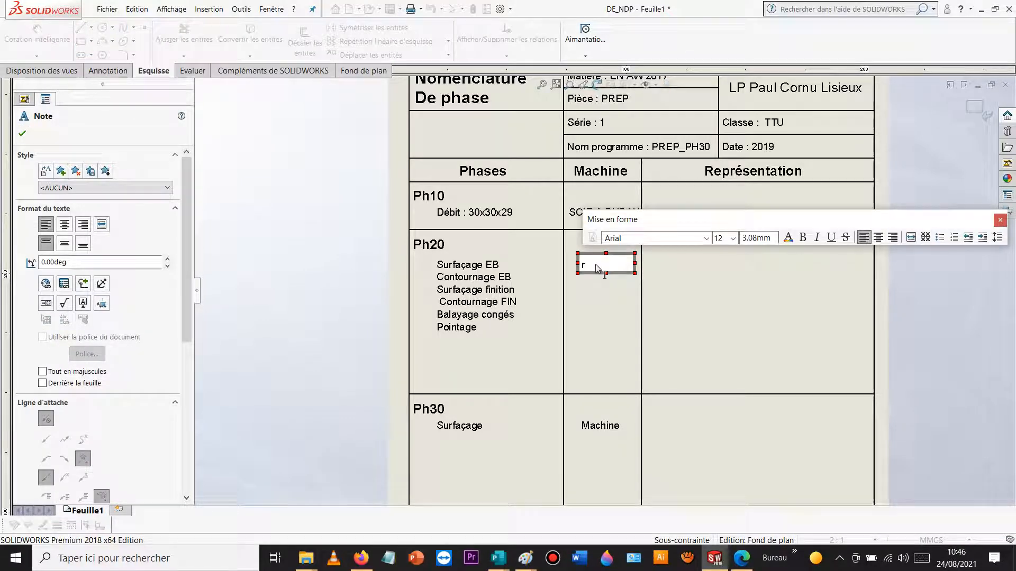
pyautogui.write('ROSILIO C640')
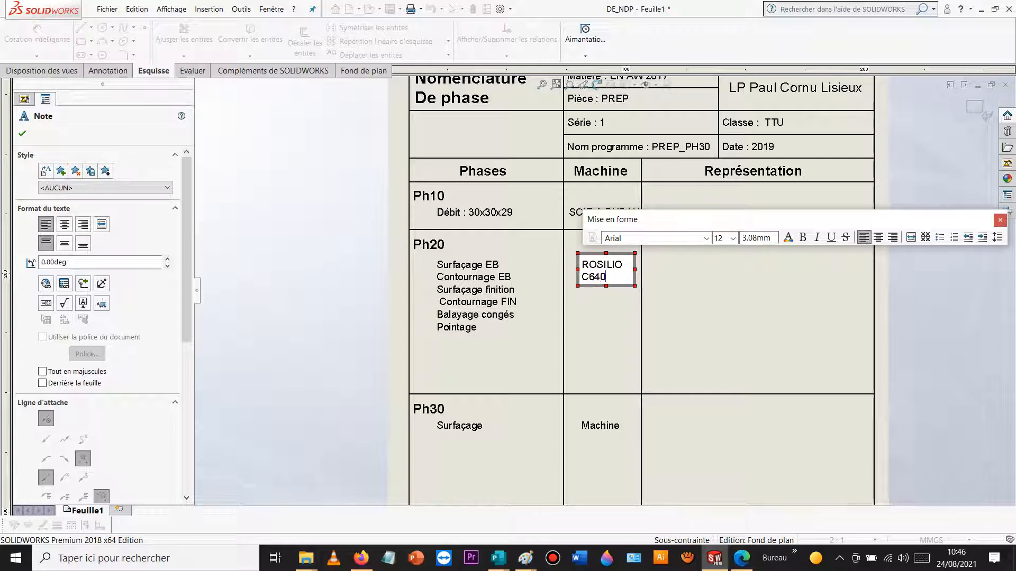
# - Place a copy of the Ph20 "ROSILIO C640" machine note in the empty title block cell below "Nomenclature De phase"
pyautogui.click(690, 288)
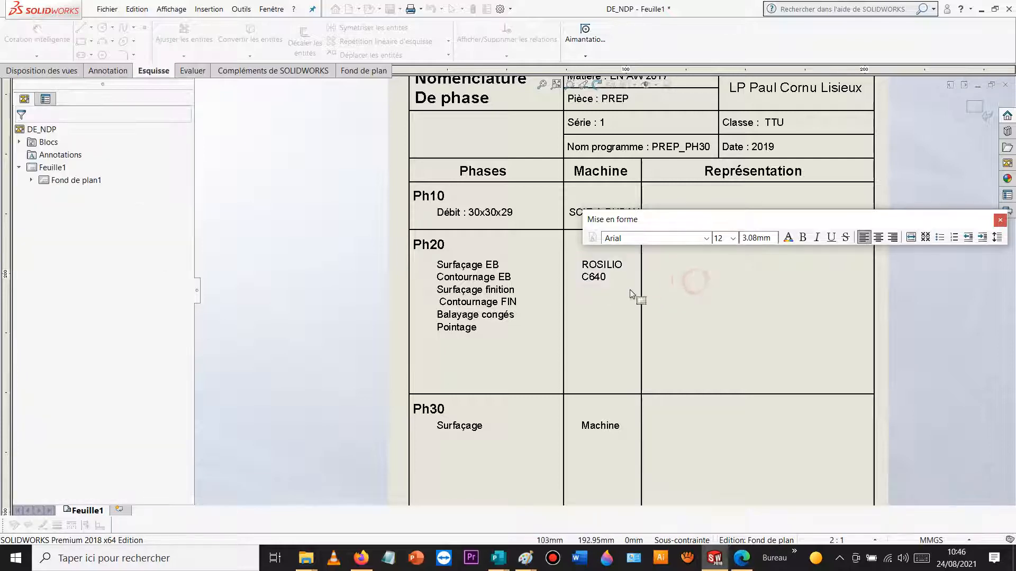
pyautogui.click(601, 273)
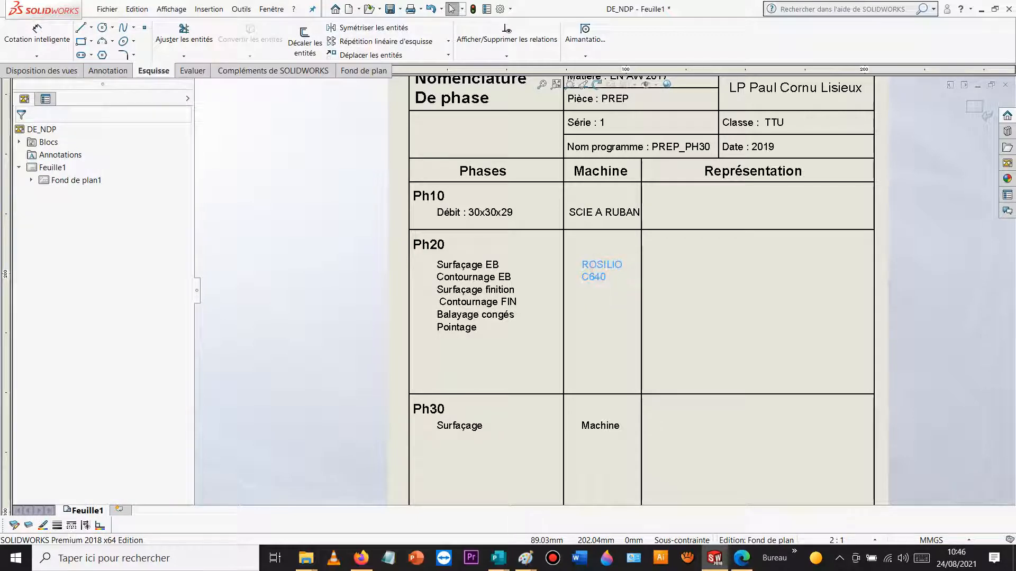
pyautogui.hotkey('ctrl', 'c')
pyautogui.hotkey('ctrl', 'v')
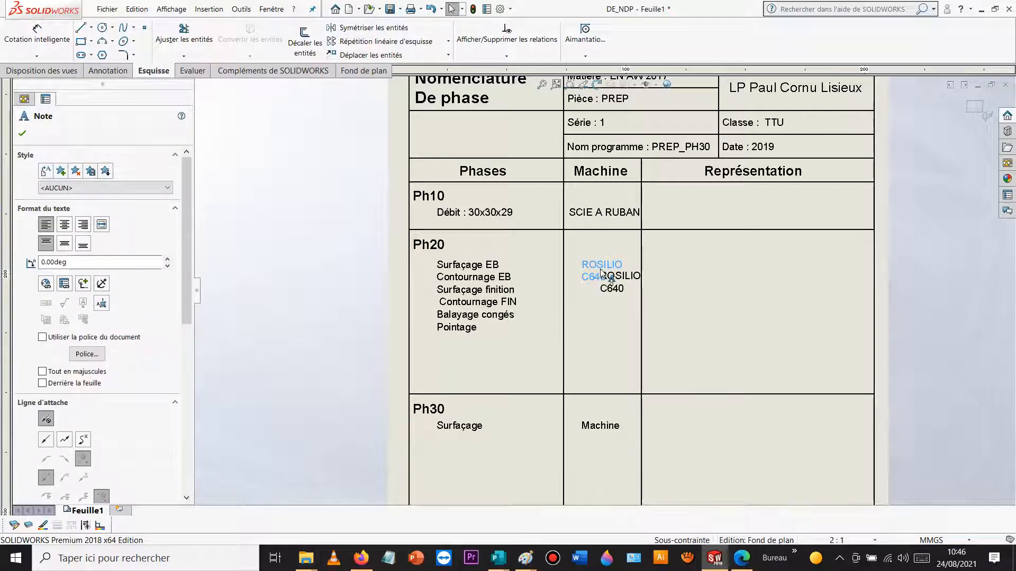
pyautogui.moveTo(617, 292); pyautogui.dragTo(430, 139)
# - Set the title block "ROSILIO C640" note to font size 20 and widen its text box so ROSILIO fits on one line
pyautogui.doubleClick(432, 135)
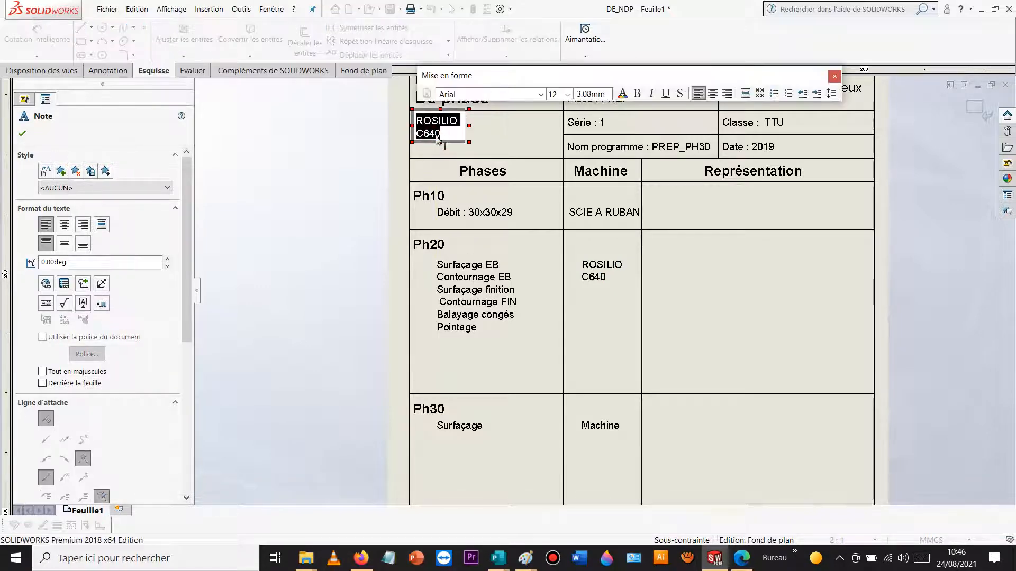
pyautogui.click(566, 94)
pyautogui.click(549, 192)
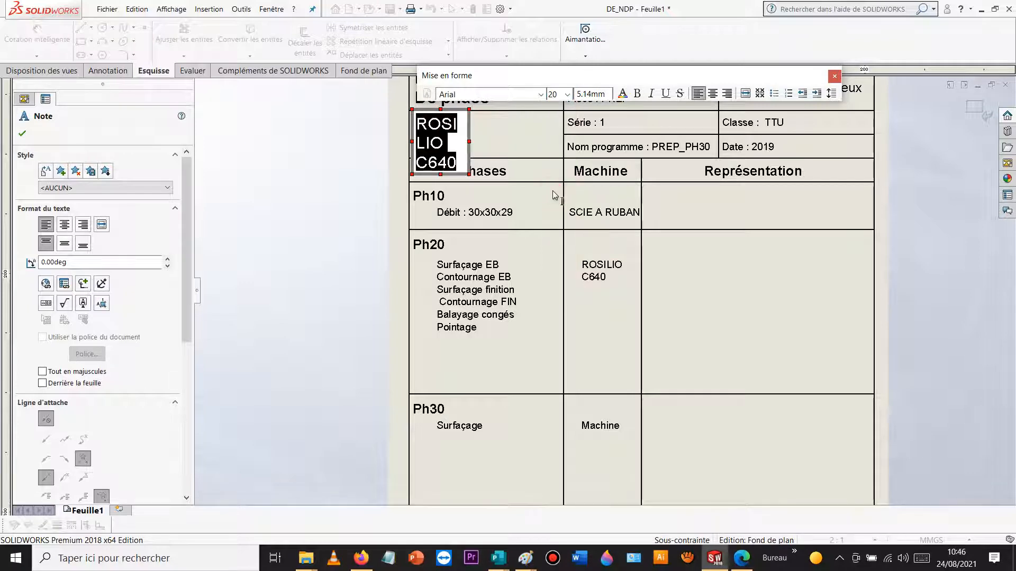
pyautogui.moveTo(469, 142); pyautogui.dragTo(529, 142)
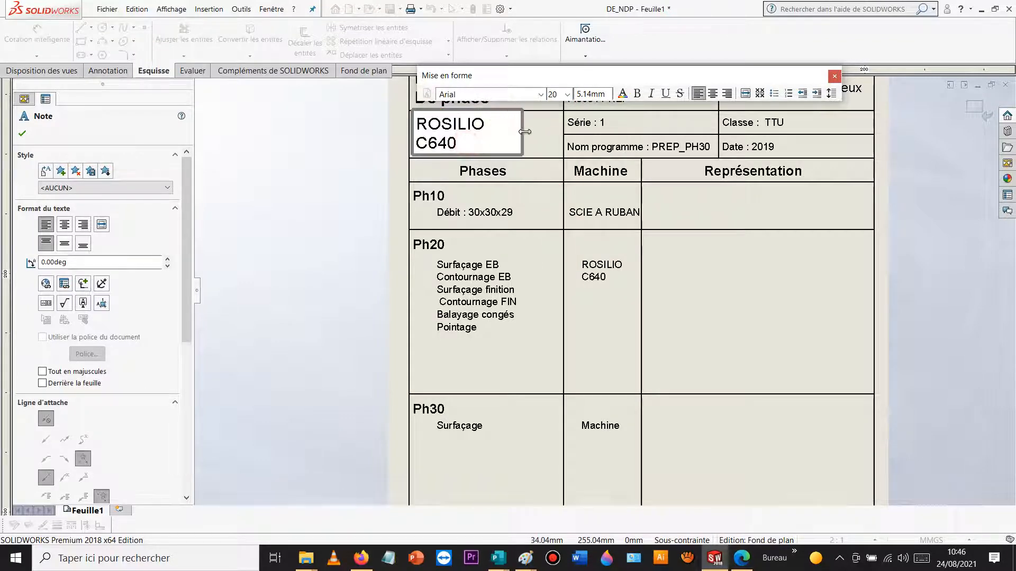
pyautogui.click(323, 172)
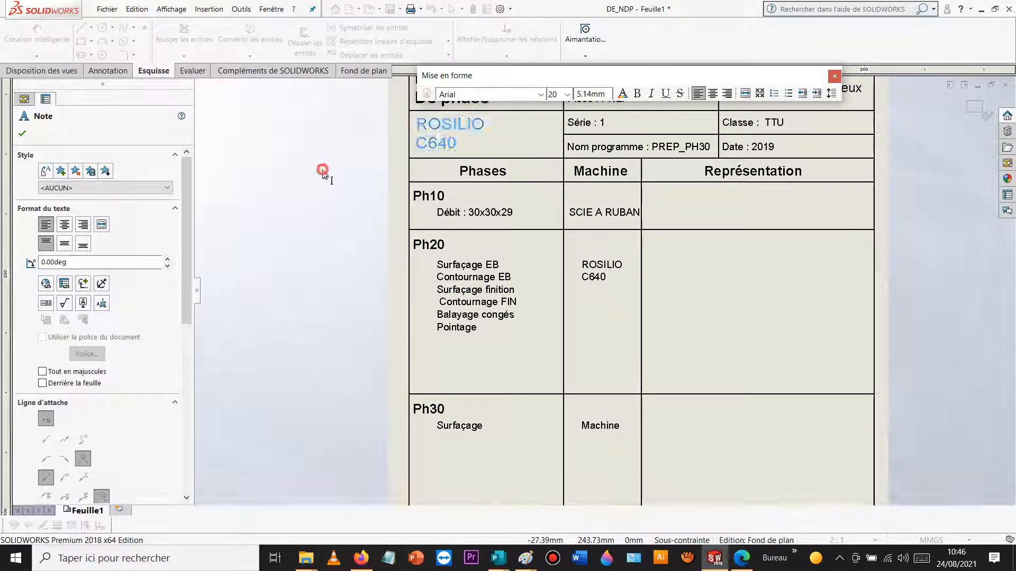
# - Widen the Ph20 machine note so ROSILIO C640 fits on one line, and align it with the Ph20 heading inside the Machine column
pyautogui.doubleClick(598, 275)
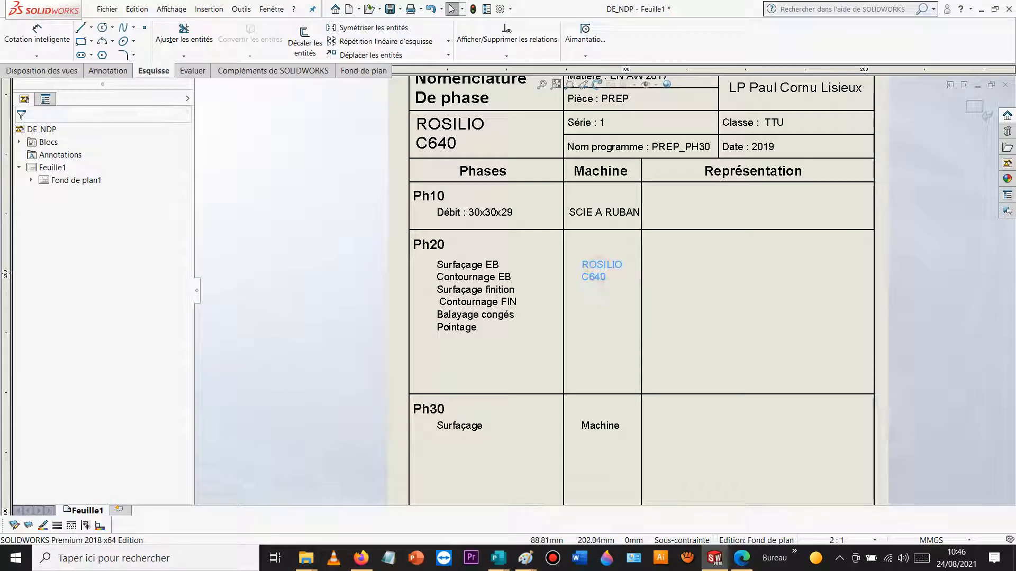
pyautogui.moveTo(636, 290); pyautogui.dragTo(664, 290)
pyautogui.click(704, 288)
pyautogui.click(628, 263)
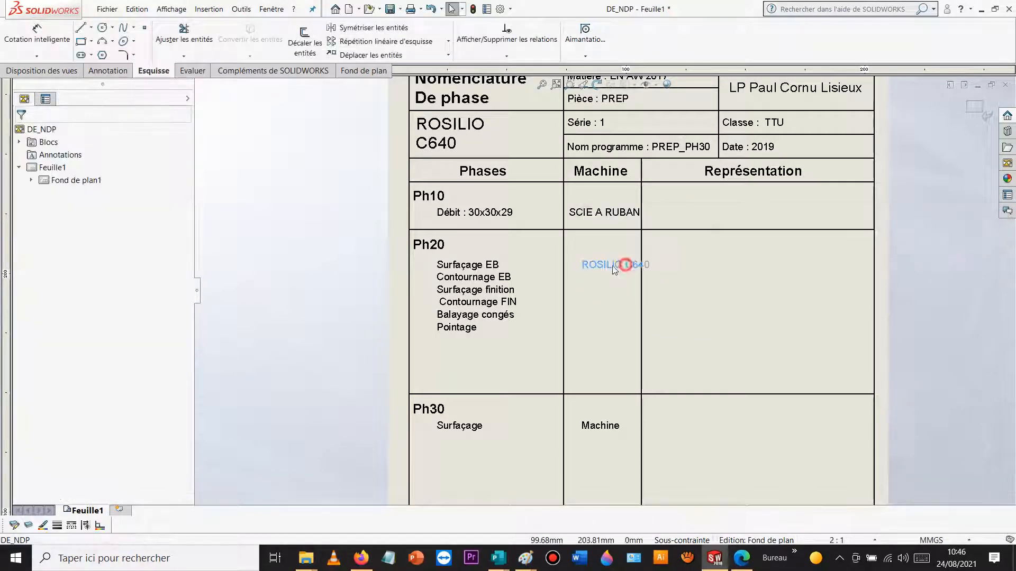
pyautogui.moveTo(611, 265); pyautogui.dragTo(614, 242)
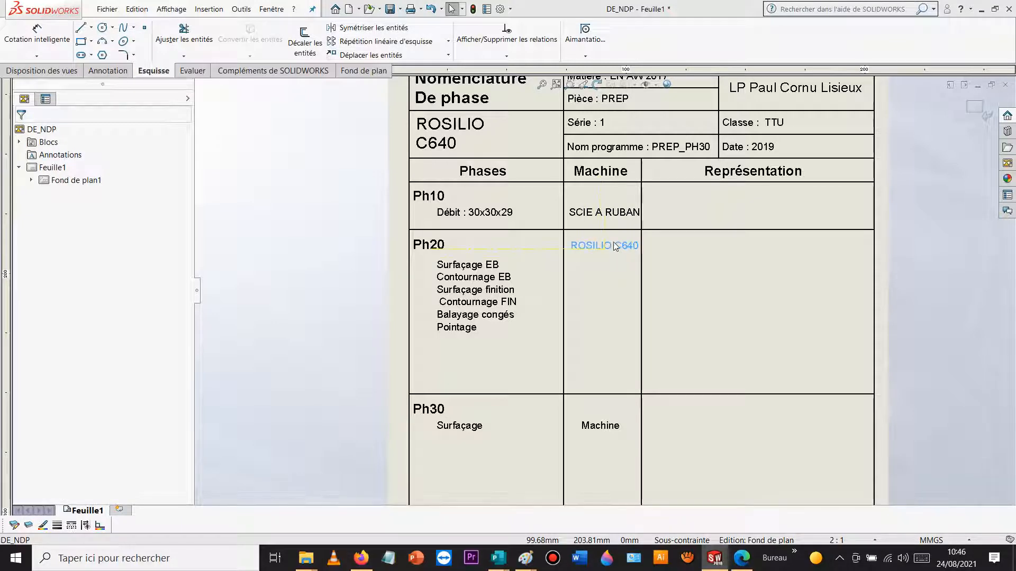
pyautogui.click(735, 316)
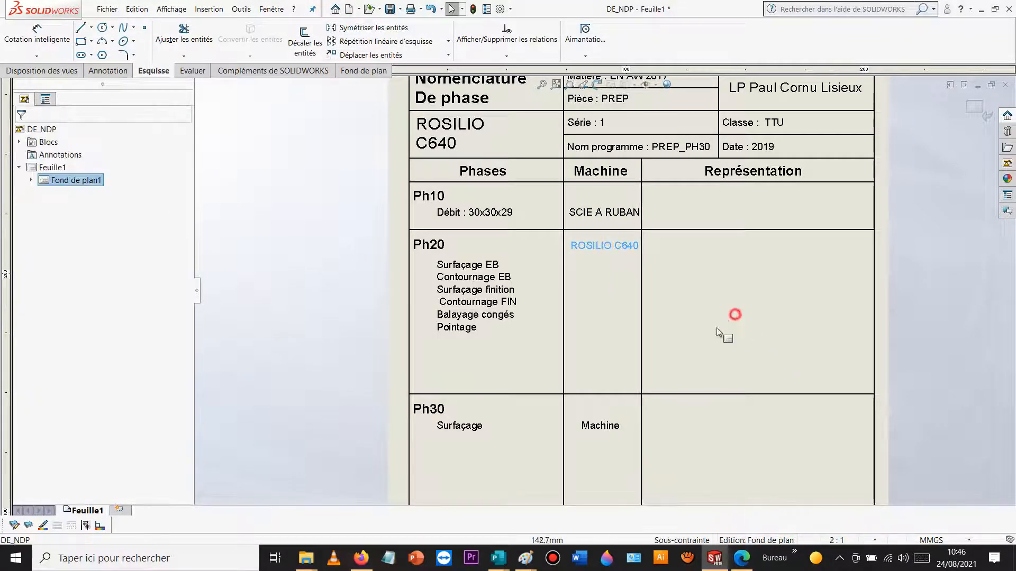
# - Replace the Ph30 "Surfaçage" note with a copy of the Ph20 operation note placed below the Ph30 heading
pyautogui.scroll(3, 624, 319)
pyautogui.scroll(-3, 601, 328)
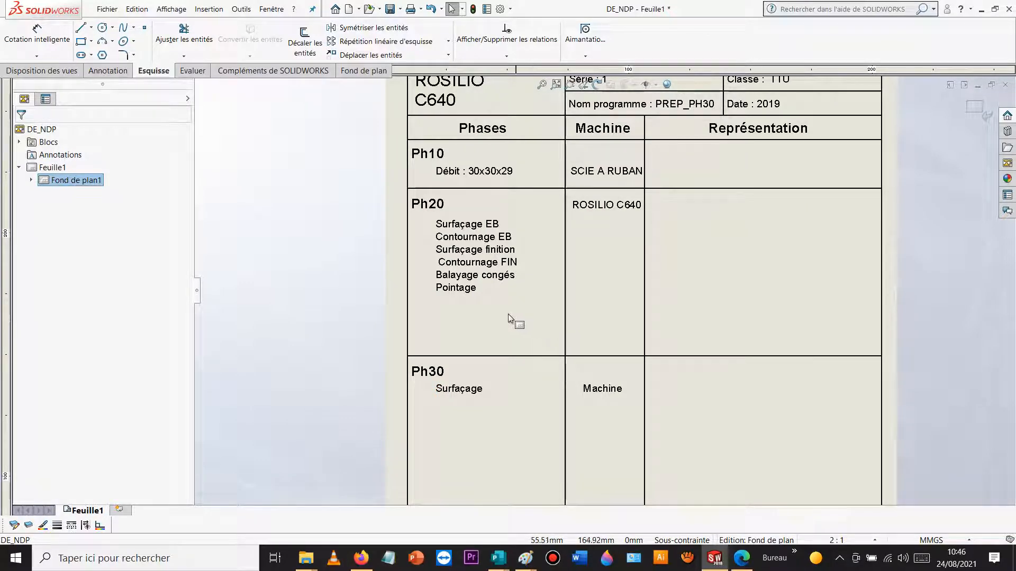
pyautogui.click(477, 300)
pyautogui.hotkey('ctrl', 'c')
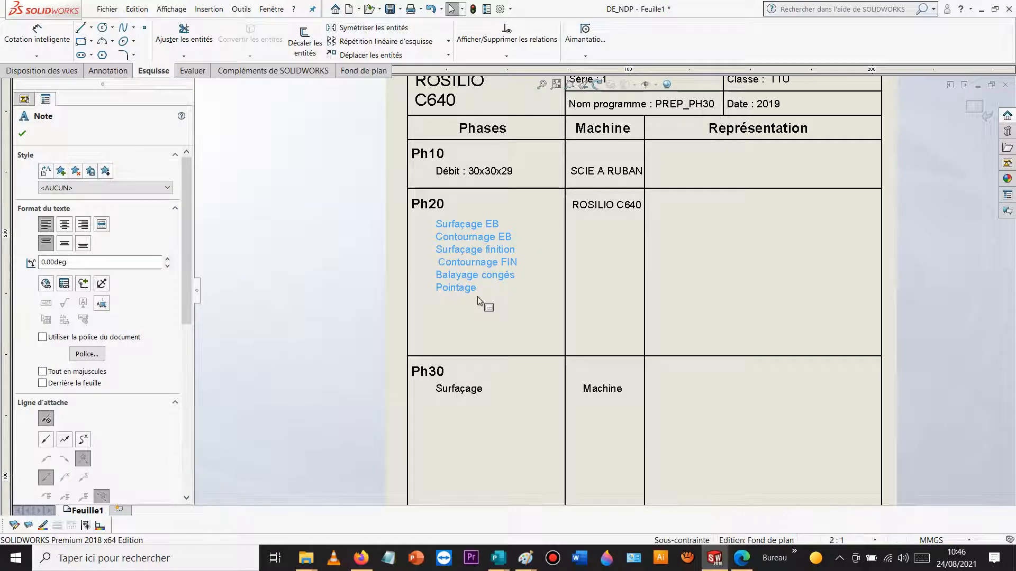
pyautogui.hotkey('ctrl', 'v')
pyautogui.moveTo(478, 301); pyautogui.dragTo(352, 410)
pyautogui.click(465, 391)
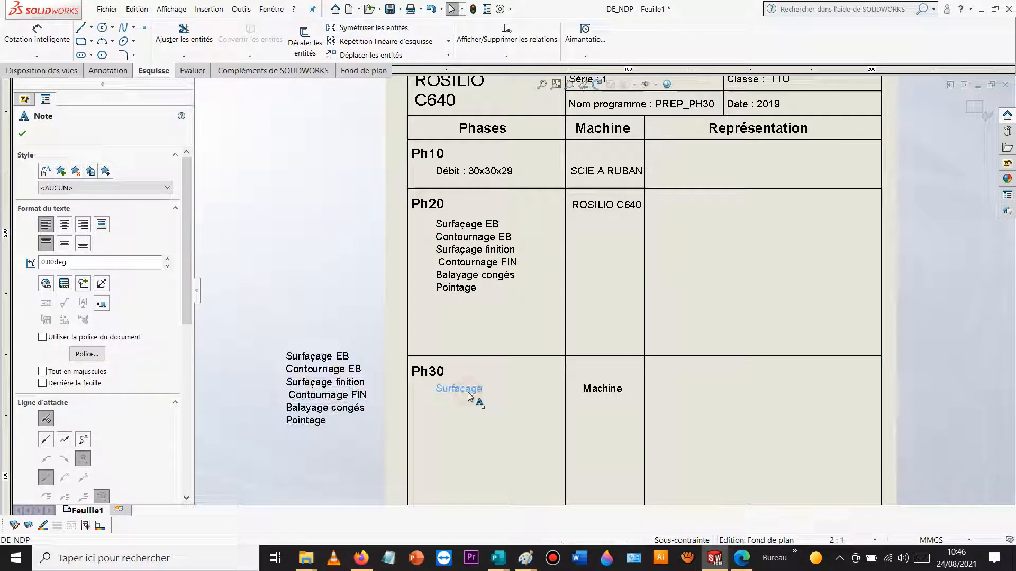
pyautogui.press('Delete')
pyautogui.moveTo(293, 369); pyautogui.dragTo(449, 405)
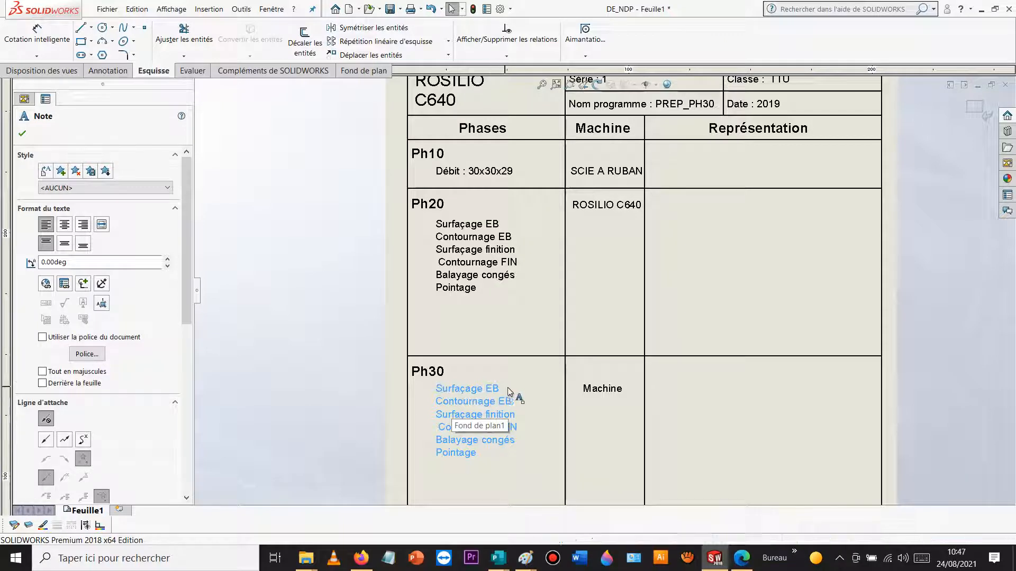
# - Remove the "Contournage EB" line from the Ph30 operation note
pyautogui.doubleClick(508, 404)
pyautogui.click(537, 407)
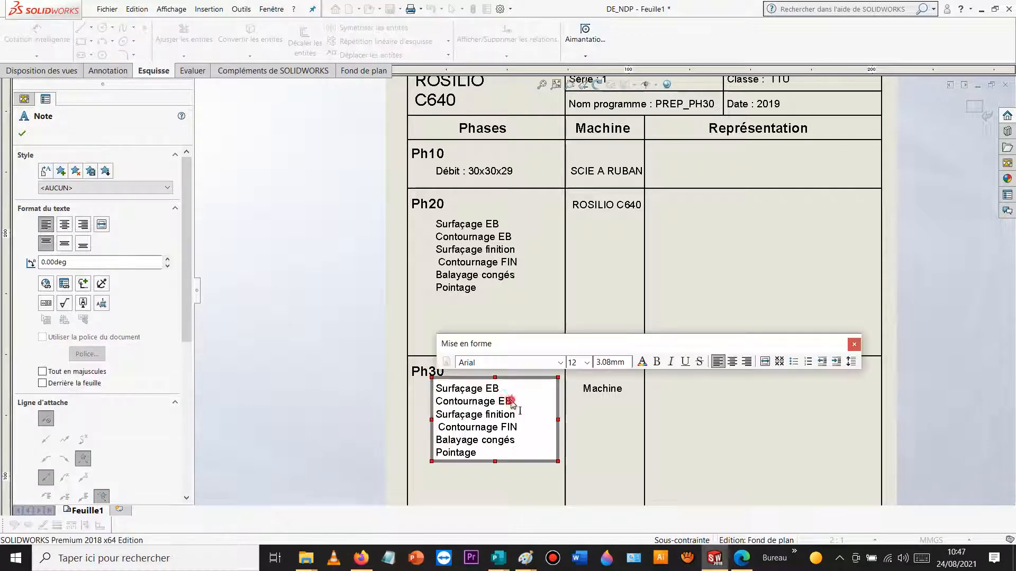
pyautogui.press('BackSpace')
pyautogui.press('BackSpace')
pyautogui.press('BackSpace')
pyautogui.press('BackSpace')
pyautogui.press('BackSpace')
pyautogui.press('BackSpace')
pyautogui.press('BackSpace')
pyautogui.press('BackSpace')
pyautogui.press('BackSpace')
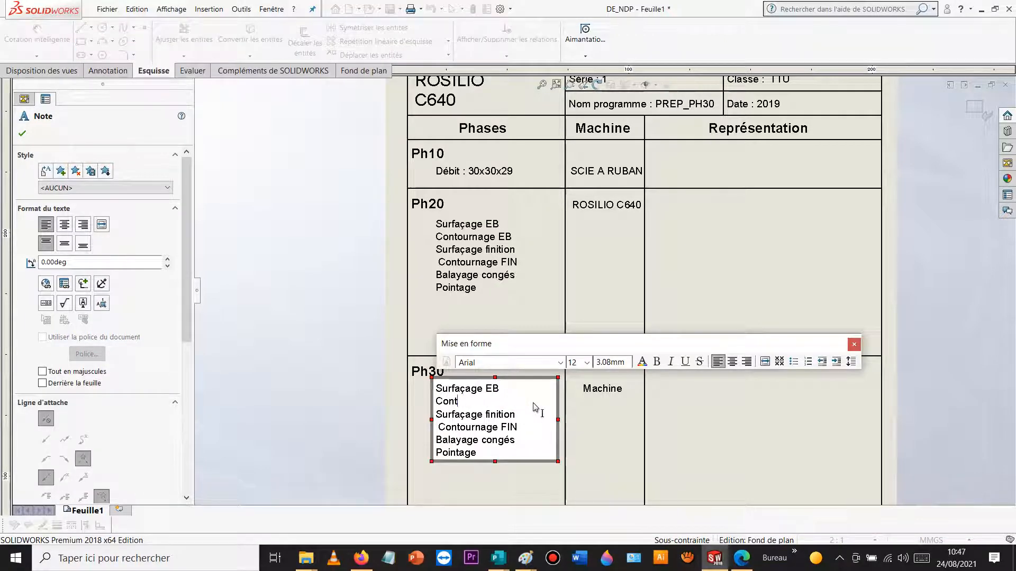
pyautogui.press('BackSpace')
pyautogui.press('BackSpace')
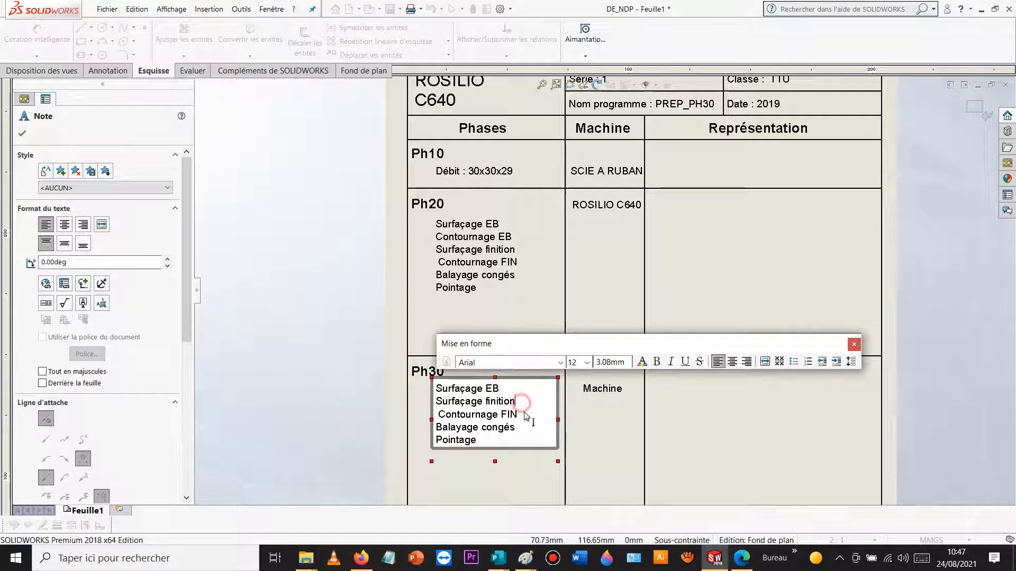
# - Add "Centrage" below "Surfaçage finition" in the Ph30 operation note, delete the "Contournage FIN" line and finish editing
pyautogui.press('Return')
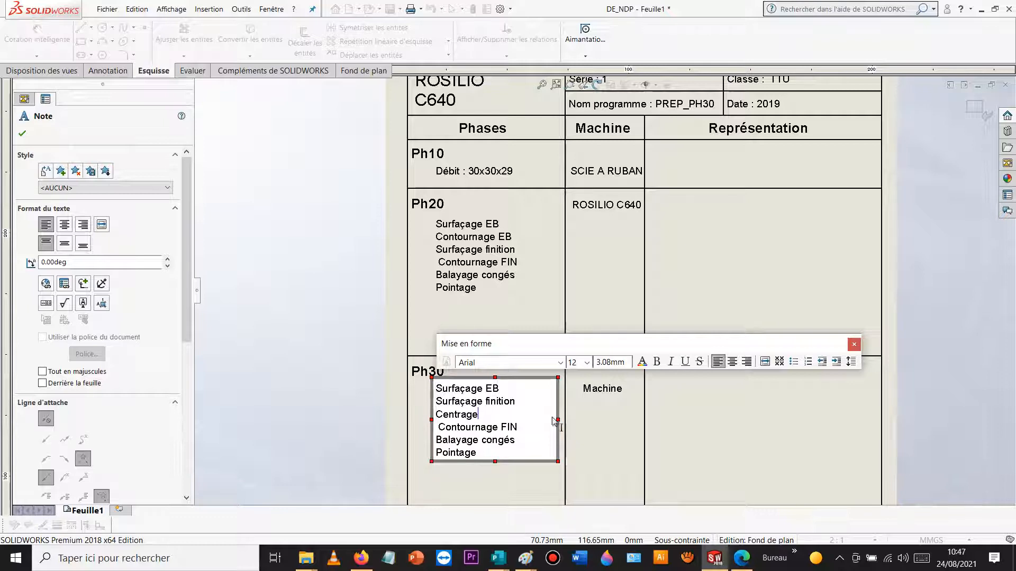
pyautogui.moveTo(519, 427); pyautogui.dragTo(441, 429)
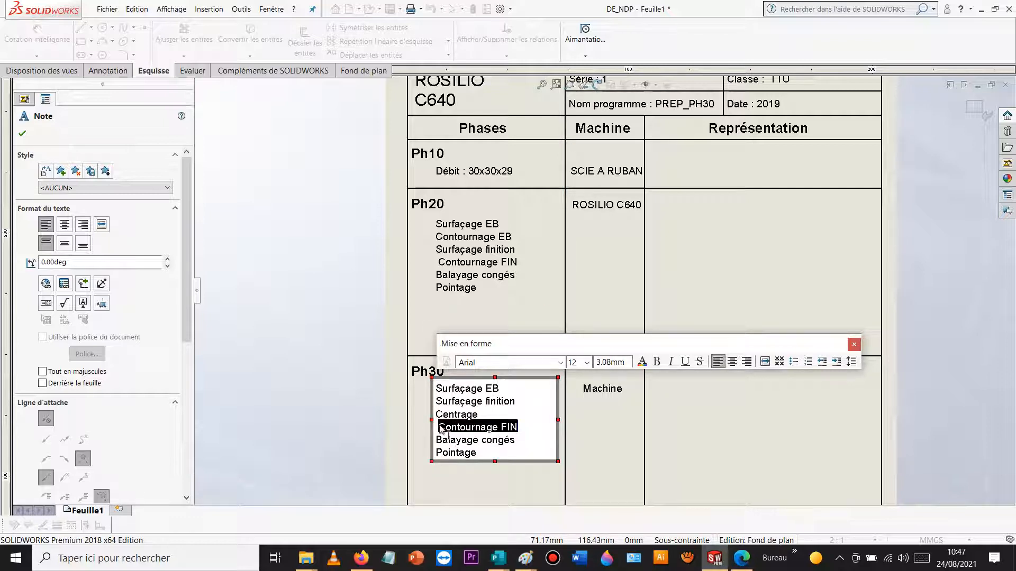
pyautogui.press('BackSpace')
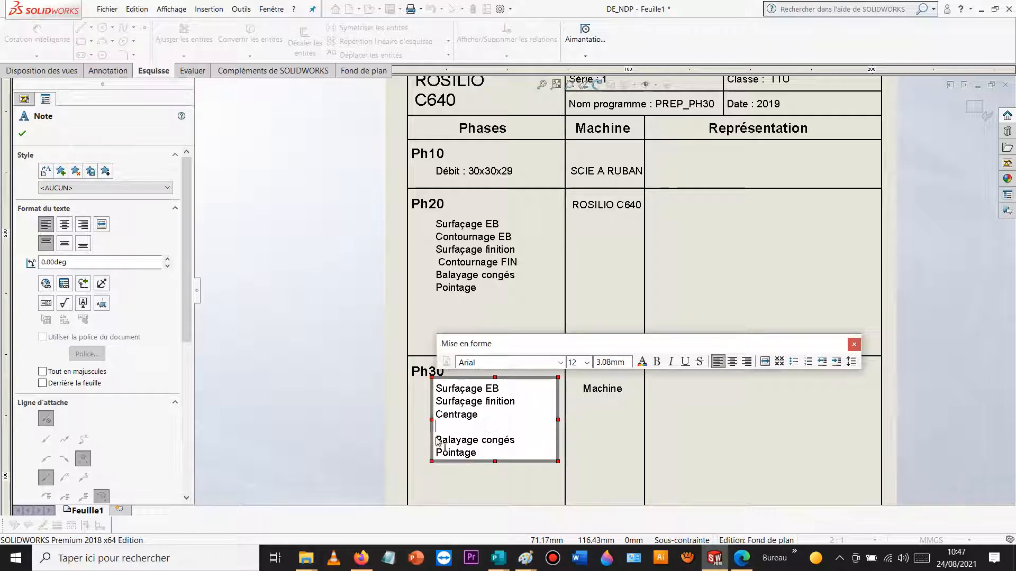
pyautogui.press('Delete')
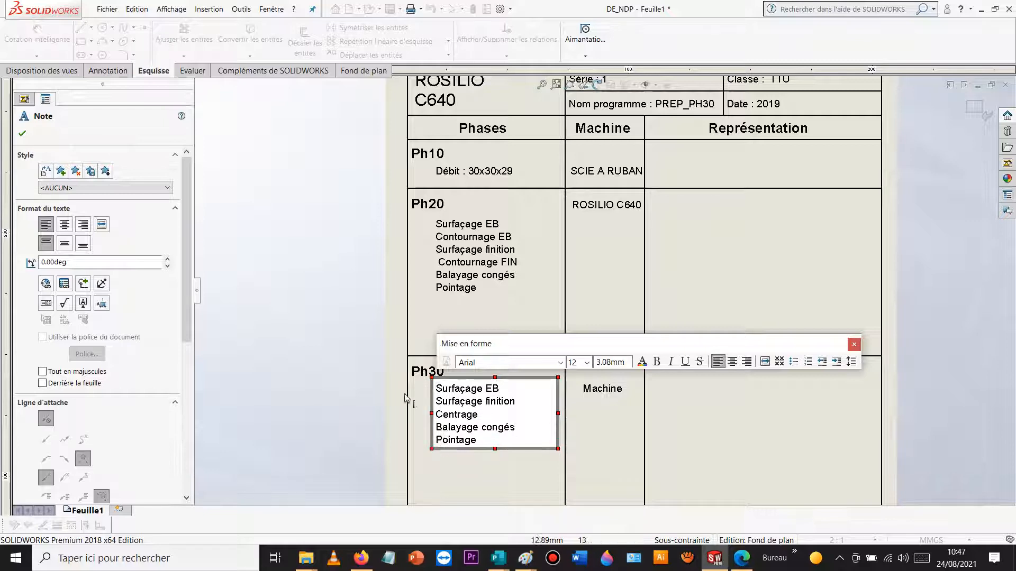
pyautogui.click(348, 404)
# - Move the horizontal line separating Ph20 and Ph30 up to just below the Ph20 "Pointage" line
pyautogui.press('z')
pyautogui.scroll(-3, 617, 319)
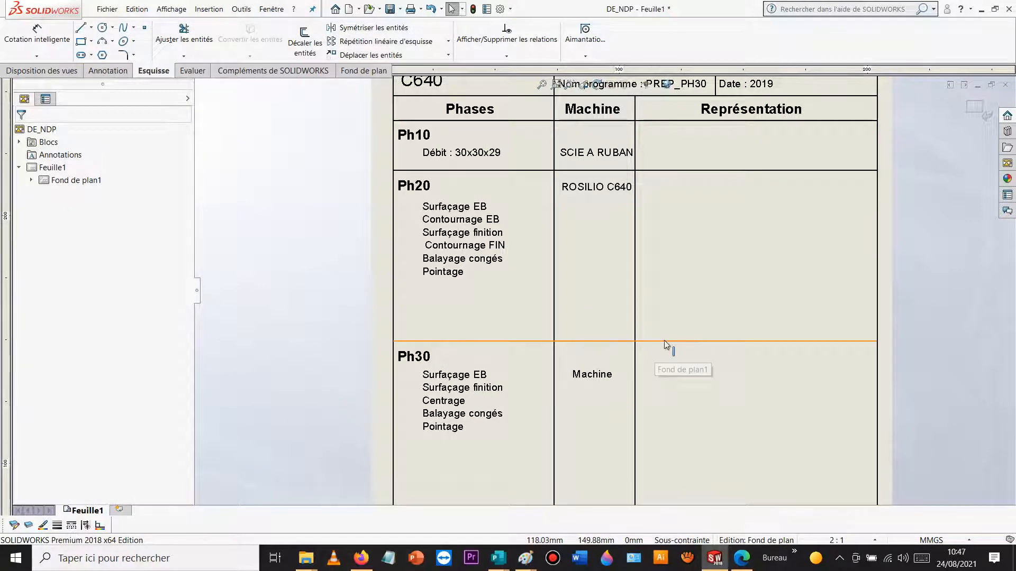
pyautogui.moveTo(665, 343); pyautogui.dragTo(665, 280)
pyautogui.click(293, 333)
# - Move the Ph30 heading and its operation note up together to just below the Ph20/Ph30 separating line
pyautogui.moveTo(330, 311); pyautogui.dragTo(530, 439)
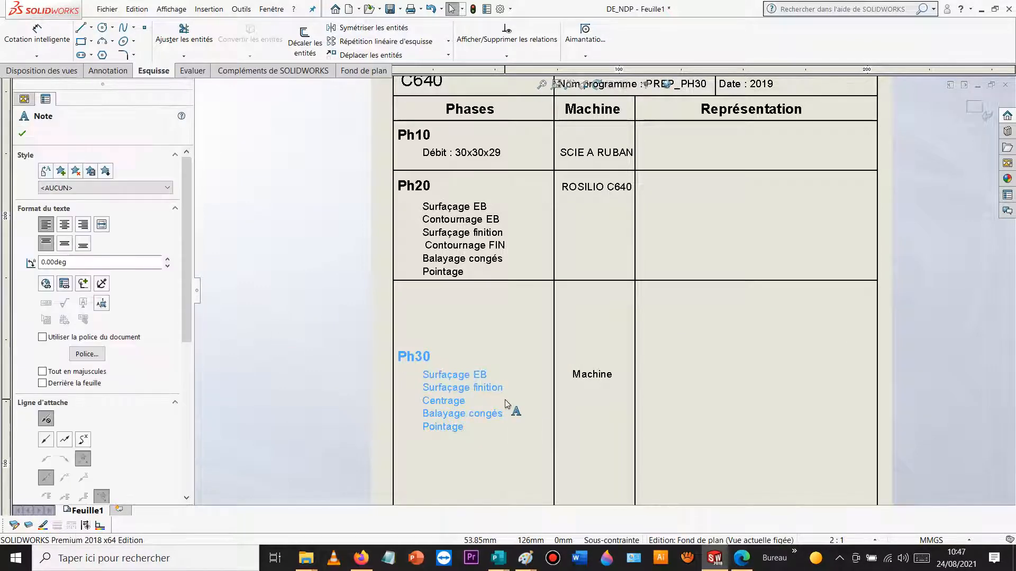
pyautogui.press('Up')
pyautogui.press('Up')
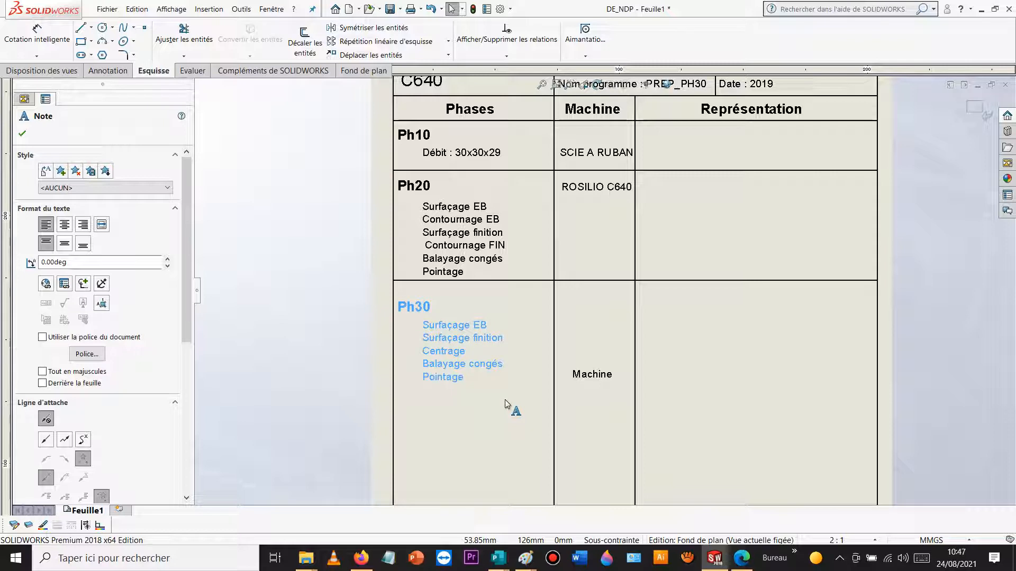
pyautogui.moveTo(422, 310); pyautogui.dragTo(423, 299)
pyautogui.click(293, 383)
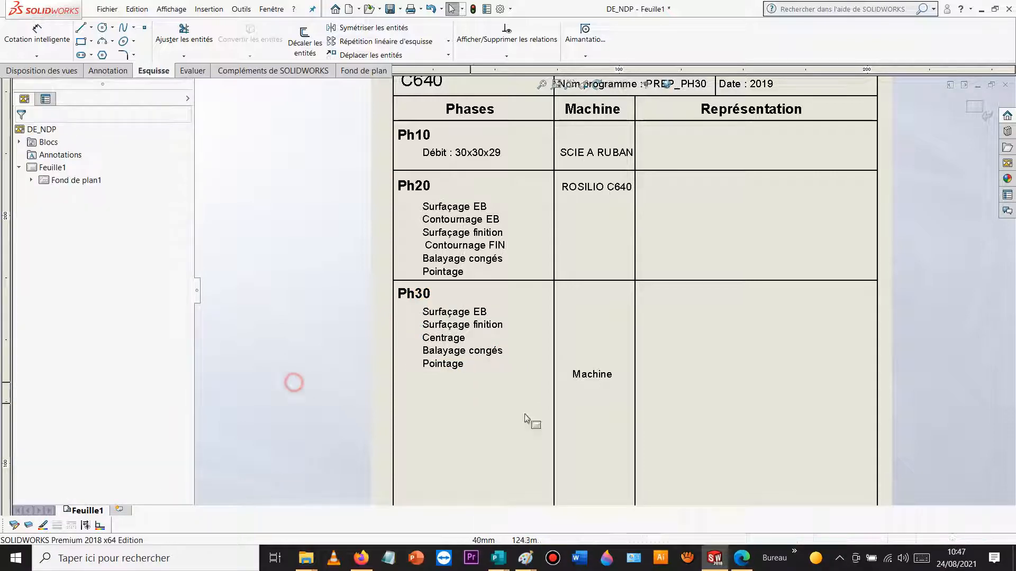
# - Replace the Ph30 "Machine" note with a copy of the Ph20 "ROSILIO C640" note aligned with the Ph30 heading
pyautogui.click(592, 374)
pyautogui.press('Delete')
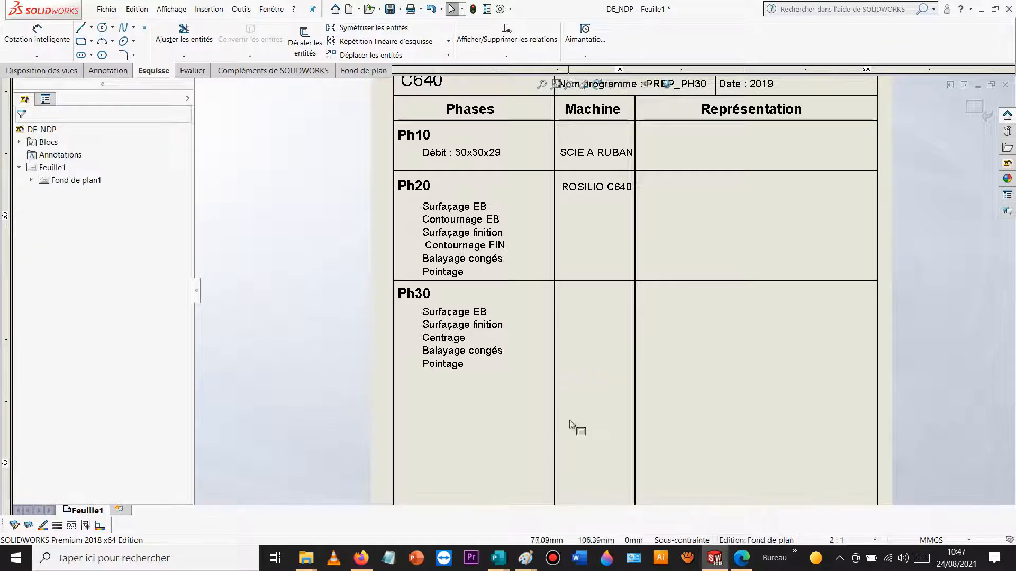
pyautogui.click(615, 190)
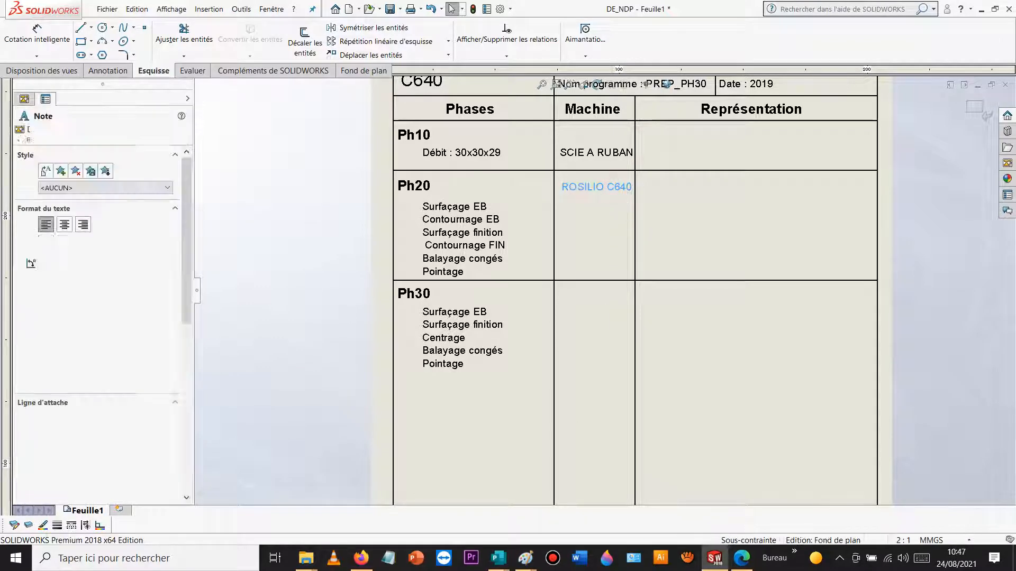
pyautogui.hotkey('ctrl', 'c')
pyautogui.hotkey('ctrl', 'v')
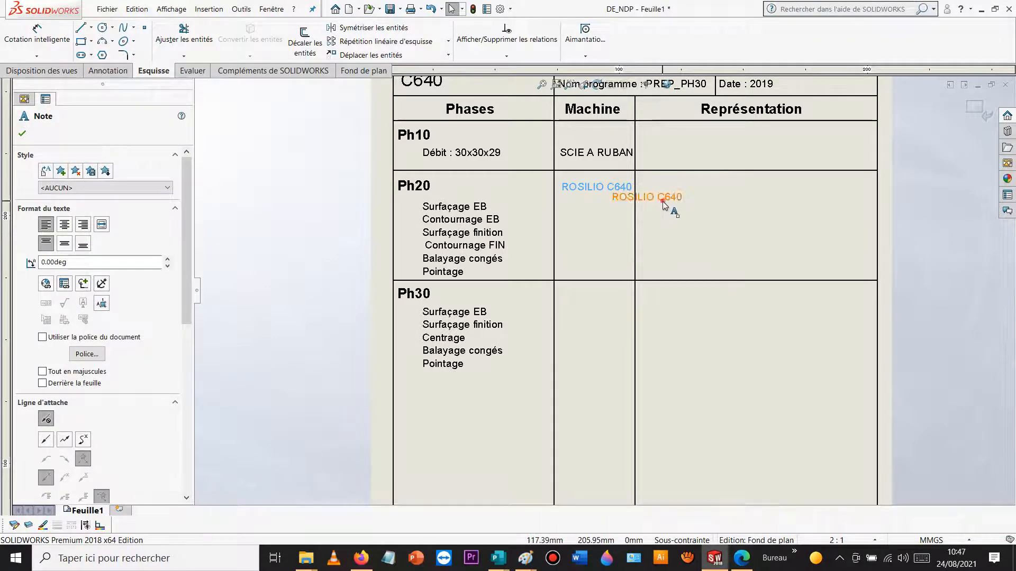
pyautogui.click(612, 299)
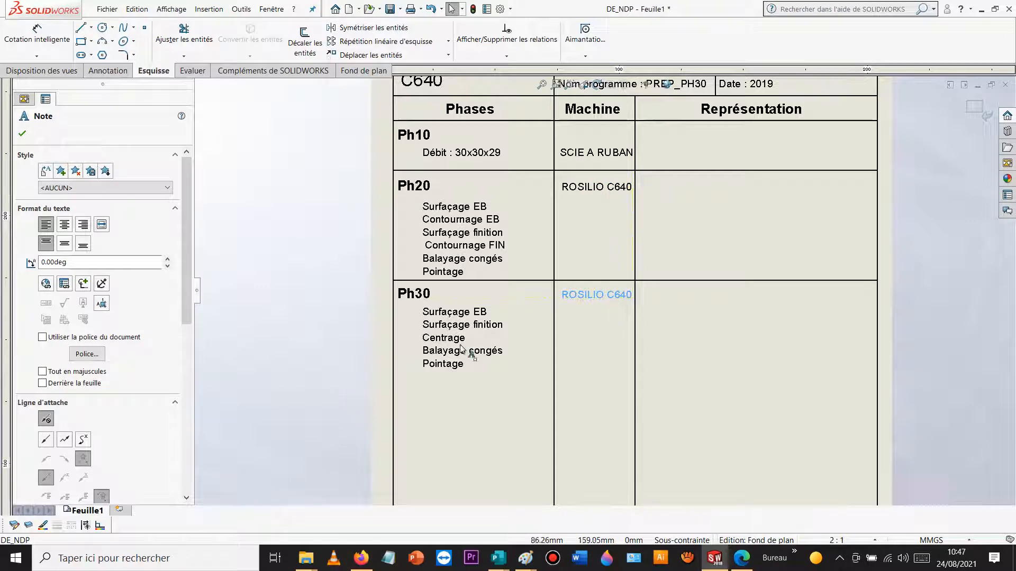
pyautogui.click(297, 329)
# - Move the line separating Ph30 and Ph40 up below the Ph30 operations, and place the Ph40 heading just under it
pyautogui.scroll(5, 433, 363)
pyautogui.scroll(-5, 613, 390)
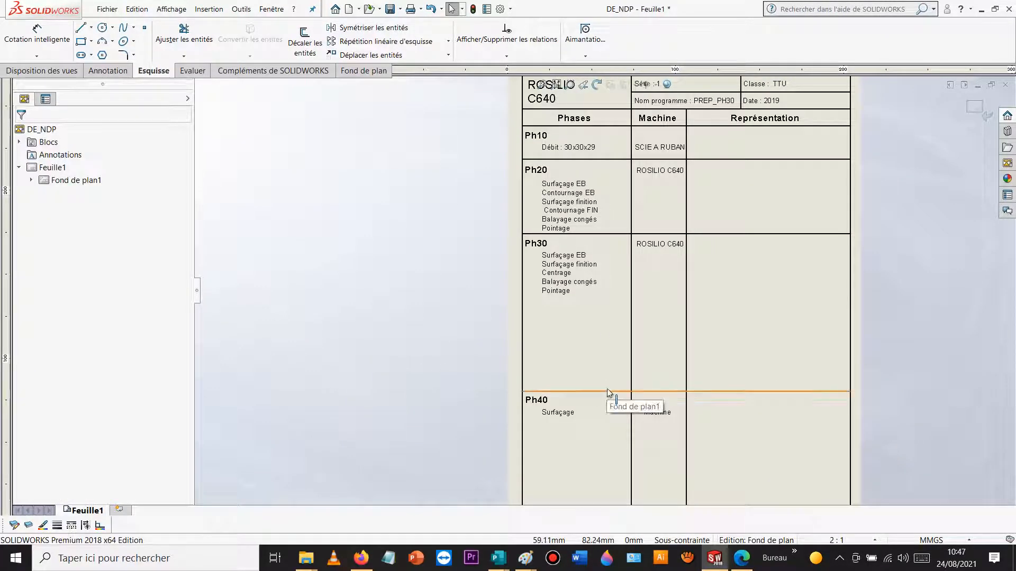
pyautogui.moveTo(606, 390); pyautogui.dragTo(624, 299)
pyautogui.click(466, 353)
pyautogui.moveTo(536, 400); pyautogui.dragTo(535, 308)
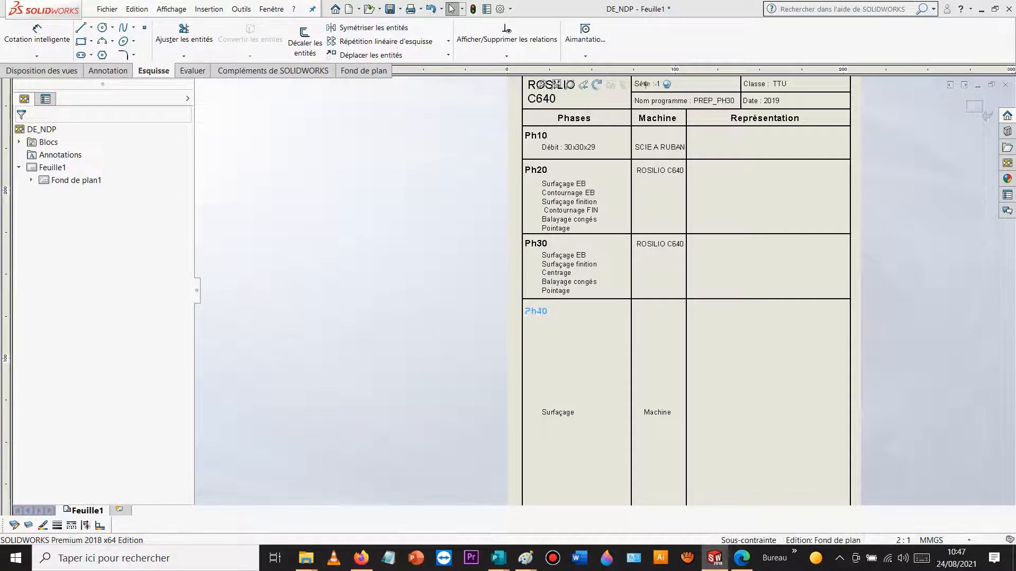
# - Delete the Ph40 "Surfaçage" and "Machine" notes and place a copy of the Ph30 operation note below the Ph40 heading
pyautogui.moveTo(451, 379); pyautogui.dragTo(721, 468)
pyautogui.press('Delete')
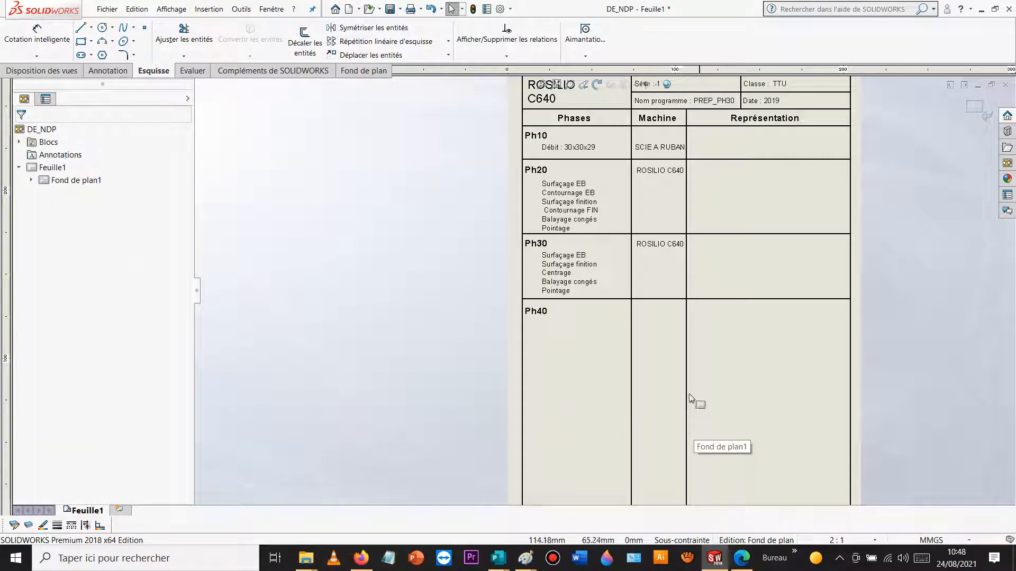
pyautogui.click(579, 274)
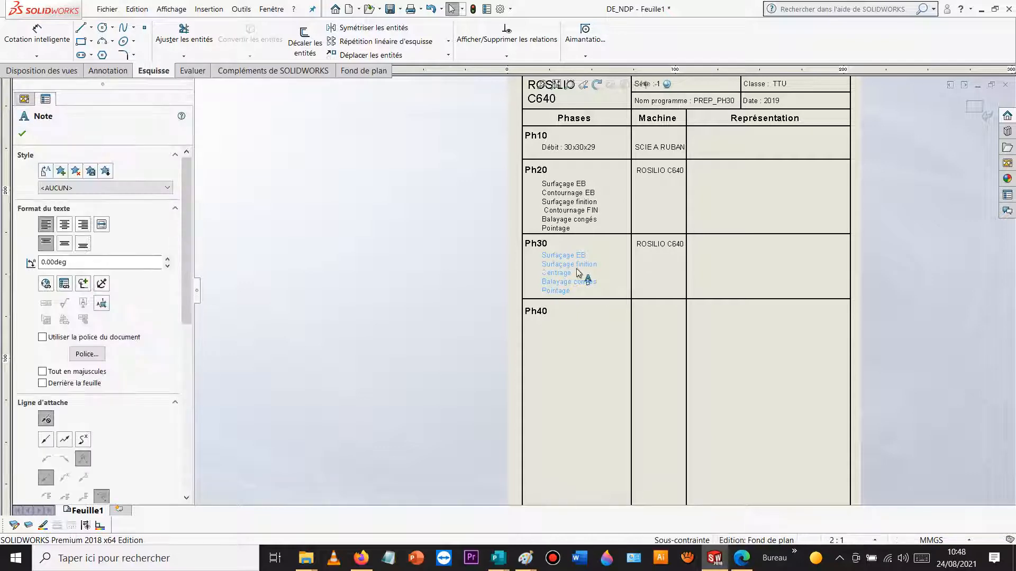
pyautogui.keyDown('ctrl'); pyautogui.moveTo(579, 274); pyautogui.dragTo(563, 366); pyautogui.keyUp('ctrl')
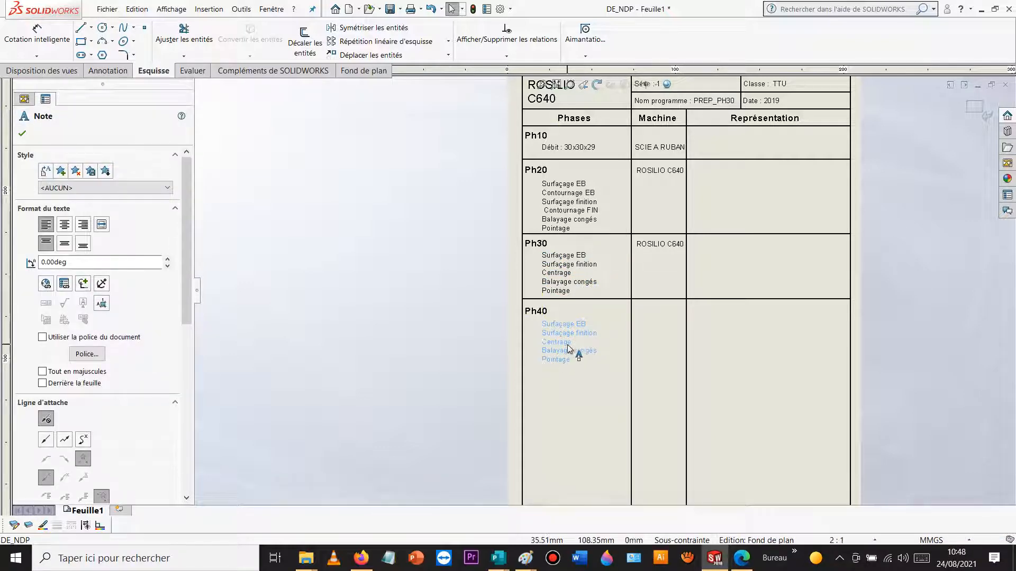
# - Reduce the Ph40 operation note to "Centrage" and "Pointage" by removing its Surfaçage and Balayage congés lines
pyautogui.doubleClick(566, 345)
pyautogui.moveTo(600, 334); pyautogui.dragTo(545, 327)
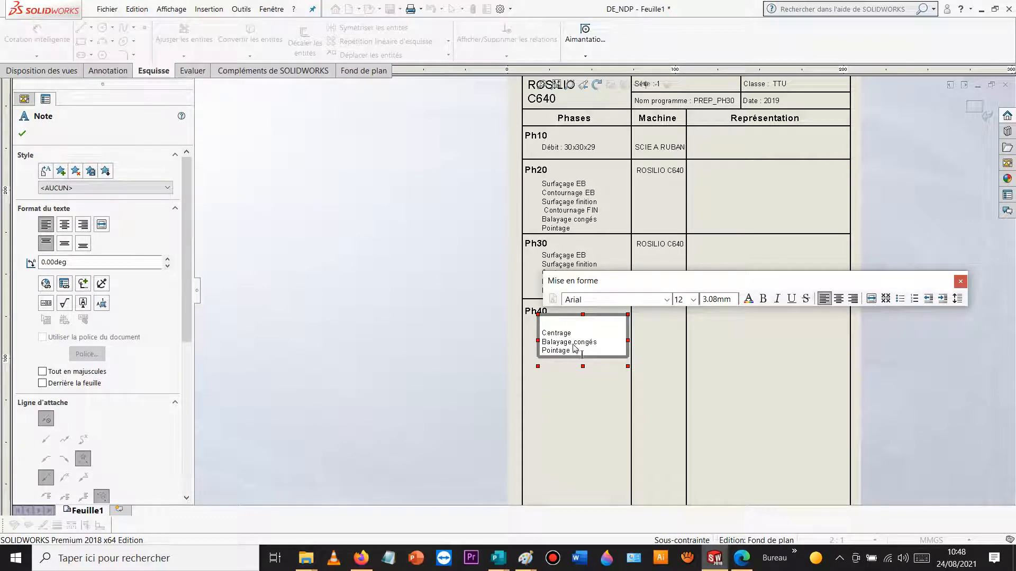
pyautogui.moveTo(599, 343); pyautogui.dragTo(540, 345)
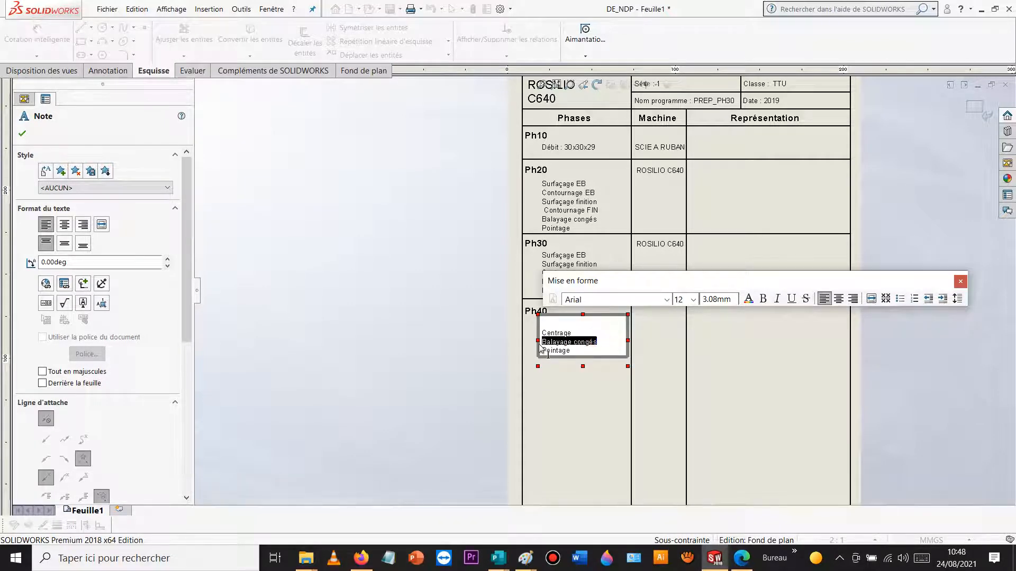
pyautogui.press('Delete')
pyautogui.click(552, 322)
pyautogui.press('Delete')
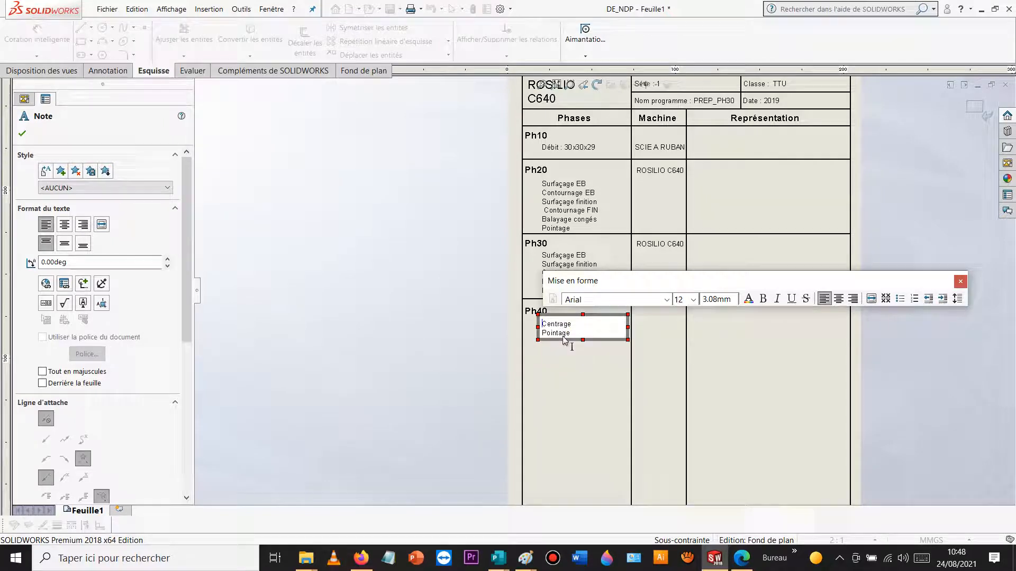
pyautogui.click(486, 356)
pyautogui.click(476, 351)
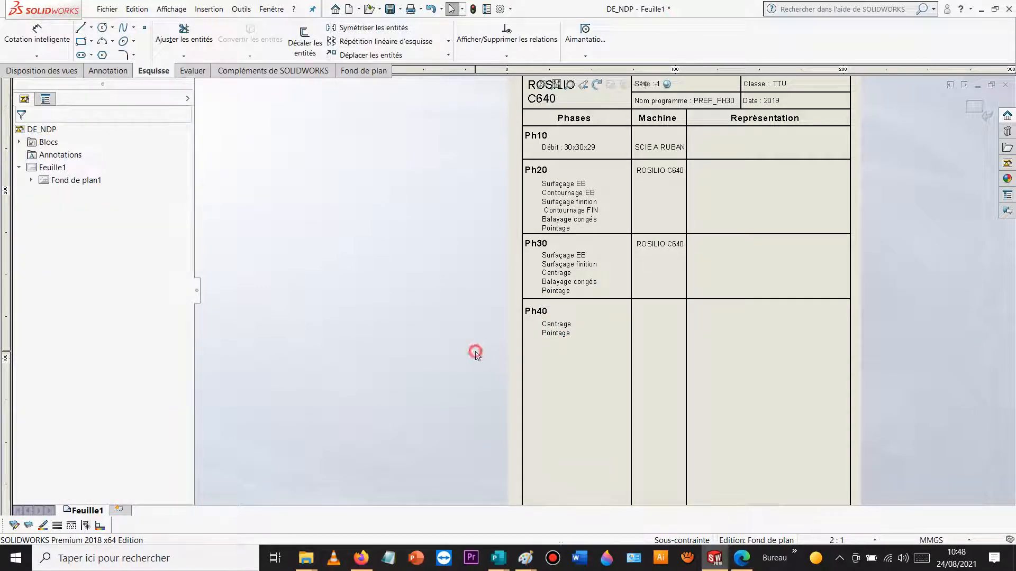
# - Copy the Ph40 heading with its operation note and place both copies lower in the Phases column, with the heading against the table's edge
pyautogui.click(494, 302)
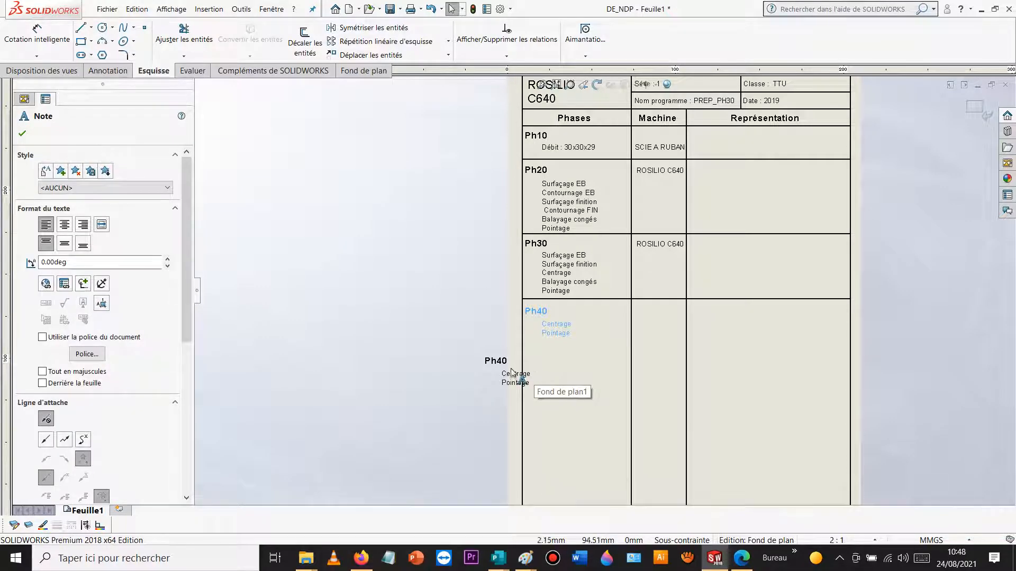
pyautogui.click(464, 340)
pyautogui.moveTo(513, 376); pyautogui.dragTo(591, 417)
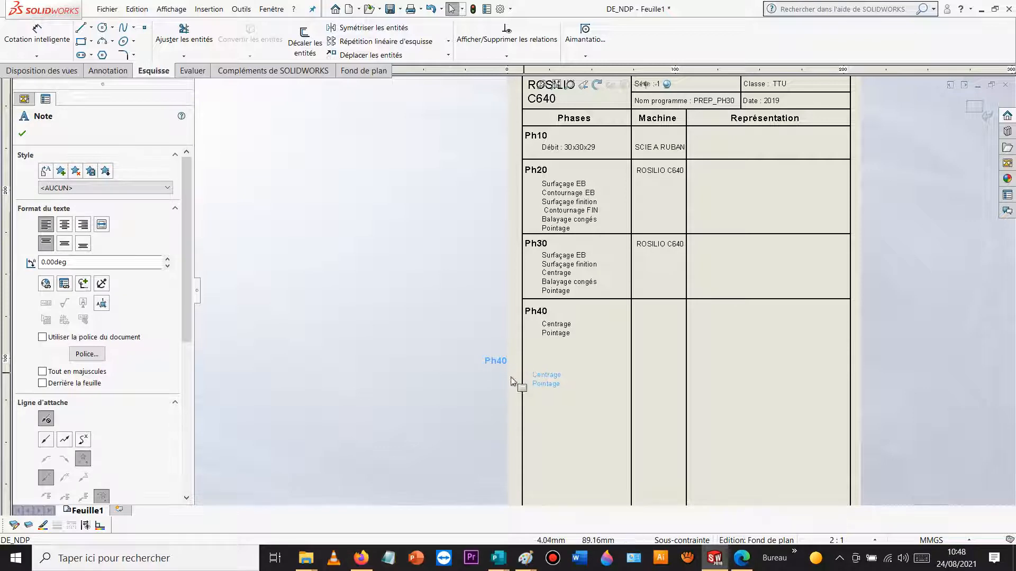
pyautogui.click(421, 335)
pyautogui.moveTo(550, 381); pyautogui.dragTo(576, 392)
pyautogui.click(496, 361)
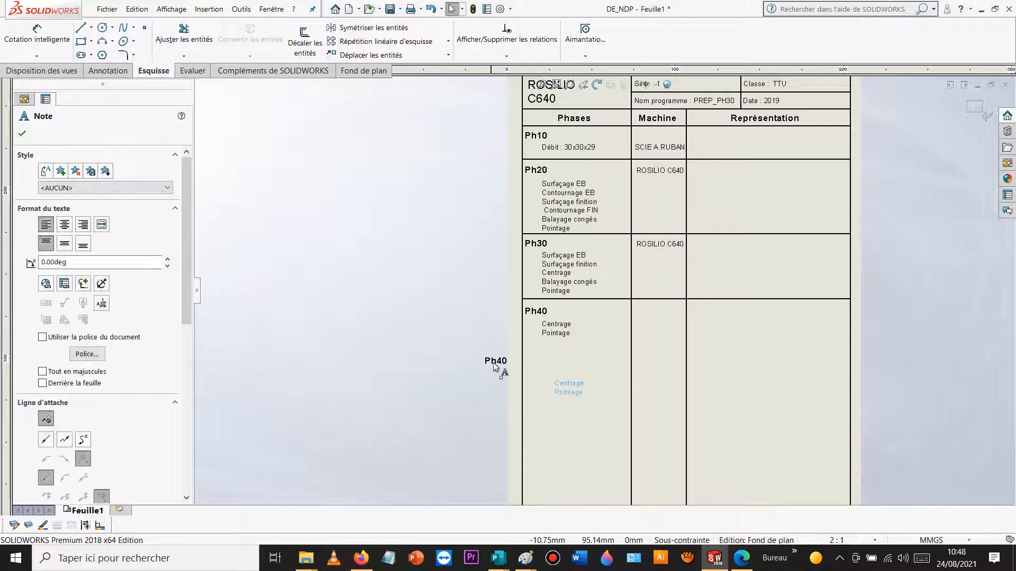
pyautogui.moveTo(496, 360); pyautogui.dragTo(547, 370)
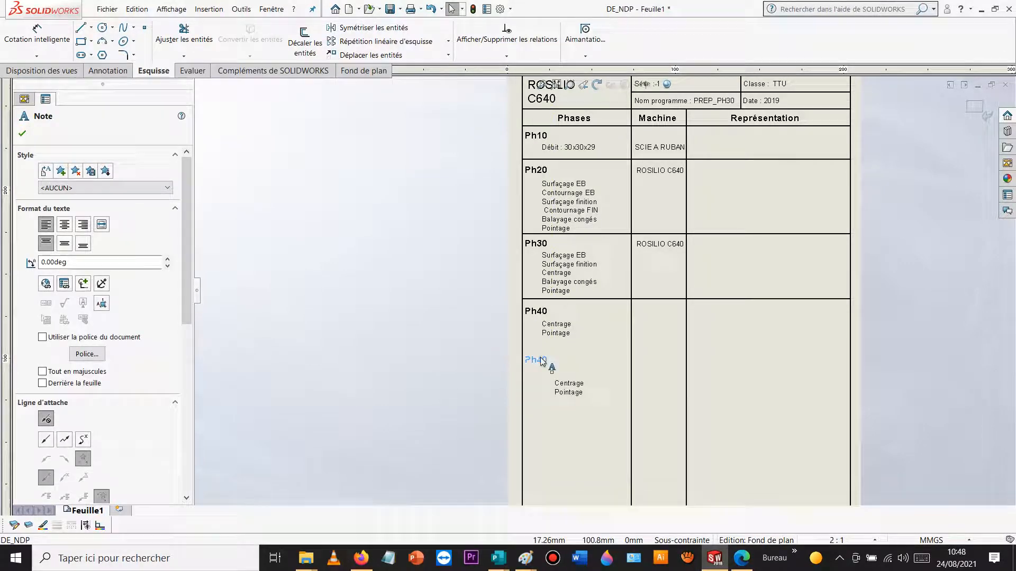
# - Rename the copied heading Ph50 and align its operation note below it with the Ph40 operations
pyautogui.doubleClick(541, 359)
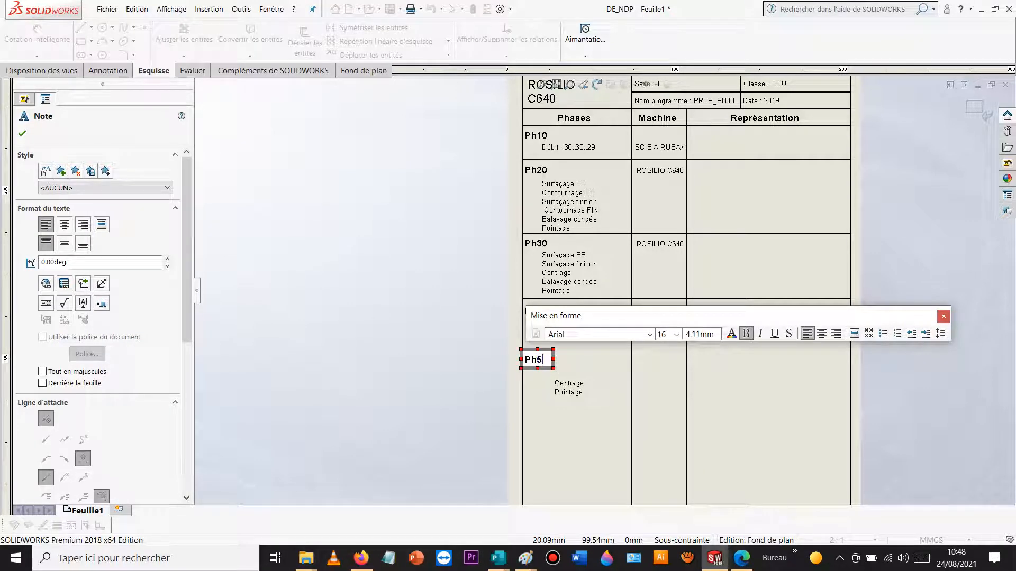
pyautogui.click(455, 354)
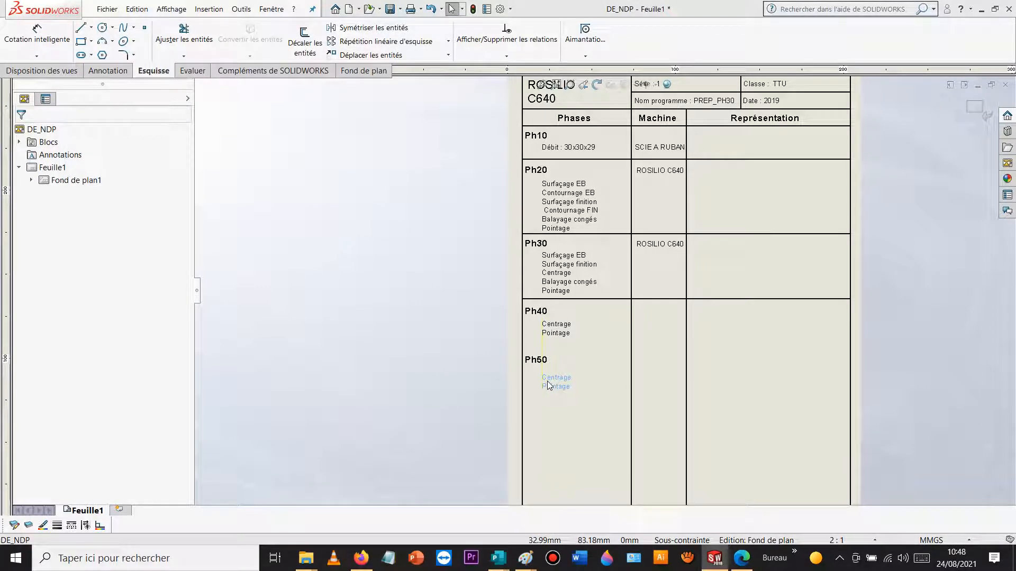
pyautogui.keyDown('ctrl'); pyautogui.moveTo(547, 382); pyautogui.dragTo(547, 382); pyautogui.keyUp('ctrl')
pyautogui.click(513, 377)
# - Copy the Ph40 and Ph50 headings with their operation notes and move the copies into the Phases column below Ph50
pyautogui.scroll(4, 514, 377)
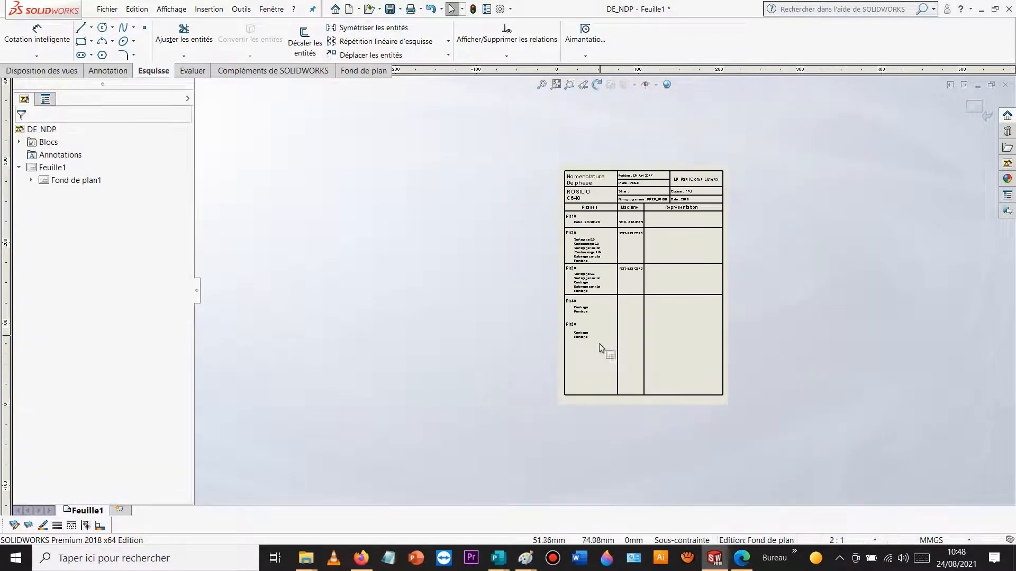
pyautogui.scroll(-4, 599, 343)
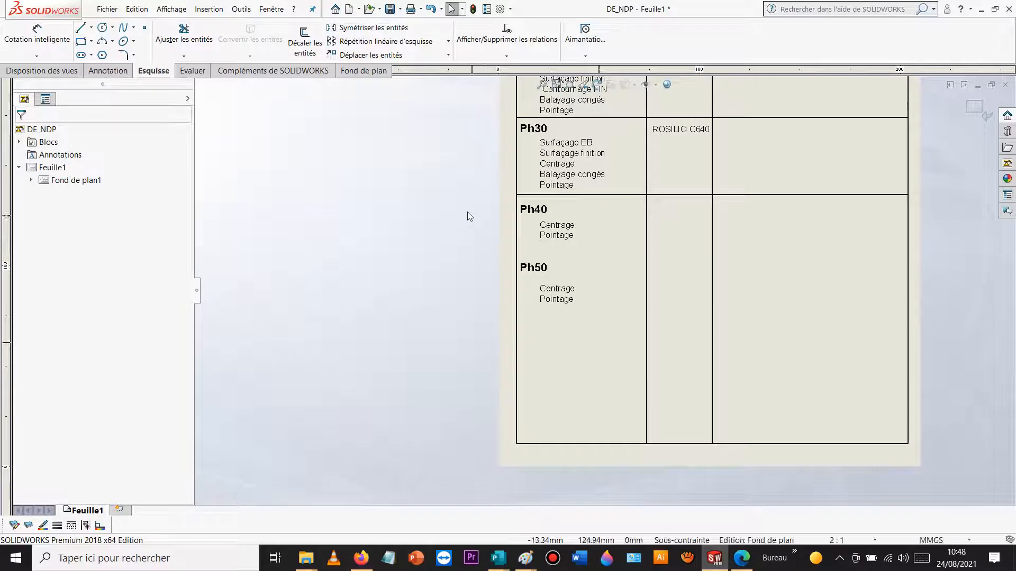
pyautogui.moveTo(467, 196); pyautogui.dragTo(598, 341)
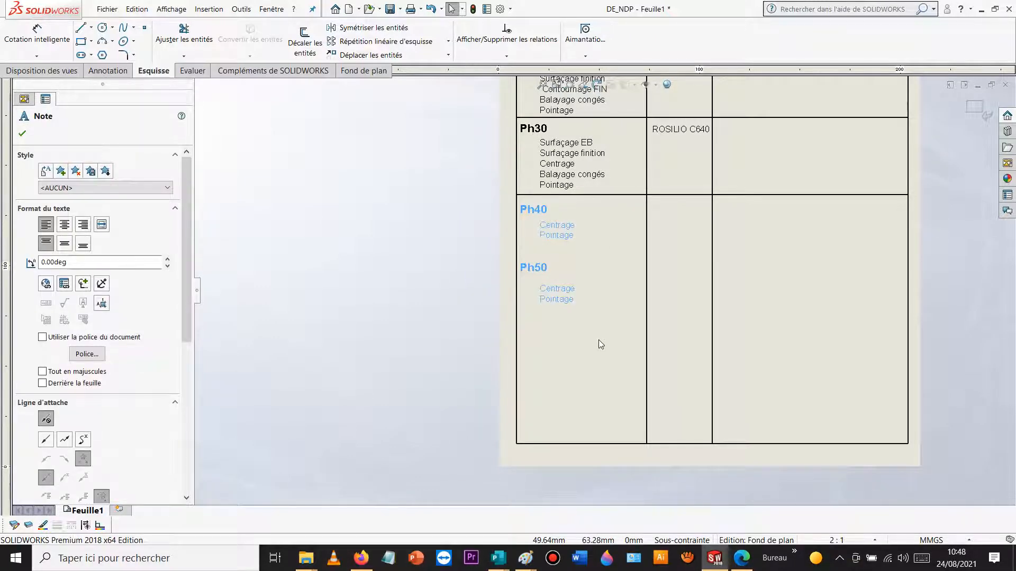
pyautogui.click(322, 221)
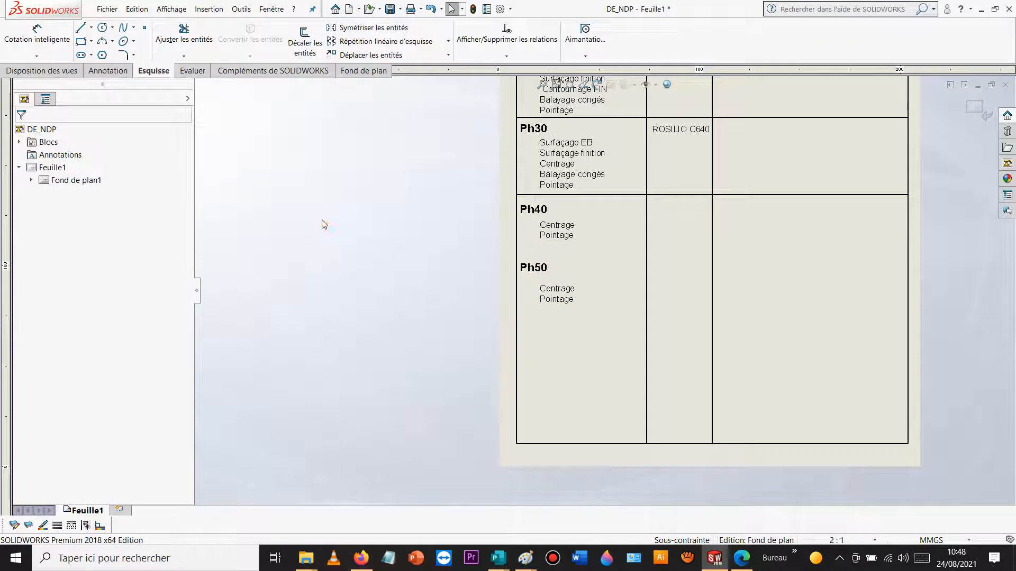
pyautogui.write('Ph40 Centrage Pointage Ph50 Centrage Pointage')
pyautogui.moveTo(233, 151); pyautogui.dragTo(357, 364)
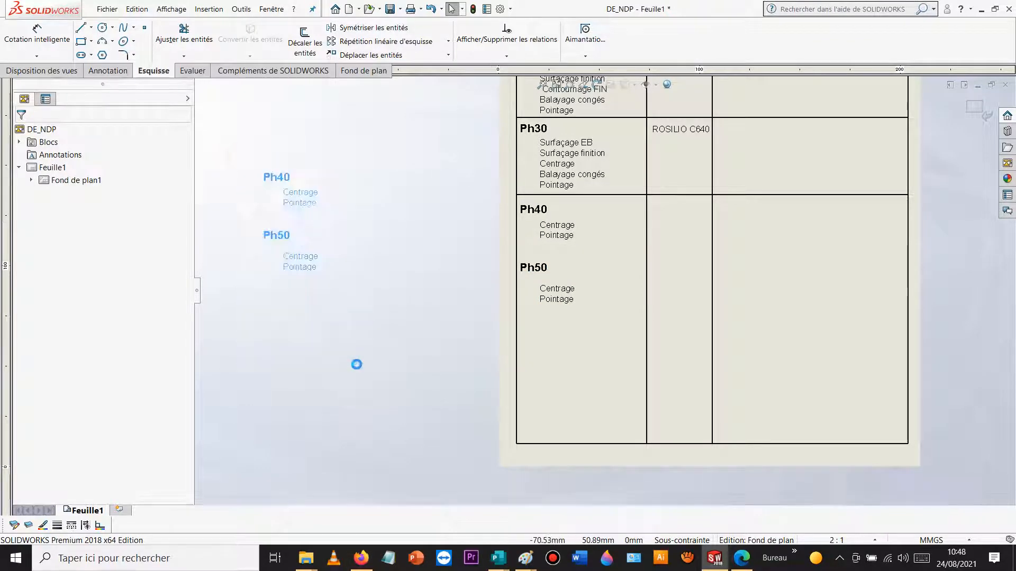
pyautogui.click(371, 55)
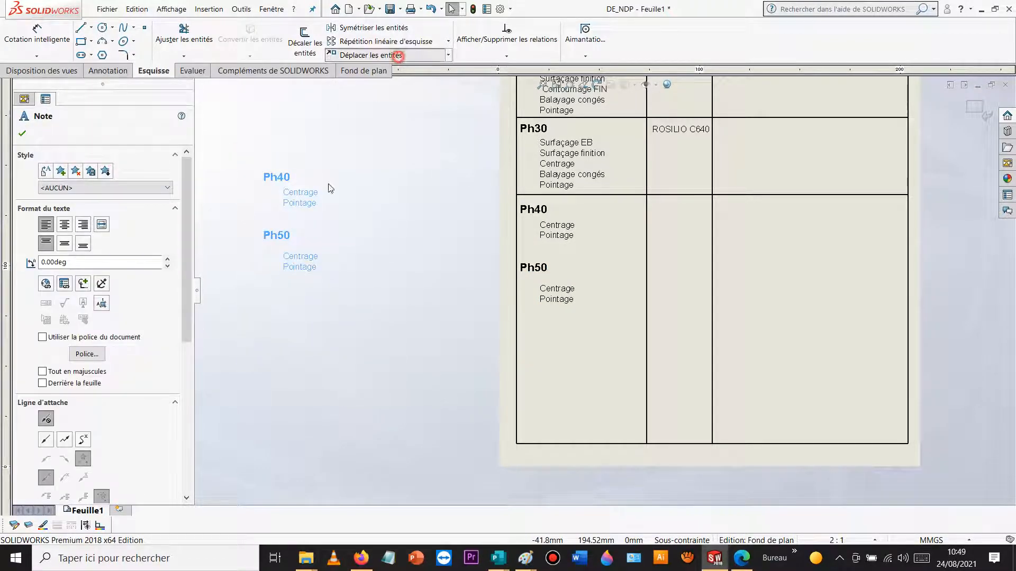
pyautogui.click(274, 176)
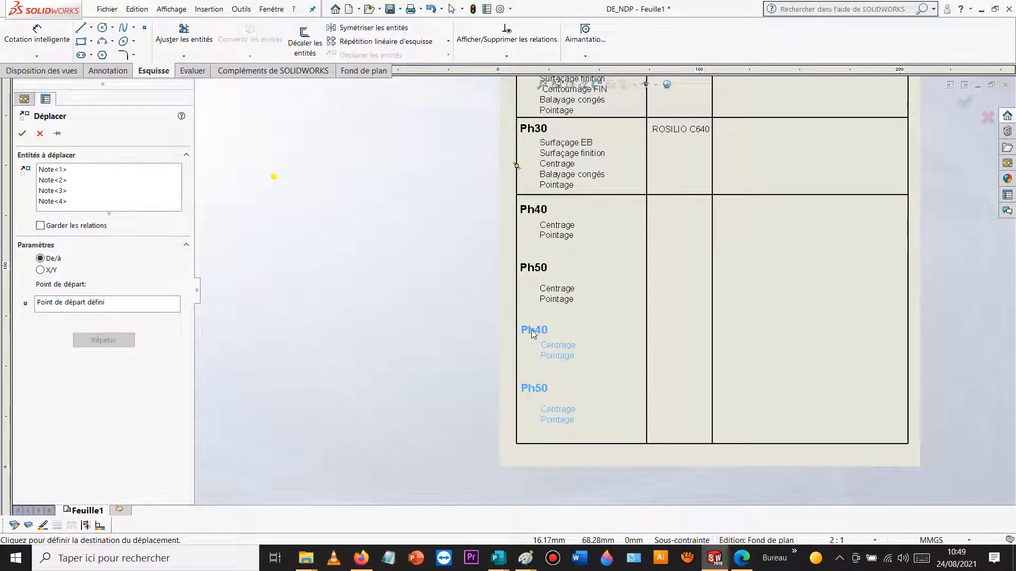
pyautogui.click(533, 332)
# - Rename the two copied phase headings Ph60 and Ph70
pyautogui.doubleClick(538, 334)
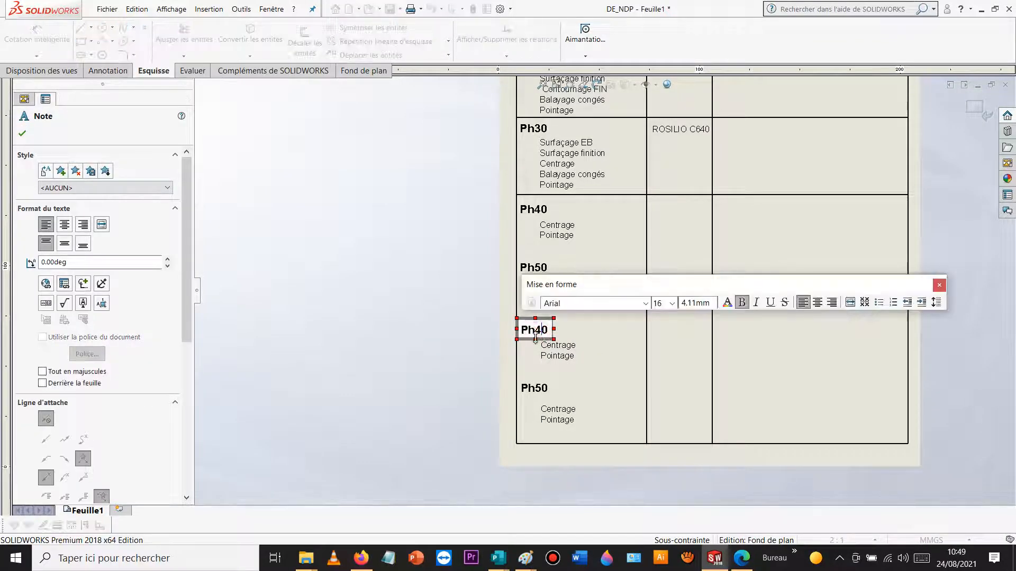
pyautogui.click(427, 362)
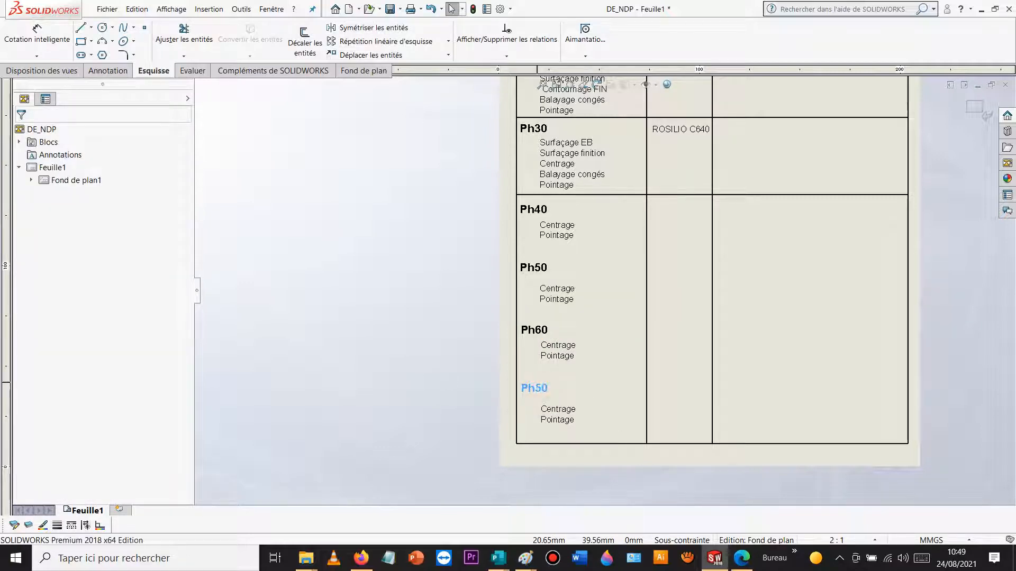
pyautogui.doubleClick(536, 389)
pyautogui.press('BackSpace')
pyautogui.write('7')
pyautogui.click(393, 296)
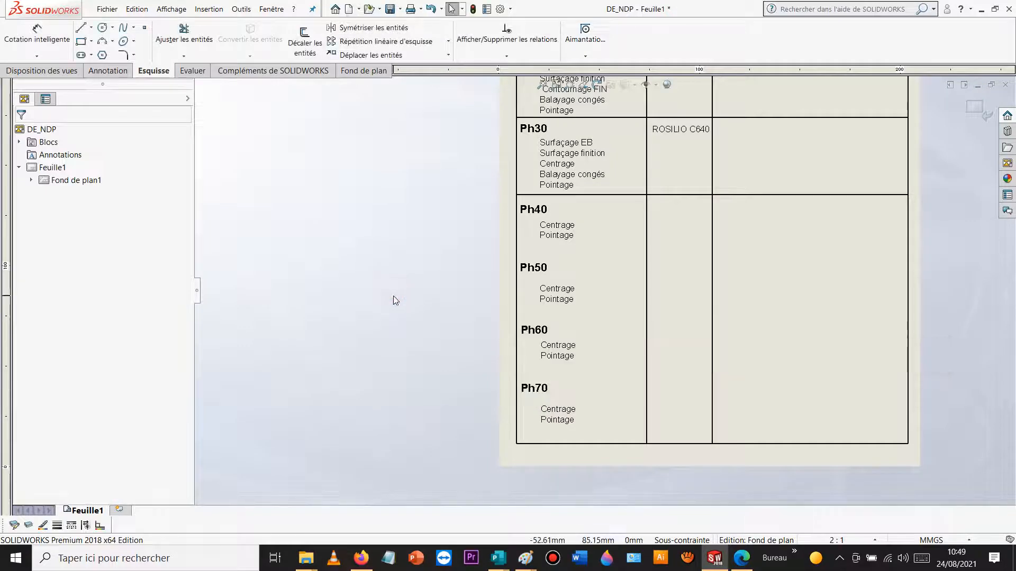
# - Draw a horizontal separating line 0.25 mm thick across the full table width between Ph40 and Ph50
pyautogui.click(57, 525)
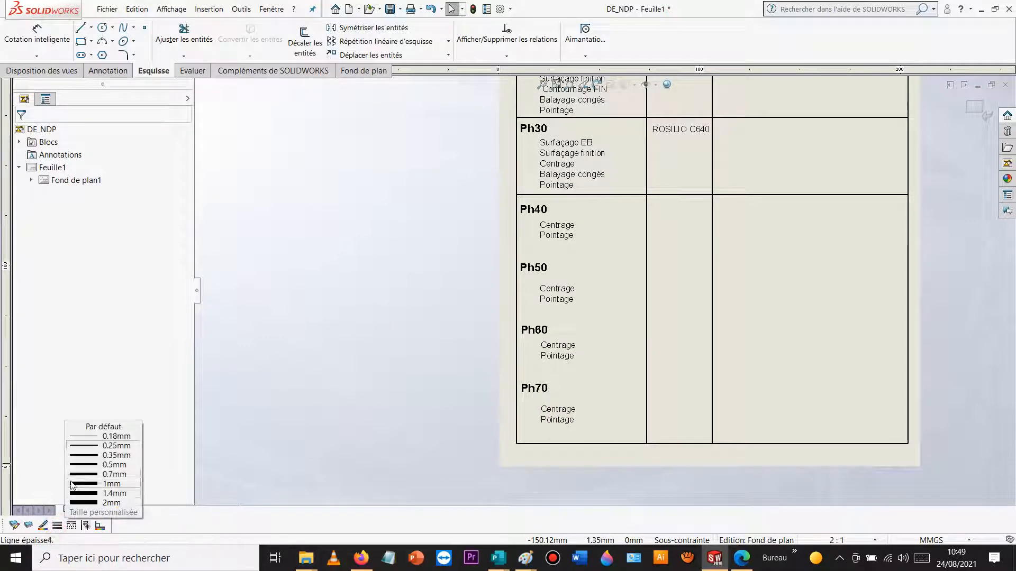
pyautogui.click(88, 446)
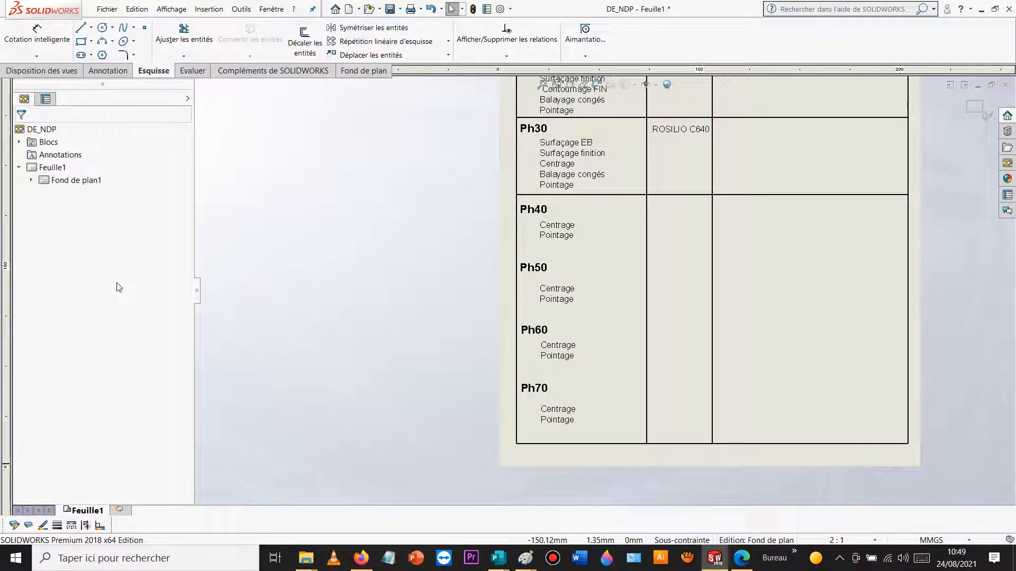
pyautogui.click(81, 28)
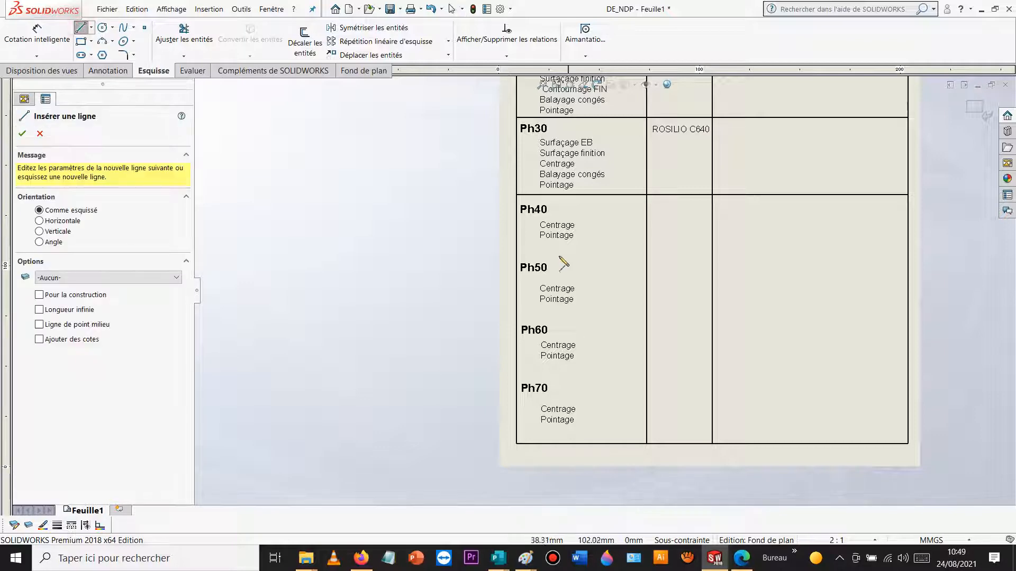
pyautogui.click(519, 260)
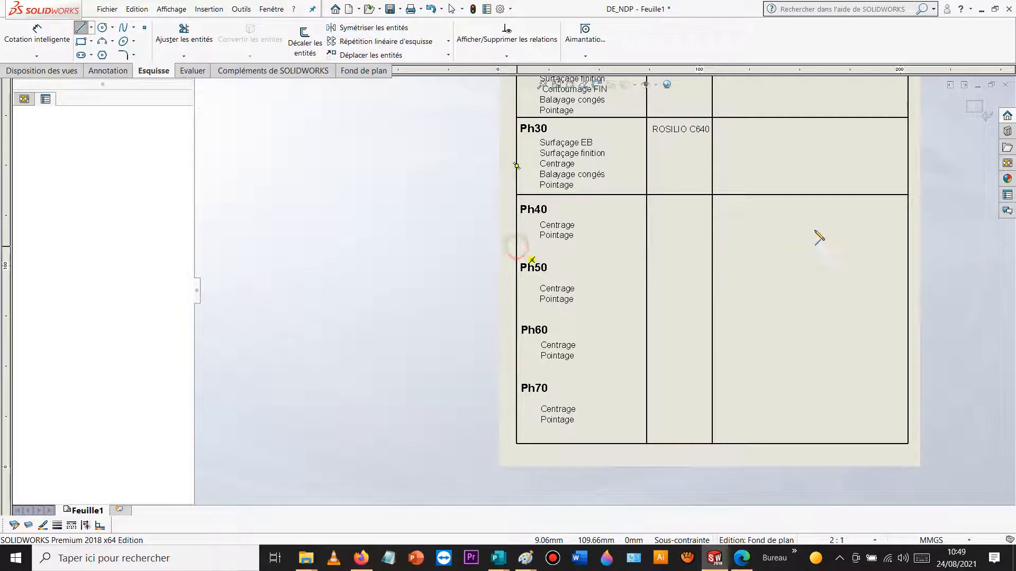
pyautogui.click(908, 247)
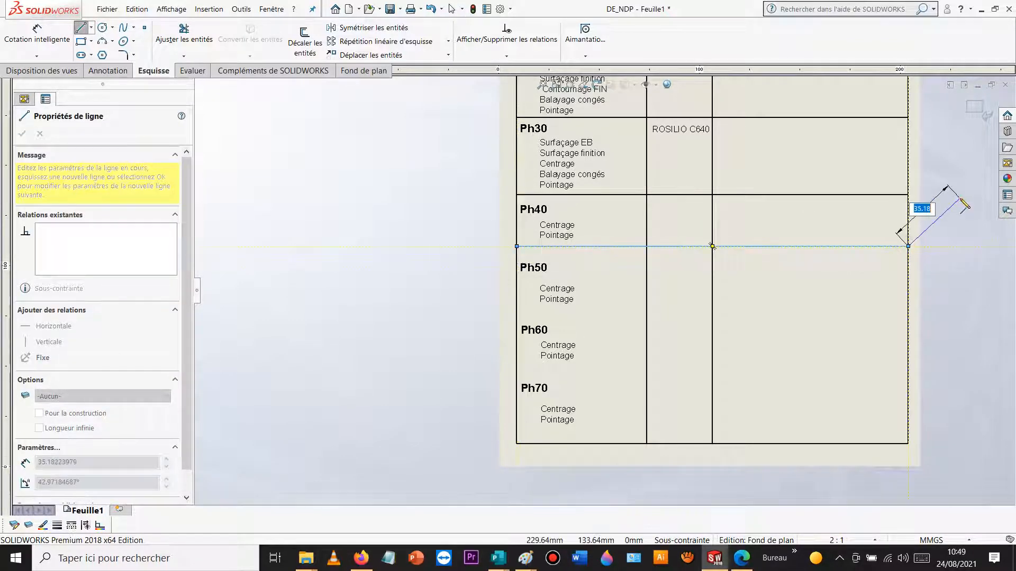
pyautogui.press('Escape')
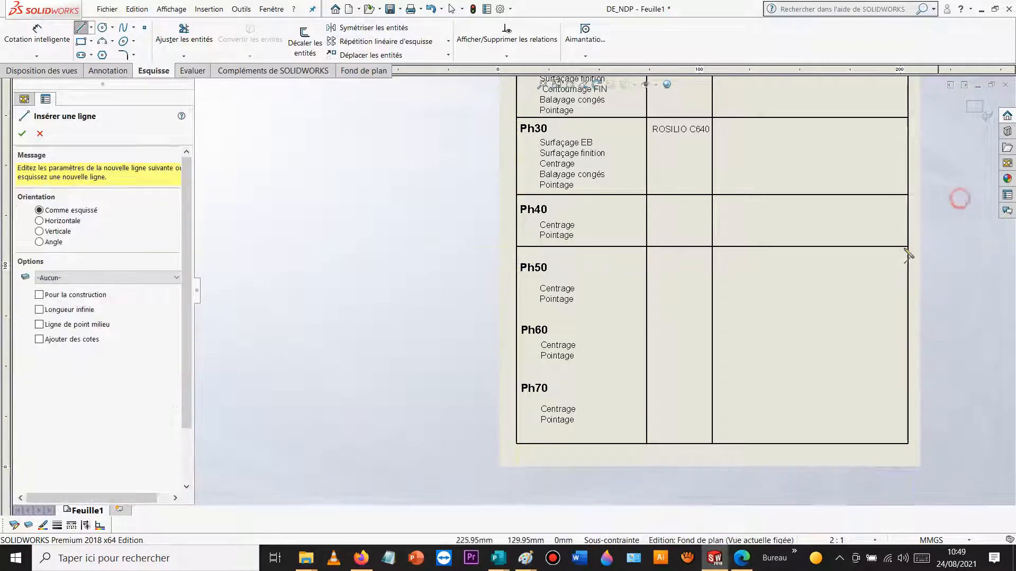
# - Draw two more full-width horizontal lines separating Ph50 from Ph60 and Ph60 from Ph70
pyautogui.click(516, 310)
pyautogui.click(908, 309)
pyautogui.press('Escape')
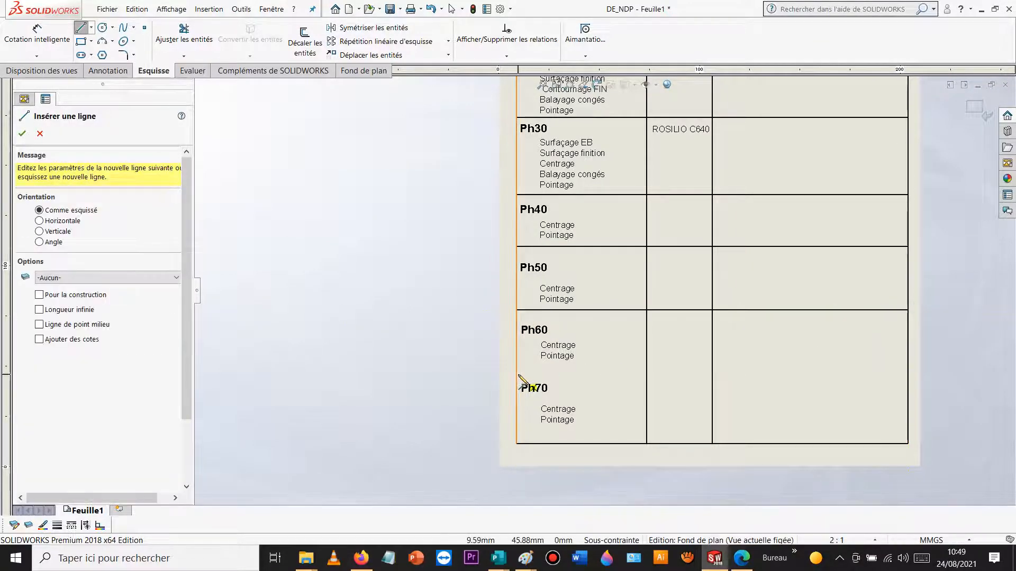
pyautogui.click(517, 369)
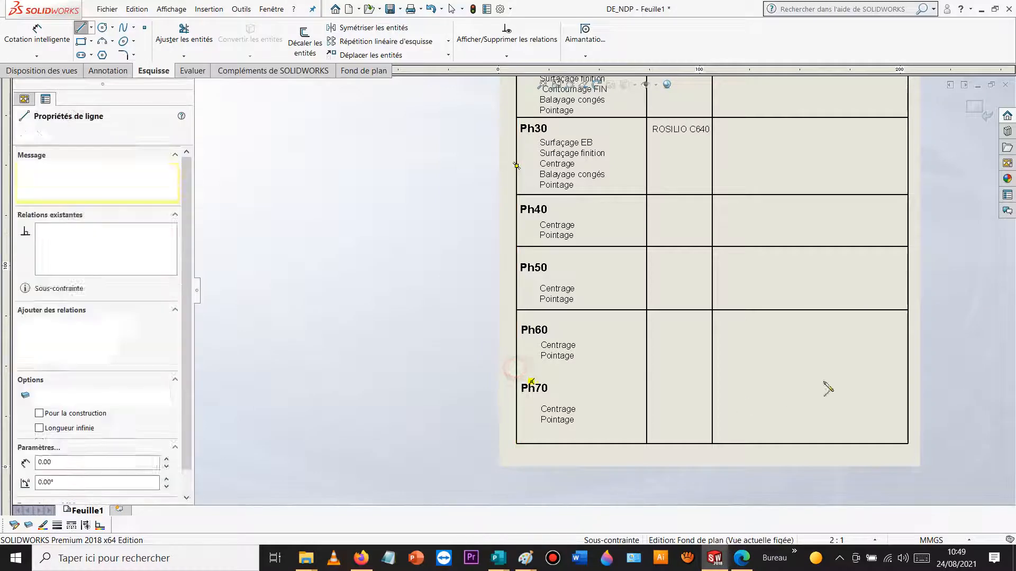
pyautogui.click(908, 368)
pyautogui.press('Escape')
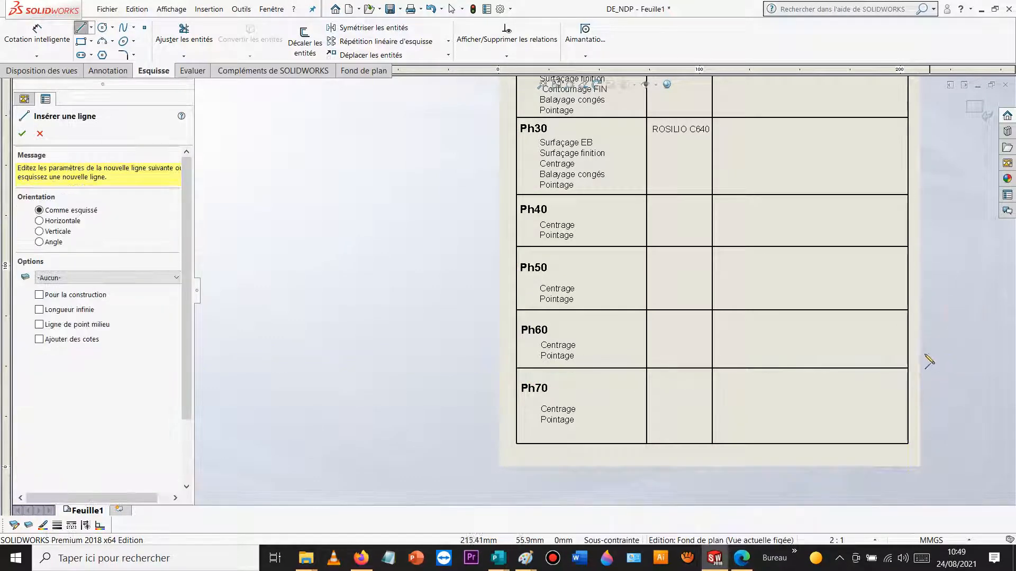
pyautogui.press('Escape')
# - Move the Ph60/Ph70 and Ph40/Ph50 separating lines down slightly, closer to the Ph70 and Ph50 headings
pyautogui.moveTo(867, 367)
pyautogui.mouseDown()
pyautogui.moveTo(866, 387)
pyautogui.moveTo(869, 378)
pyautogui.mouseUp()
pyautogui.click(974, 338)
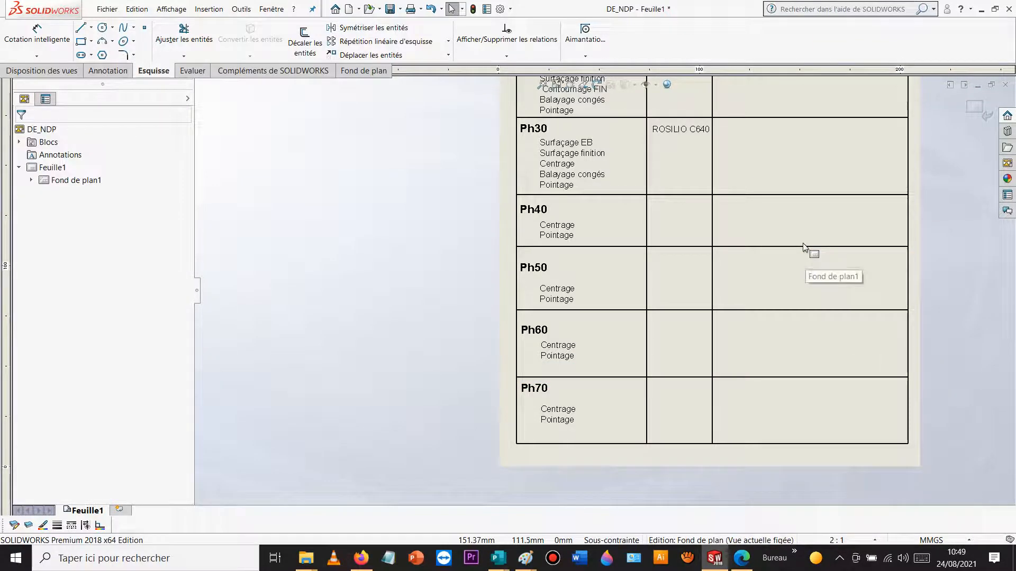
pyautogui.moveTo(804, 250)
pyautogui.mouseDown()
pyautogui.moveTo(803, 268)
pyautogui.moveTo(804, 259)
pyautogui.mouseUp()
pyautogui.click(967, 252)
# - Change the part name in the title block's Pièce field to DE
pyautogui.scroll(3, 930, 314)
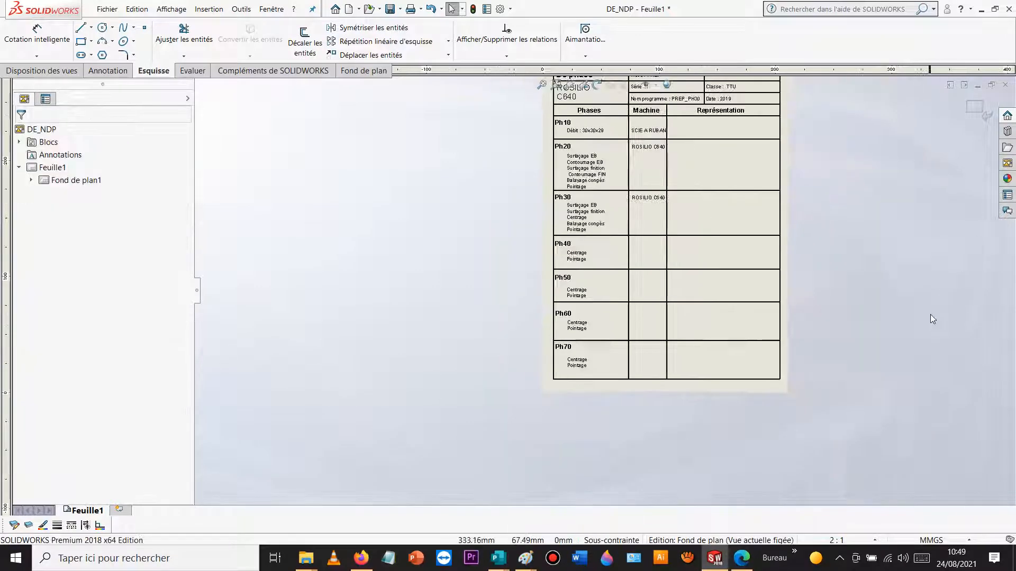
pyautogui.scroll(3, 740, 227)
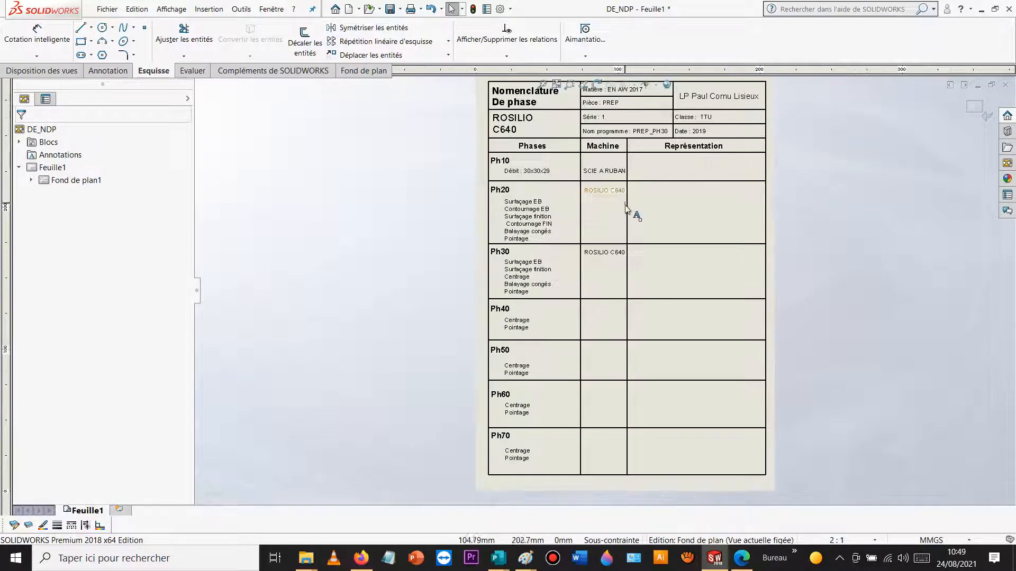
pyautogui.scroll(-4, 622, 219)
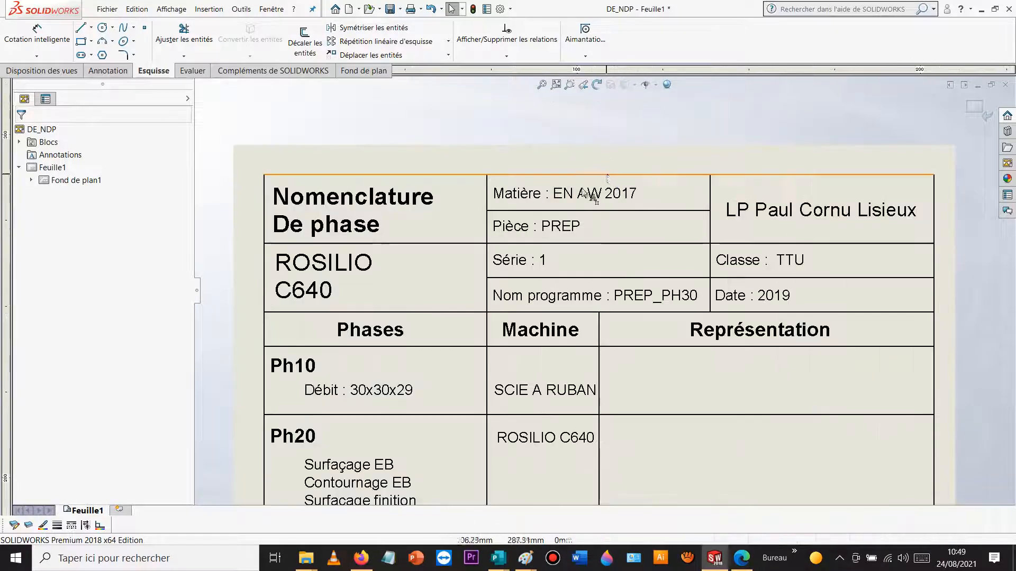
pyautogui.click(560, 225)
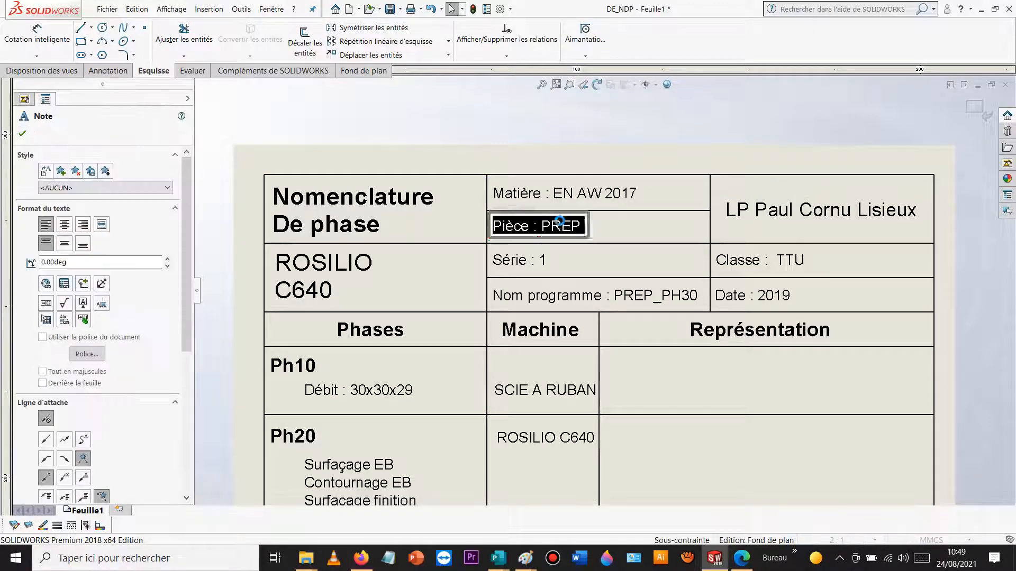
pyautogui.doubleClick(560, 225)
pyautogui.click(583, 229)
pyautogui.moveTo(583, 229); pyautogui.dragTo(552, 233)
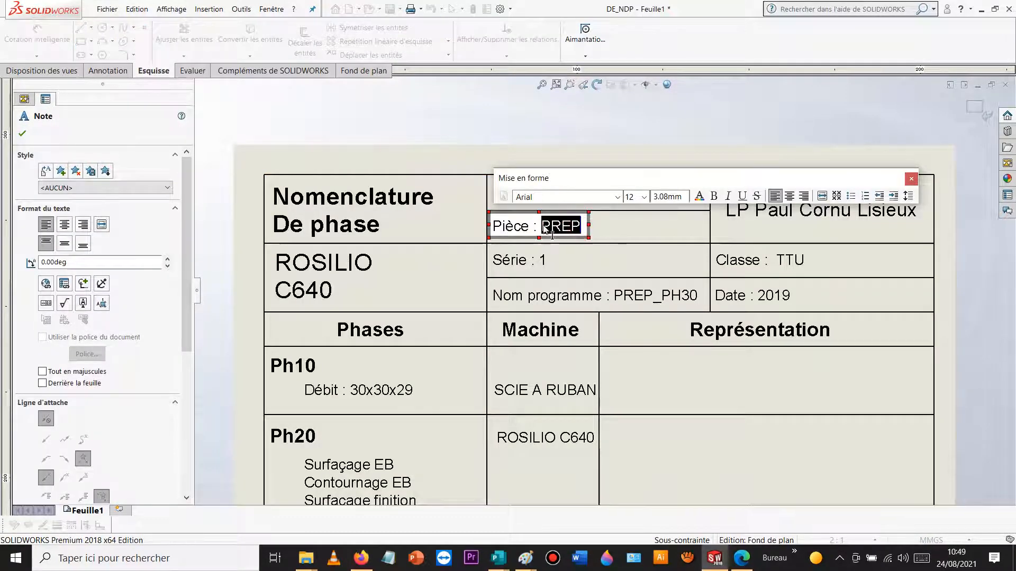
pyautogui.write('DE')
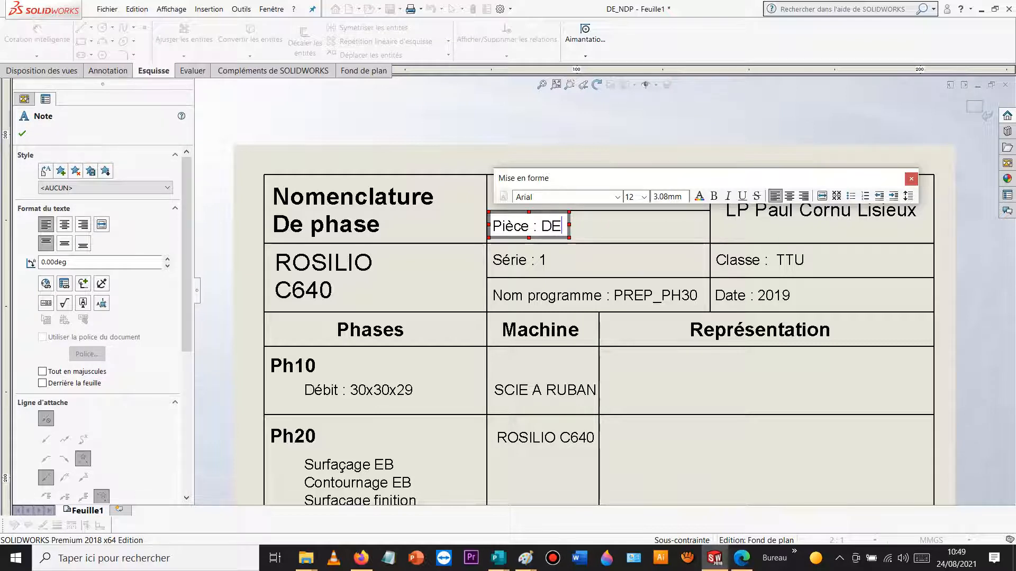
pyautogui.click(644, 320)
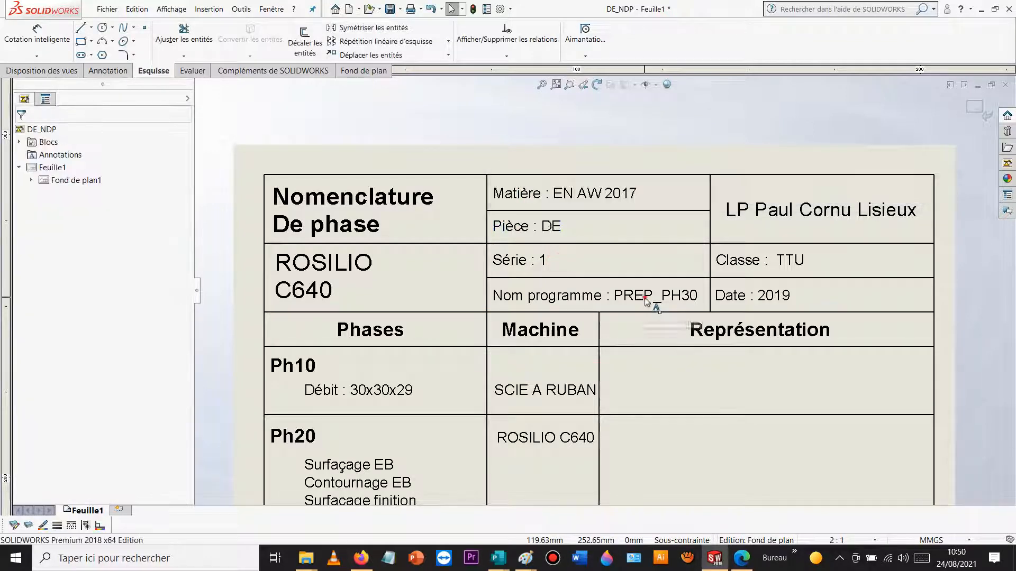
# - Change the title block's Nom programme entry to DE, removing the _PH30 suffix
pyautogui.doubleClick(650, 296)
pyautogui.click(649, 298)
pyautogui.moveTo(652, 298); pyautogui.dragTo(617, 300)
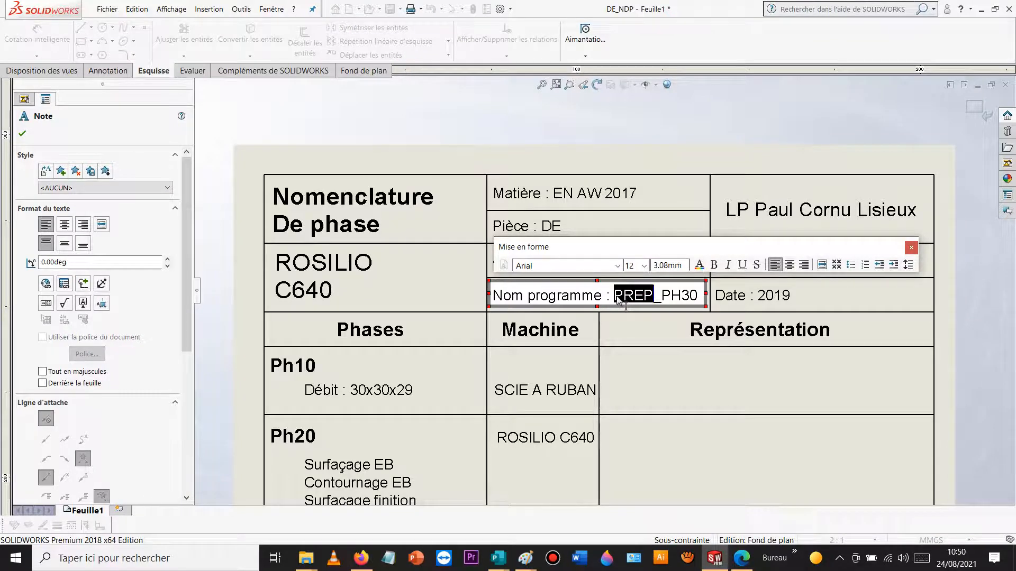
pyautogui.write('DE')
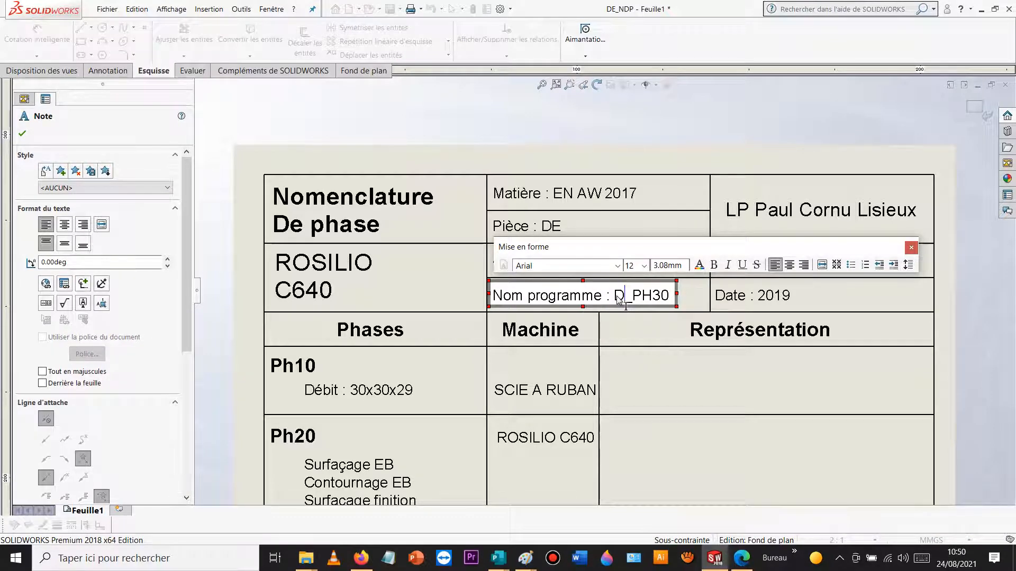
pyautogui.press('Delete')
pyautogui.press('Delete')
pyautogui.press('Delete')
pyautogui.press('Delete')
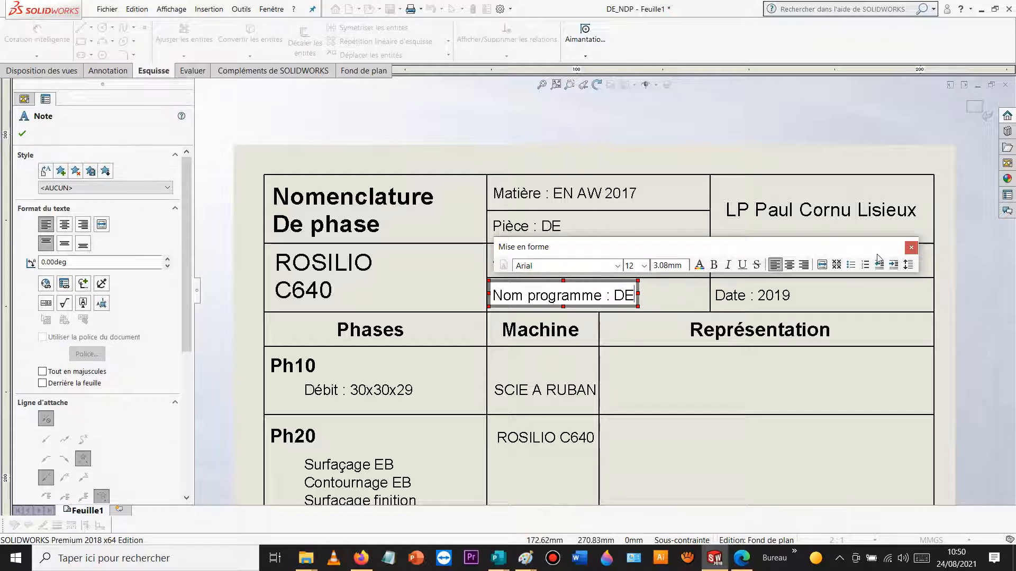
# - Set the title block's Date to 2021 and its Classe to 1TU
pyautogui.click(773, 295)
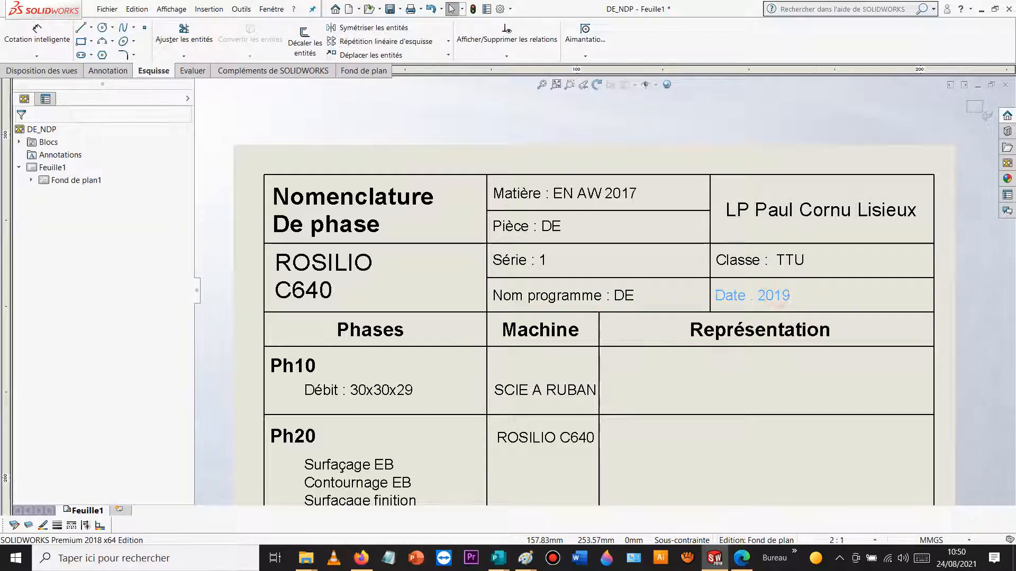
pyautogui.doubleClick(786, 297)
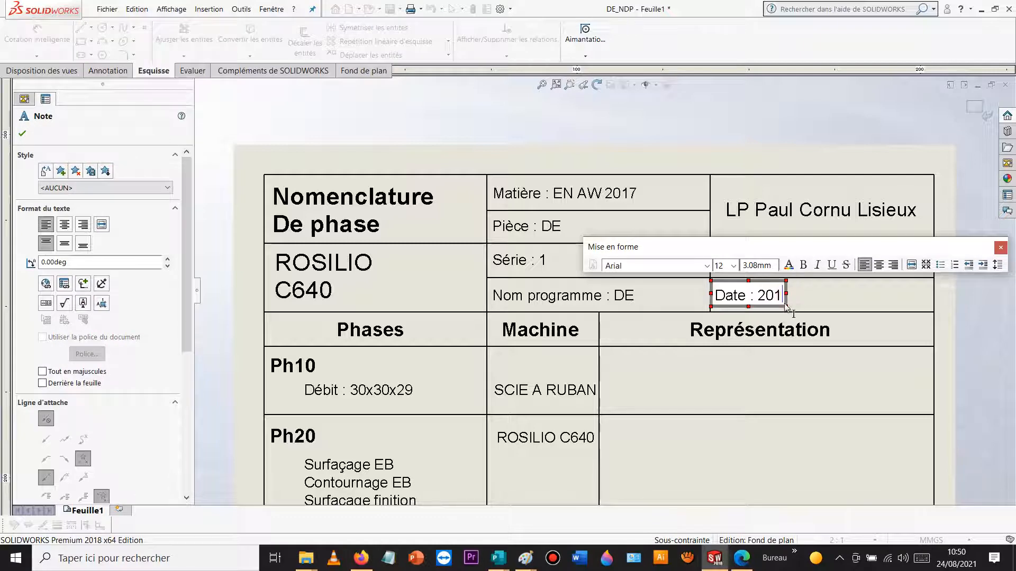
pyautogui.click(846, 305)
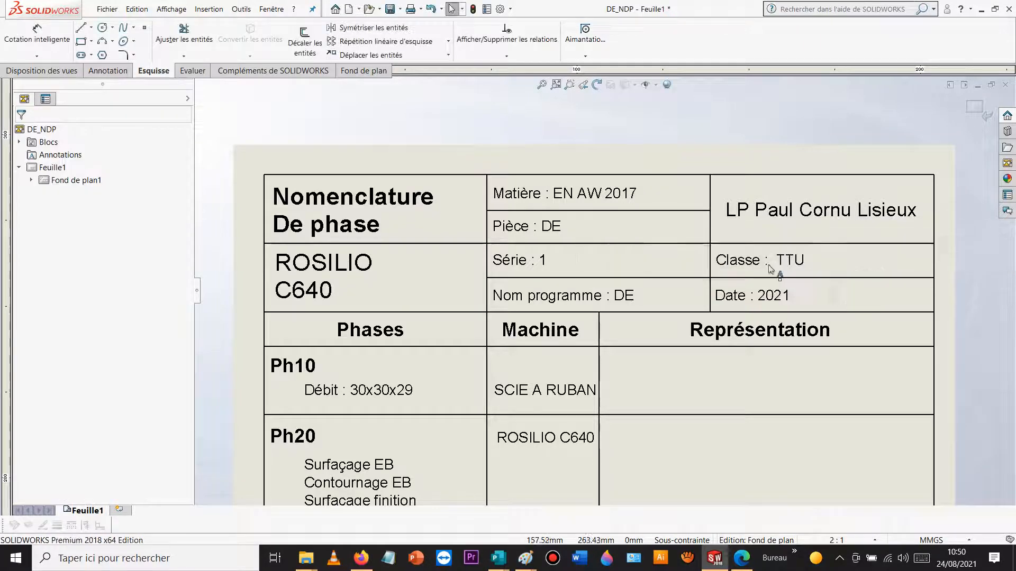
pyautogui.doubleClick(785, 265)
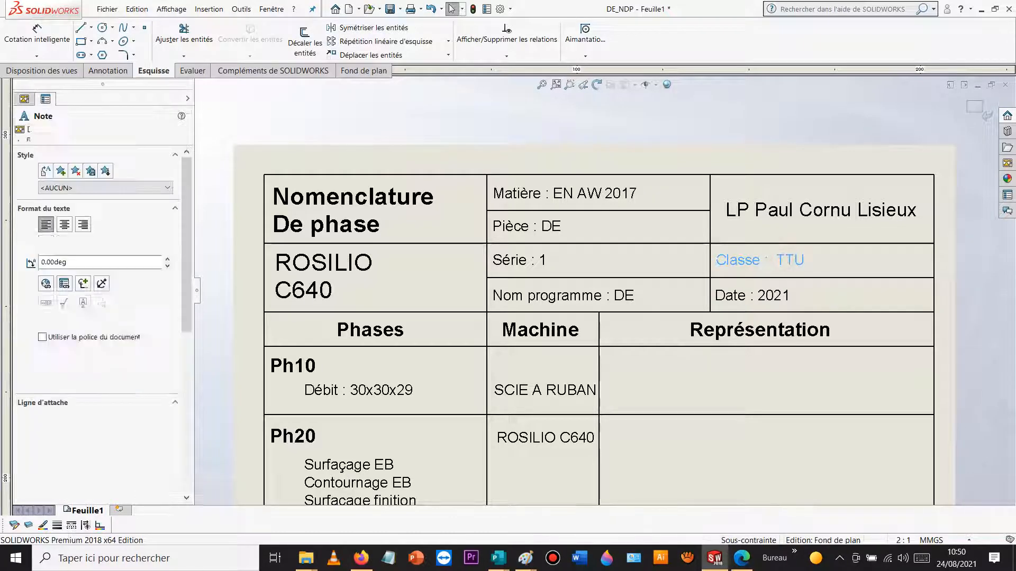
pyautogui.press('BackSpace')
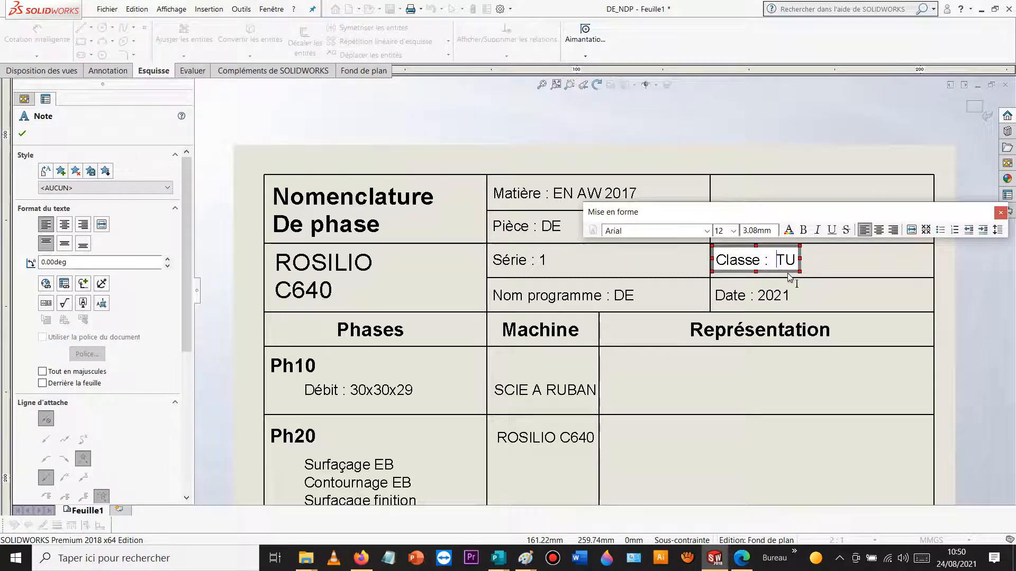
pyautogui.click(424, 227)
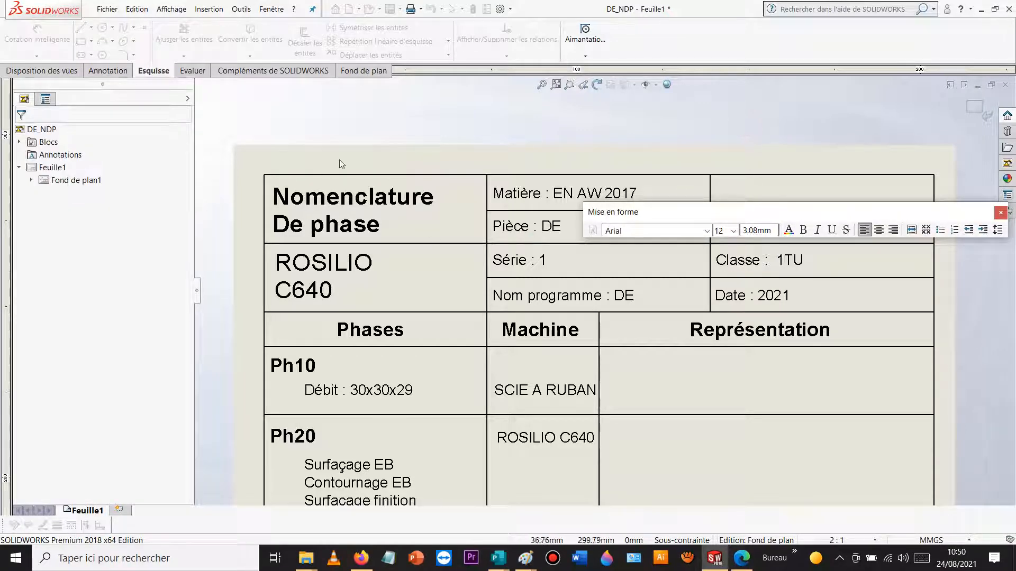
# - Finish editing the sheet format and return to the sheet with the die pictures
pyautogui.scroll(5, 956, 325)
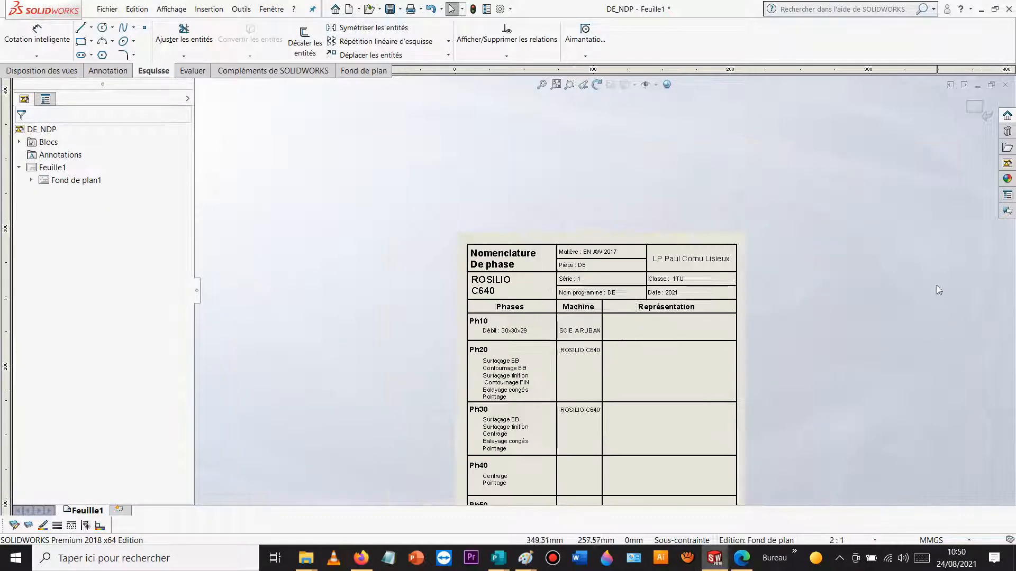
pyautogui.click(977, 106)
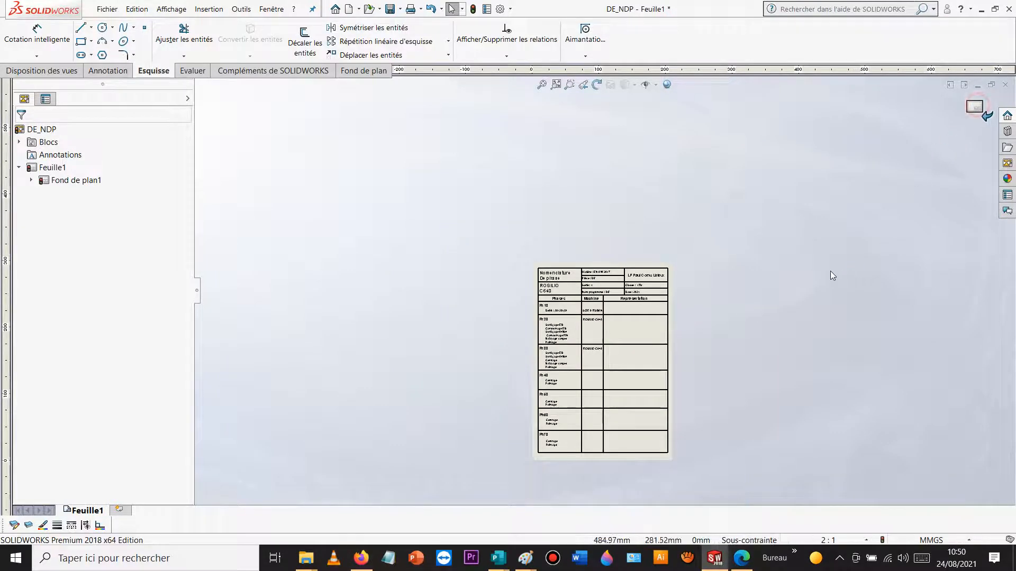
pyautogui.scroll(-6, 623, 364)
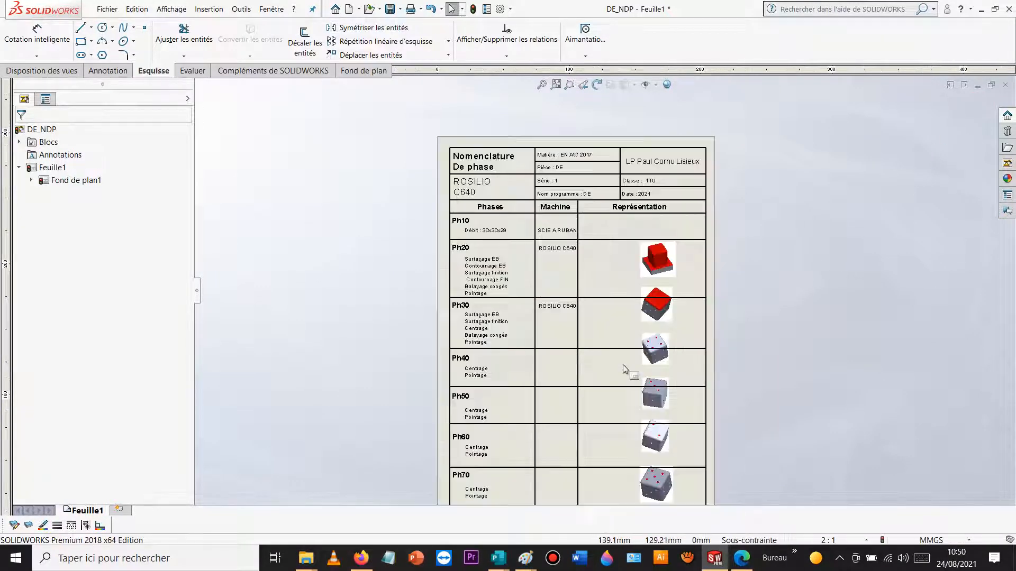
pyautogui.scroll(-2, 632, 386)
pyautogui.scroll(3, 616, 377)
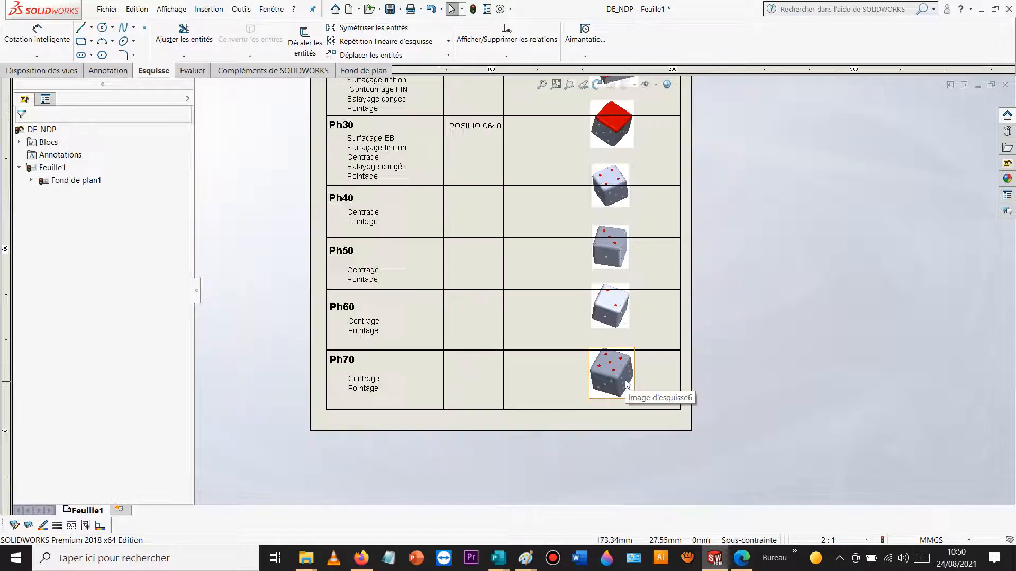
# - Move the die picture with five red dots down so it sits fully inside the Ph70 Représentation cell
pyautogui.scroll(-6, 607, 345)
pyautogui.click(605, 343)
pyautogui.moveTo(606, 343); pyautogui.dragTo(602, 358)
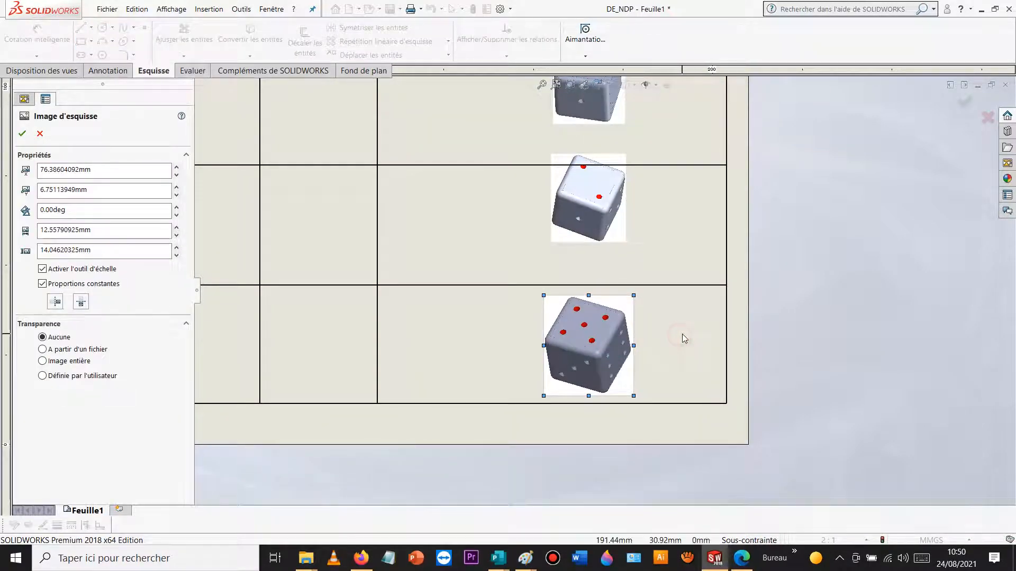
pyautogui.click(682, 334)
pyautogui.rightClick(681, 328)
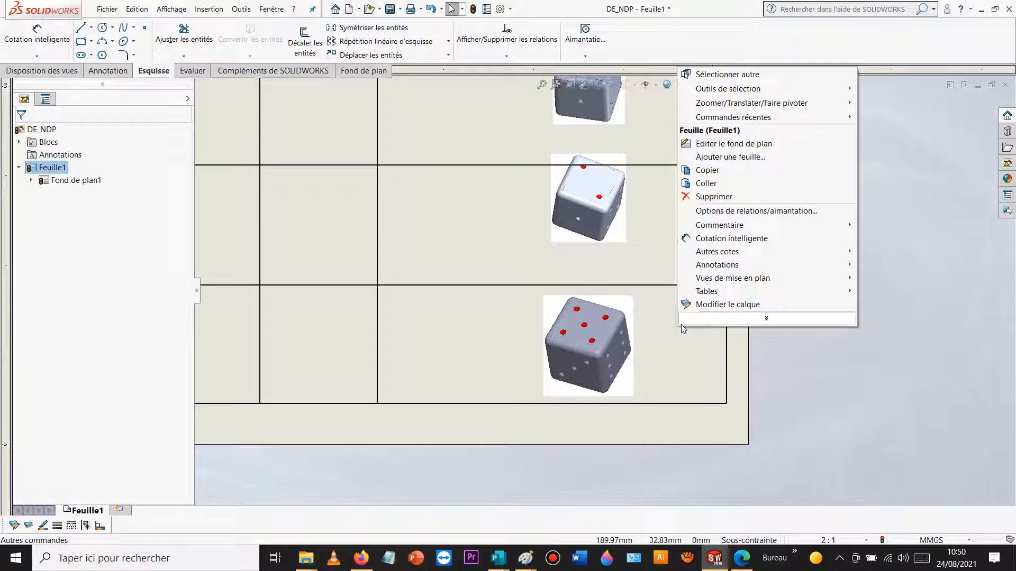
pyautogui.click(679, 341)
# - Move the two-red-dot die picture into the Ph60 Représentation cell and the three-red-dot picture into the Ph50 cell
pyautogui.scroll(5, 679, 341)
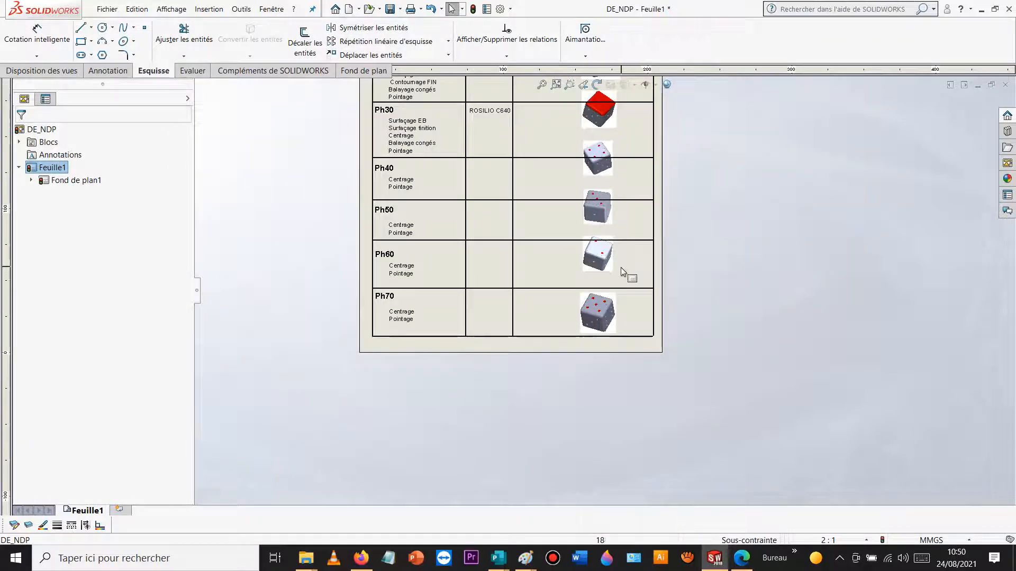
pyautogui.scroll(-3, 623, 268)
pyautogui.click(576, 271)
pyautogui.moveTo(576, 271); pyautogui.dragTo(579, 275)
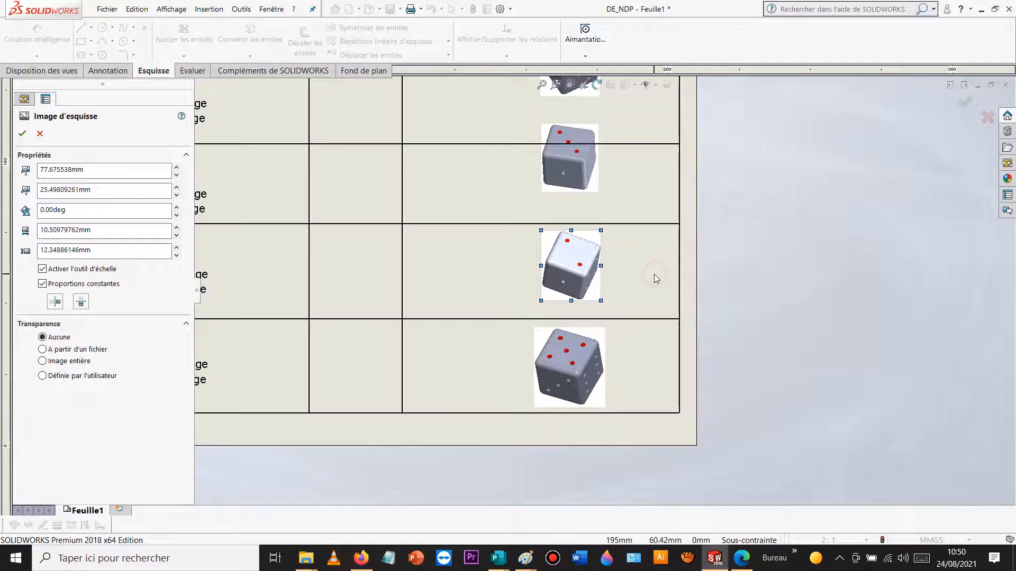
pyautogui.click(570, 167)
pyautogui.moveTo(570, 168); pyautogui.dragTo(571, 193)
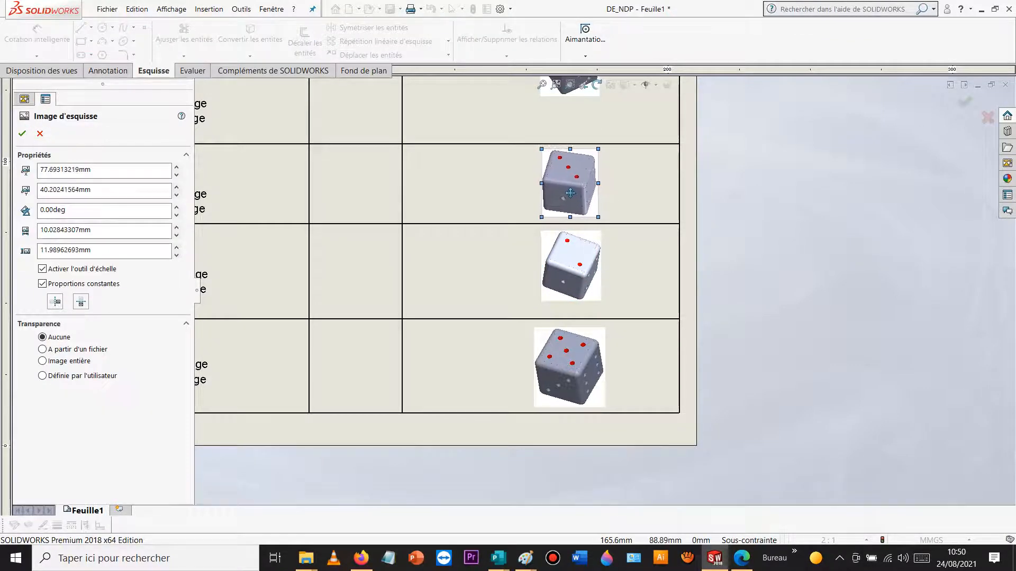
pyautogui.press('Escape')
# - Move the four-red-dot die picture into the Ph40 Représentation cell and the red-topped die picture into the Ph30 cell
pyautogui.scroll(5, 572, 193)
pyautogui.scroll(-4, 572, 188)
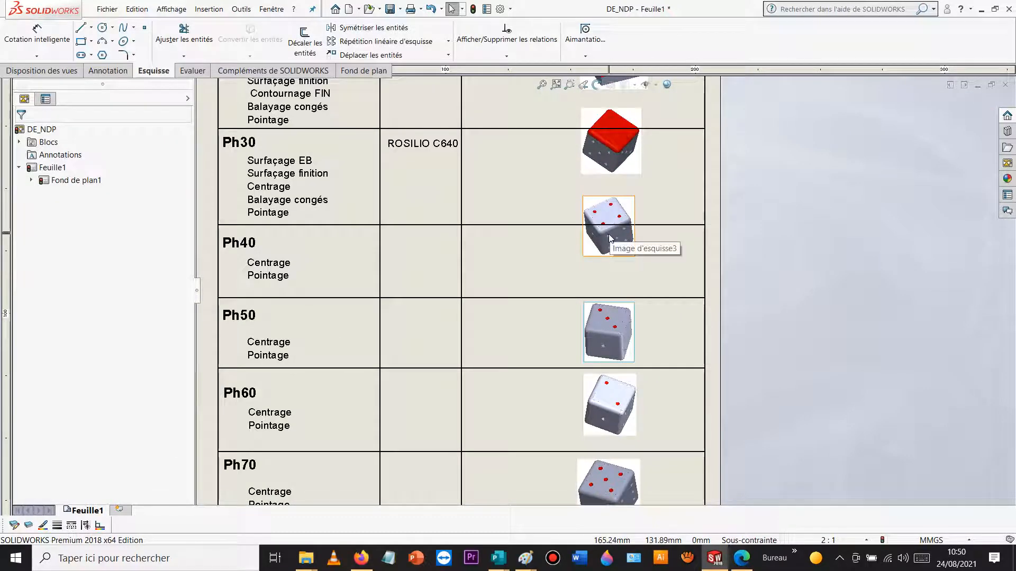
pyautogui.doubleClick(608, 236)
pyautogui.moveTo(608, 238); pyautogui.dragTo(608, 272)
pyautogui.press('Escape')
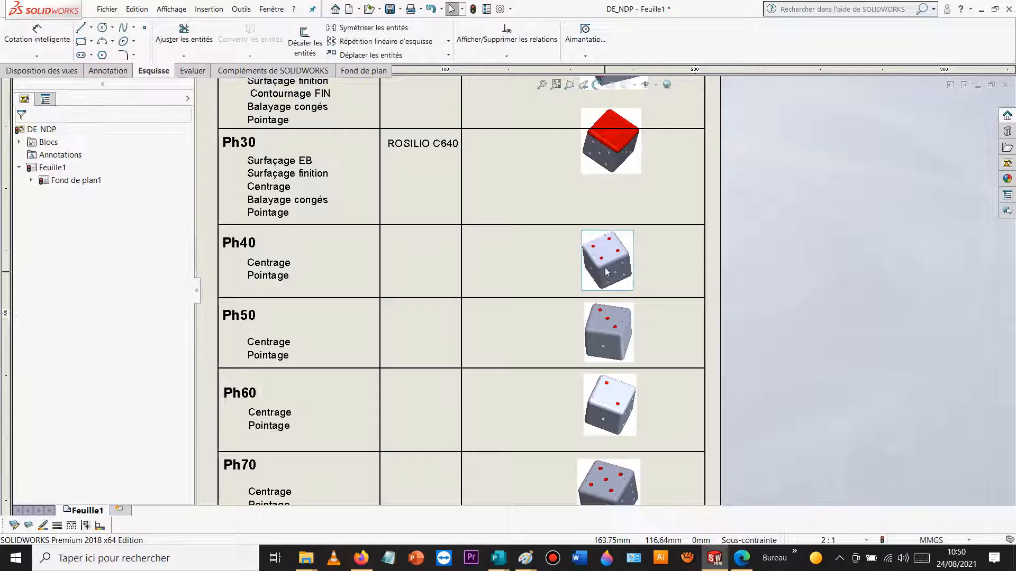
pyautogui.doubleClick(615, 154)
pyautogui.moveTo(614, 155); pyautogui.dragTo(608, 189)
pyautogui.press('Escape')
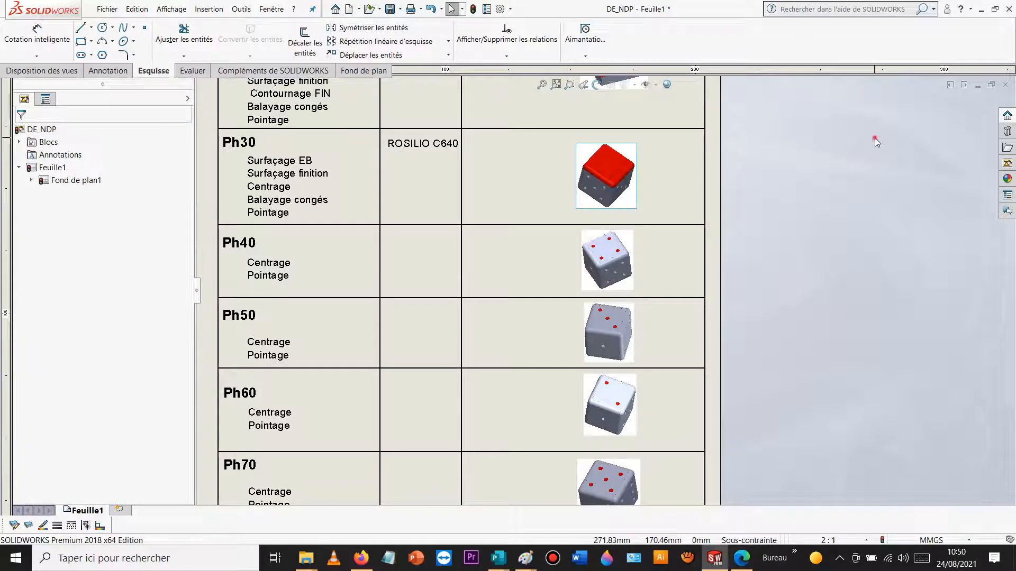
# - Move the stepped red block picture down slightly within the Ph20 Représentation cell
pyautogui.click(875, 137)
pyautogui.scroll(3, 659, 206)
pyautogui.scroll(-3, 647, 172)
pyautogui.doubleClick(585, 151)
pyautogui.moveTo(585, 151); pyautogui.dragTo(584, 166)
pyautogui.click(749, 185)
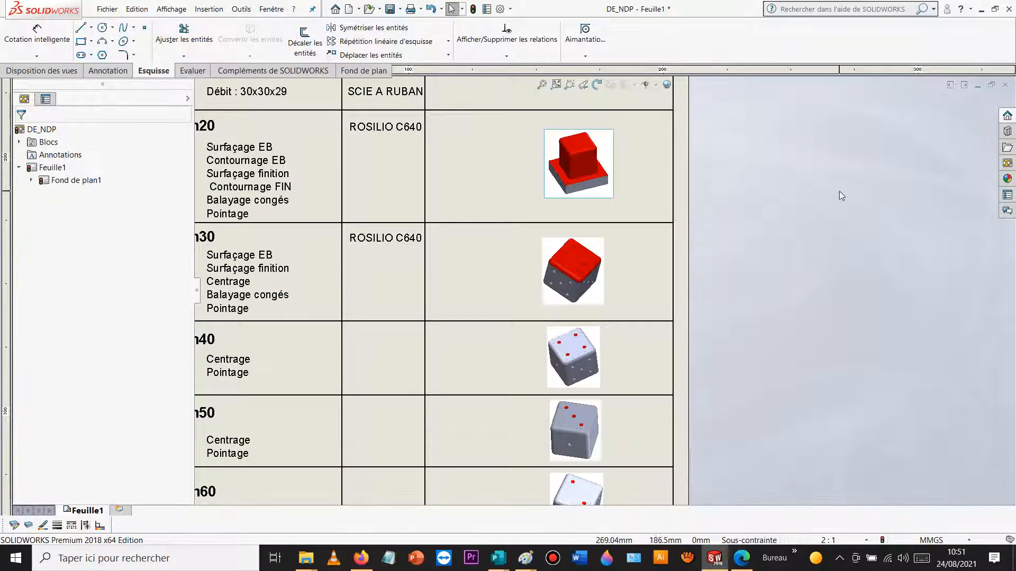
# - Save the completed phase nomenclature drawing
pyautogui.scroll(5, 603, 295)
pyautogui.scroll(-2, 607, 296)
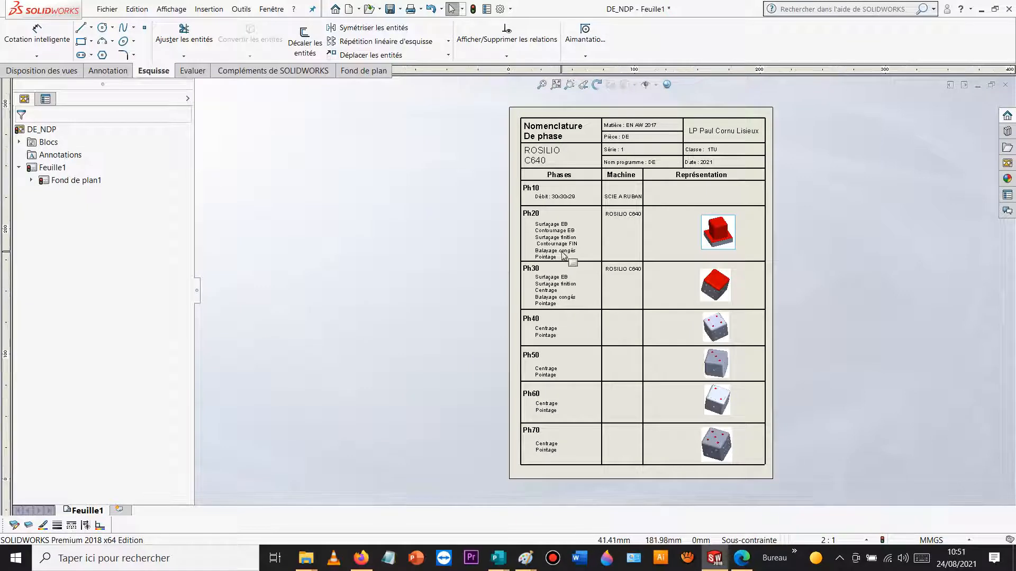
pyautogui.click(391, 9)
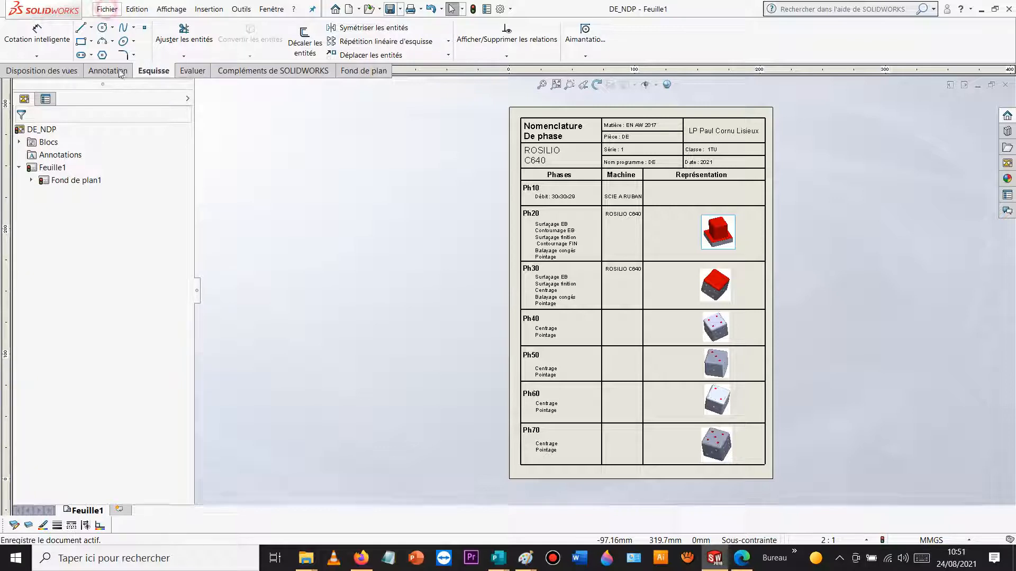
# - Export the drawing as DE_NDP.TIF in the TD1 folder, keeping the RGB colour, print capture and 600 dpi options
pyautogui.click(107, 9)
pyautogui.click(133, 97)
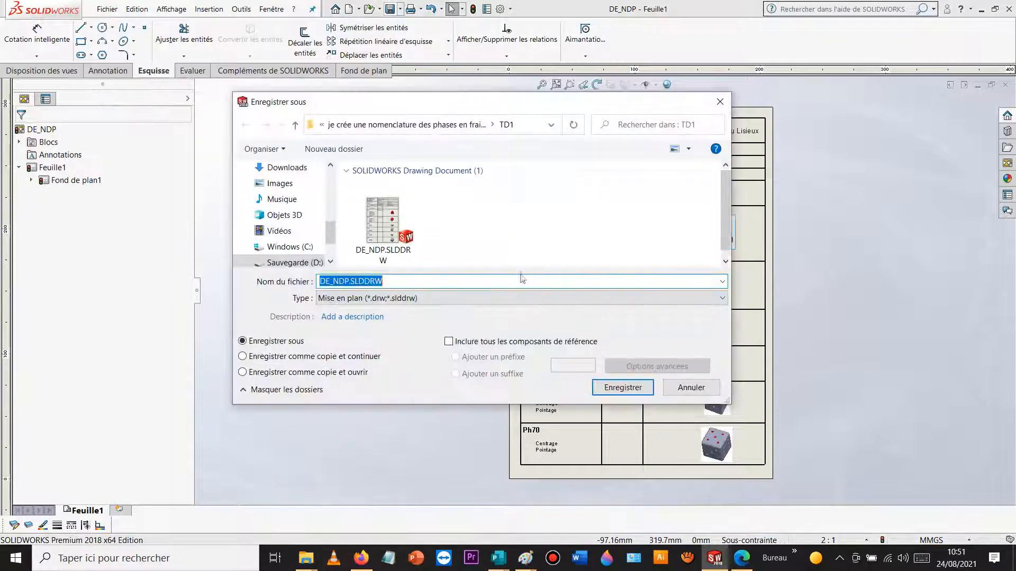
pyautogui.click(392, 298)
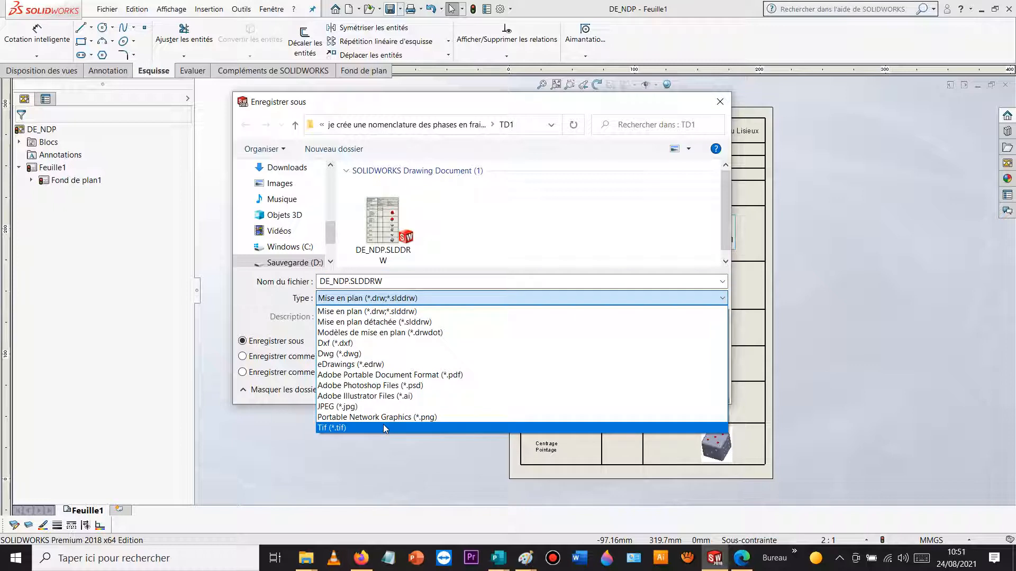
pyautogui.click(383, 428)
pyautogui.click(486, 387)
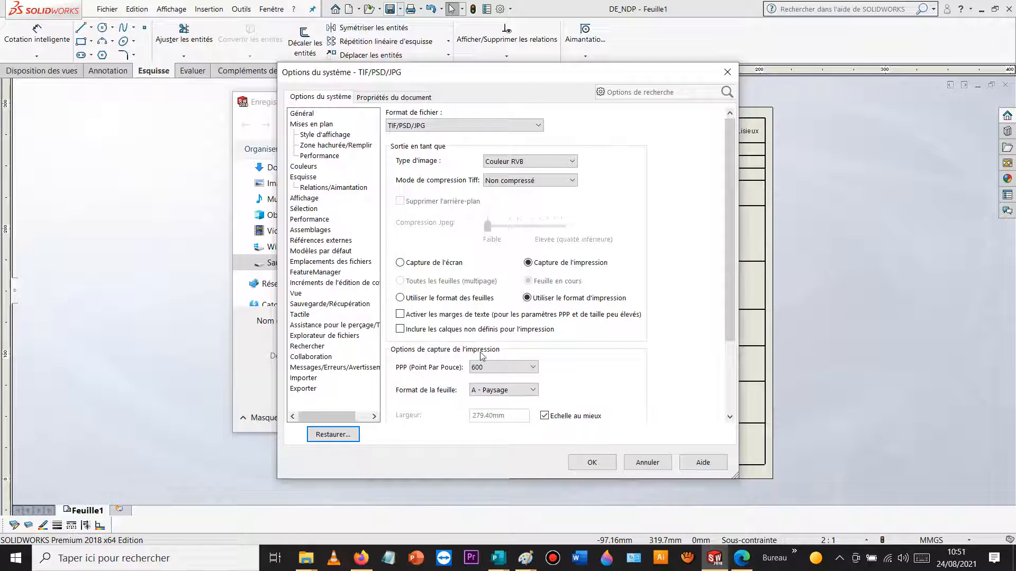
pyautogui.click(593, 463)
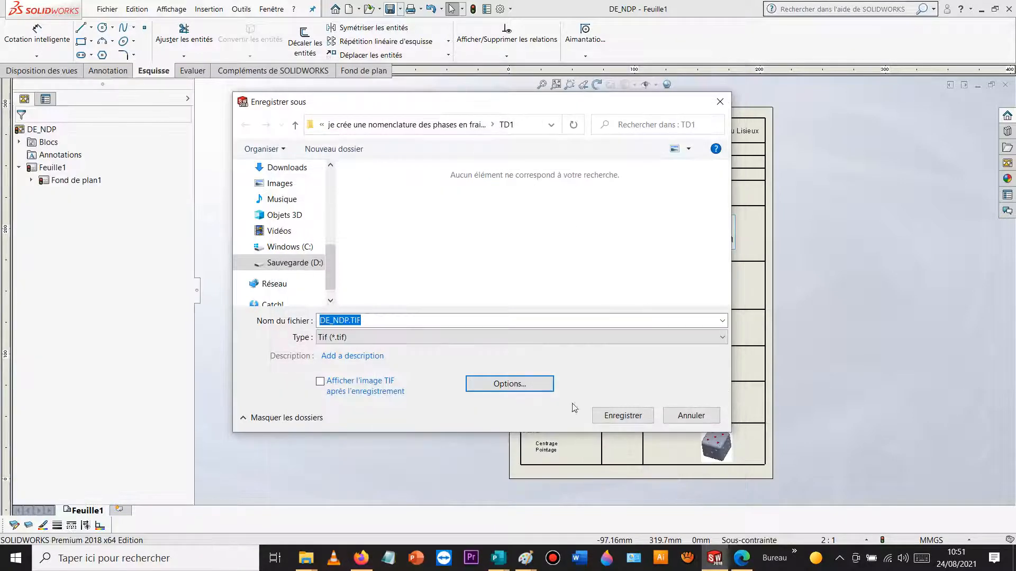
pyautogui.click(622, 416)
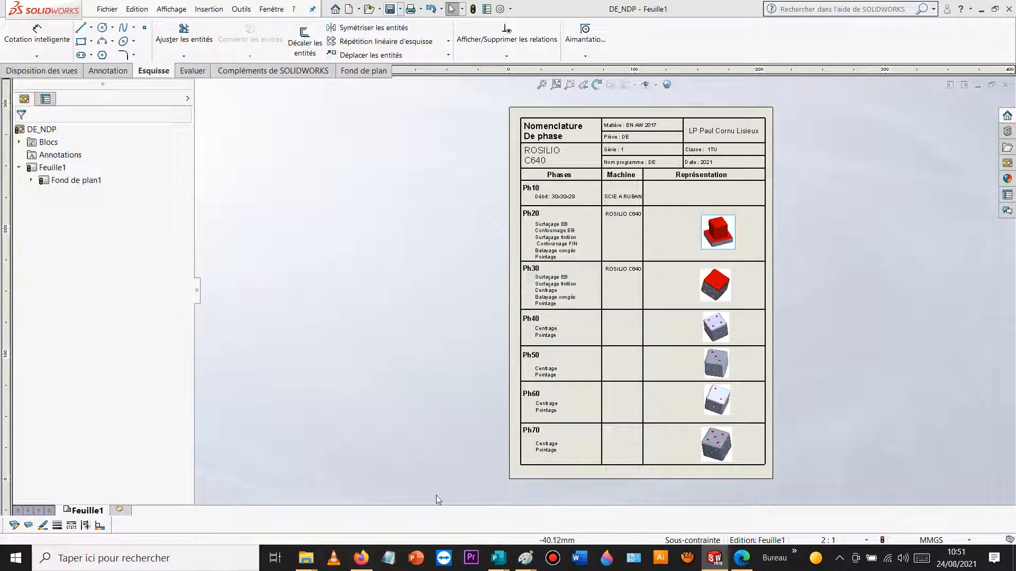
# - Switch to the TD1 folder in File Explorer and open DE_NDP.TIF in Paint
pyautogui.moveTo(305, 560)
pyautogui.click(329, 512)
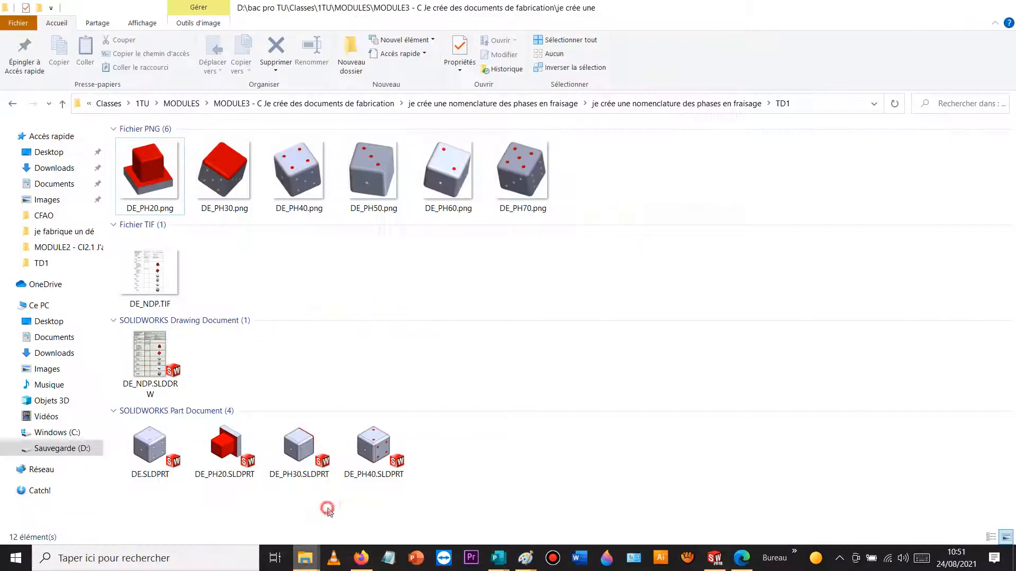
pyautogui.doubleClick(152, 284)
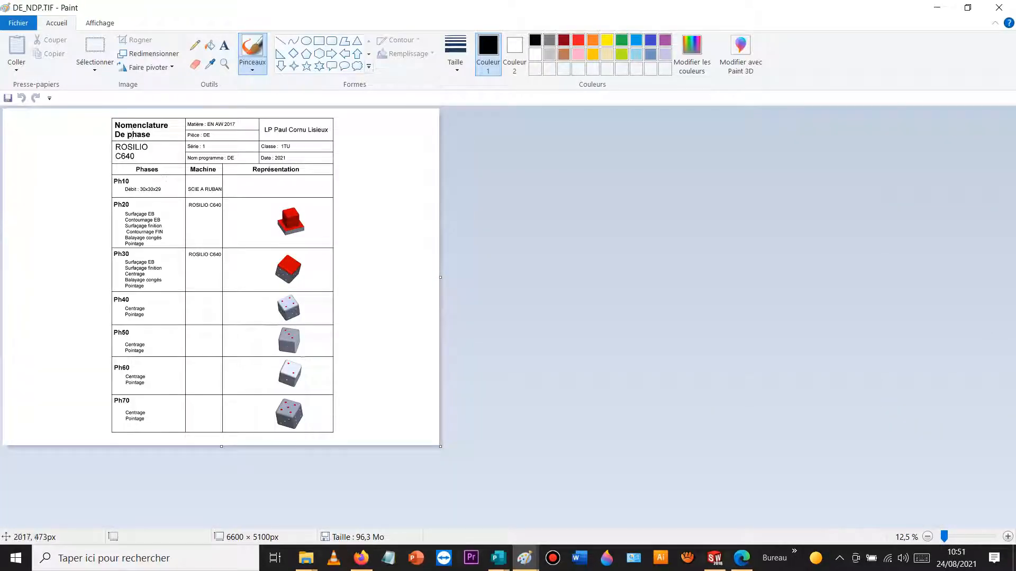
# - Move the whole nomenclature table to the image's upper-left corner, trim the canvas to about 3464 × 4832 px, and save and close the image
pyautogui.click(95, 48)
pyautogui.moveTo(107, 113); pyautogui.dragTo(317, 359)
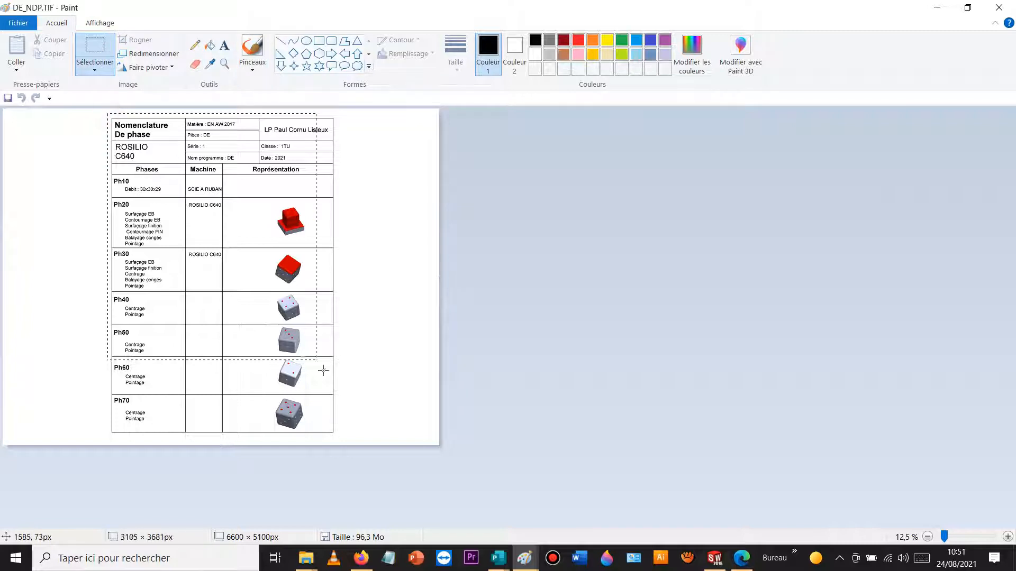
pyautogui.moveTo(338, 437); pyautogui.dragTo(337, 434)
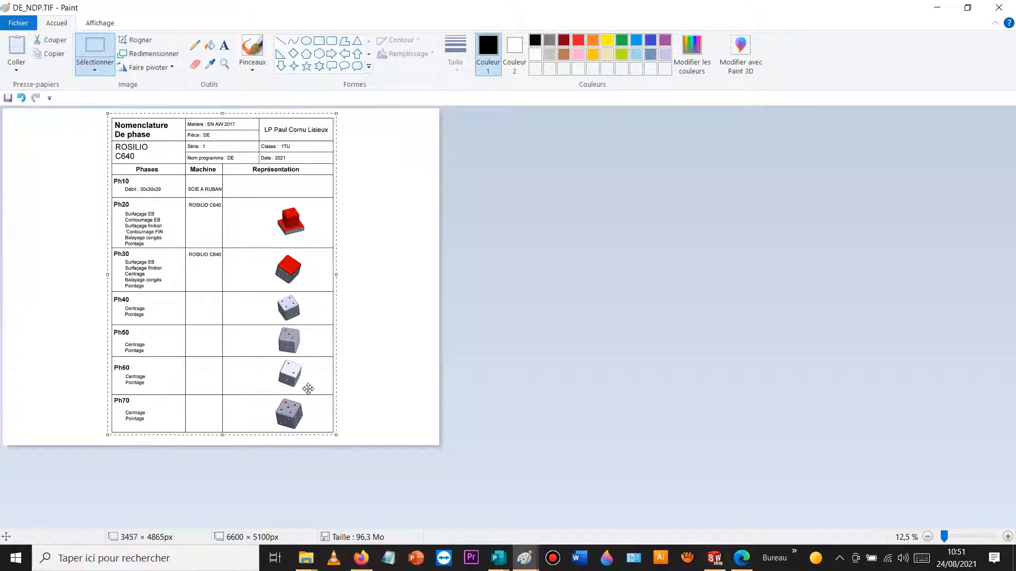
pyautogui.moveTo(243, 312); pyautogui.dragTo(134, 299)
pyautogui.click(313, 319)
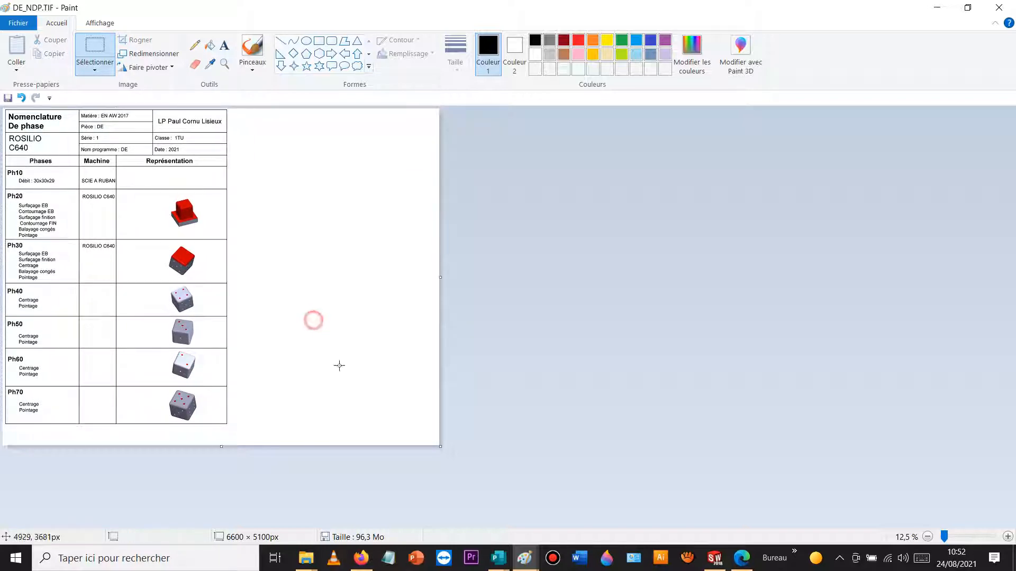
pyautogui.moveTo(440, 447); pyautogui.dragTo(232, 429)
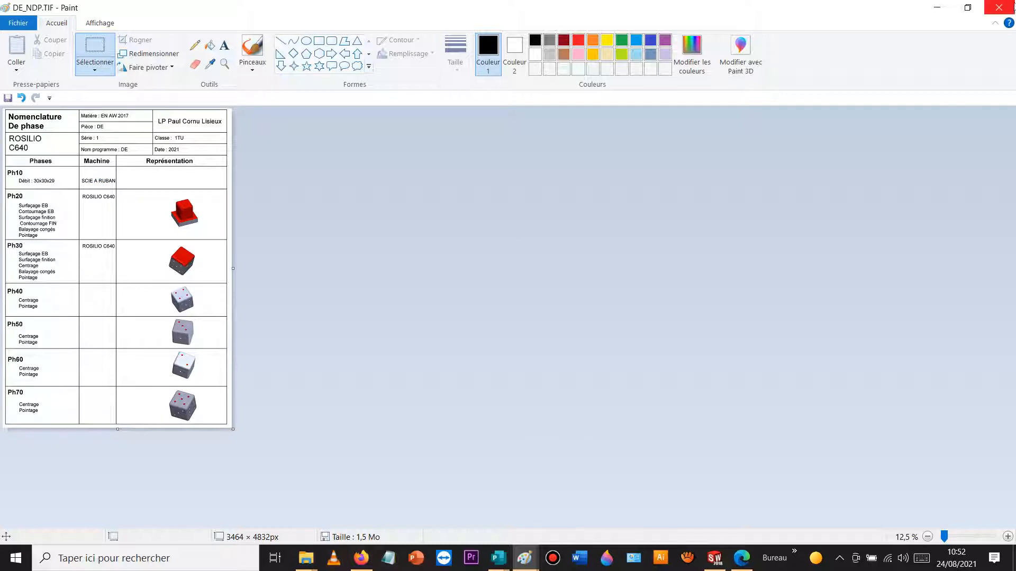
pyautogui.click(999, 8)
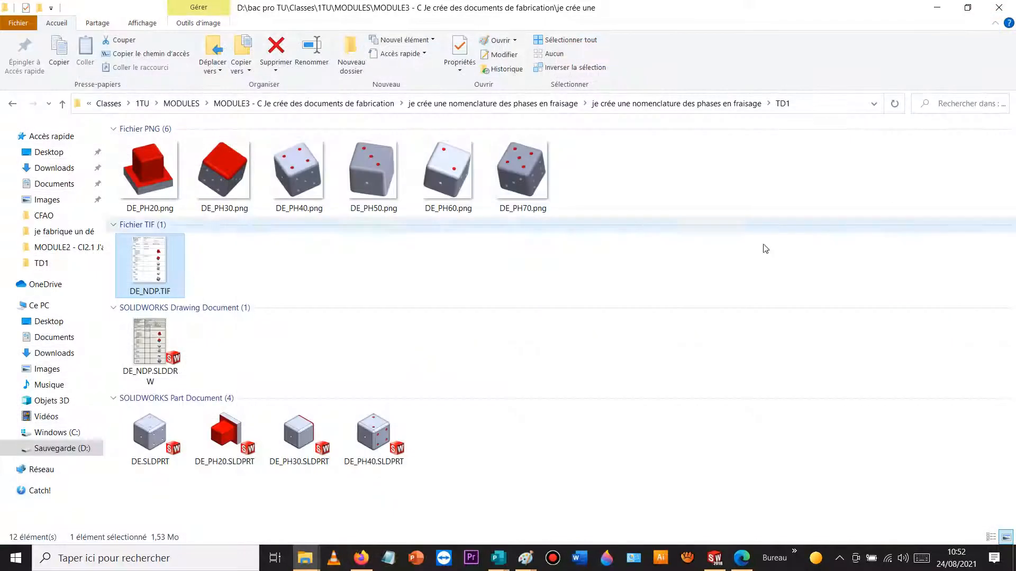
# - Create a new Word document named EXEMPLE.docx in the TD1 folder
pyautogui.rightClick(651, 282)
pyautogui.moveTo(709, 442)
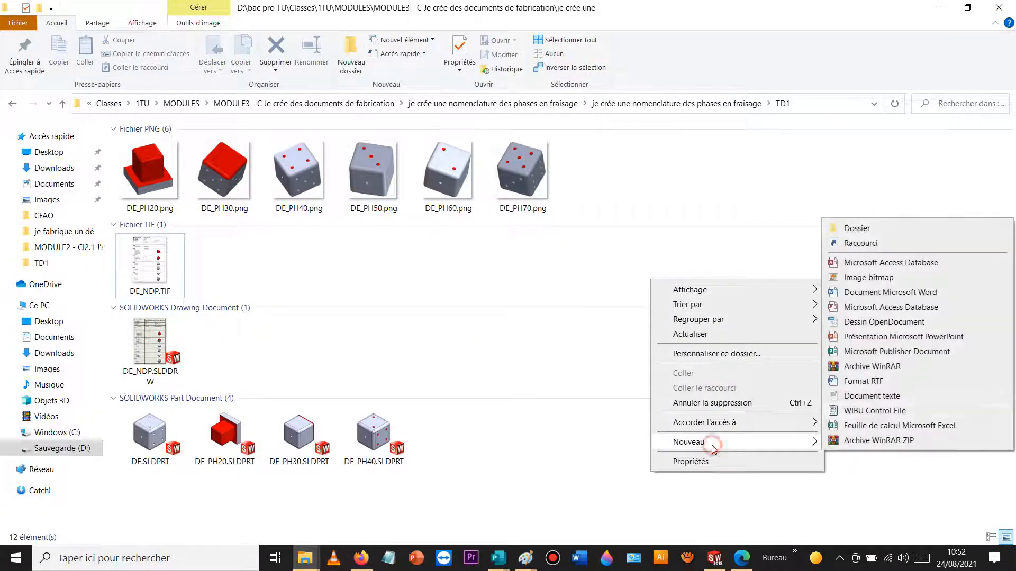
pyautogui.click(898, 294)
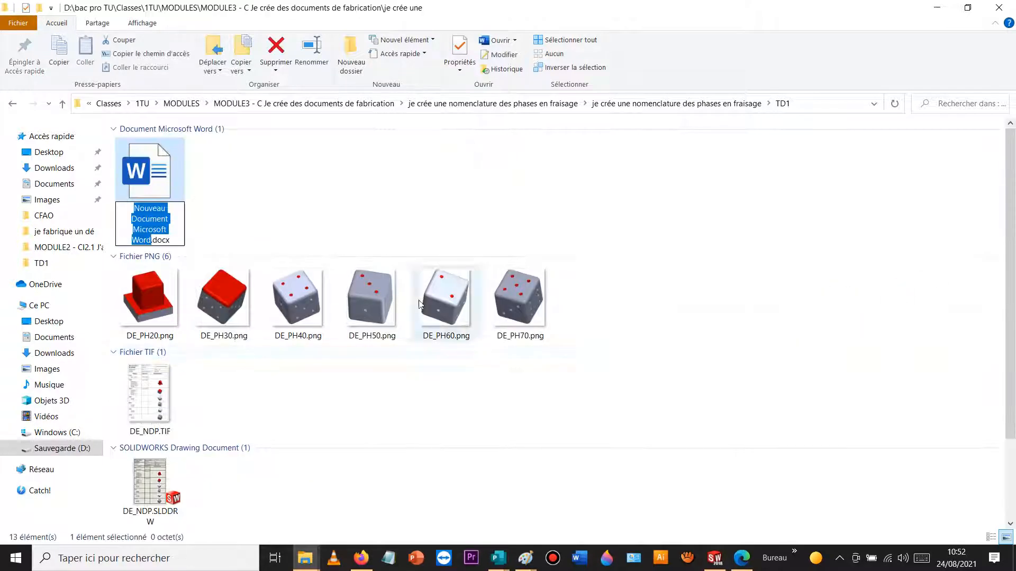
pyautogui.write('E')
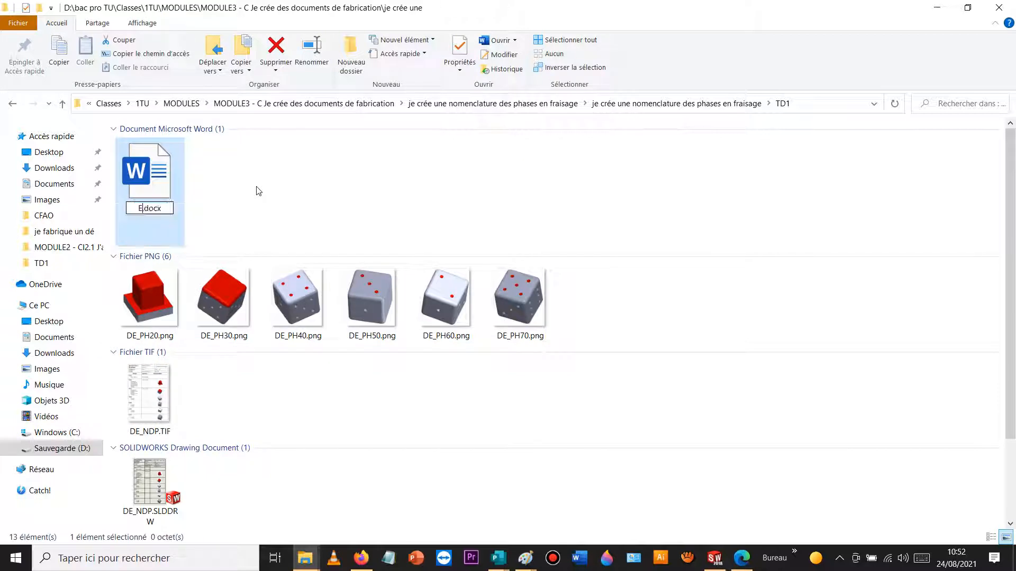
pyautogui.write('XEMPL')
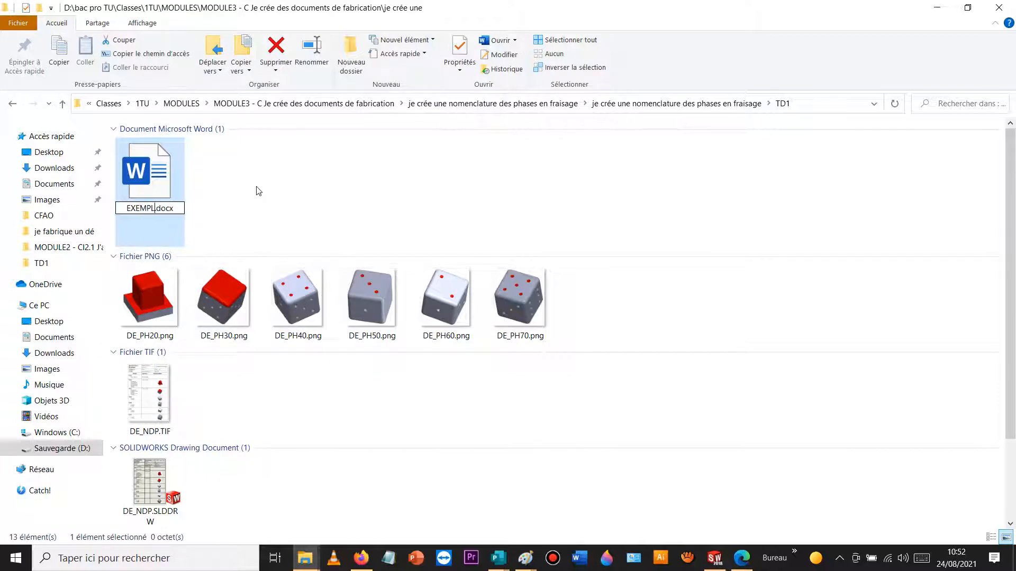
pyautogui.press('Return')
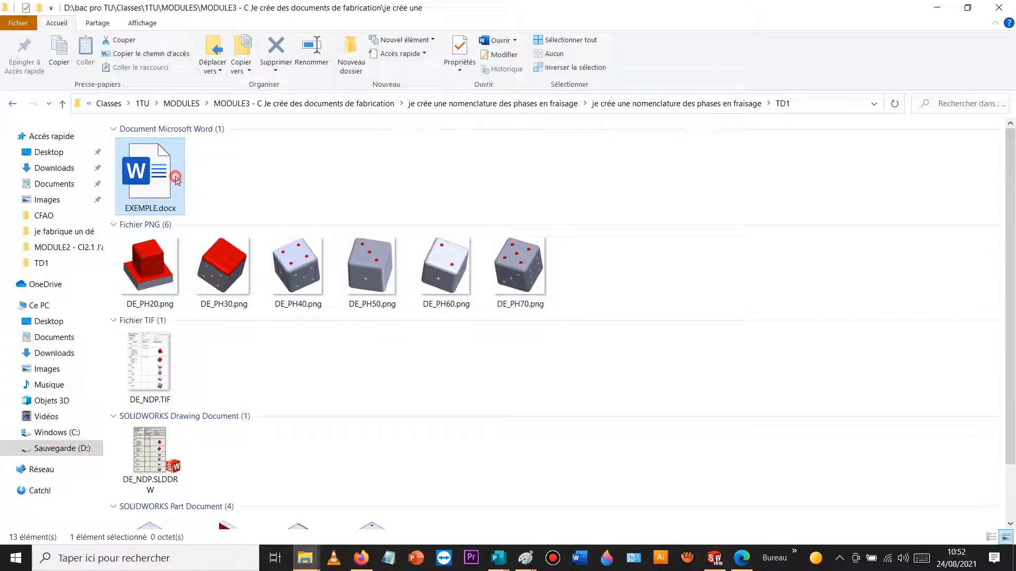
# - Open EXEMPLE.docx in Word and insert the DE_NDP.TIF image from the TD1 folder into its blank page
pyautogui.doubleClick(176, 181)
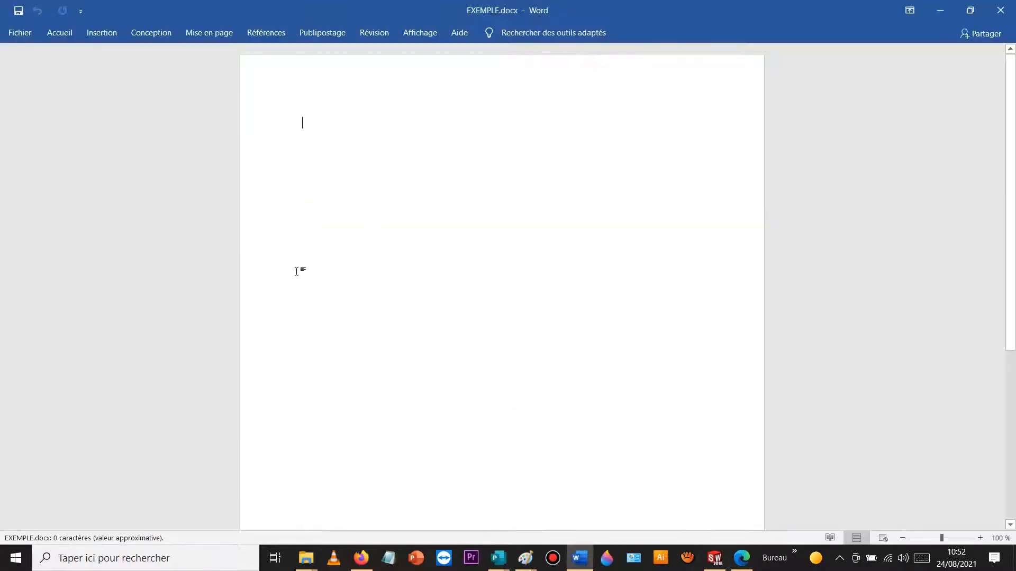
pyautogui.moveTo(307, 553)
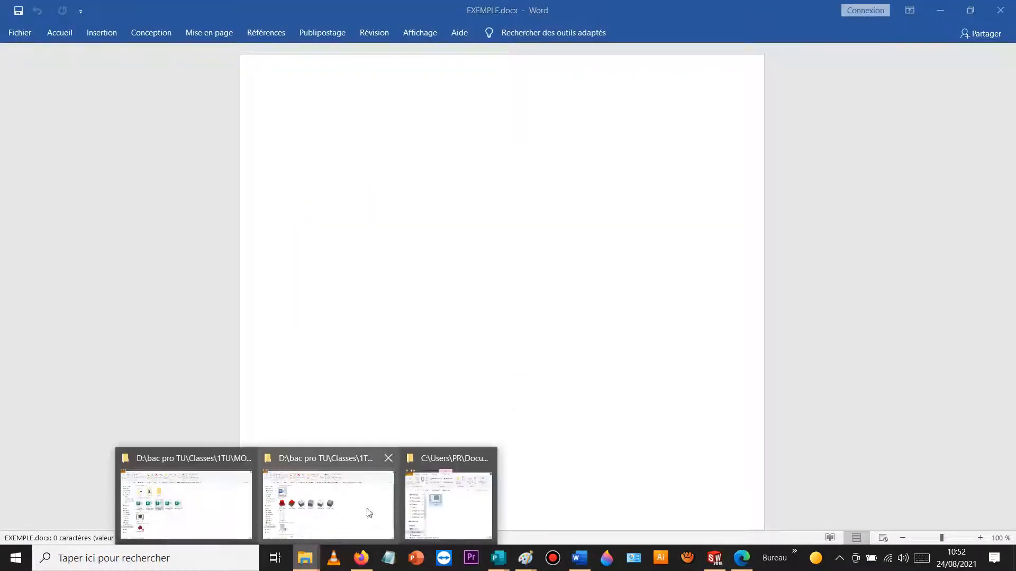
pyautogui.click(324, 510)
pyautogui.moveTo(149, 365); pyautogui.dragTo(554, 307)
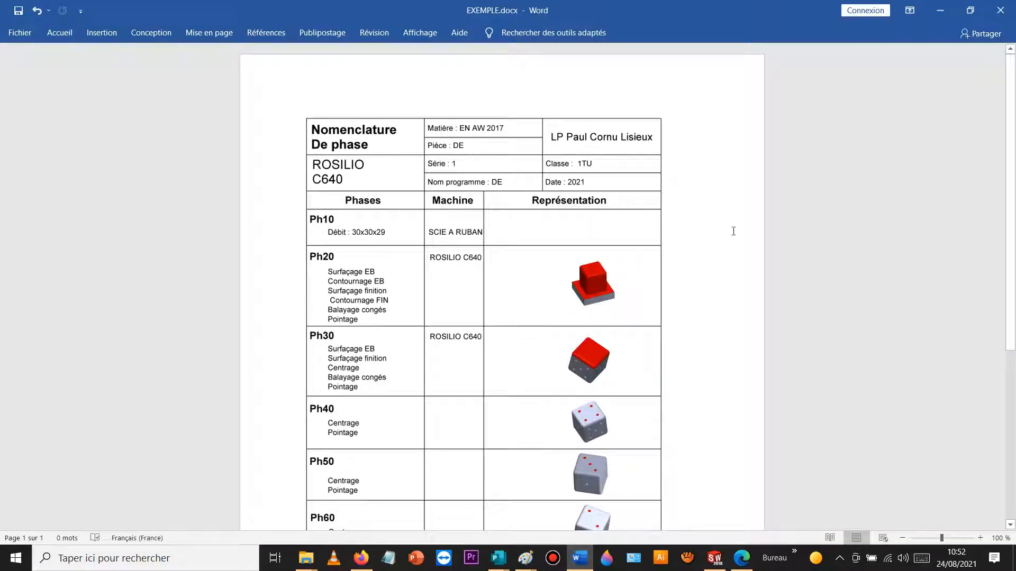
pyautogui.scroll(-5, 733, 230)
pyautogui.scroll(4, 733, 231)
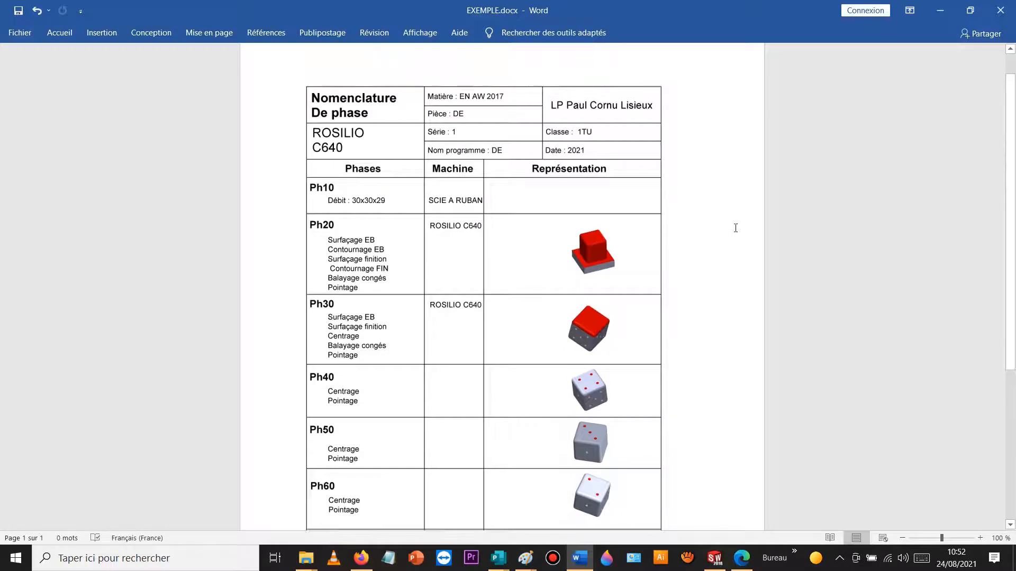
# - Close the EXEMPLE.docx document and switch back to the DE_NDP drawing in SOLIDWORKS
pyautogui.click(1000, 10)
pyautogui.click(507, 307)
pyautogui.click(714, 558)
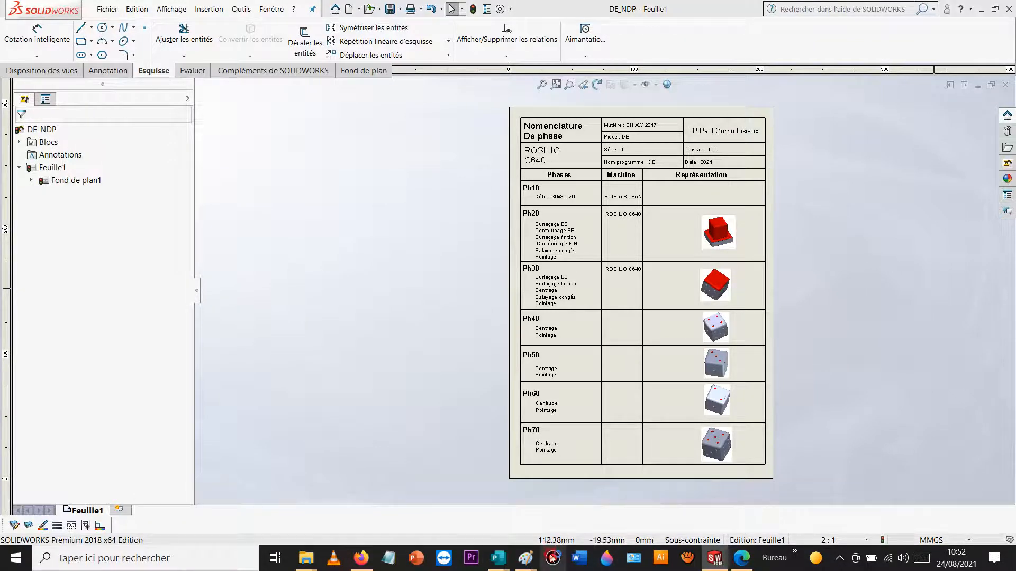
pyautogui.click(712, 337)
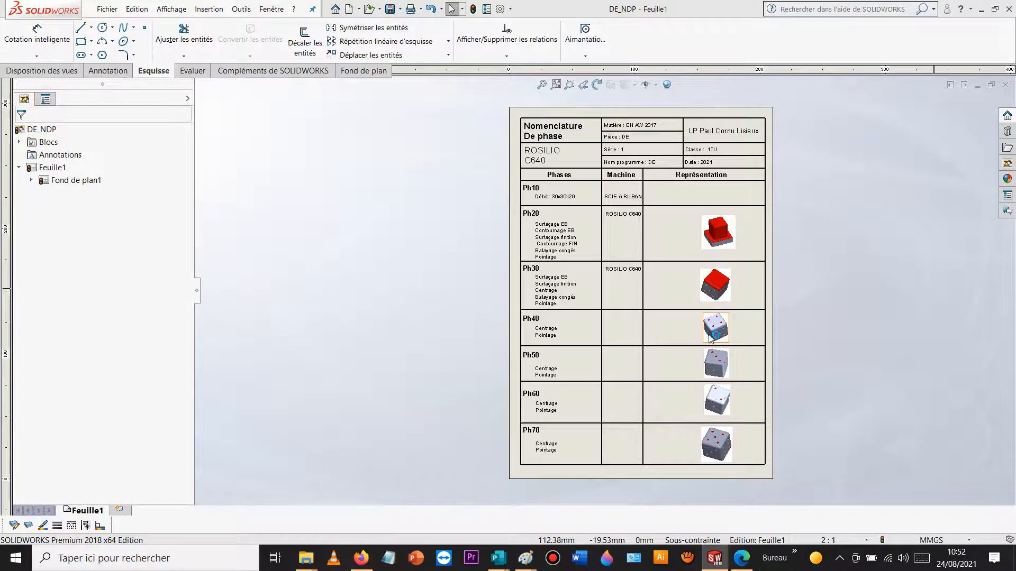